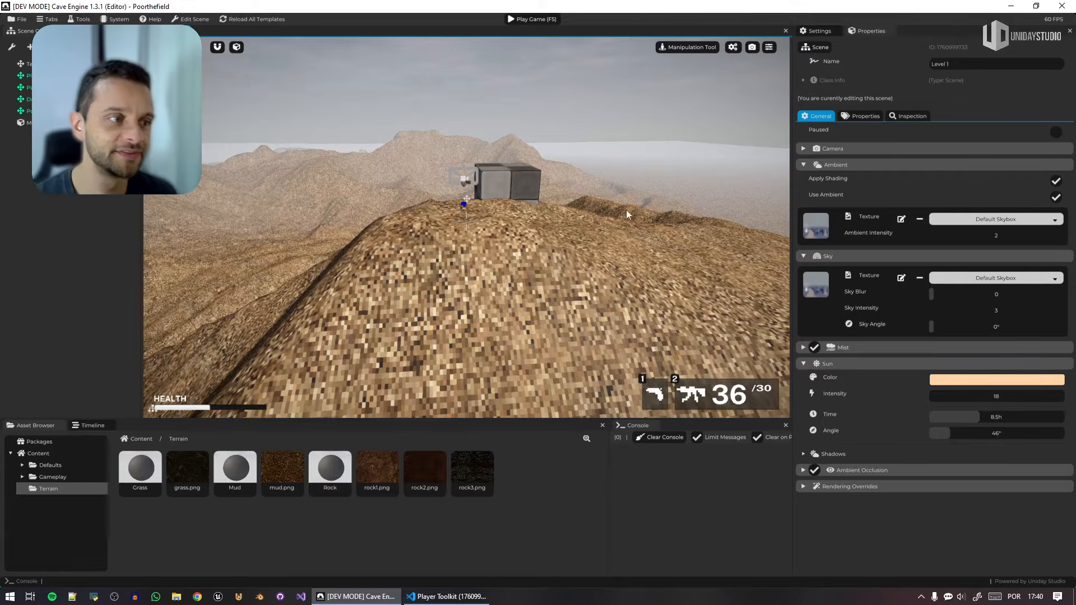
Assign the Terrain Material to the terrain in place of its Mud material.
mouse_move(626, 209)
right_mouse_down()
mouse_move(729, 230)
mouse_move(650, 247)
mouse_move(617, 217)
right_mouse_up()
key("d")
key("e")
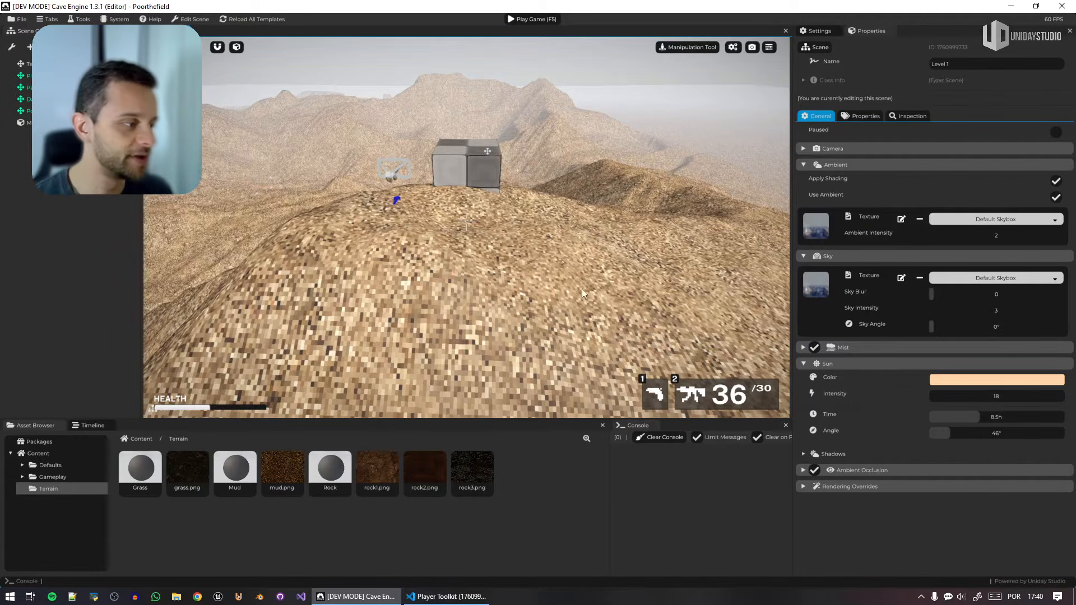
right_click_drag(582, 288, 572, 269)
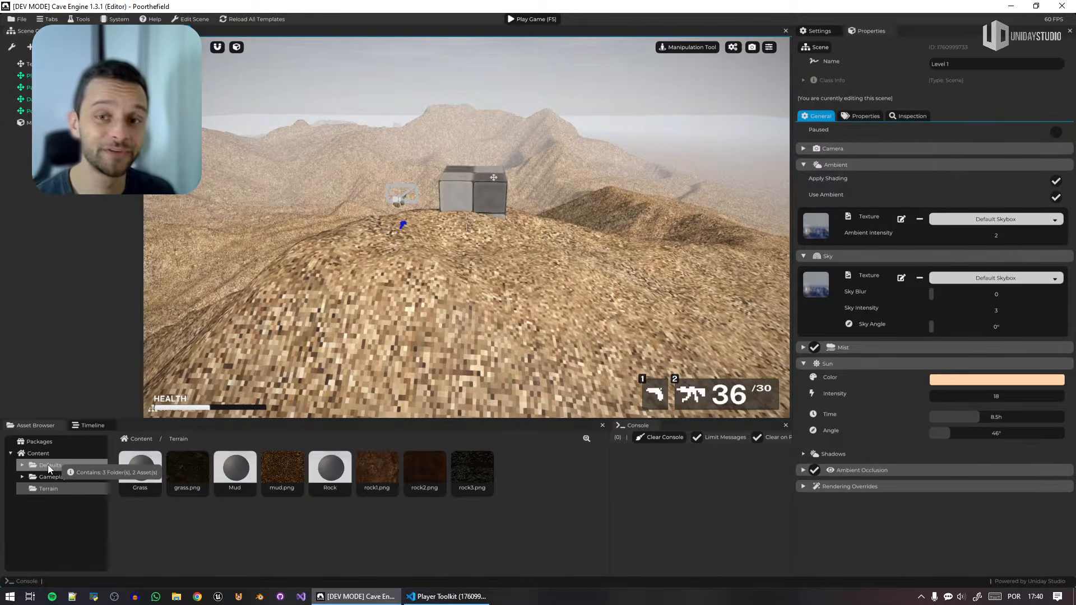
left_click(577, 224)
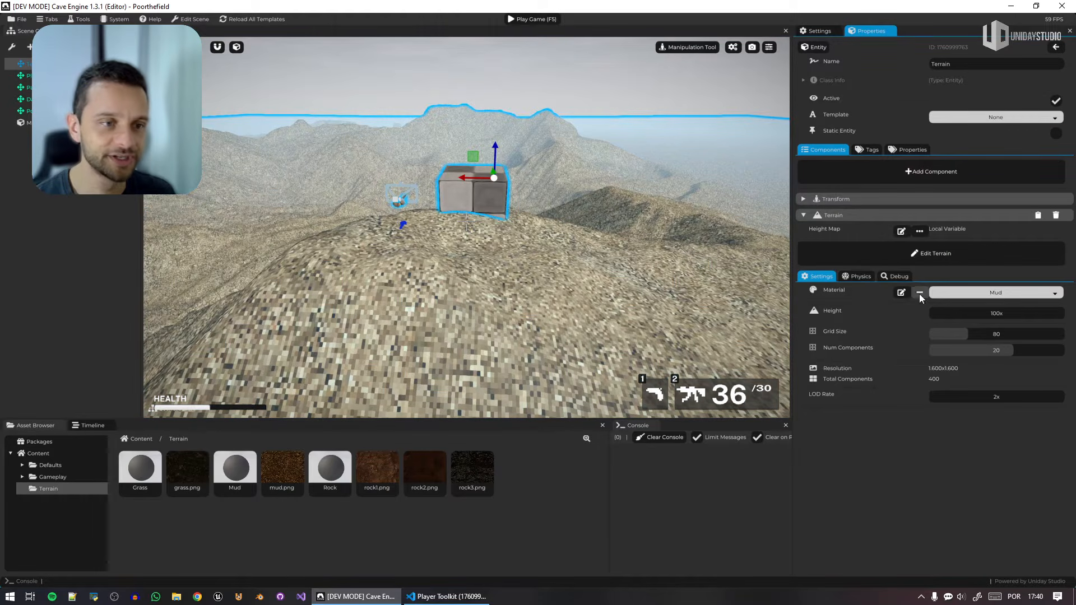
left_click(1007, 295)
type("defaul")
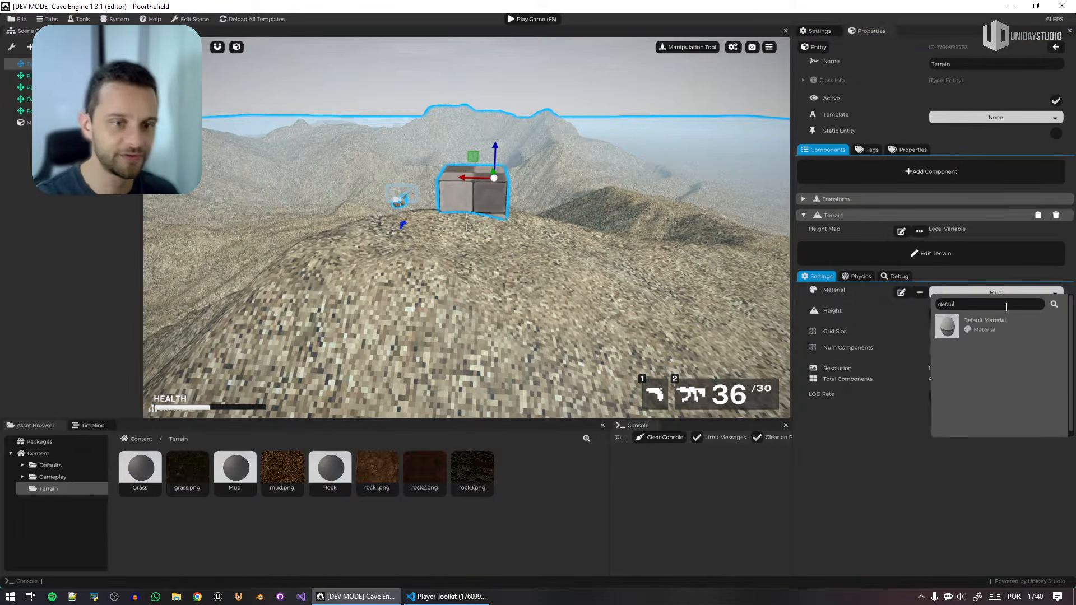
key("BackSpace")
key("BackSpace")
key("BackSpace")
key("BackSpace")
key("BackSpace")
key("BackSpace")
type("terra")
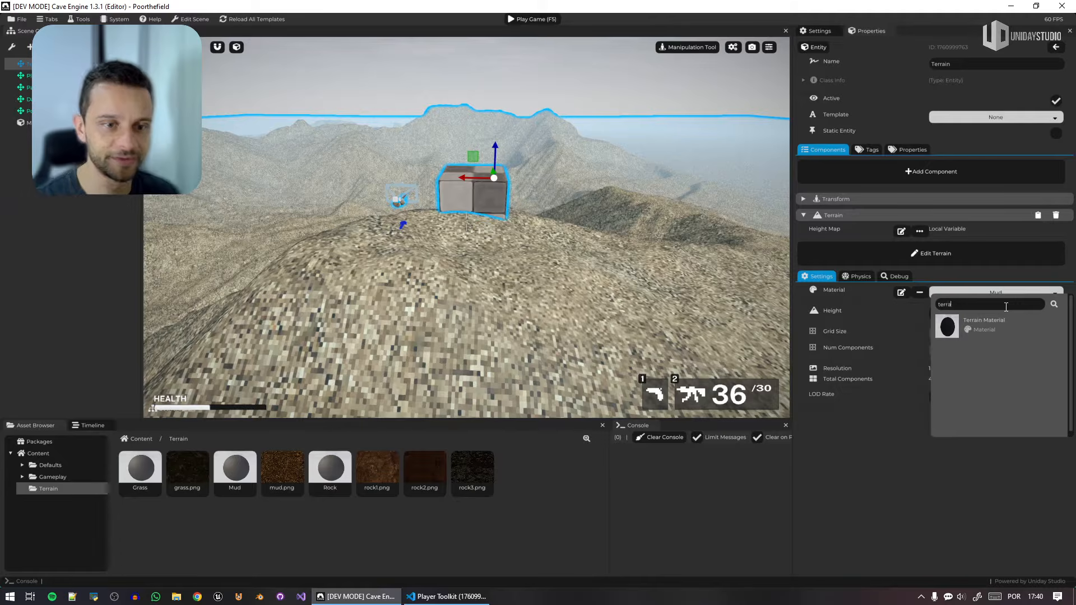
left_click(983, 322)
left_click(633, 132)
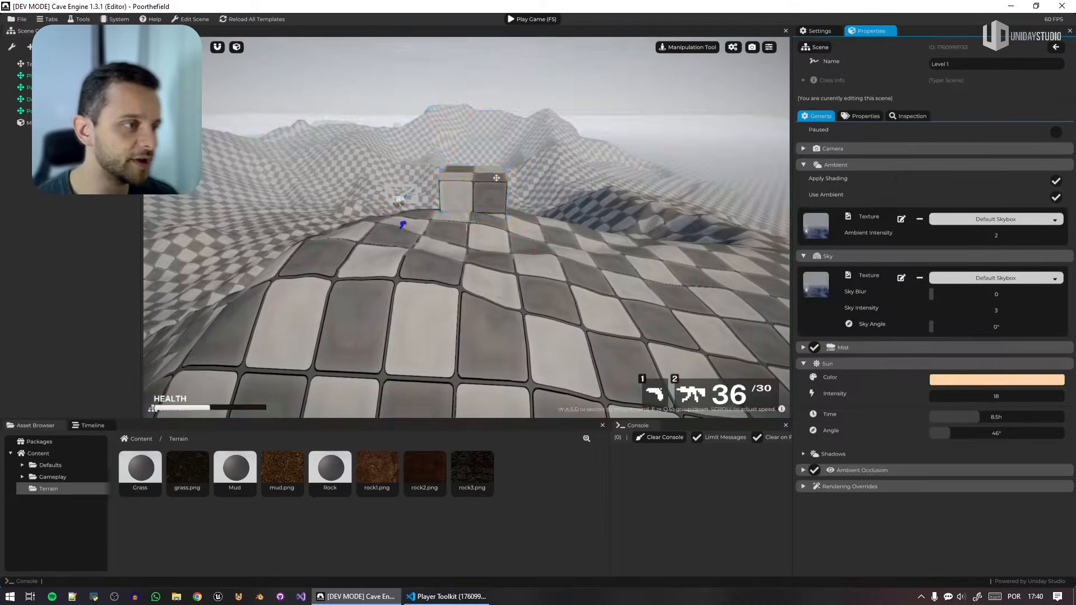
Select the terrain and change the viewport's active tool to the Terrain Tool.
right_click_drag(634, 132, 491, 119)
key("e")
right_click_drag(532, 168, 564, 219)
left_click(564, 218)
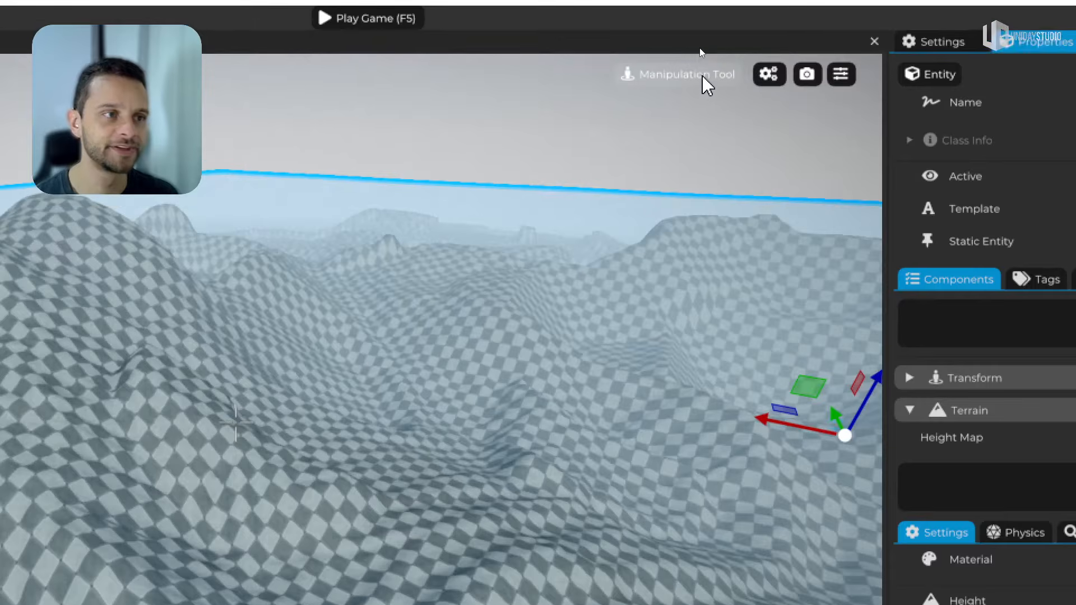
left_click(703, 79)
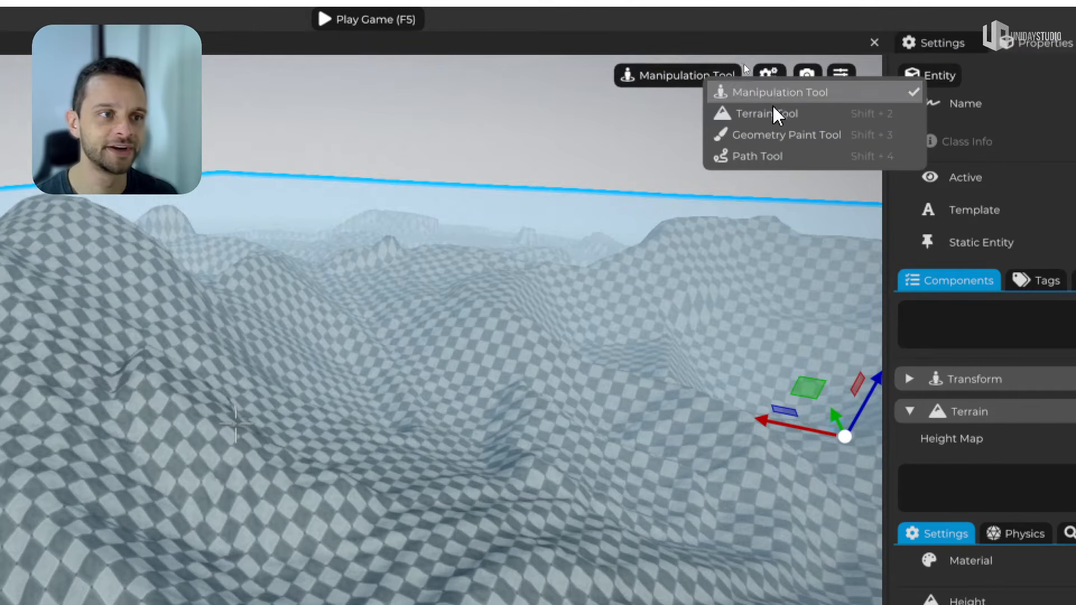
left_click(890, 115)
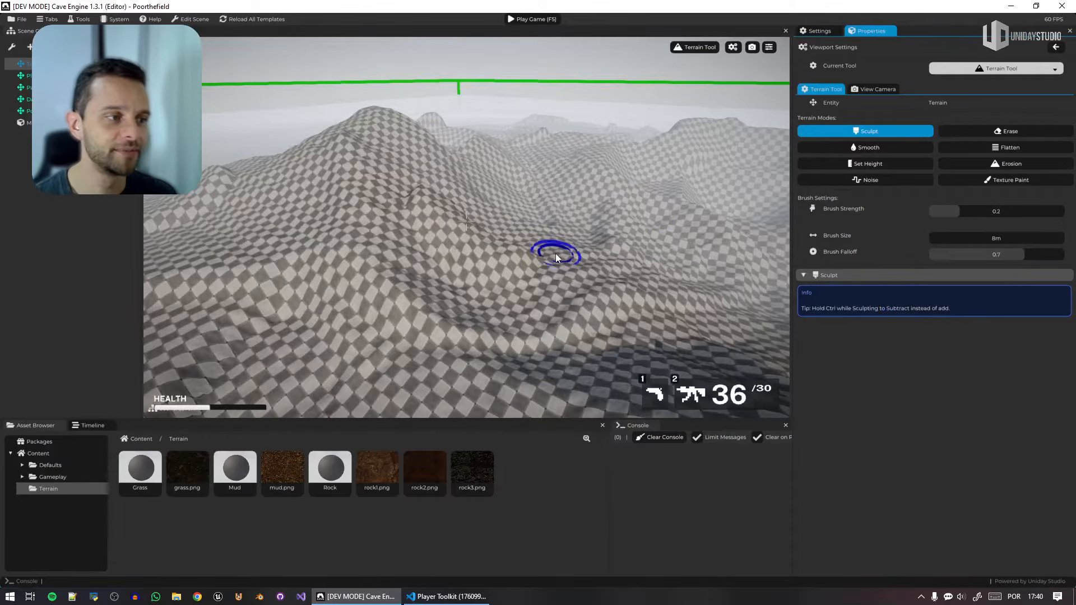
Sculpt rounded hills on the flat ground beyond the mountains, using brush strength 0.8065 and brush size 55.3 m.
scroll(561, 257, "up", 13)
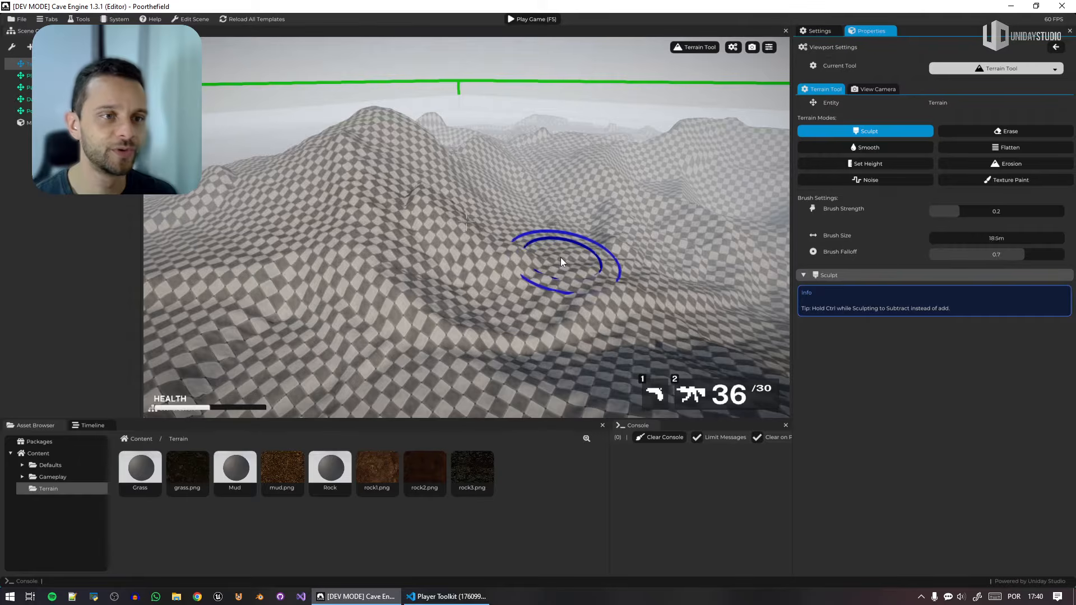
right_click_drag(561, 257, 689, 218)
key("w")
right_click_drag(440, 315, 493, 353)
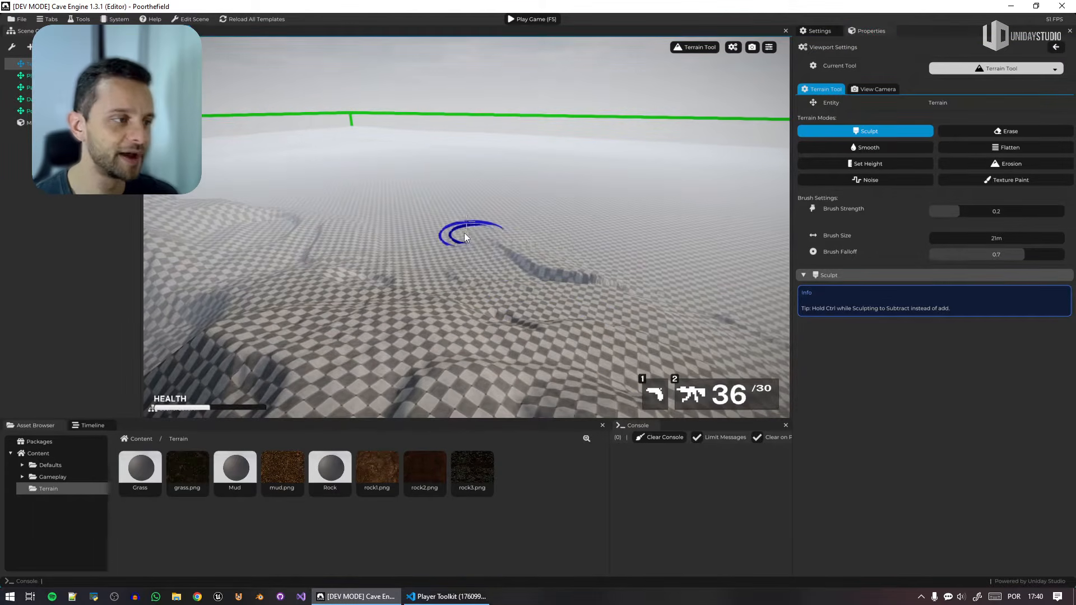
scroll(513, 251, "up", 5)
mouse_move(956, 238)
left_mouse_down()
mouse_move(988, 238)
mouse_move(1037, 212)
left_mouse_up()
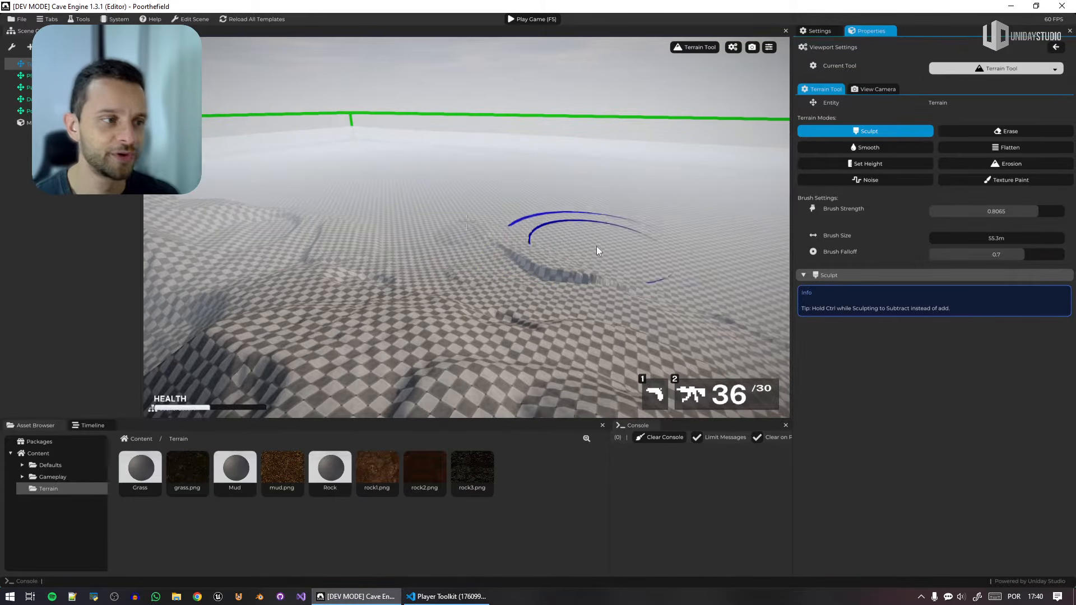
mouse_move(435, 196)
left_mouse_down()
mouse_move(387, 195)
mouse_move(543, 193)
mouse_move(701, 227)
mouse_move(629, 238)
mouse_move(656, 207)
left_mouse_up()
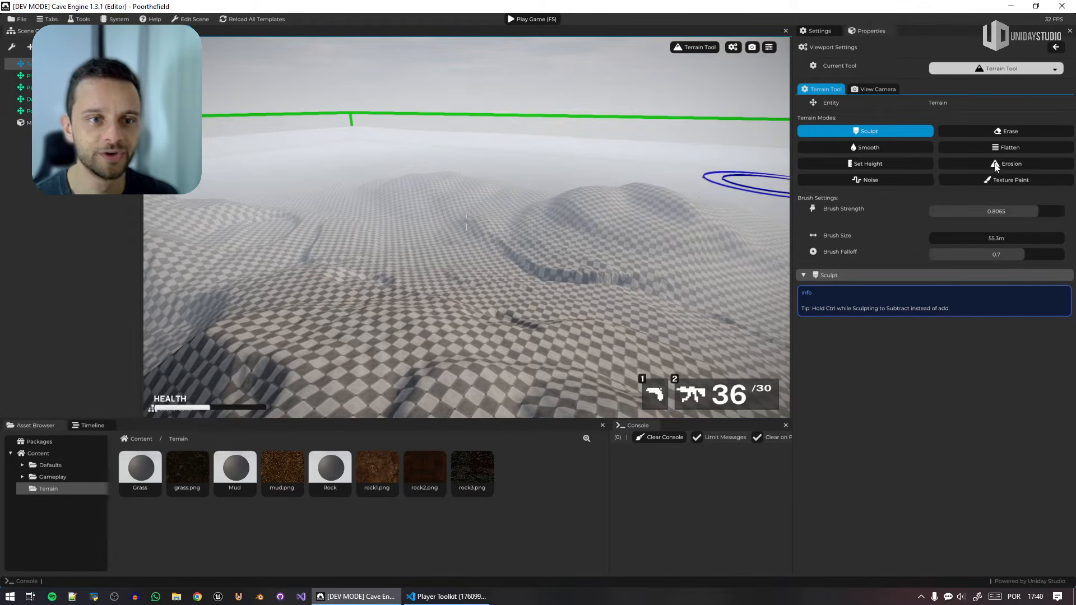
Apply the Noise brush over the new hills and surrounding ground, enlarging the brush size to 93.8 m.
left_click(895, 183)
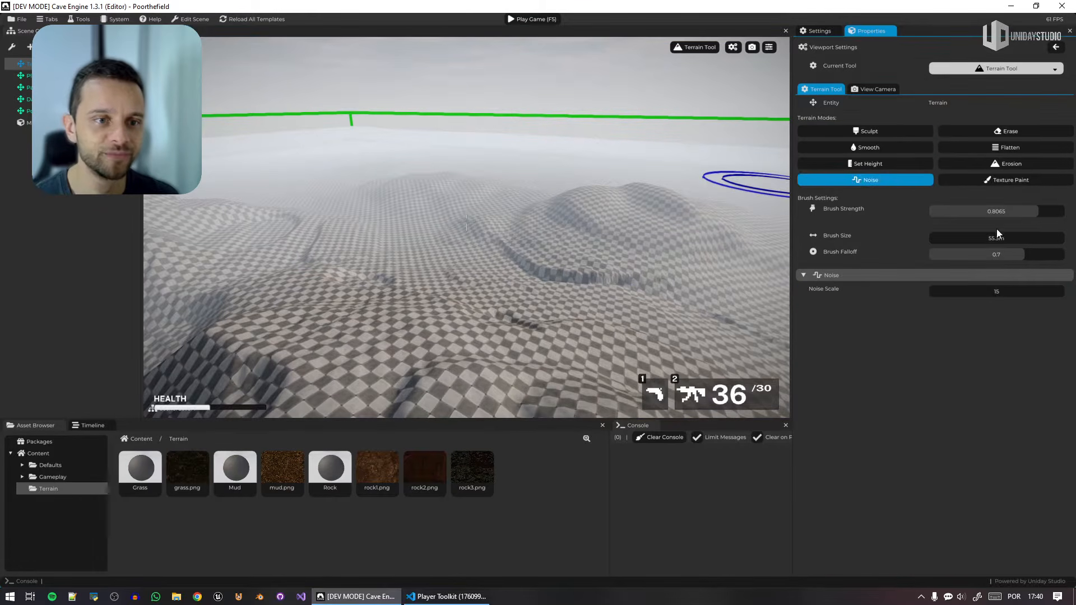
mouse_move(661, 224)
left_mouse_down()
mouse_move(428, 196)
mouse_move(353, 202)
mouse_move(291, 158)
mouse_move(290, 168)
mouse_move(501, 167)
mouse_move(483, 154)
mouse_move(424, 148)
left_mouse_up()
left_click_drag(996, 236, 1041, 238)
mouse_move(746, 196)
left_mouse_down()
mouse_move(569, 152)
mouse_move(452, 162)
mouse_move(368, 153)
mouse_move(257, 169)
mouse_move(221, 189)
mouse_move(280, 161)
mouse_move(408, 142)
left_mouse_up()
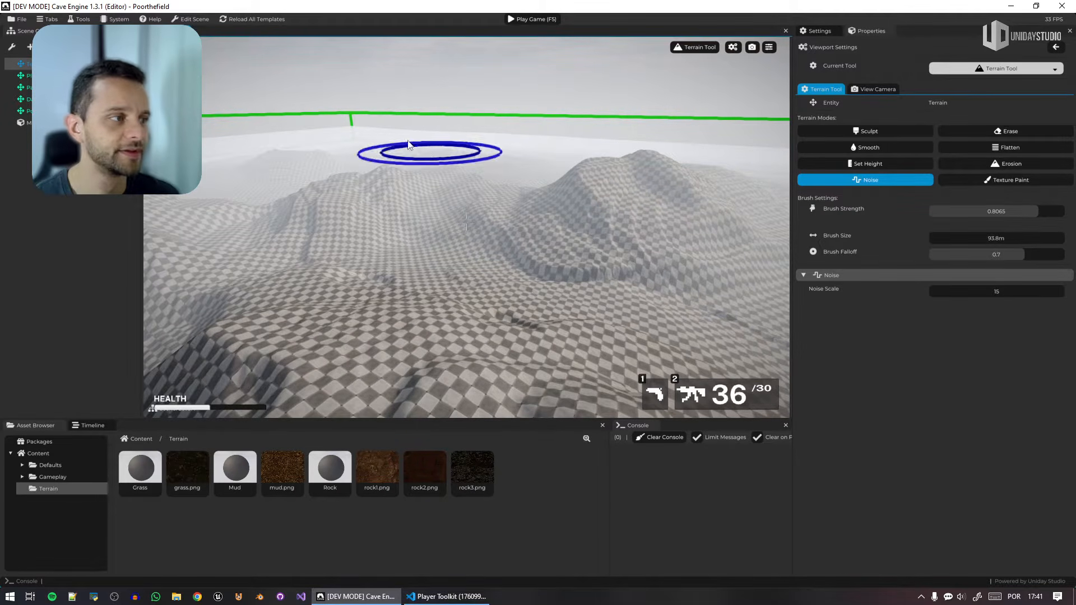
Hide the mist in the viewport and add noise relief to more of the distant plain with the 93.8 m brush.
left_click(769, 47)
left_click(832, 186)
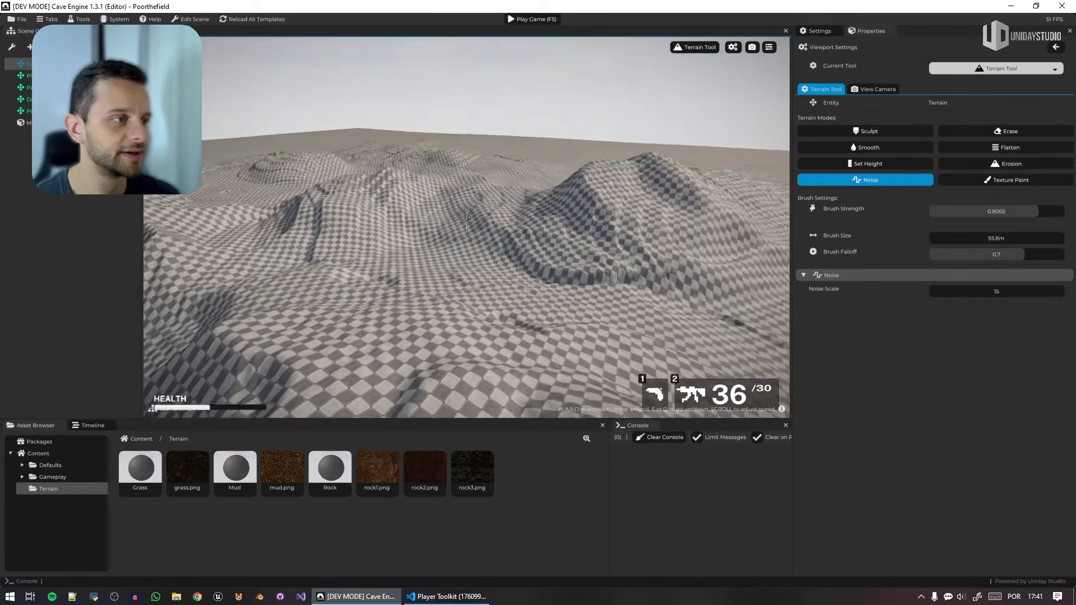
mouse_move(585, 156)
left_mouse_down()
mouse_move(614, 160)
mouse_move(388, 138)
mouse_move(288, 160)
mouse_move(328, 170)
mouse_move(426, 147)
mouse_move(540, 173)
mouse_move(638, 152)
mouse_move(741, 164)
left_mouse_up()
right_click_drag(588, 165, 673, 171)
mouse_move(727, 175)
left_mouse_down()
mouse_move(741, 228)
mouse_move(705, 190)
mouse_move(651, 164)
left_mouse_up()
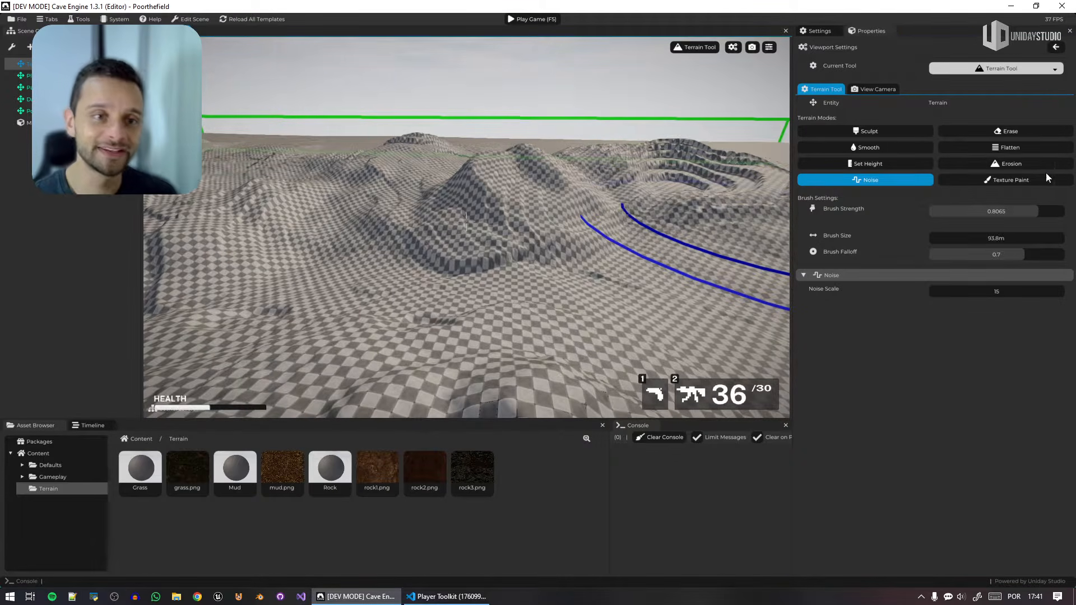
Erode the noisy hills with the Erosion brush at strength 0.8065 and size 93.8 m.
left_click(1024, 164)
mouse_move(682, 235)
left_mouse_down()
mouse_move(480, 191)
mouse_move(712, 149)
mouse_move(715, 177)
mouse_move(700, 164)
mouse_move(695, 191)
mouse_move(450, 169)
mouse_move(406, 154)
mouse_move(367, 204)
mouse_move(319, 188)
mouse_move(499, 206)
left_mouse_up()
right_click_drag(499, 206, 555, 205)
mouse_move(332, 149)
left_mouse_down()
mouse_move(293, 166)
mouse_move(486, 153)
mouse_move(367, 152)
left_mouse_up()
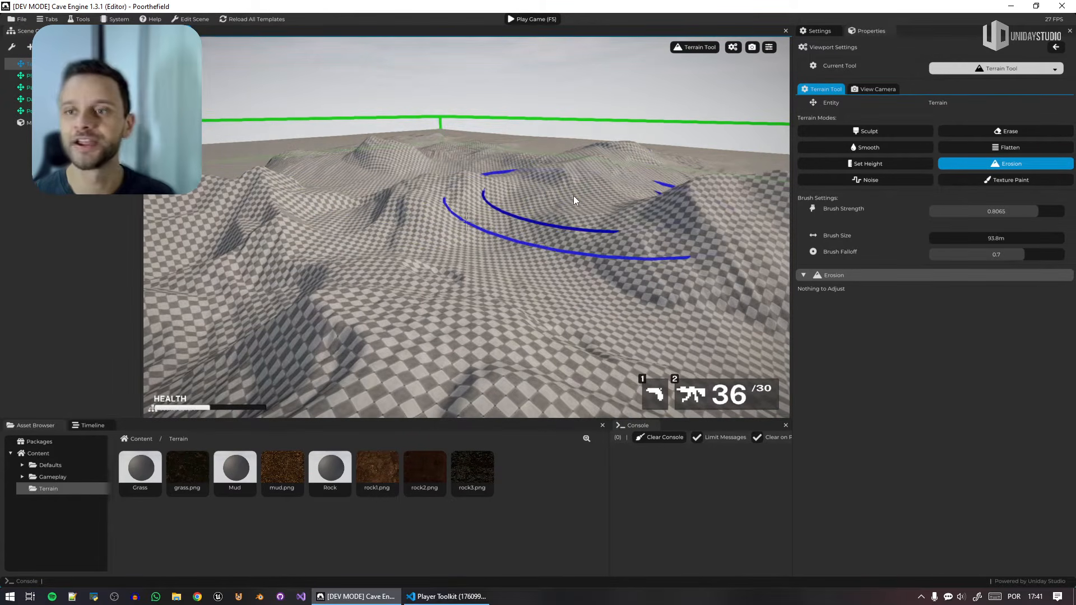
left_click(991, 166)
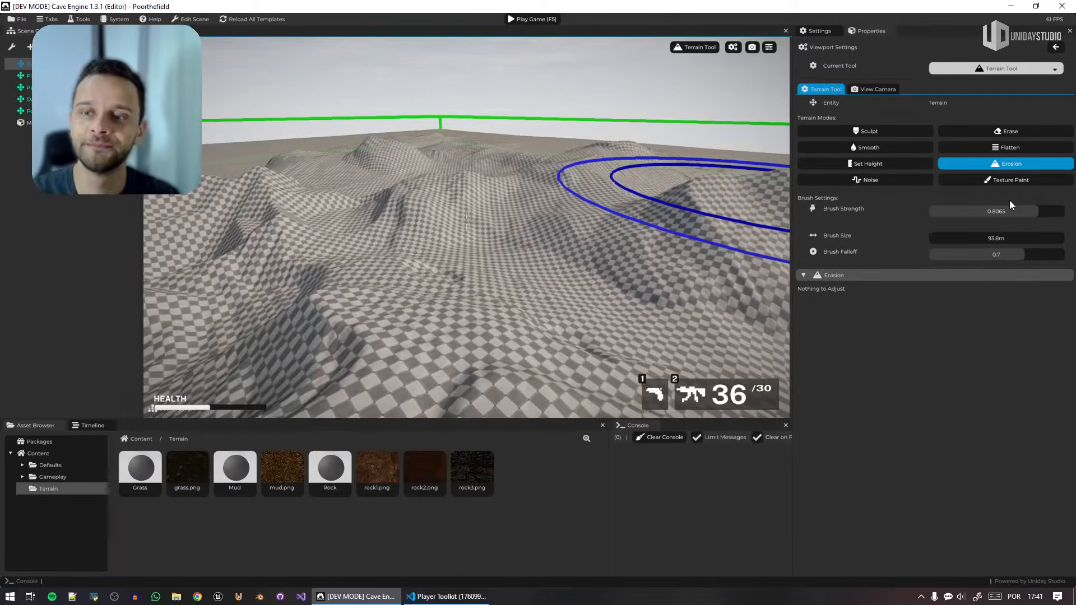
Switch the terrain brush to Texture Paint, reduce its size to 39.4 m, and check the selectable textures.
left_click(1014, 184)
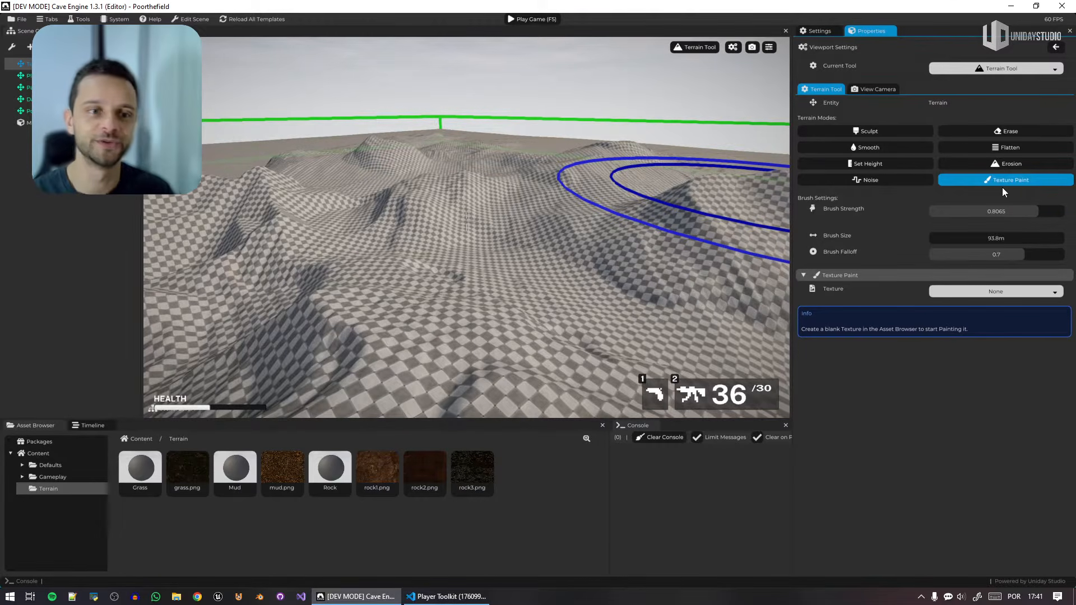
left_click_drag(1006, 238, 983, 242)
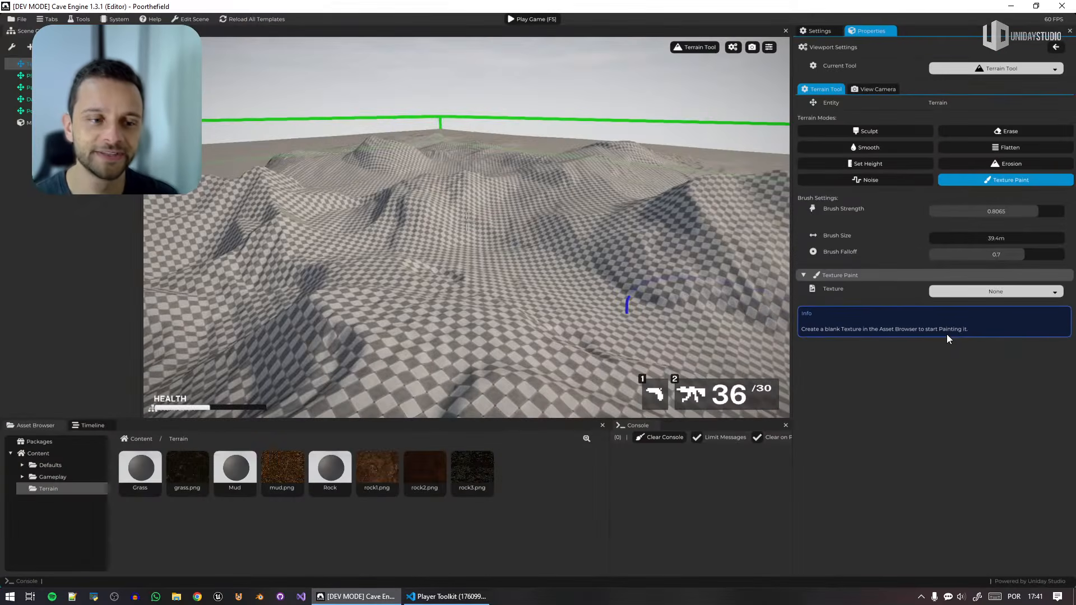
left_click(993, 294)
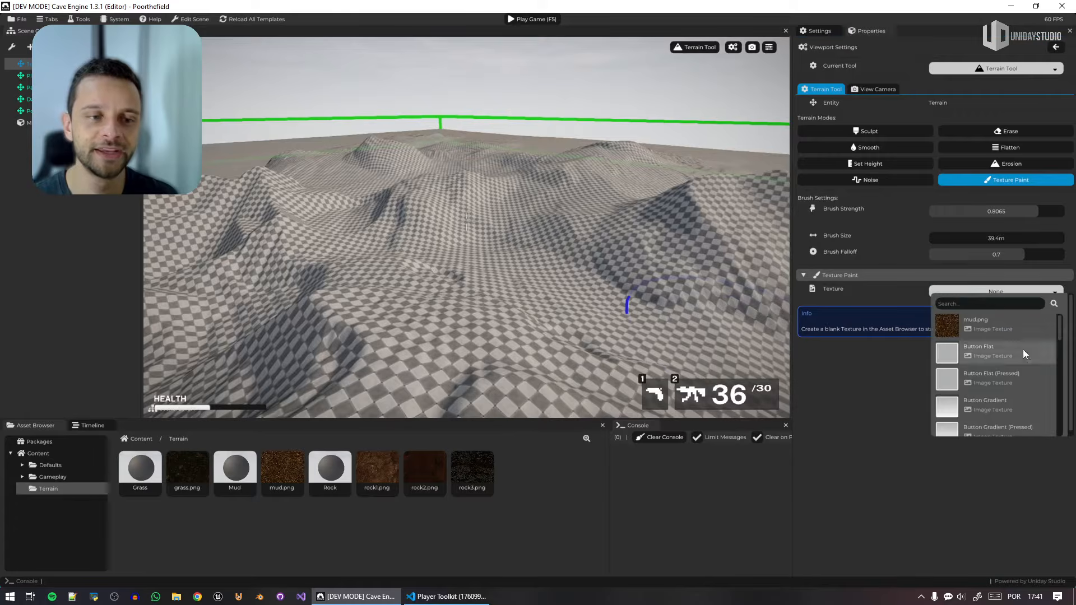
left_click(838, 381)
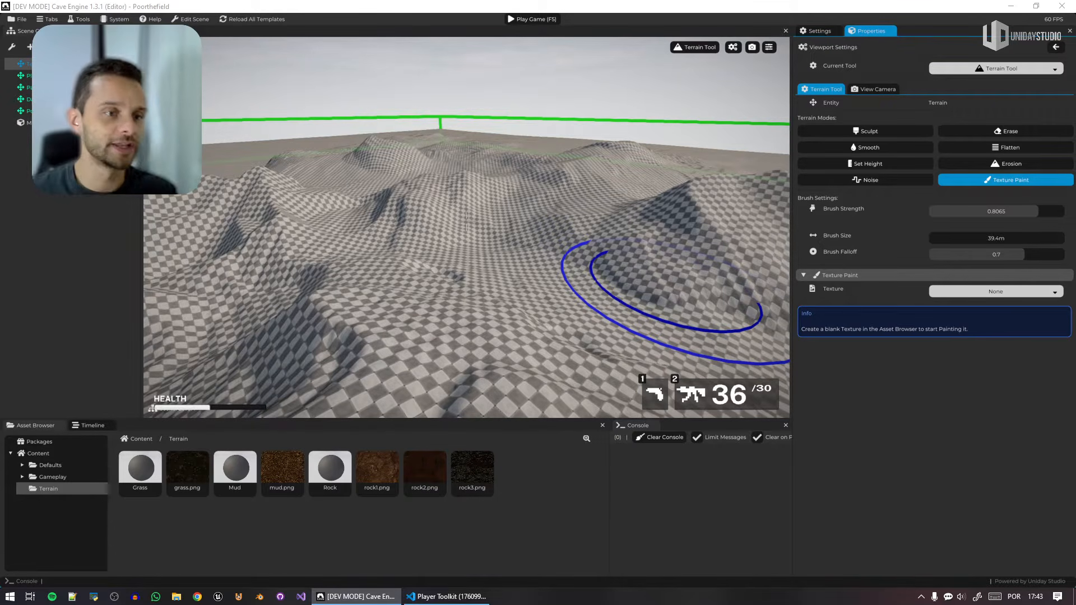
Raise irregular hills on the flat plain with the Noise brush, setting the brush size to 82.1 m.
middle_click_drag(568, 266, 577, 295)
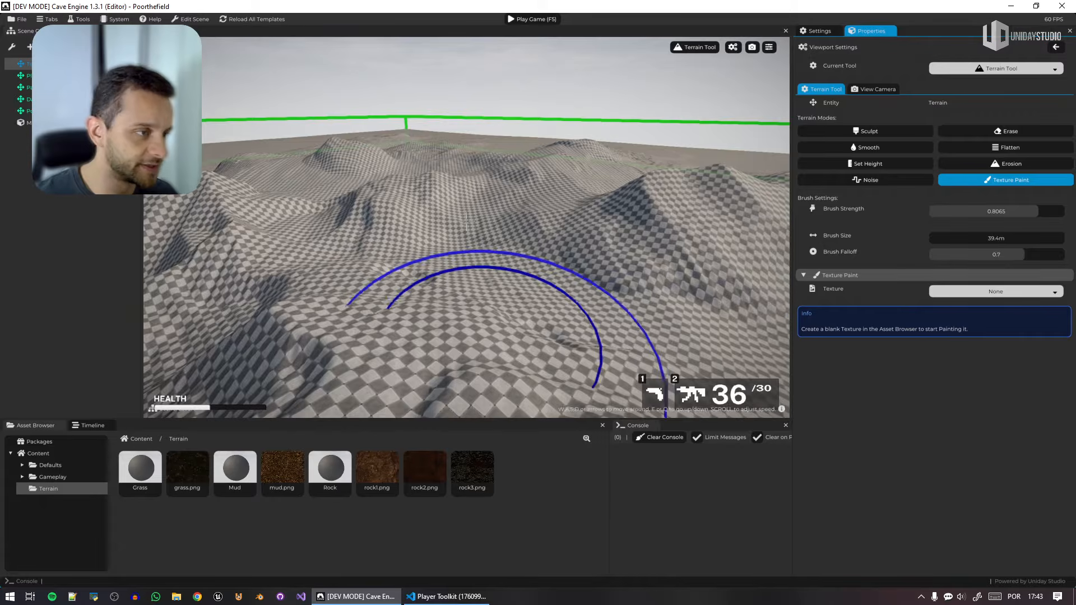
middle_click_drag(527, 241, 510, 213)
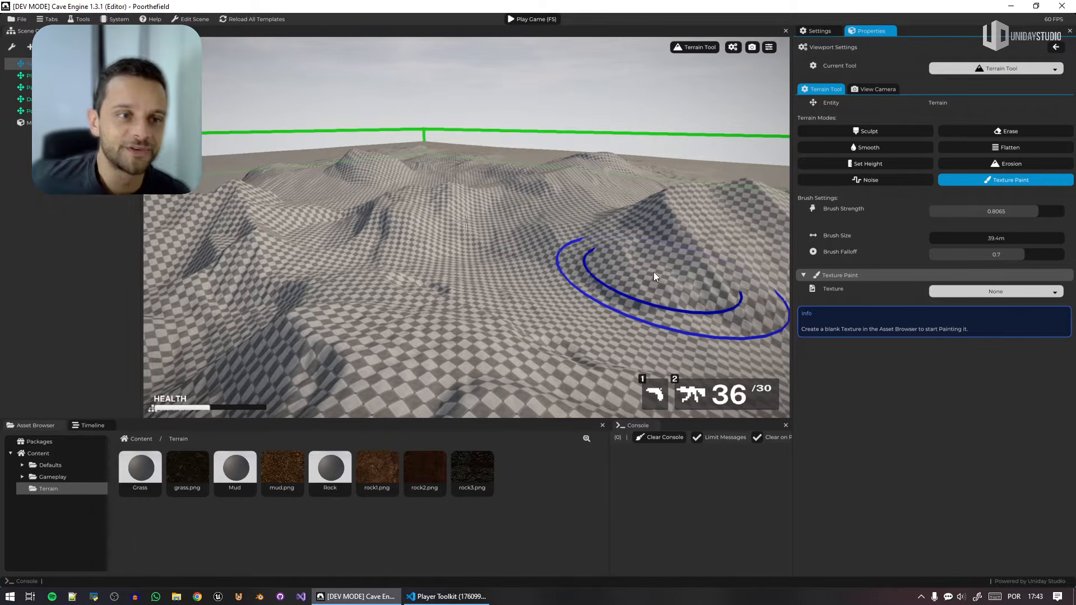
left_click(865, 180)
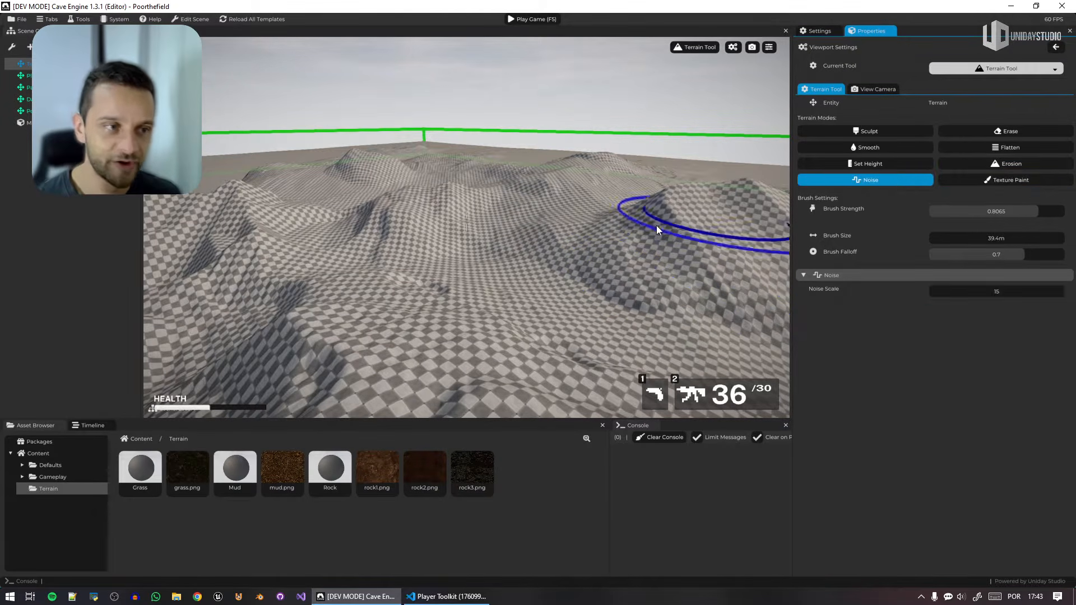
right_click_drag(659, 230, 633, 211)
left_click_drag(627, 205, 638, 222)
scroll(638, 246, "up", 4)
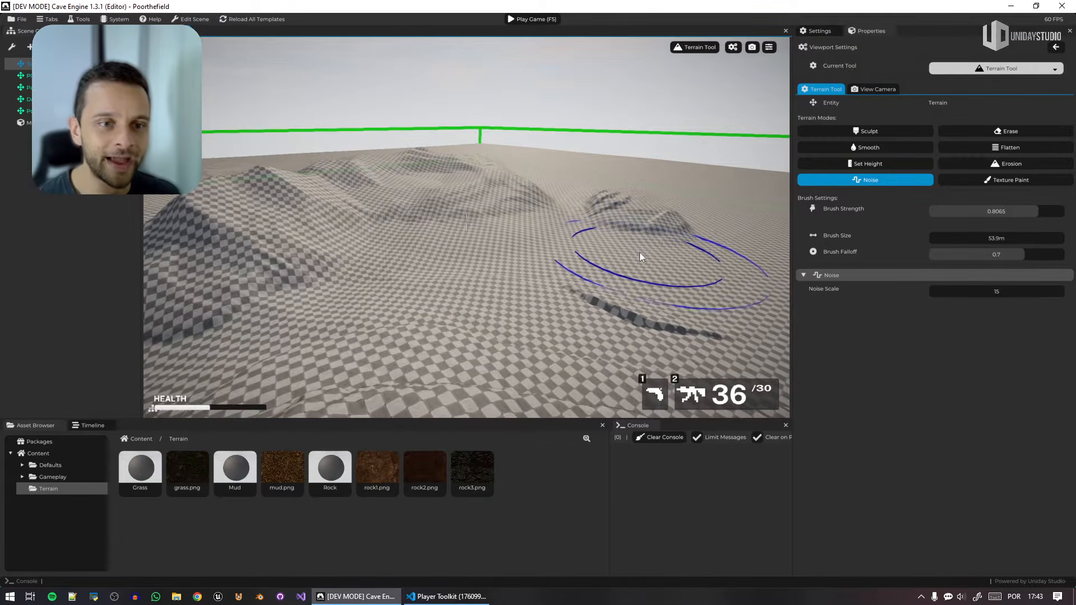
scroll(644, 253, "up", 3)
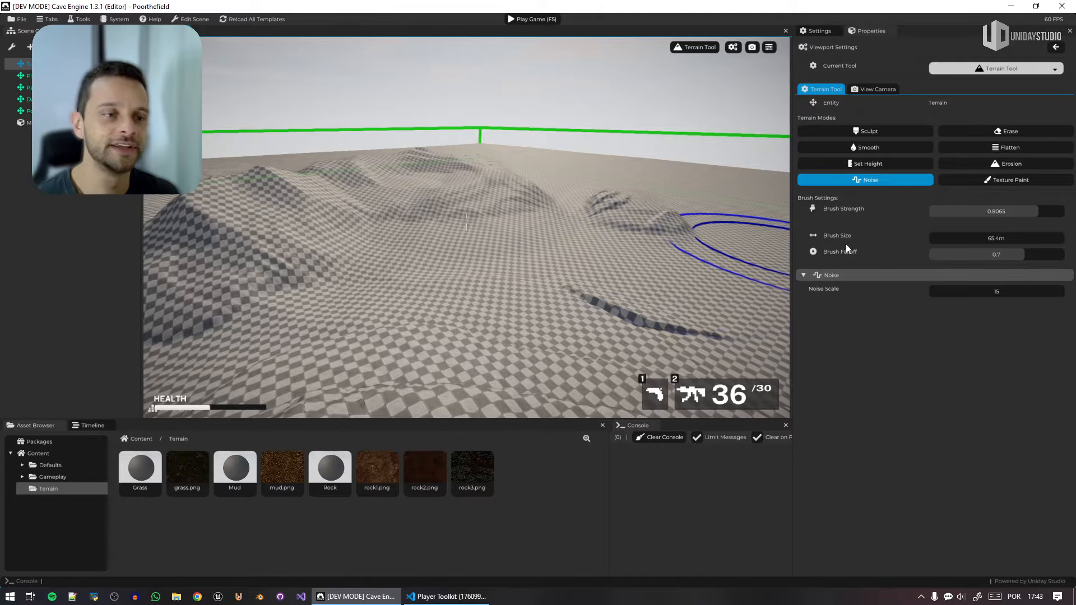
left_click_drag(998, 240, 1065, 240)
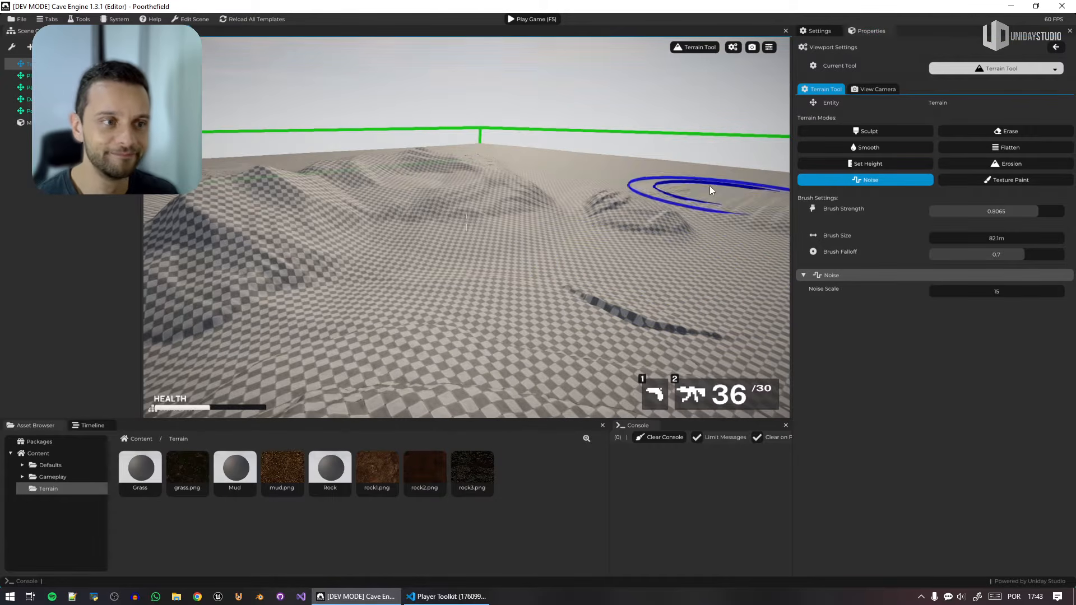
mouse_move(709, 186)
left_mouse_down()
mouse_move(574, 178)
mouse_move(551, 200)
mouse_move(649, 226)
mouse_move(728, 217)
left_mouse_up()
middle_click_drag(728, 218, 648, 218)
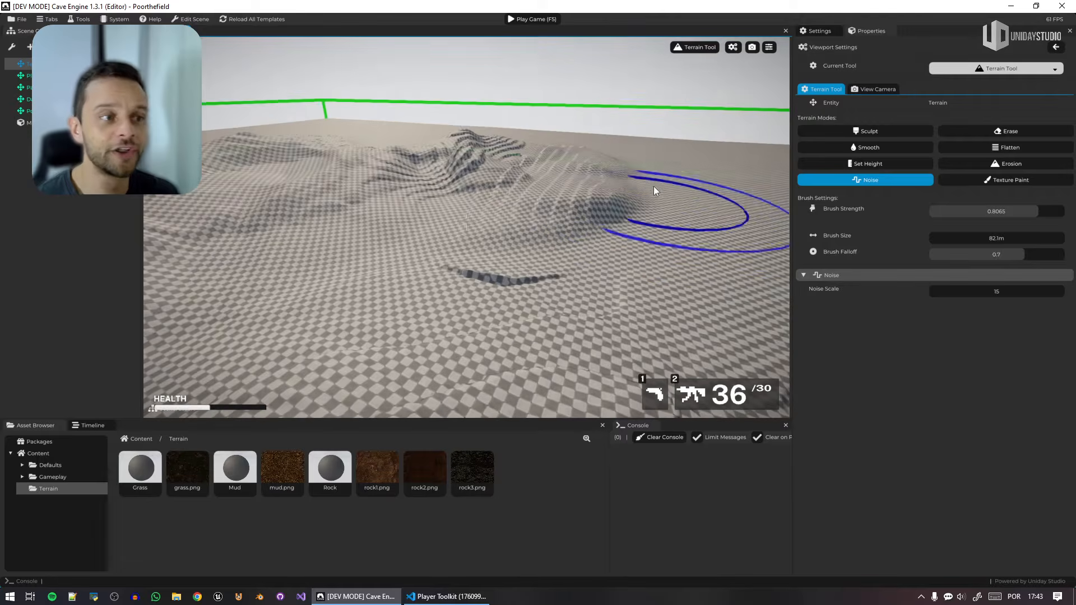
mouse_move(654, 186)
left_mouse_down()
mouse_move(657, 150)
mouse_move(511, 129)
left_mouse_up()
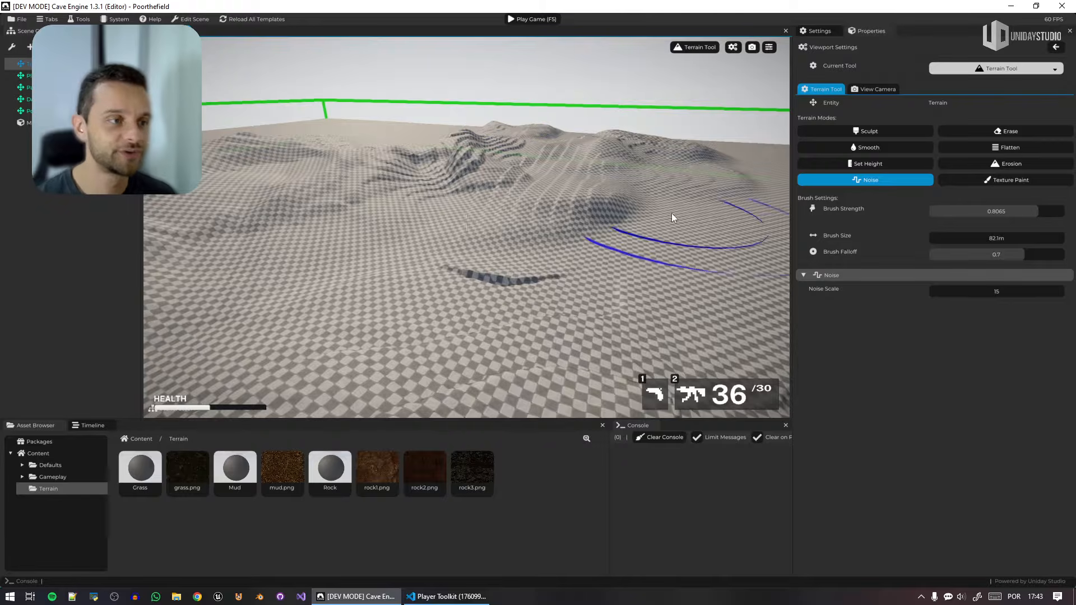
Extend the noise relief over the remaining flat ground toward the terrain's far corner with the 82.1 m brush.
mouse_move(689, 206)
left_mouse_down()
mouse_move(718, 196)
mouse_move(710, 182)
left_mouse_up()
right_click_drag(709, 182, 837, 176)
key("e")
mouse_move(627, 171)
left_mouse_down()
mouse_move(540, 153)
mouse_move(553, 183)
mouse_move(626, 208)
mouse_move(679, 177)
mouse_move(683, 164)
mouse_move(729, 204)
mouse_move(743, 155)
mouse_move(732, 159)
mouse_move(759, 219)
mouse_move(746, 248)
mouse_move(669, 275)
mouse_move(570, 262)
mouse_move(580, 267)
left_mouse_up()
right_click_drag(581, 267, 611, 220)
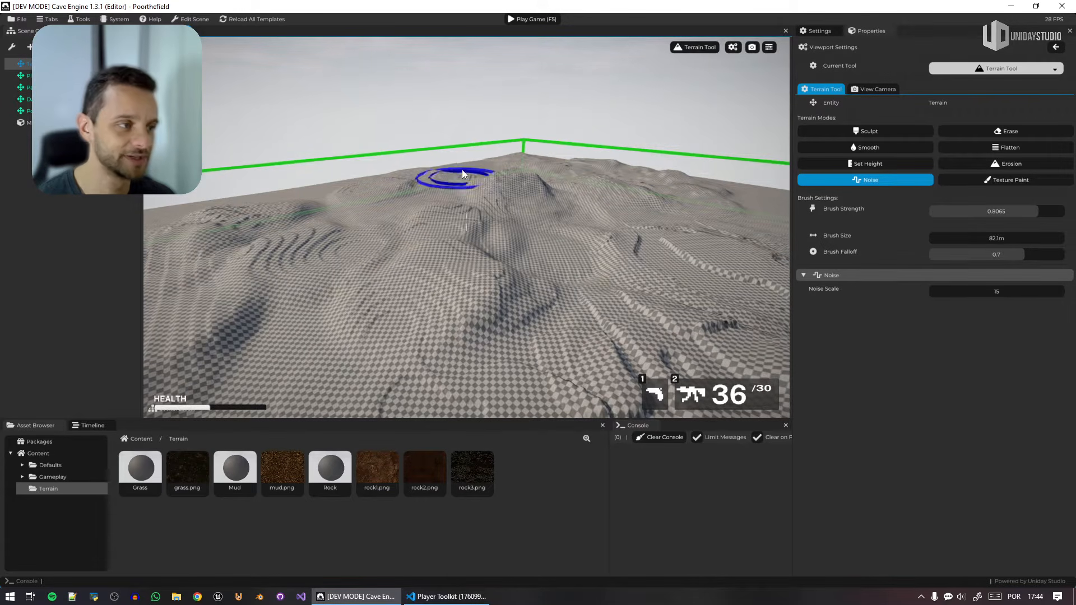
mouse_move(462, 170)
left_mouse_down()
mouse_move(391, 180)
mouse_move(435, 194)
mouse_move(349, 192)
mouse_move(304, 236)
mouse_move(337, 258)
left_mouse_up()
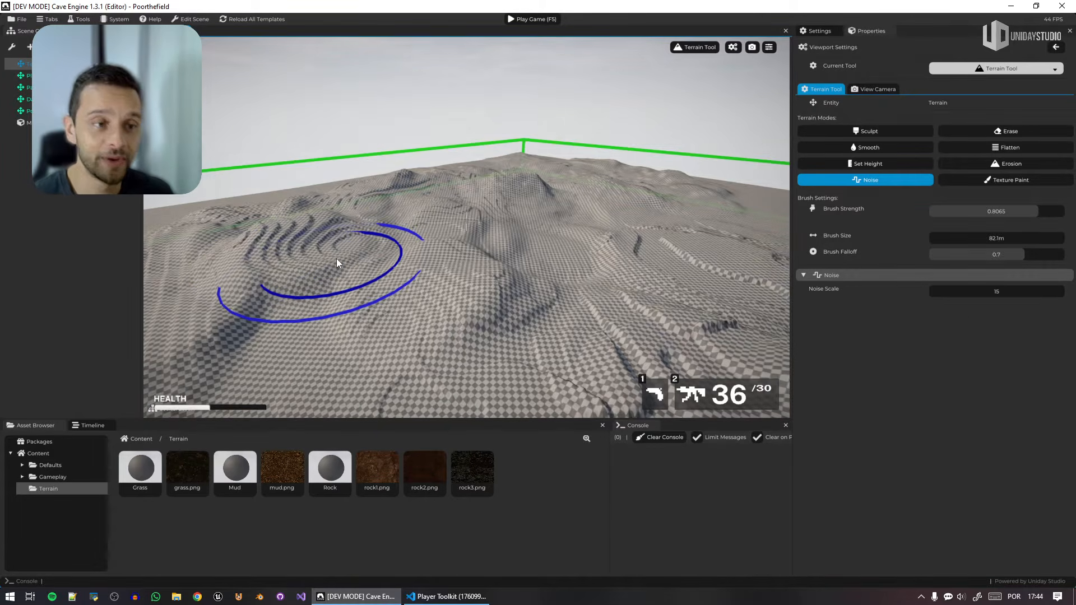
Erode the noise-raised hills across the middle and toward the far corner with the Erosion brush at strength 0.8065 and size 82.1 m.
left_click(1018, 181)
mouse_move(719, 293)
right_mouse_down()
mouse_move(706, 269)
mouse_move(672, 274)
right_mouse_up()
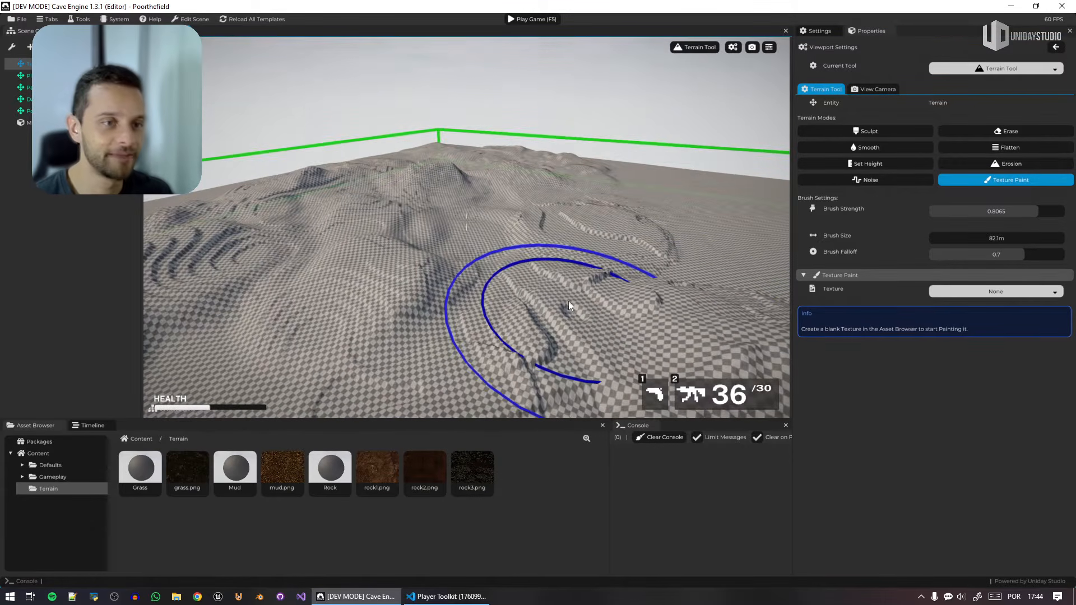
left_click(986, 163)
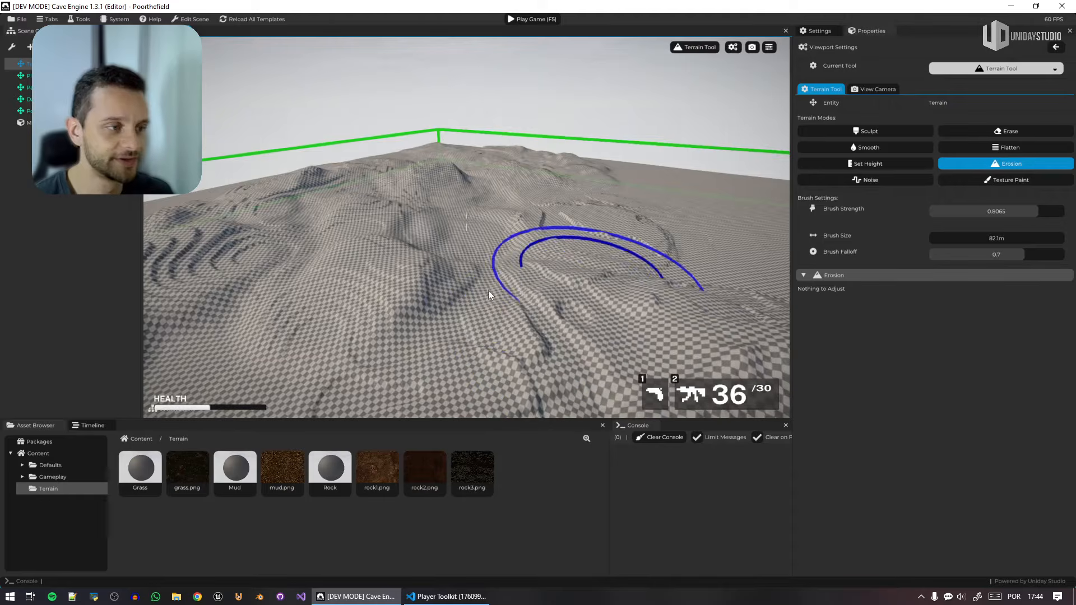
right_click_drag(493, 291, 598, 267)
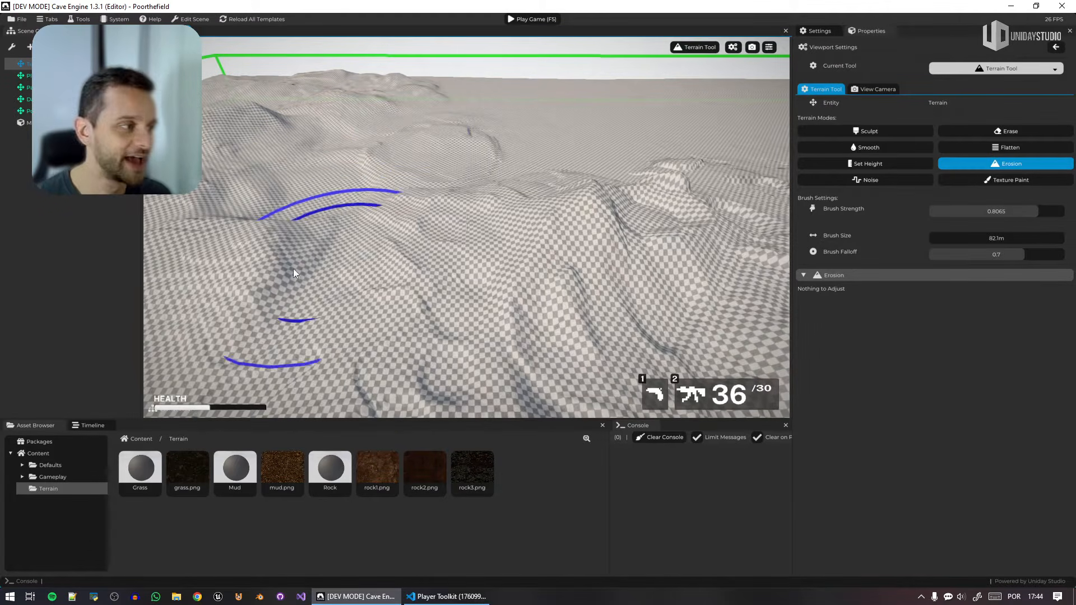
right_click_drag(491, 193, 489, 192)
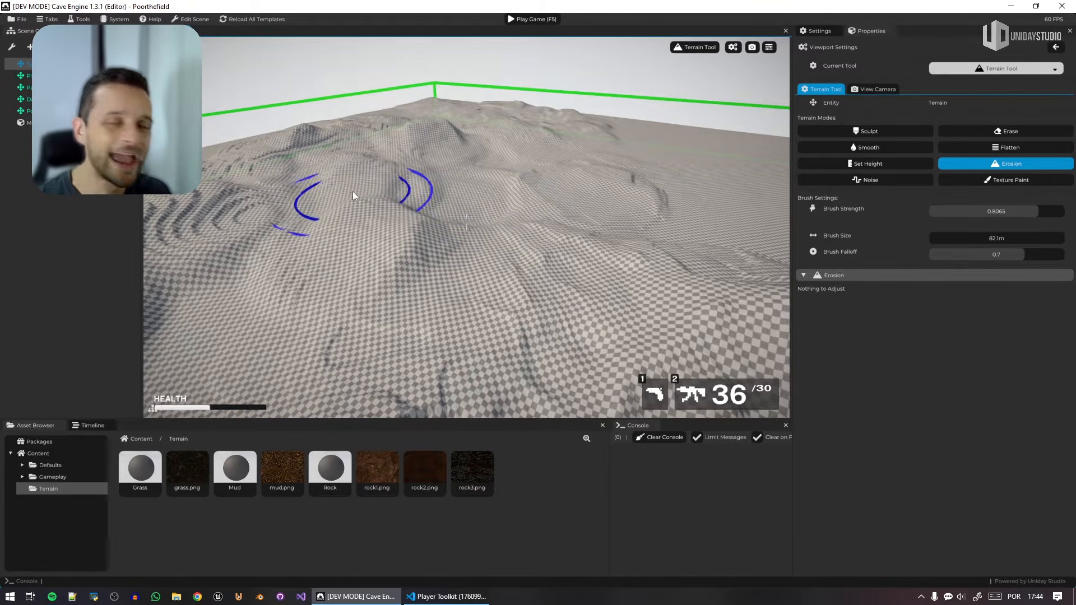
right_click_drag(426, 199, 491, 204)
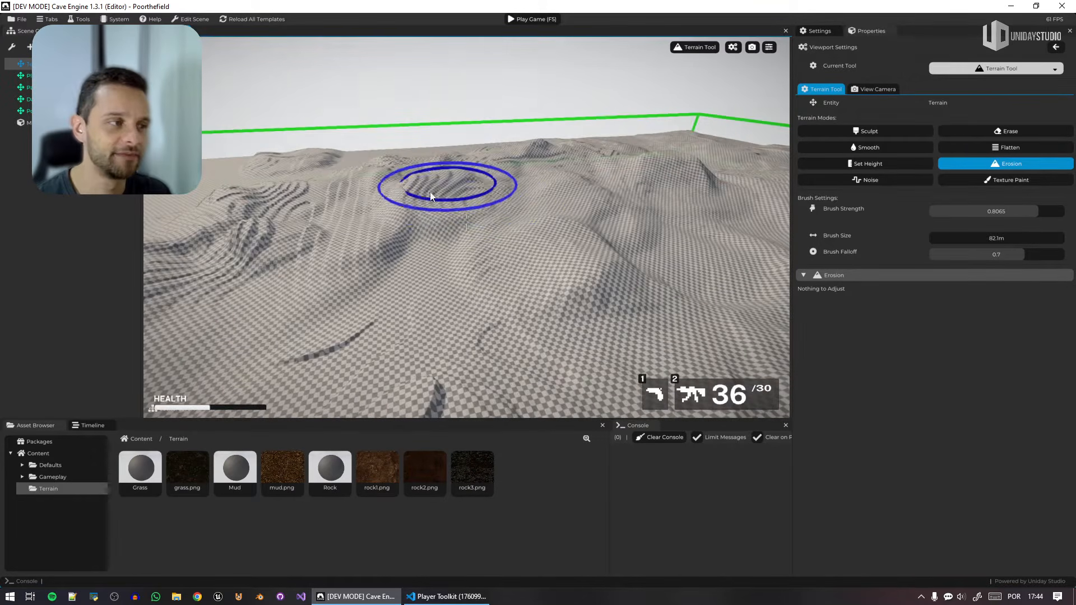
mouse_move(430, 192)
left_mouse_down()
mouse_move(594, 148)
mouse_move(481, 170)
left_mouse_up()
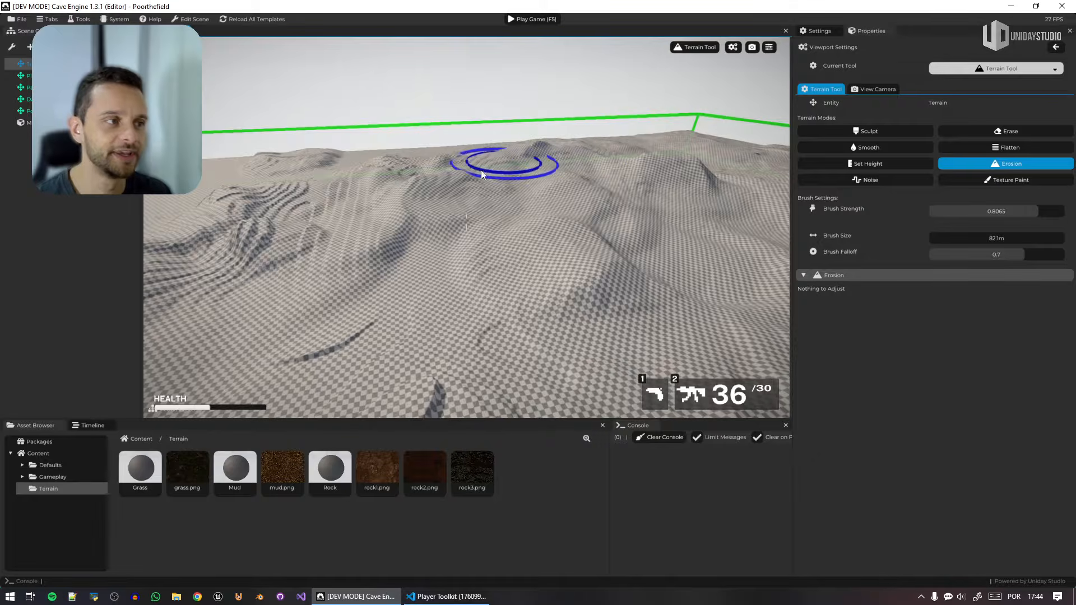
right_click_drag(523, 207, 594, 176)
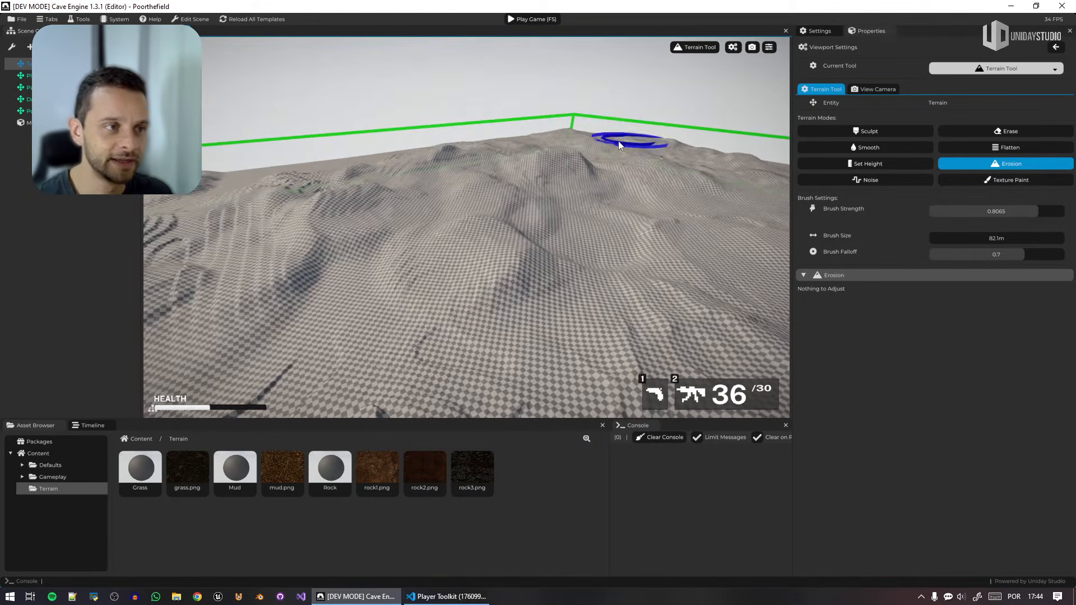
right_click_drag(704, 180, 672, 190)
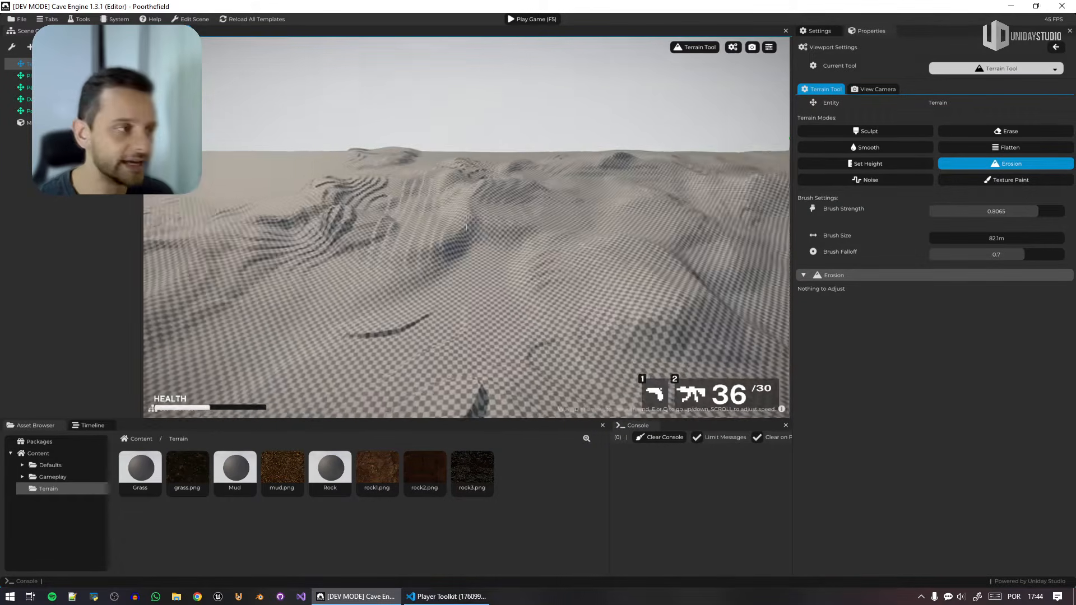
Erode the remaining stepped ridges and rough hills on the terrain's other side with the 82.1 m Erosion brush.
right_click_drag(529, 201, 517, 200)
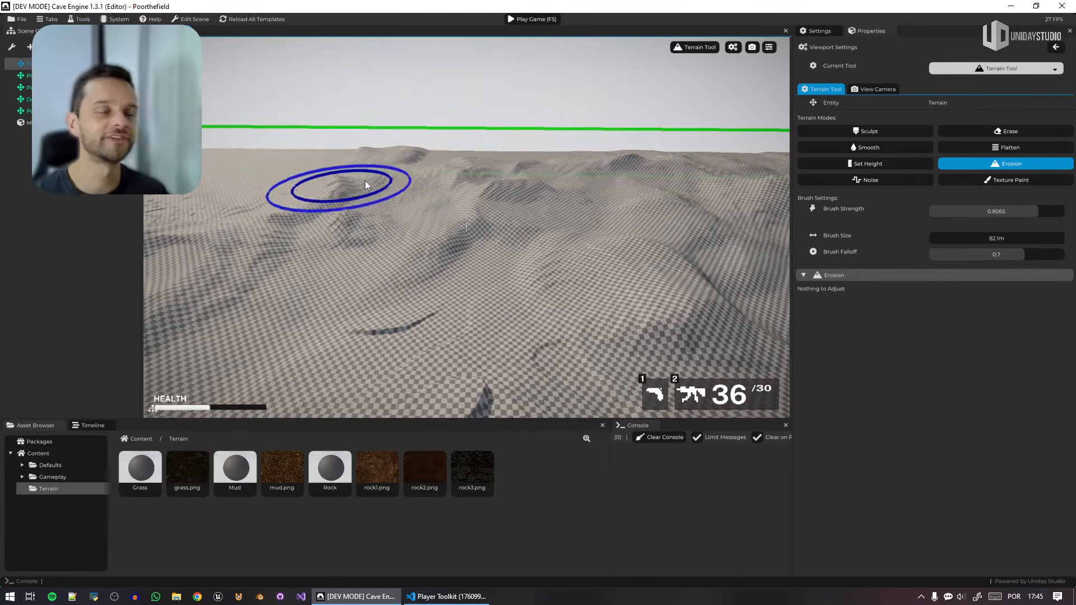
right_click_drag(410, 275, 379, 285)
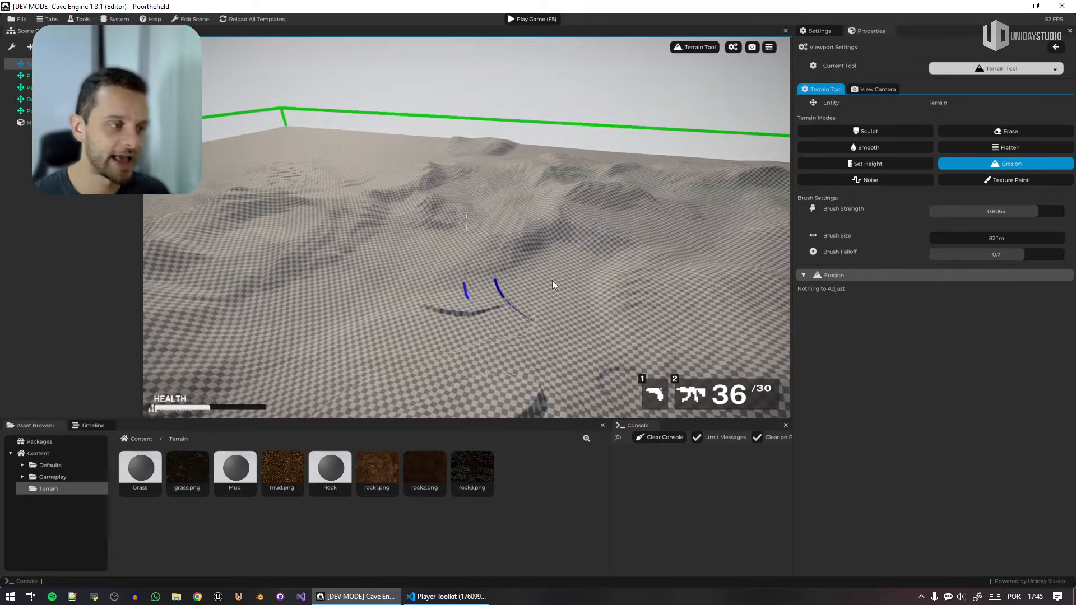
left_click(452, 304)
mouse_move(452, 304)
right_mouse_down()
mouse_move(492, 323)
mouse_move(464, 294)
right_mouse_up()
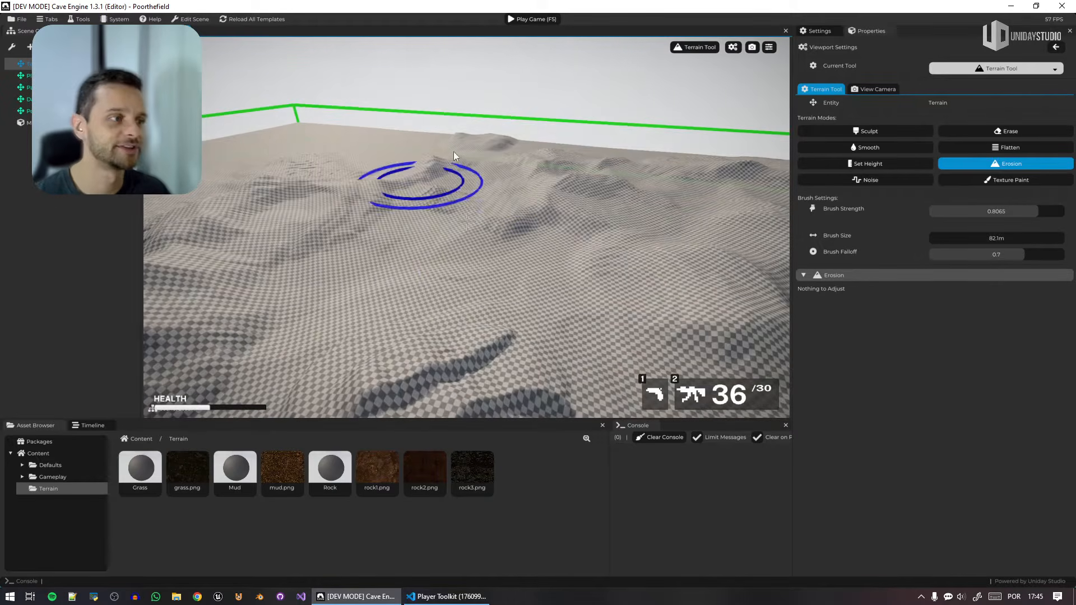
right_click_drag(533, 208, 526, 210)
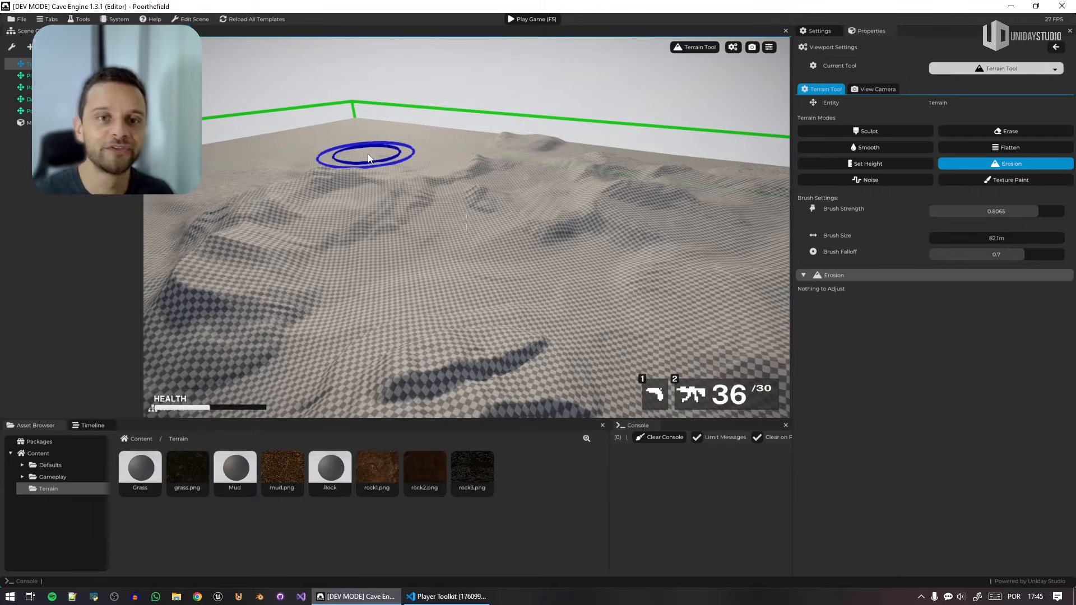
right_click_drag(369, 158, 512, 169)
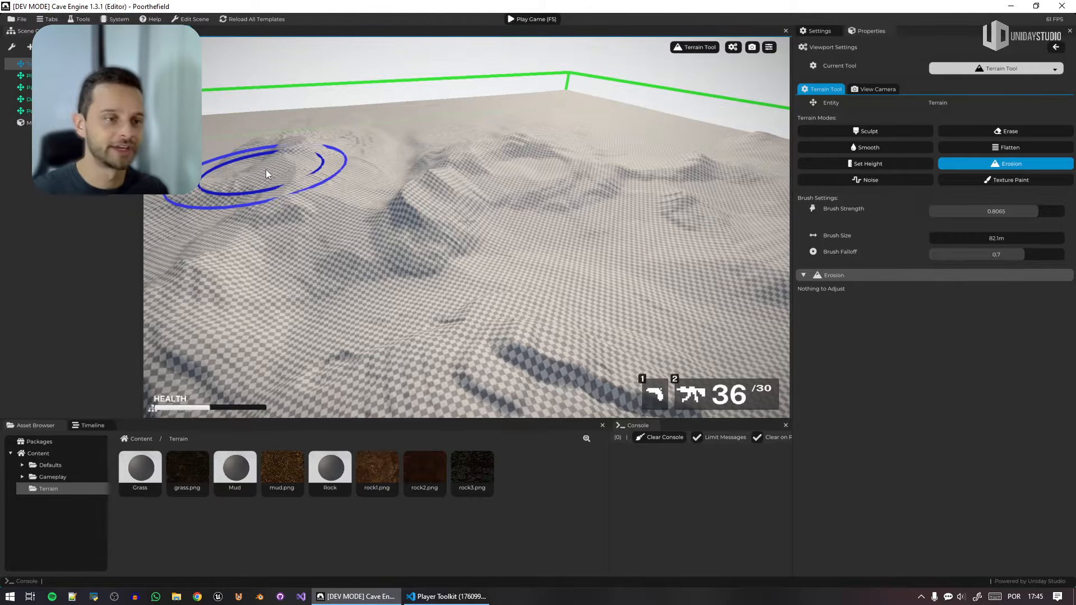
Move in close to the eroded hills and switch the viewport from terrain editing to the Manipulation Tool.
mouse_move(666, 281)
right_mouse_down()
mouse_move(813, 331)
mouse_move(936, 314)
mouse_move(975, 252)
mouse_move(1003, 230)
mouse_move(1068, 230)
mouse_move(1057, 211)
right_mouse_up()
key("w")
right_click_drag(551, 313, 551, 308)
left_click(697, 45)
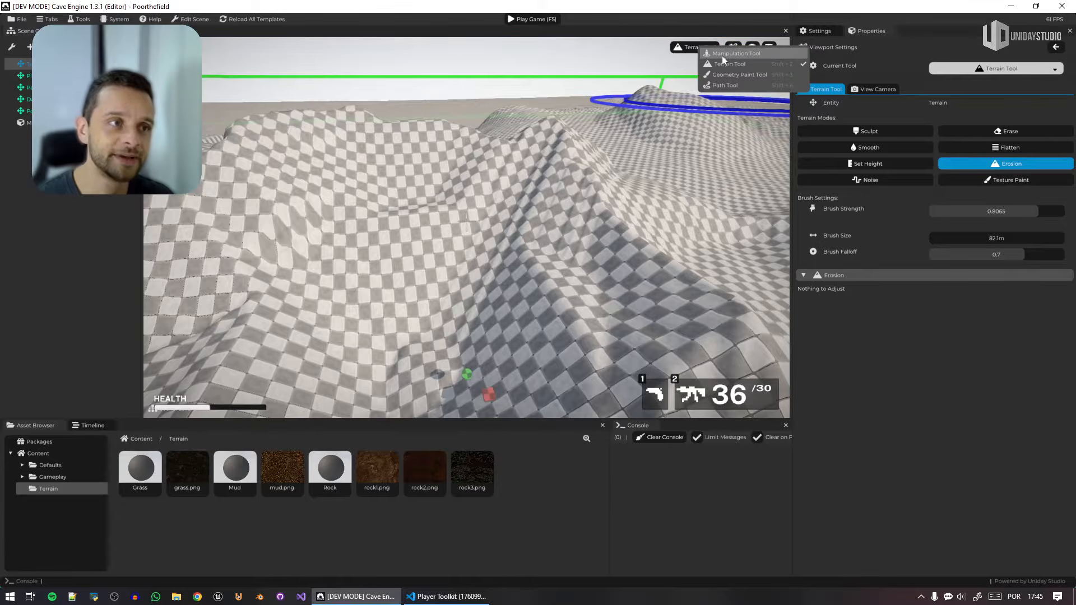
left_click(723, 55)
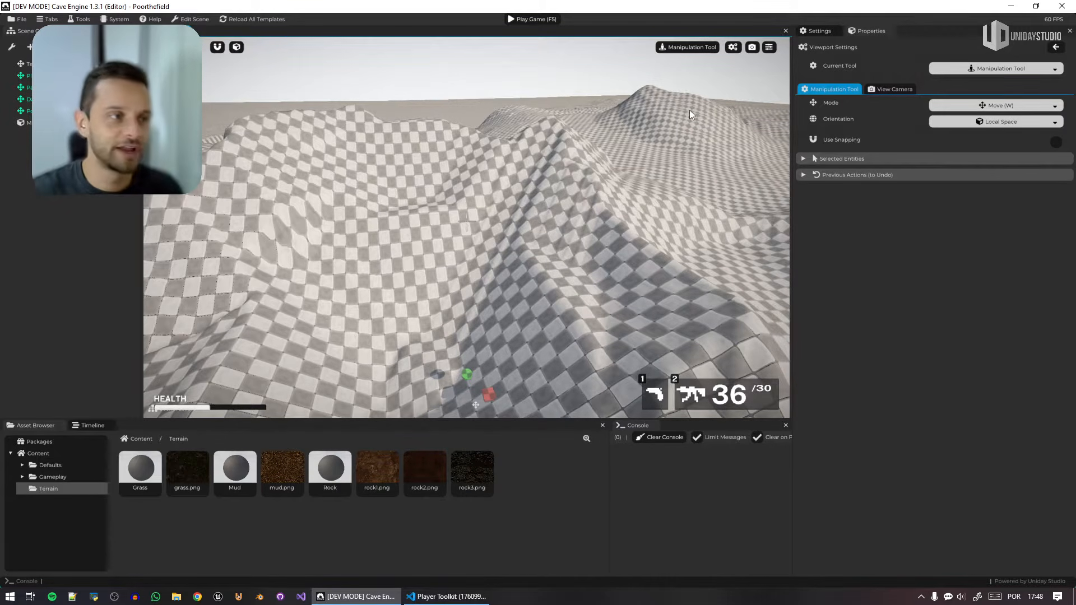
Apply the Mud material from the Terrain folder to the terrain.
right_click_drag(689, 109, 571, 78)
key("w")
right_click_drag(508, 157, 483, 171)
key("w")
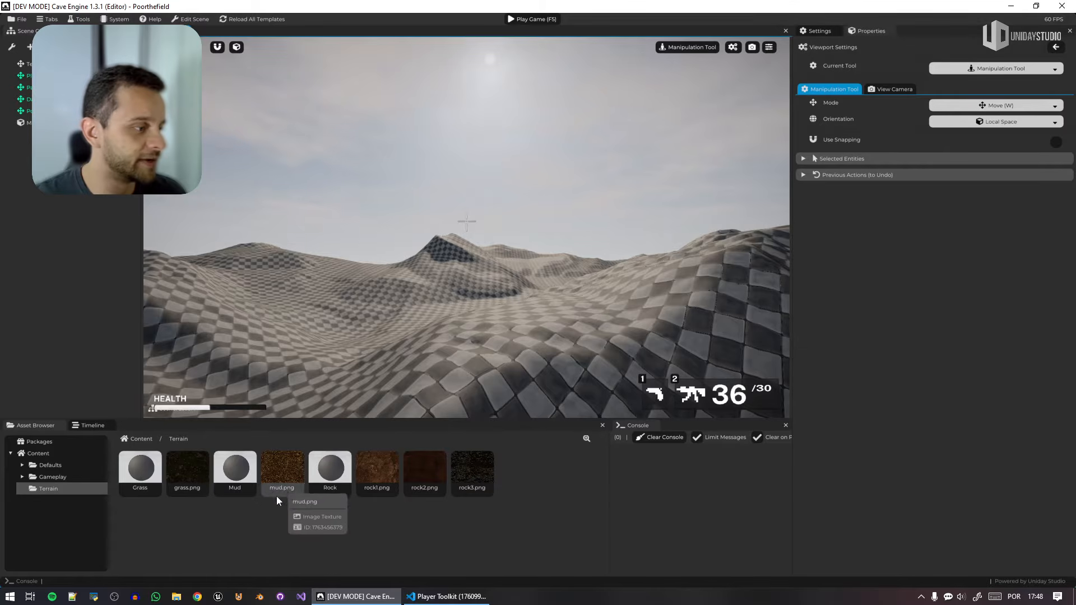
left_click_drag(283, 469, 290, 508)
left_click_drag(231, 477, 568, 340)
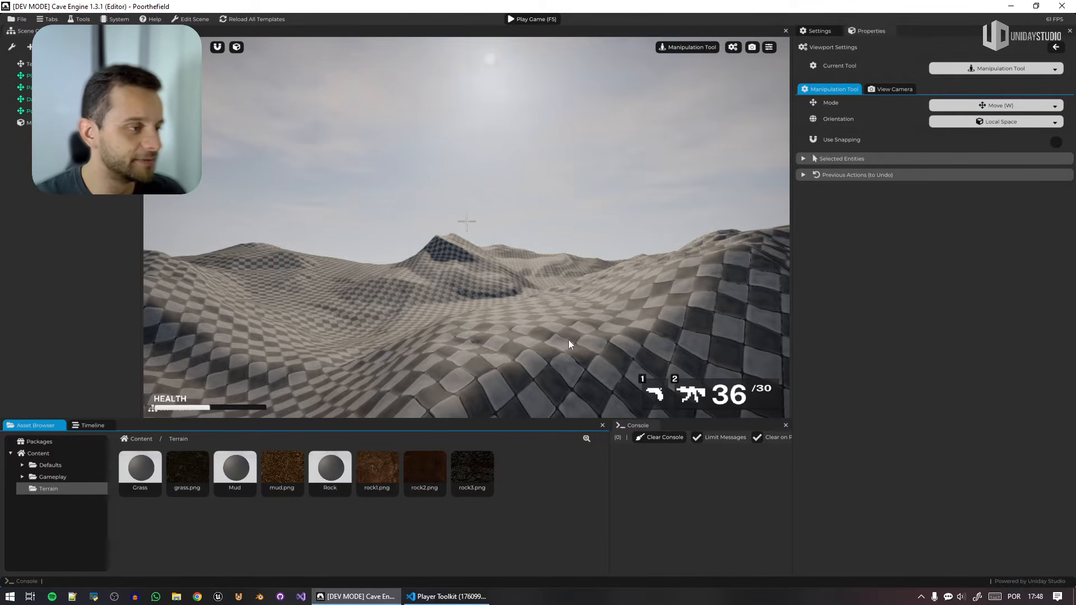
Examine the mud-covered hills from several viewpoints around the level.
key("w")
right_click_drag(560, 202, 502, 233)
key("s")
key("w")
key("w")
key("s")
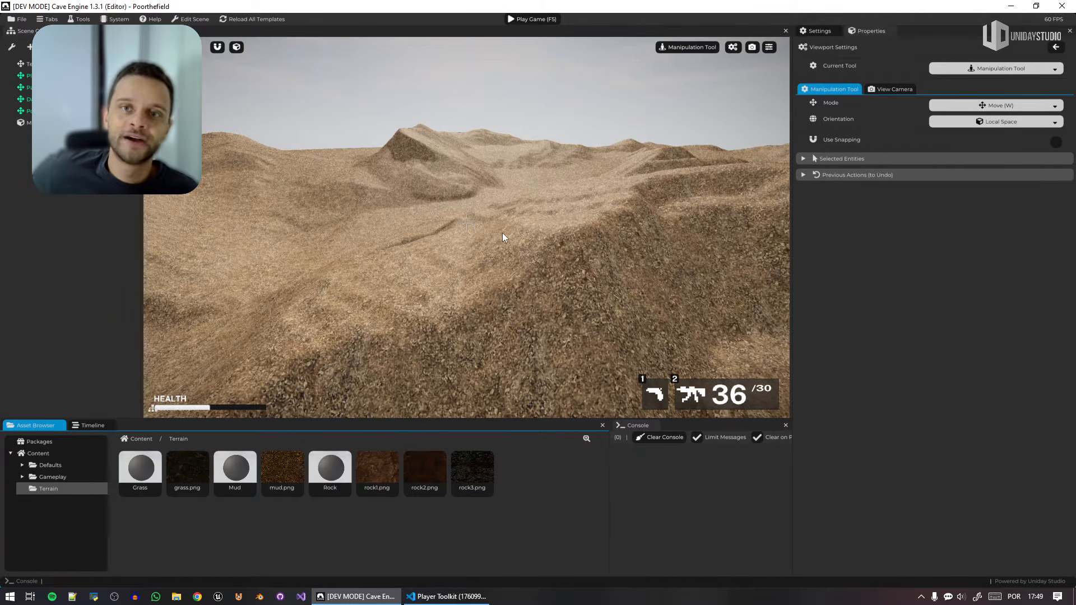
right_click_drag(502, 233, 503, 211)
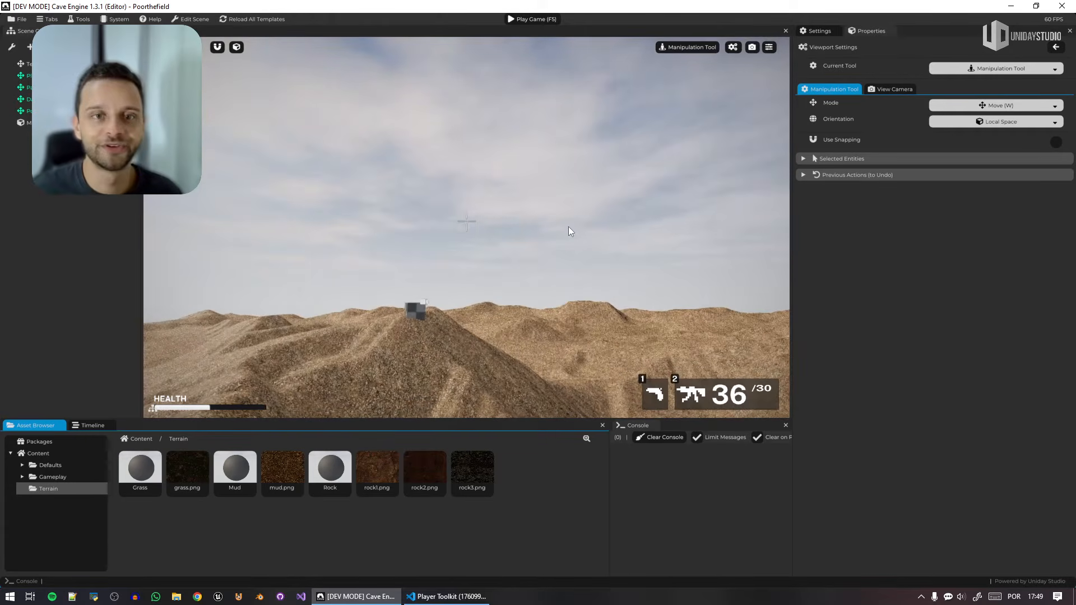
right_click_drag(568, 226, 552, 250)
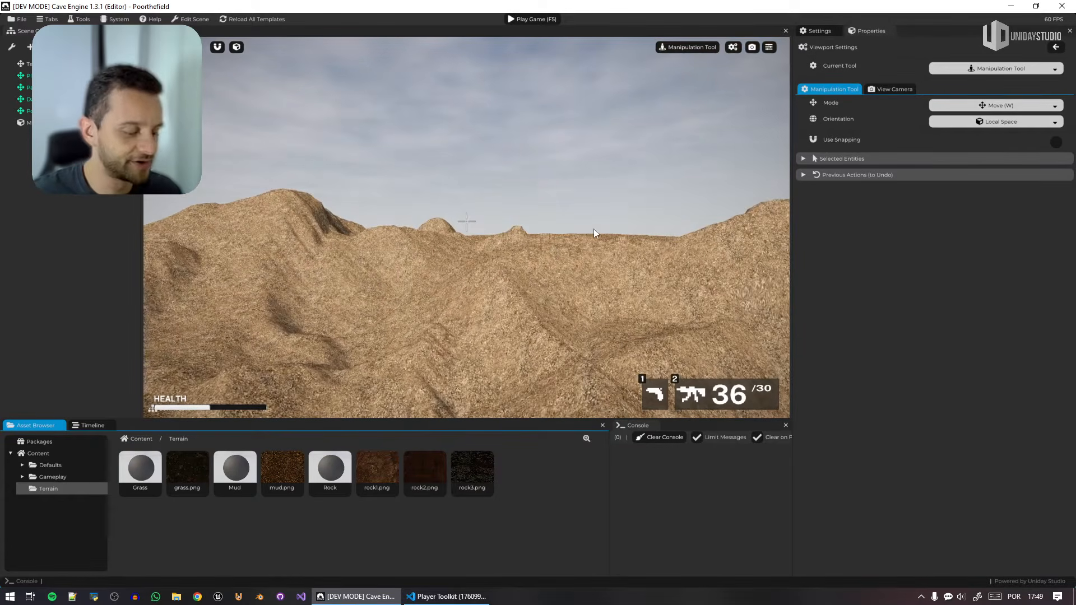
Enable mist display in the viewport and check the distant hills.
left_click(769, 52)
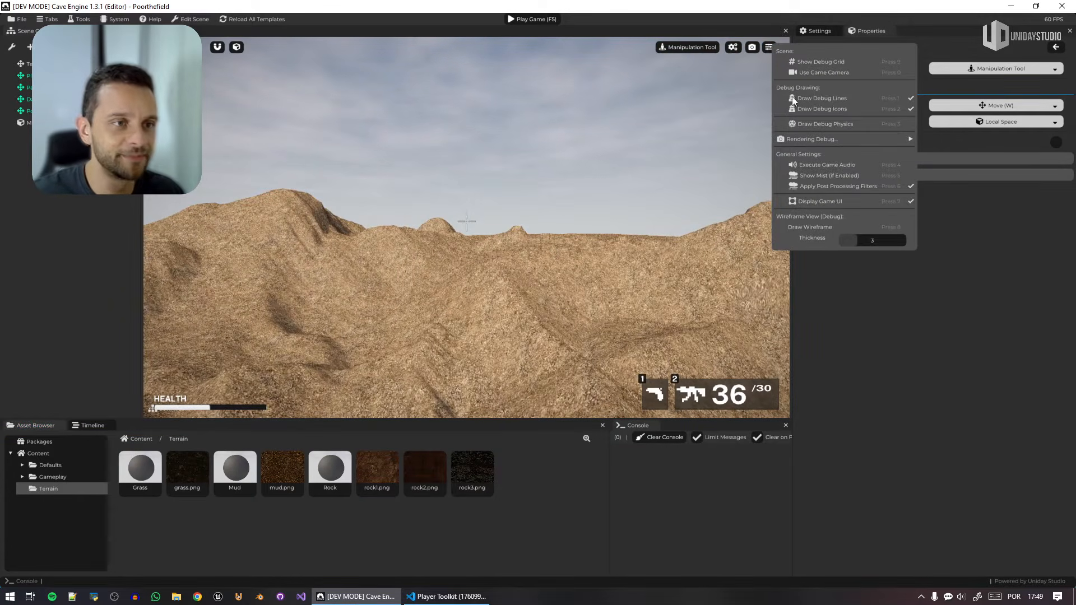
left_click(838, 173)
right_click_drag(527, 252, 505, 190)
key("w")
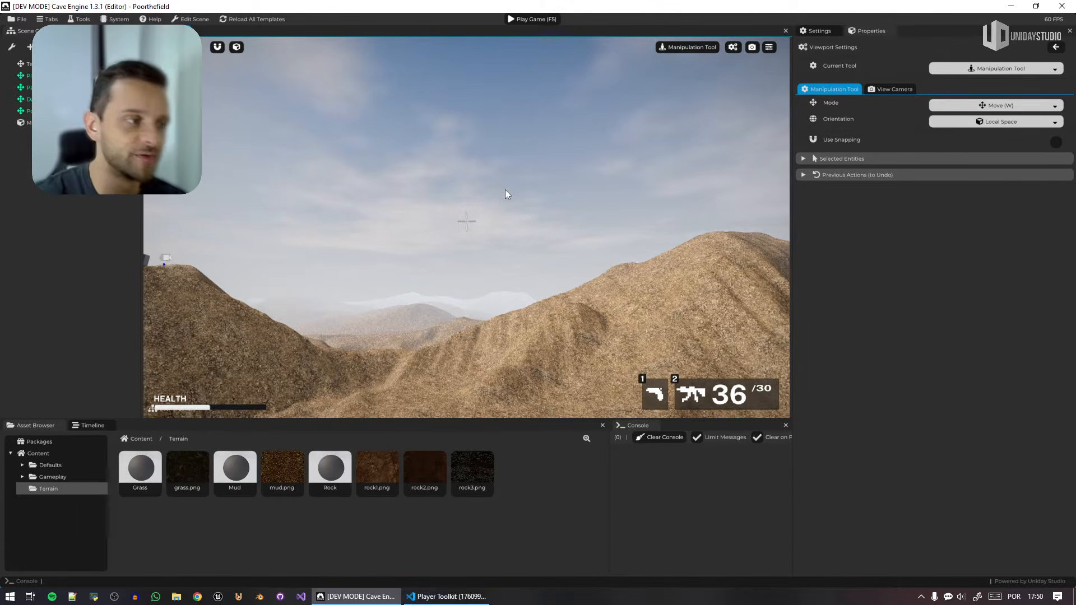
Open the Level 1 scene properties, try removing the sky texture, and reassign Default Skybox.
left_click(505, 190)
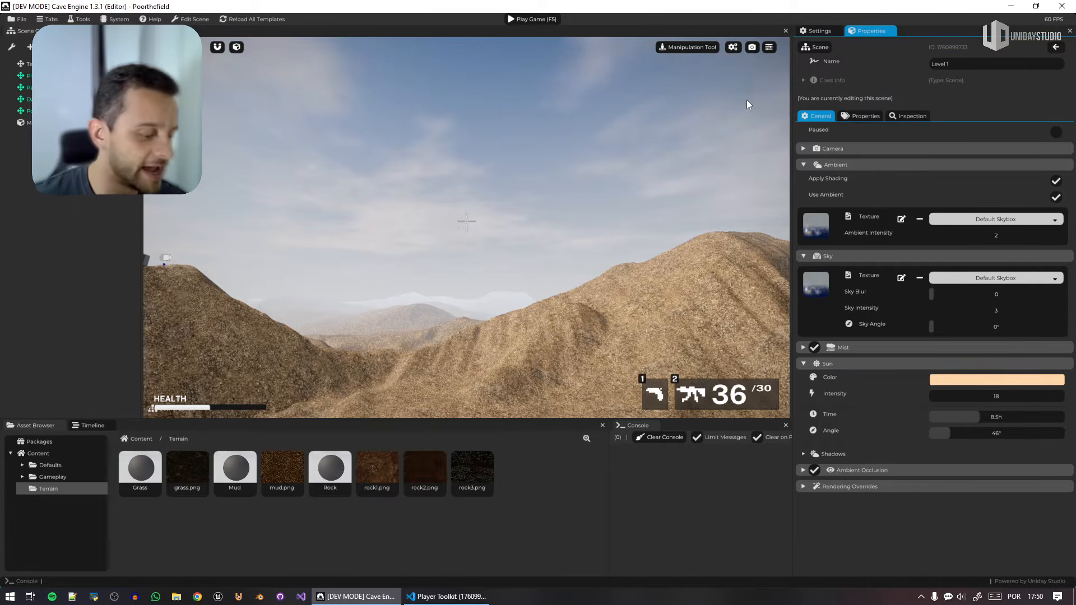
left_click(529, 168)
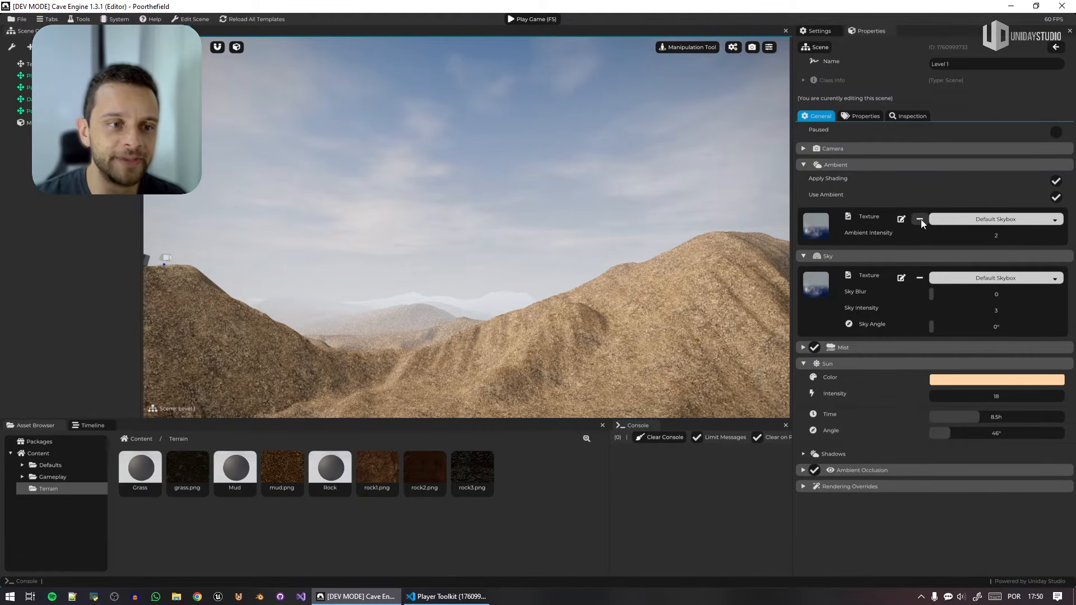
left_click(919, 280)
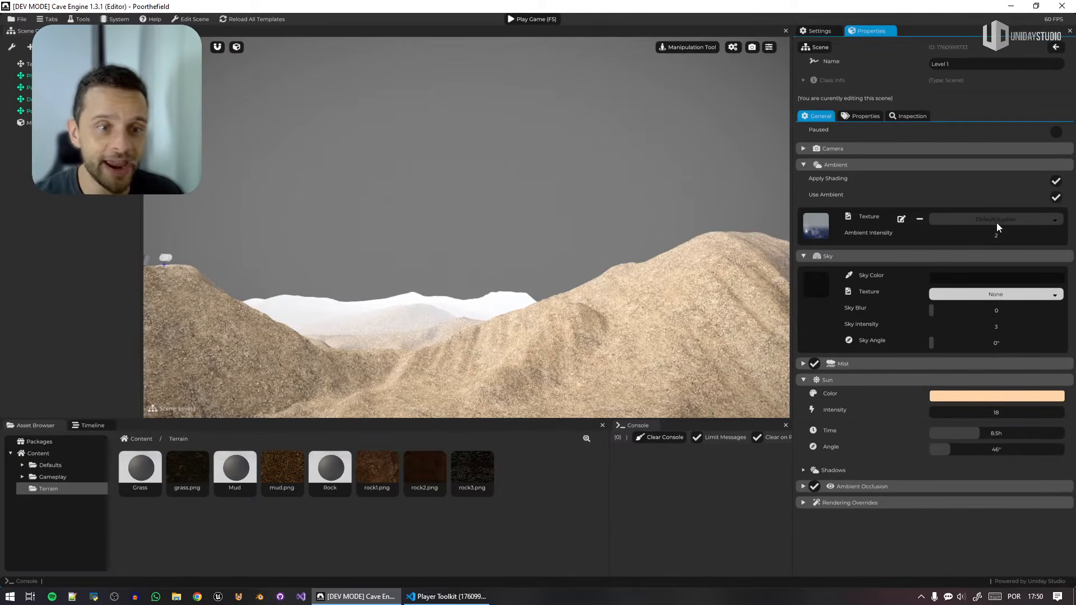
left_click_drag(996, 216, 997, 293)
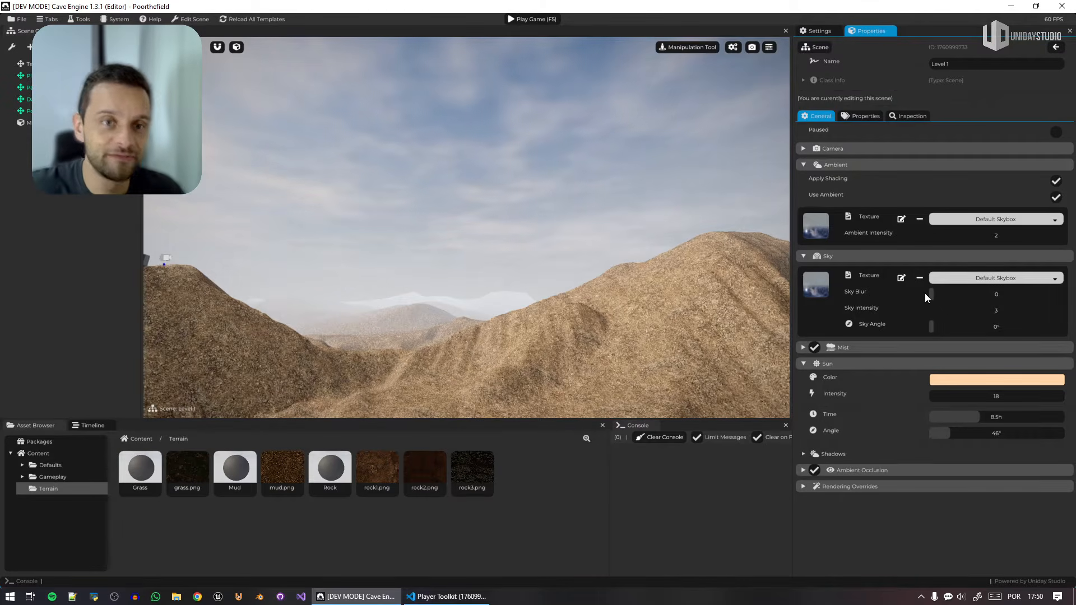
Try mud.png as the scene's sky texture and set the texture back to Default Skybox.
left_click(1020, 276)
left_click(997, 309)
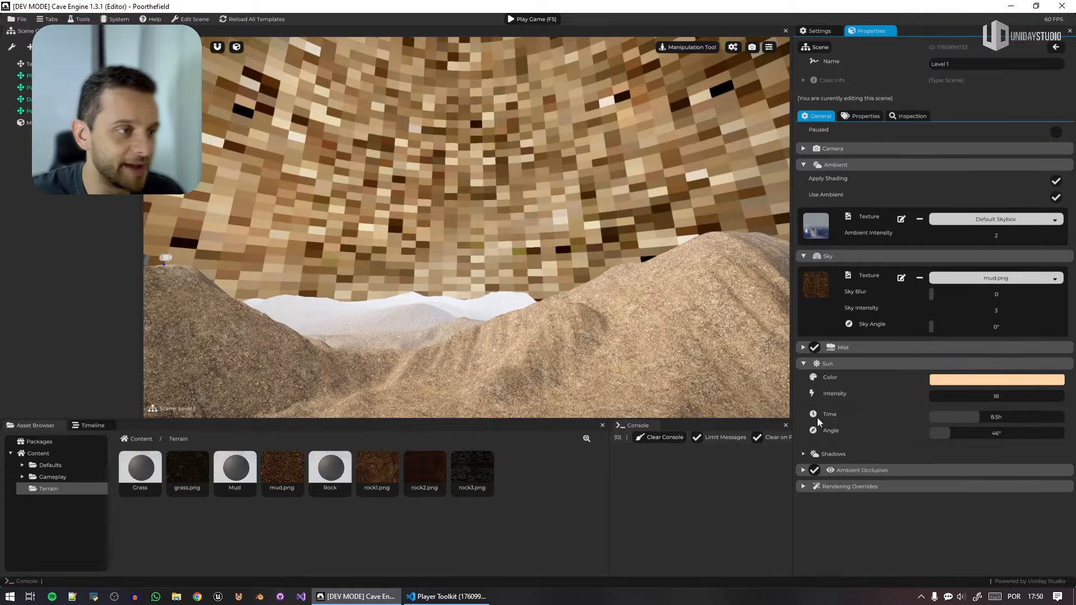
mouse_move(655, 249)
right_mouse_down()
mouse_move(653, 140)
mouse_move(658, 238)
mouse_move(648, 239)
right_mouse_up()
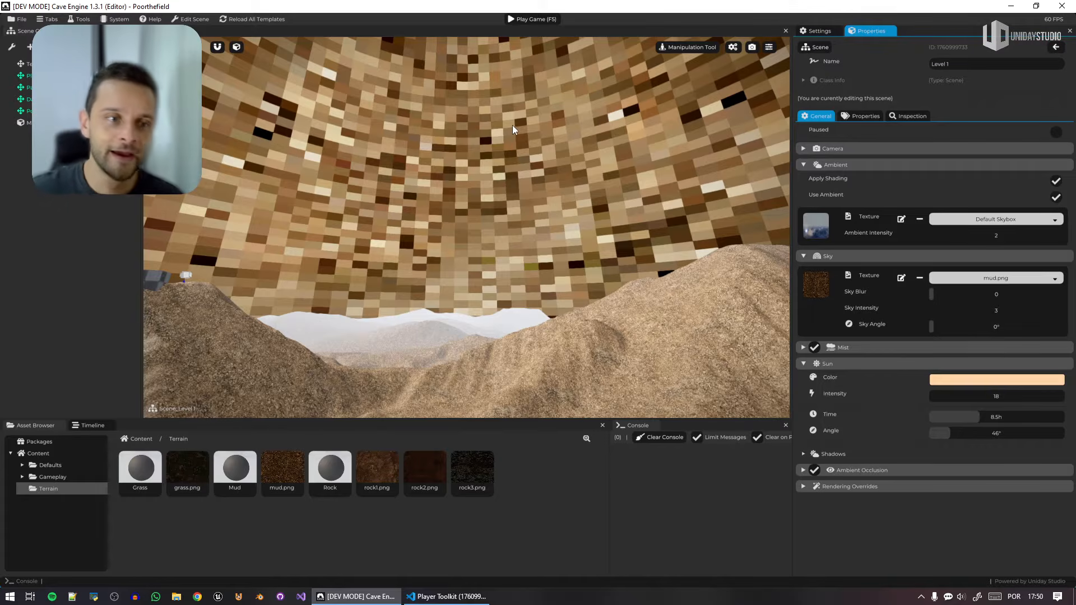
left_click(1009, 278)
left_click(1007, 295)
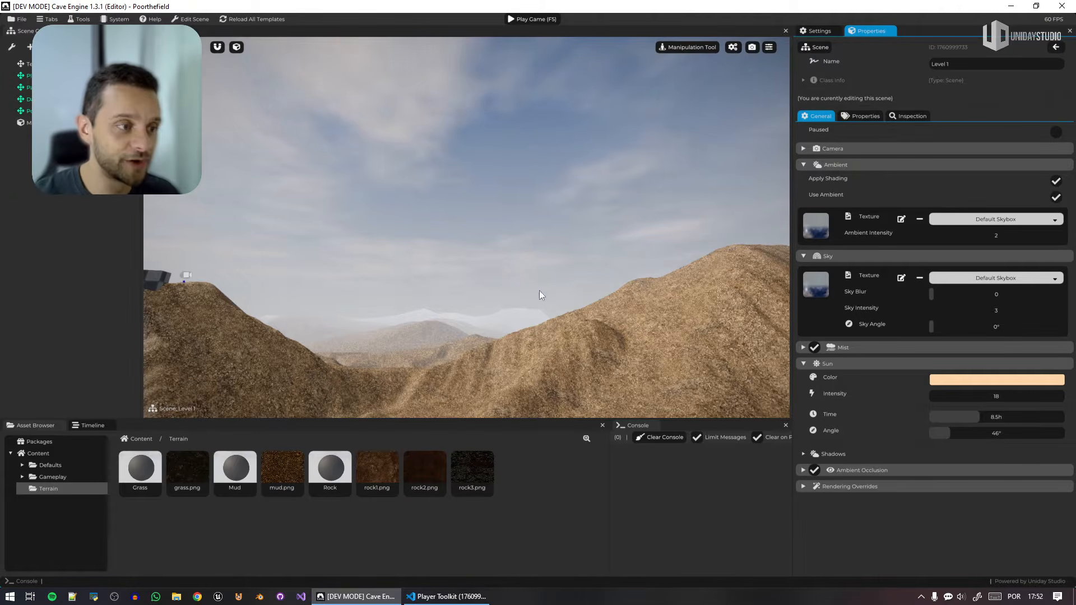
Select the Player entity in the scene and focus the view on it.
right_click_drag(539, 290, 673, 334)
key("e")
double_click(23, 75)
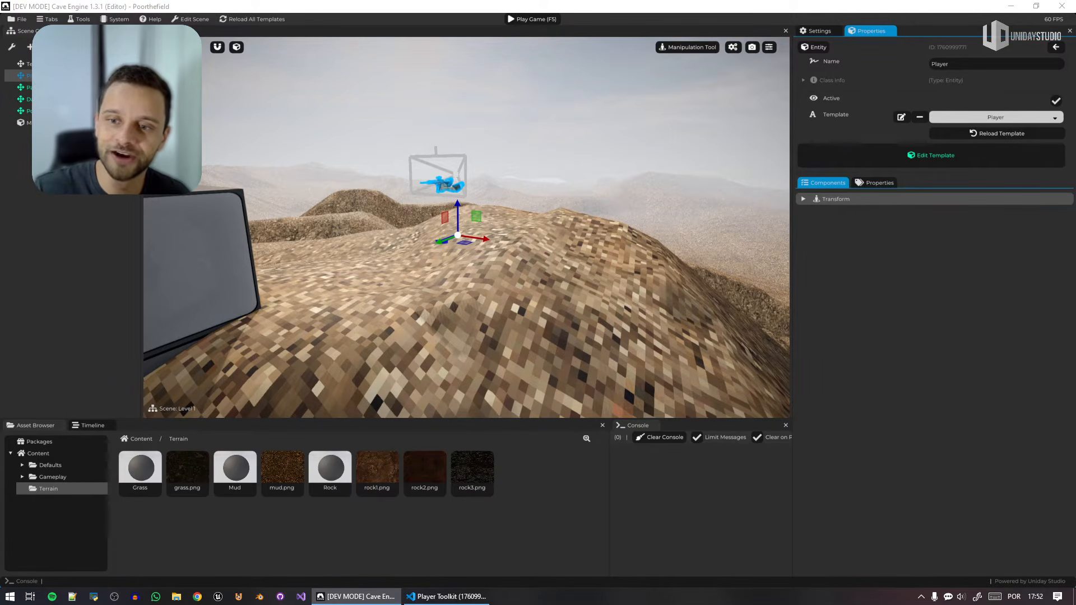
left_click(660, 3)
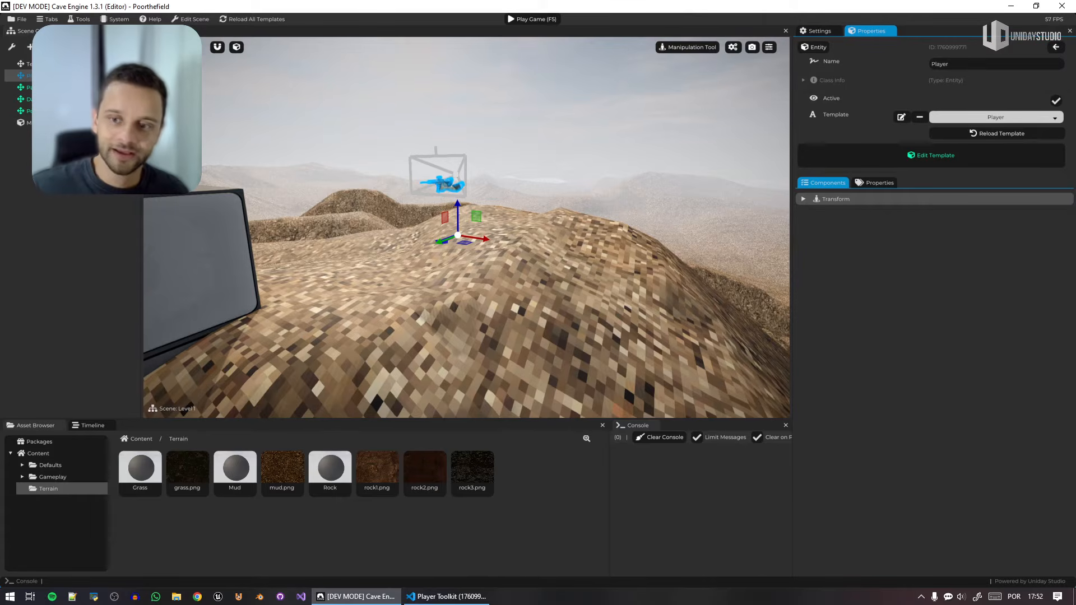
left_click(557, 2)
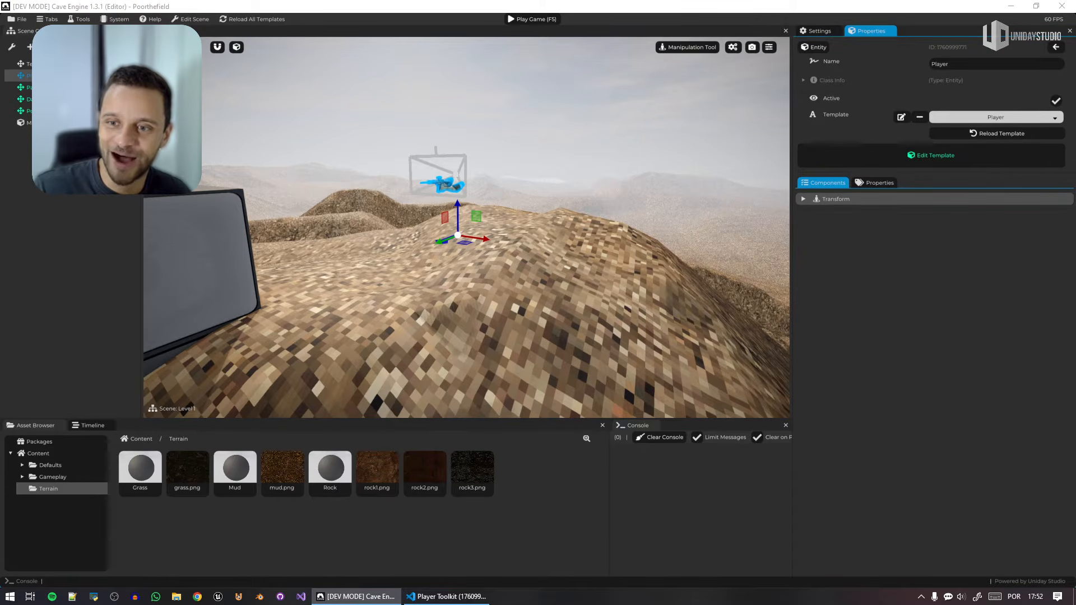
left_click(682, 5)
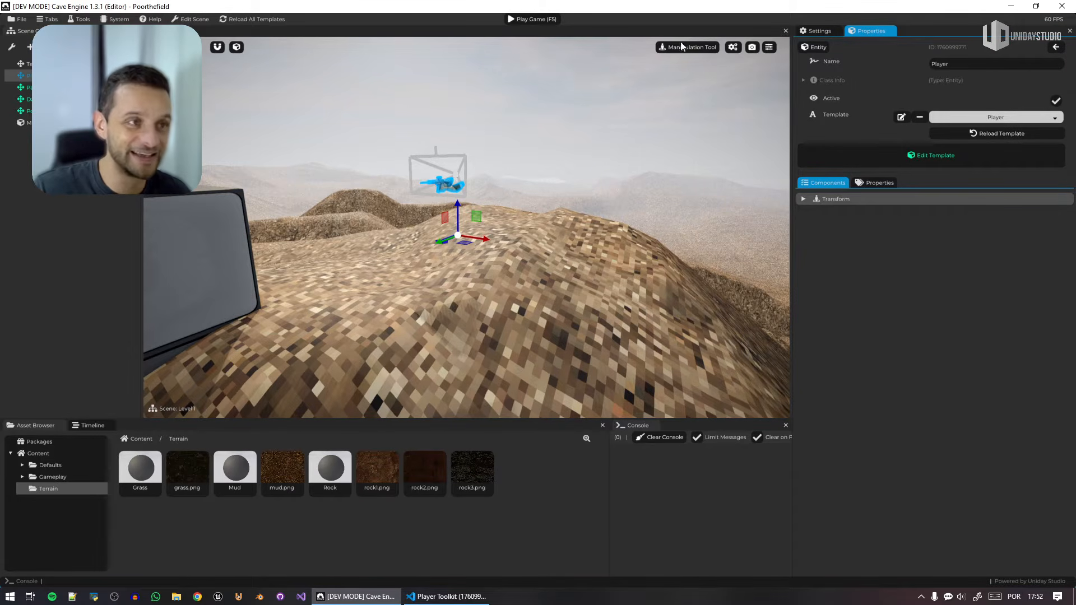
Switch to Blender, open the recent file Poorthefield Assets.blend, and orbit around the player and character models.
left_click(261, 598)
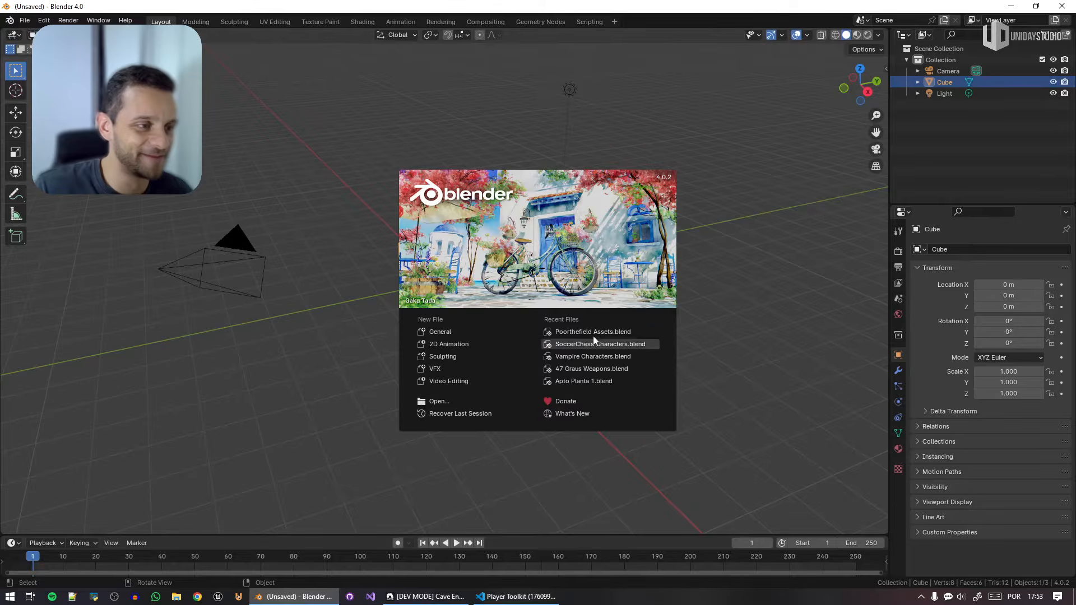
left_click(592, 337)
middle_click_drag(695, 241, 758, 240)
key("n")
middle_click_drag(697, 313, 569, 318)
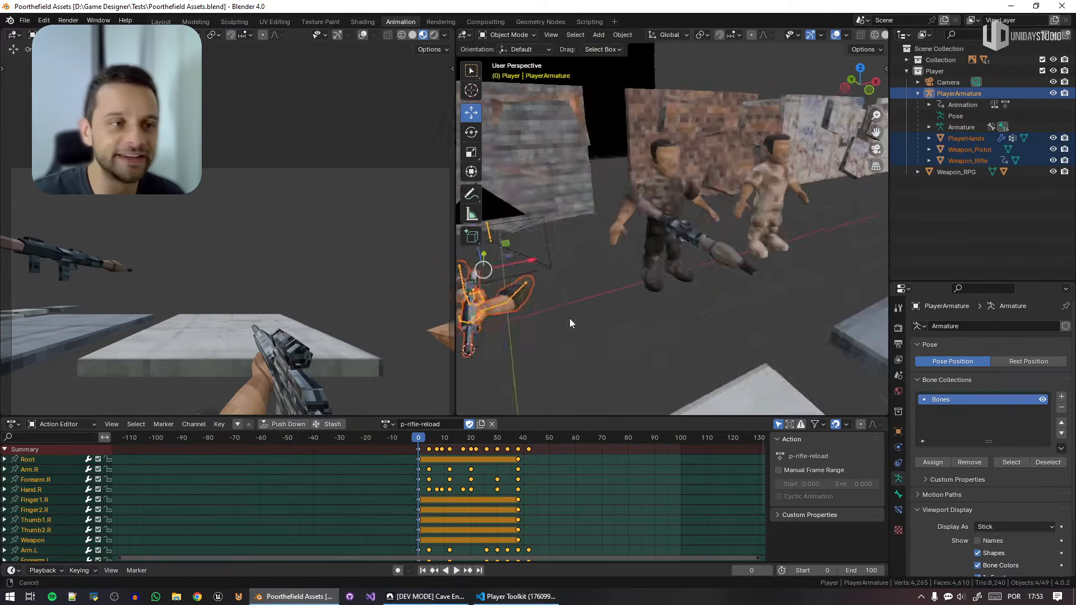
Examine the wall panels, building textures, floor tiles and rock models in the Blender assets file, and close Blender.
scroll(757, 286, "up", 4)
middle_click_drag(757, 286, 693, 218)
scroll(692, 253, "down", 5)
scroll(691, 253, "down", 6)
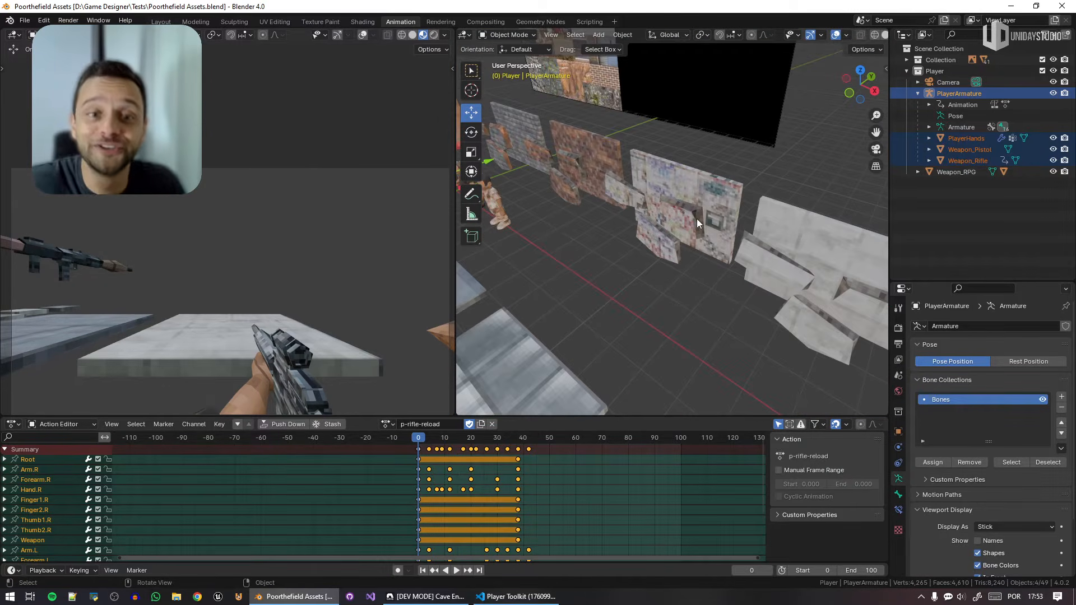
scroll(701, 216, "down", 7)
middle_click_drag(654, 232, 711, 217)
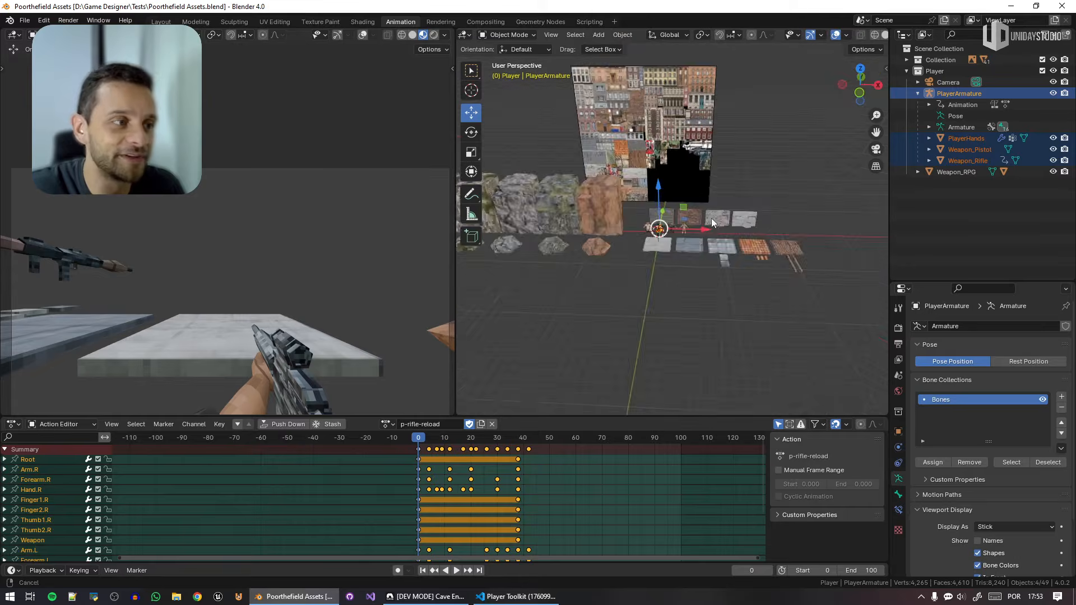
middle_click_drag(584, 221, 690, 216, "shift")
scroll(690, 216, "up", 7)
scroll(681, 217, "up", 2)
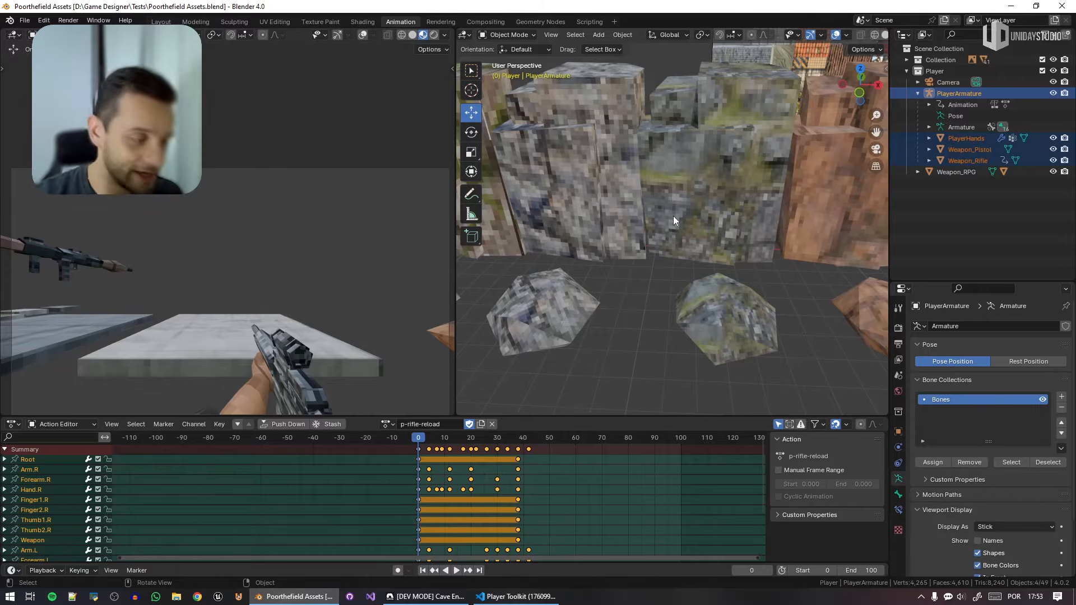
left_click(1062, 5)
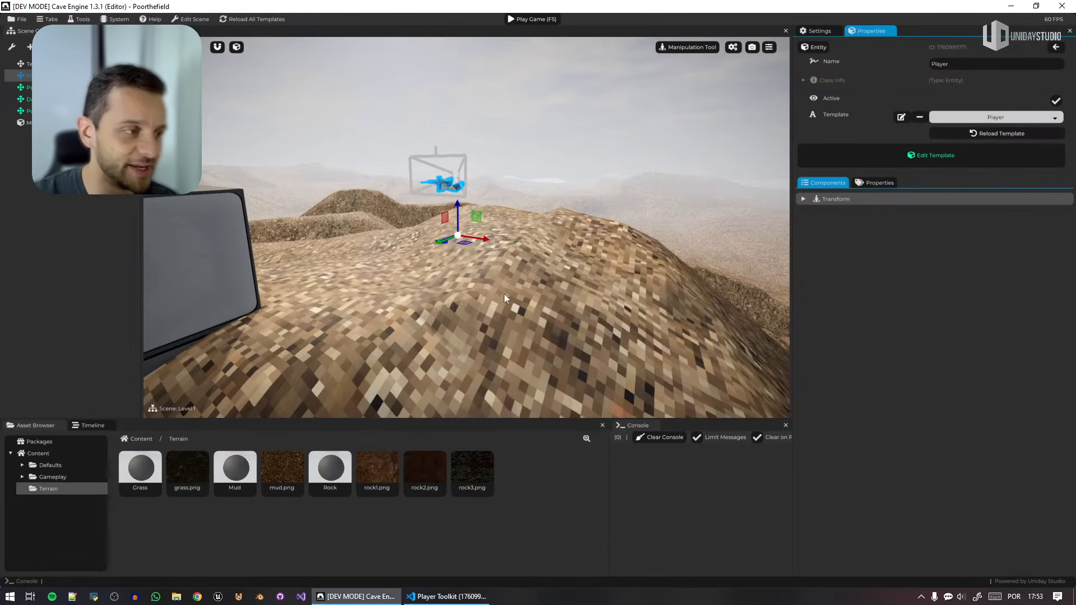
Playtest the level in Cave Engine by walking over the terrain with the pistol and rifle, and quit the game.
key("F5")
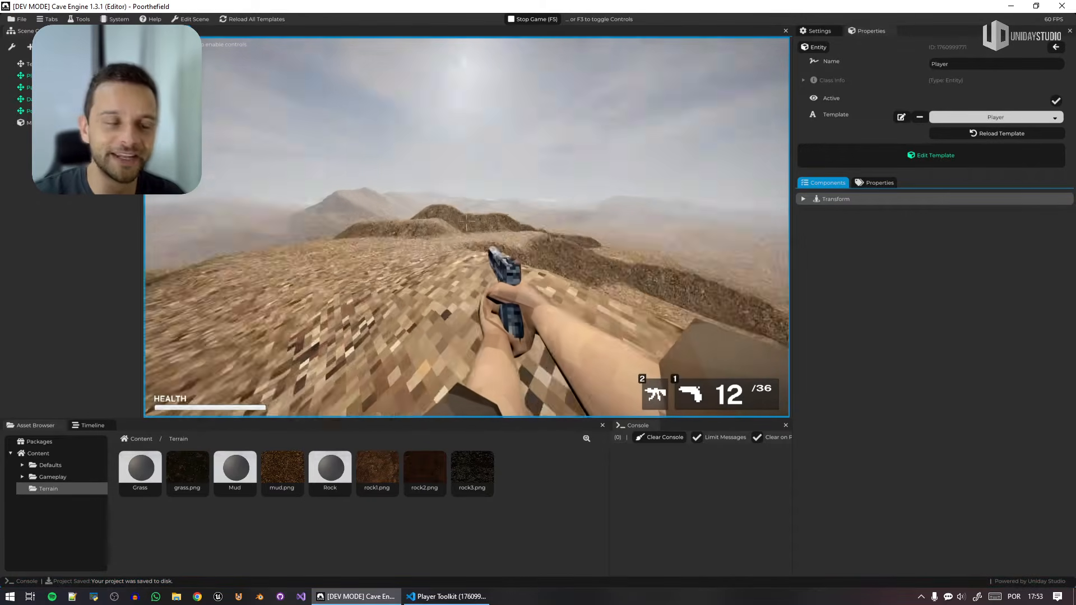
key("w")
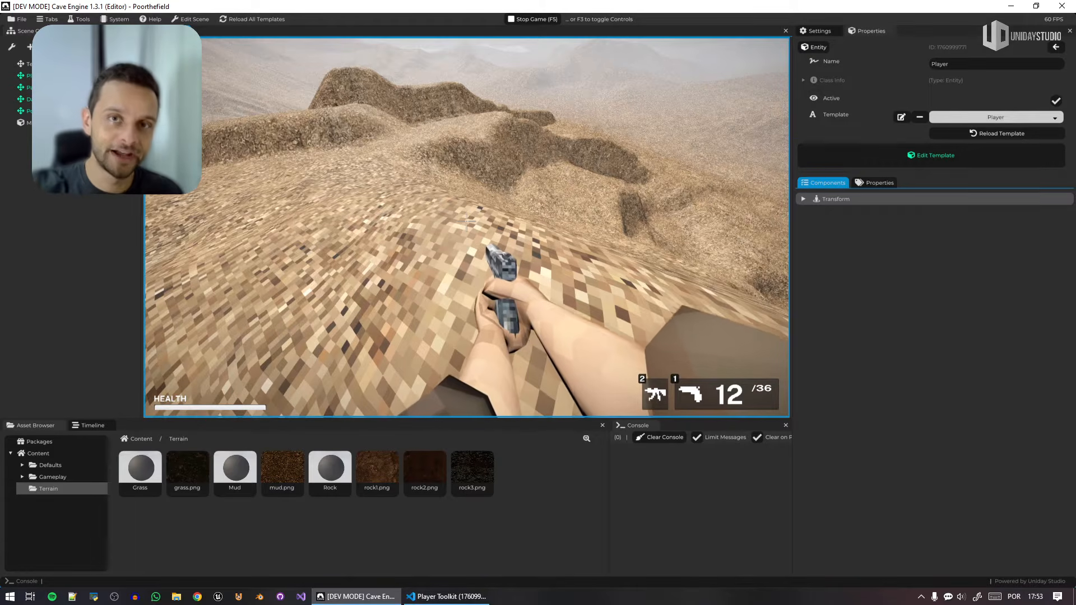
key("s")
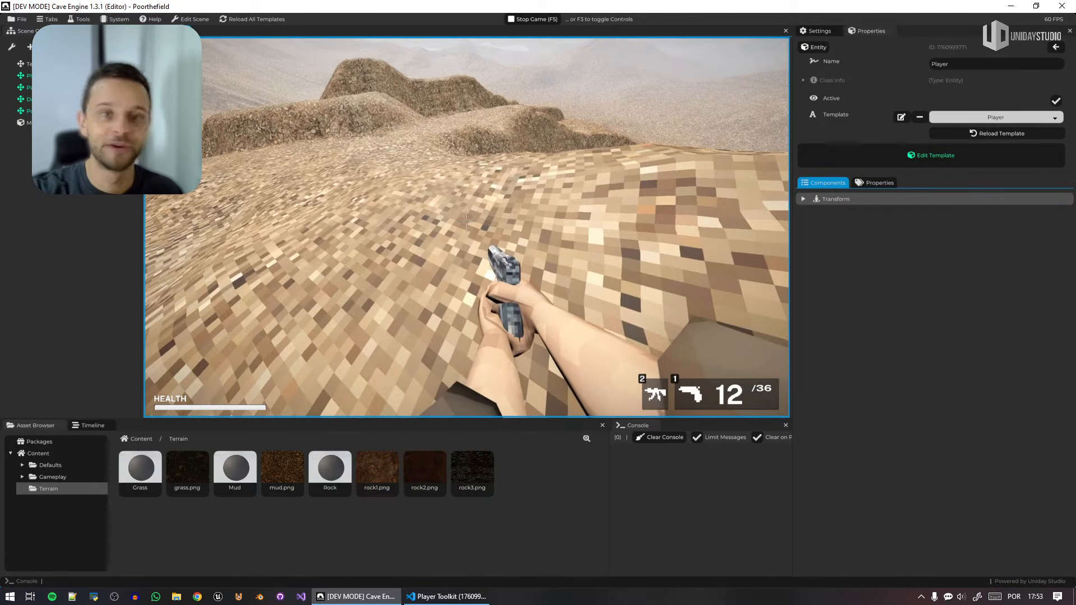
key("w")
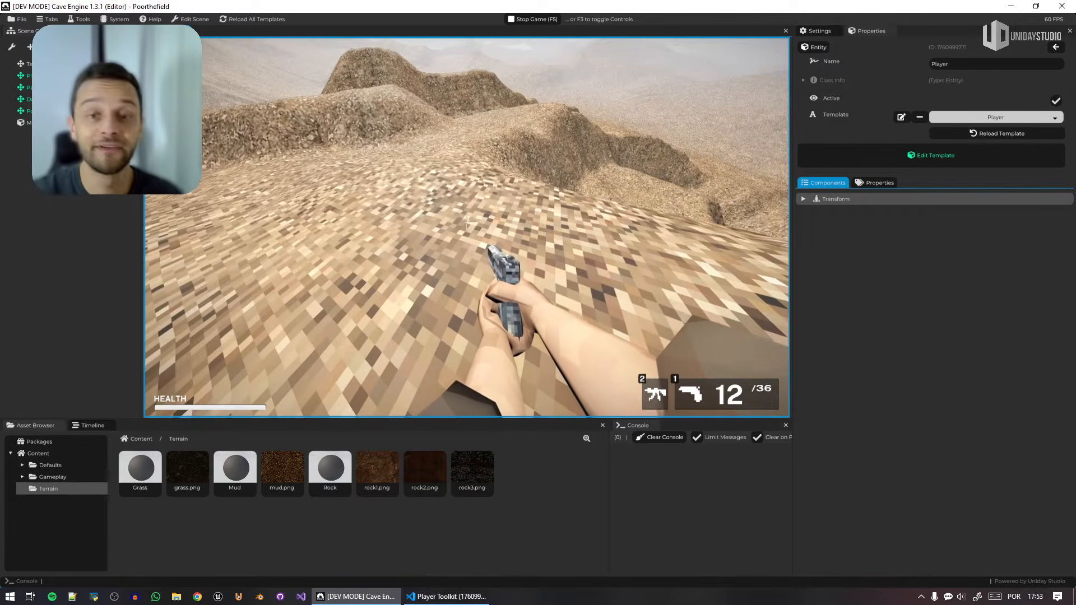
key("w")
key("2")
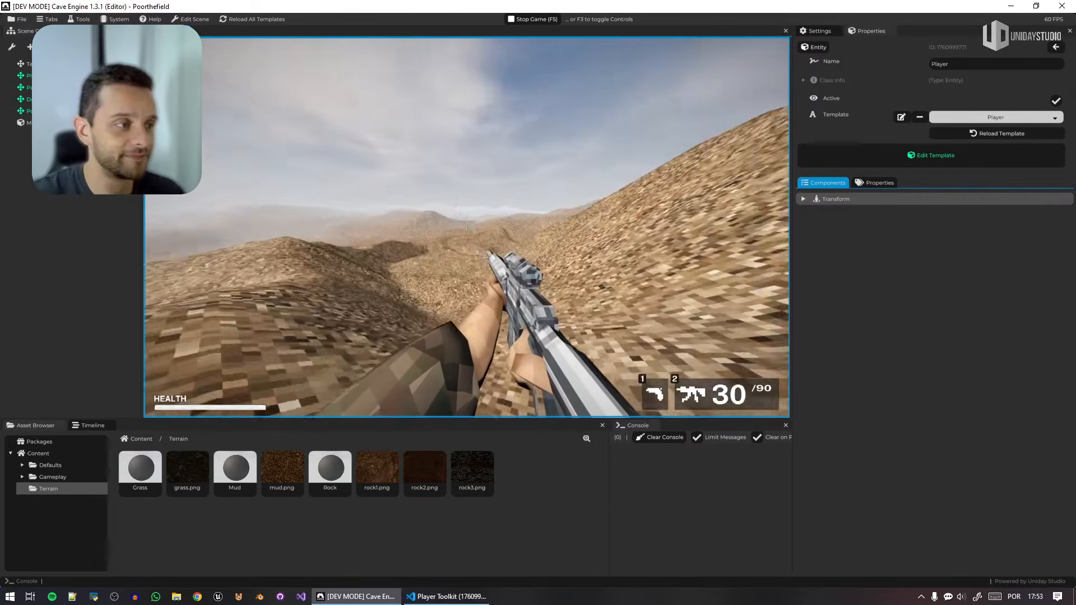
key("Escape")
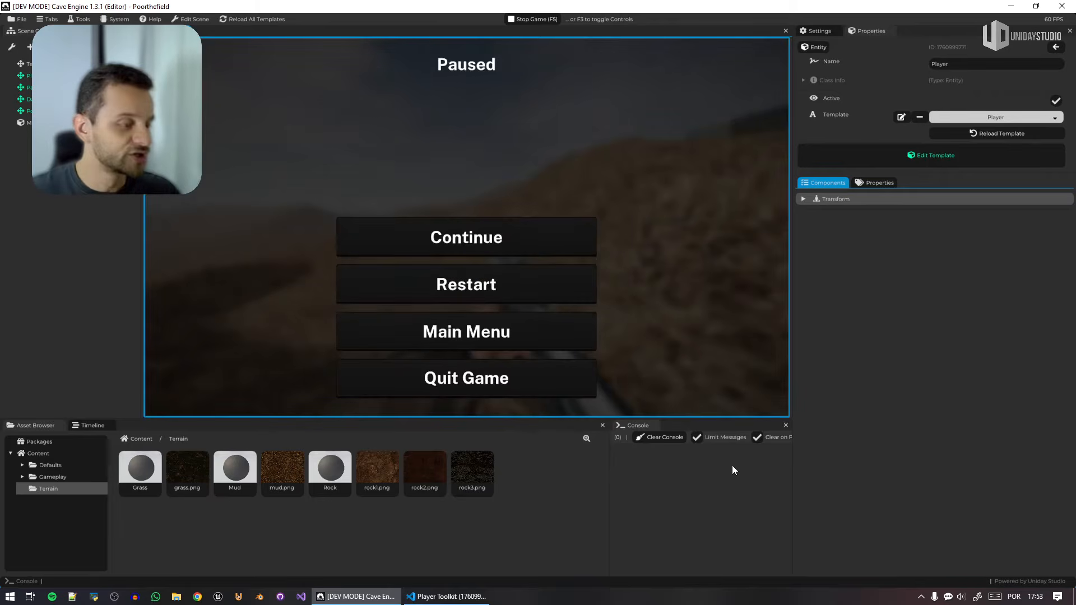
left_click(480, 379)
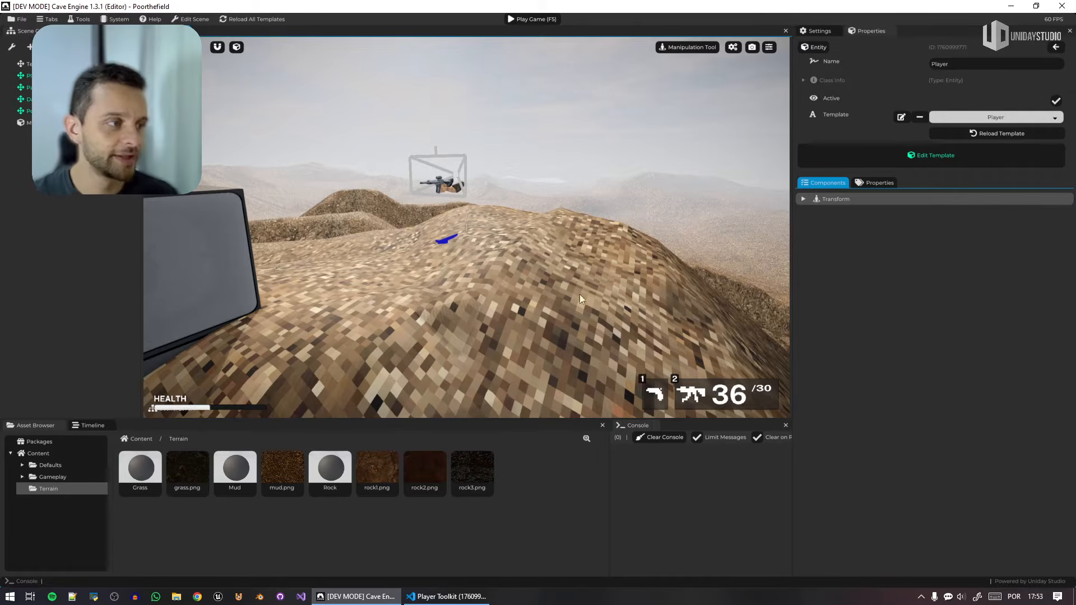
Reapply the Mud material to the terrain and inspect the hills from several angles.
right_click_drag(580, 294, 657, 282)
key("s")
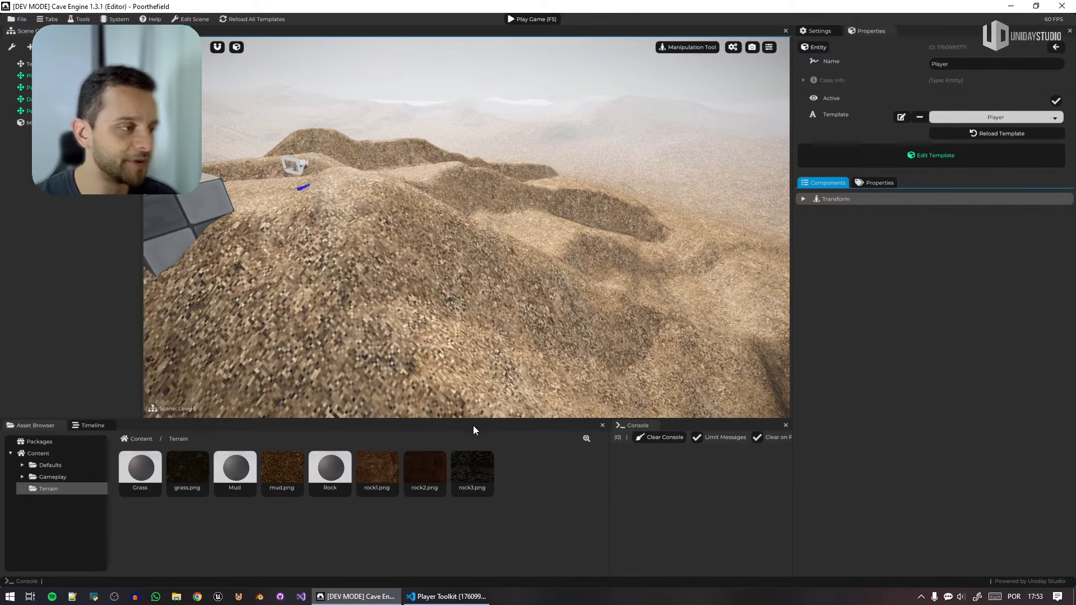
middle_click_drag(484, 330, 542, 254)
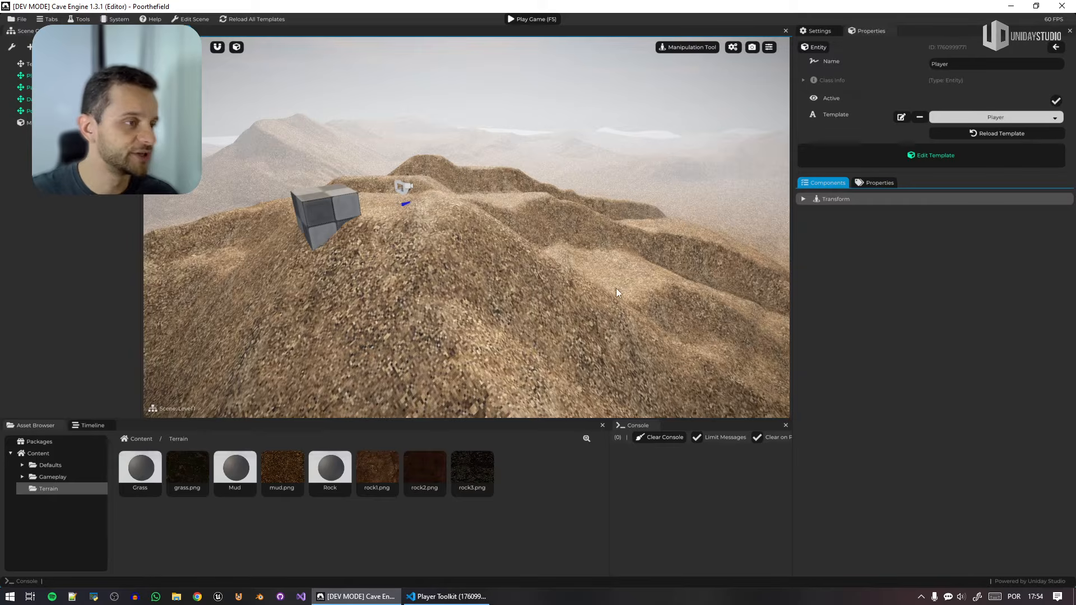
middle_click_drag(616, 289, 552, 283)
left_click_drag(240, 468, 419, 280)
right_click_drag(419, 280, 463, 297)
key("w")
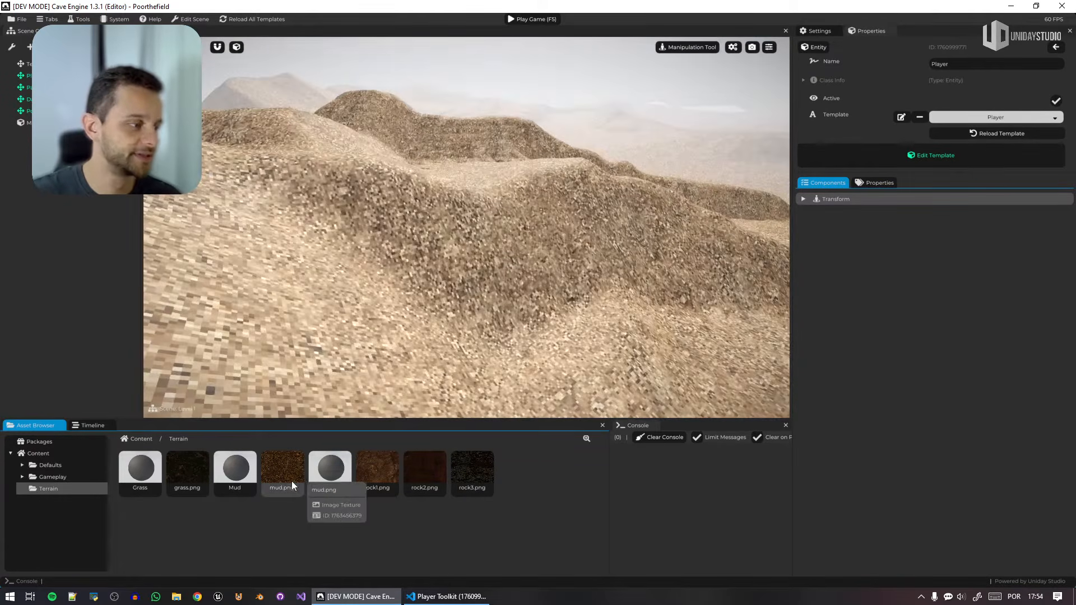
Examine the mud.png texture's parameters, size and format, compression and resize options.
left_click(291, 478)
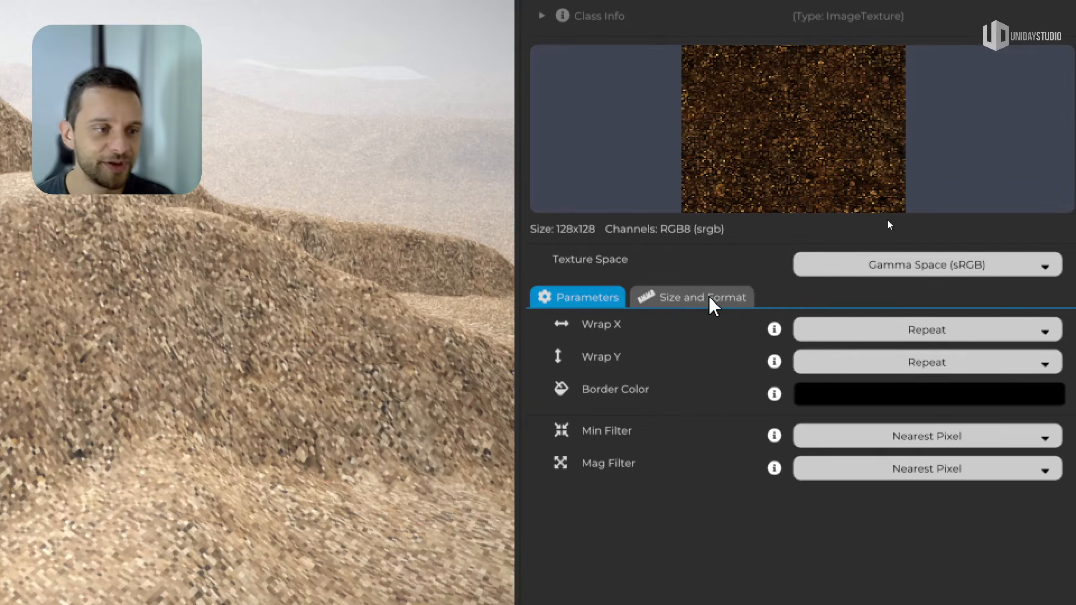
left_click(819, 298)
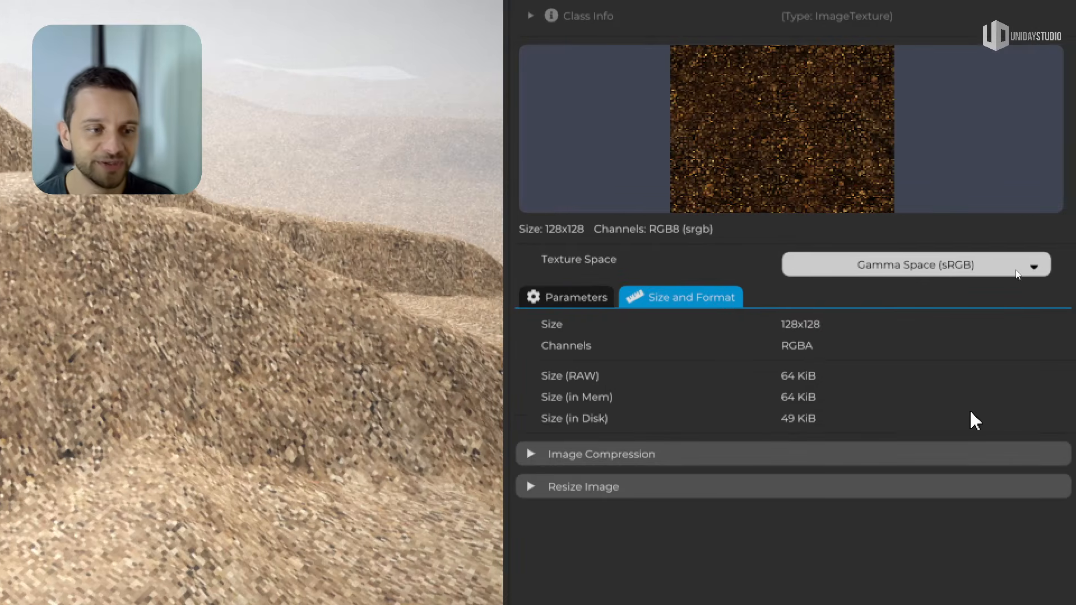
left_click(644, 455)
left_click(689, 455)
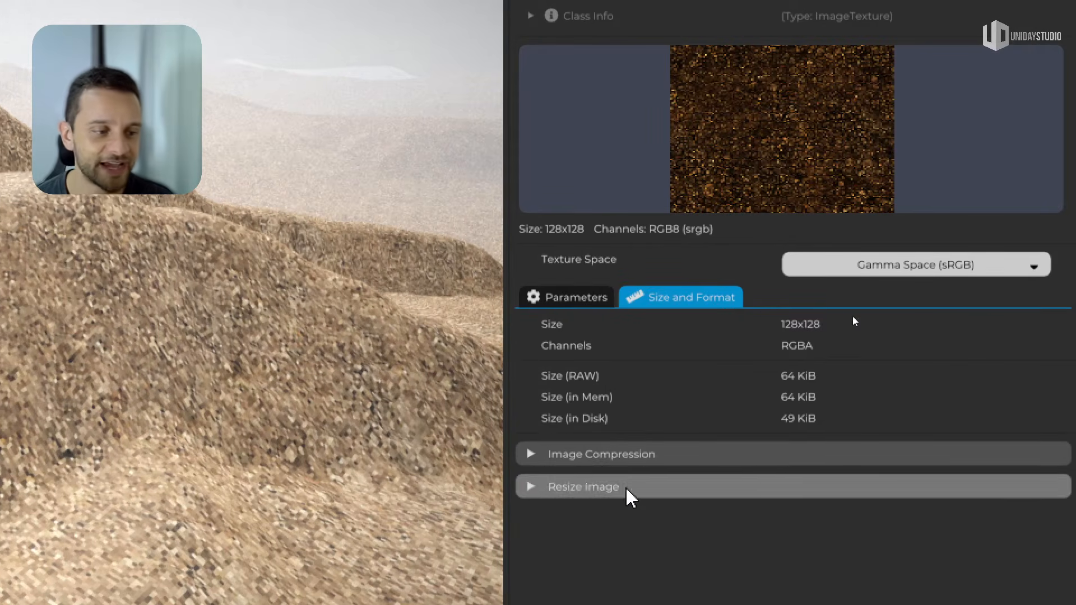
left_click(628, 487)
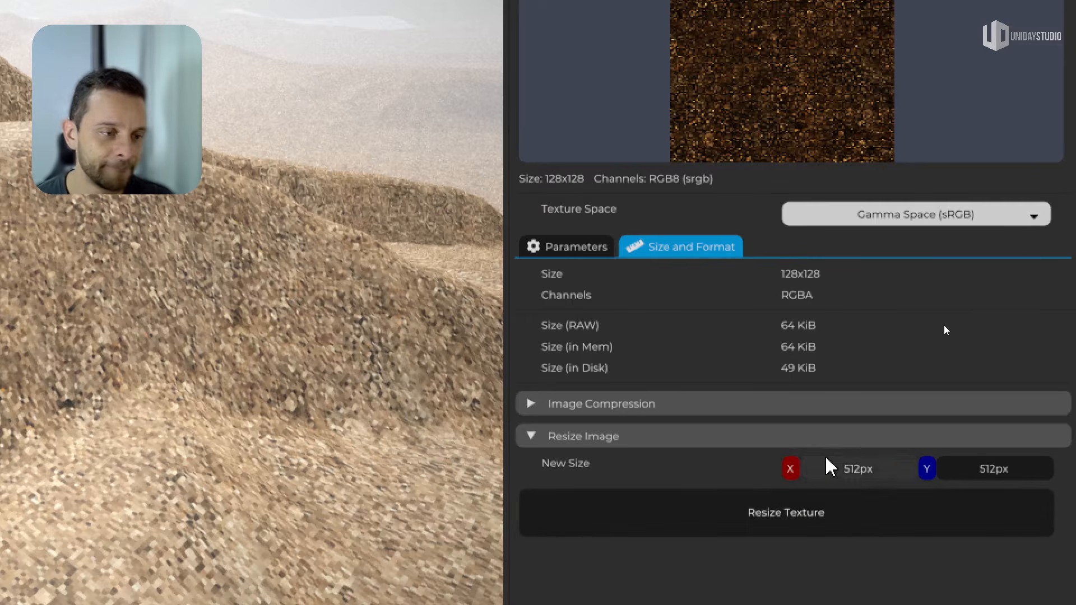
left_click(785, 439)
left_click(585, 248)
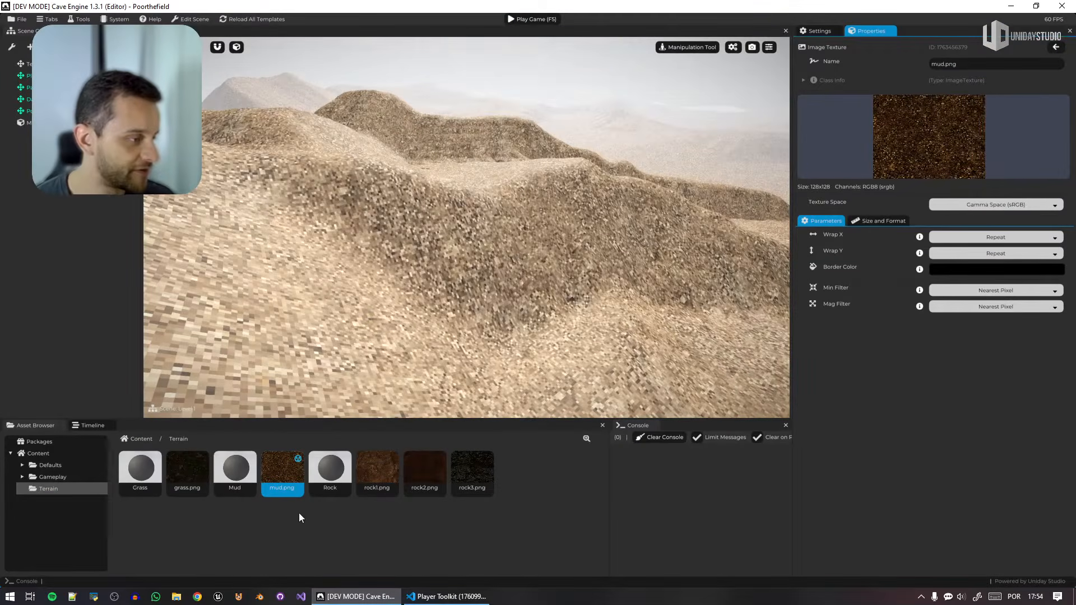
Try the Grass material on the terrain and inspect its surface up close.
left_click_drag(141, 471, 459, 312)
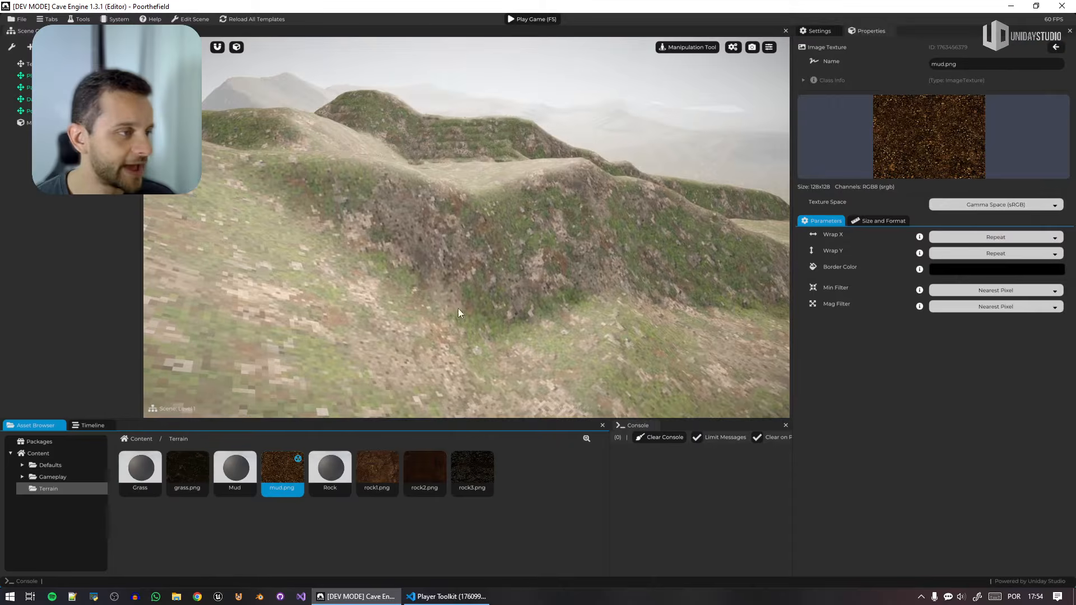
key("w")
right_click_drag(458, 312, 420, 358)
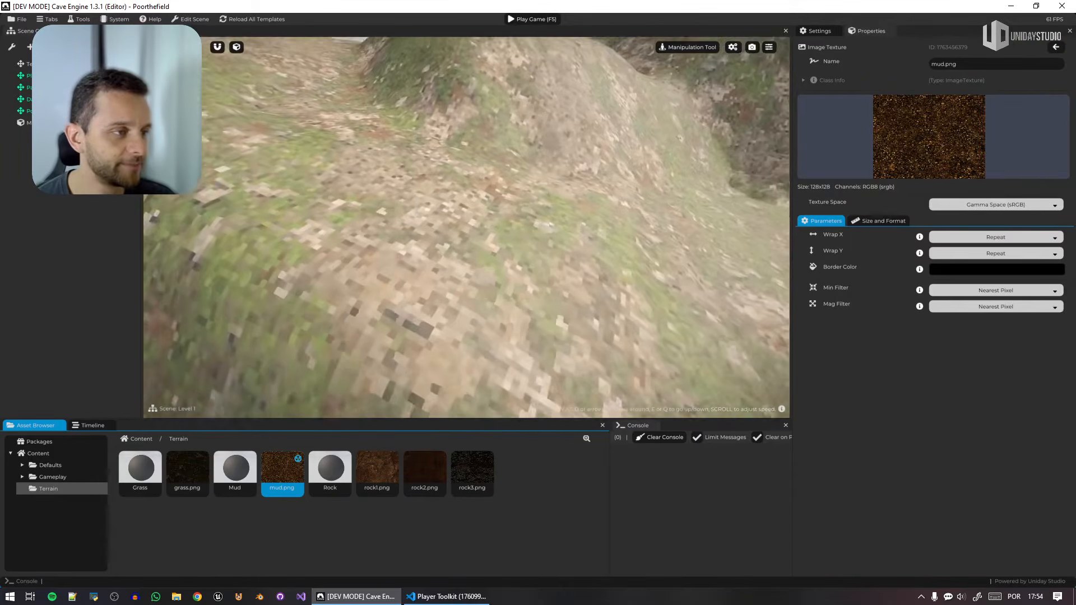
right_click_drag(482, 342, 502, 281)
Apply the Rock material to the terrain.
left_click_drag(326, 481, 445, 204)
right_click_drag(445, 205, 490, 264)
key("s")
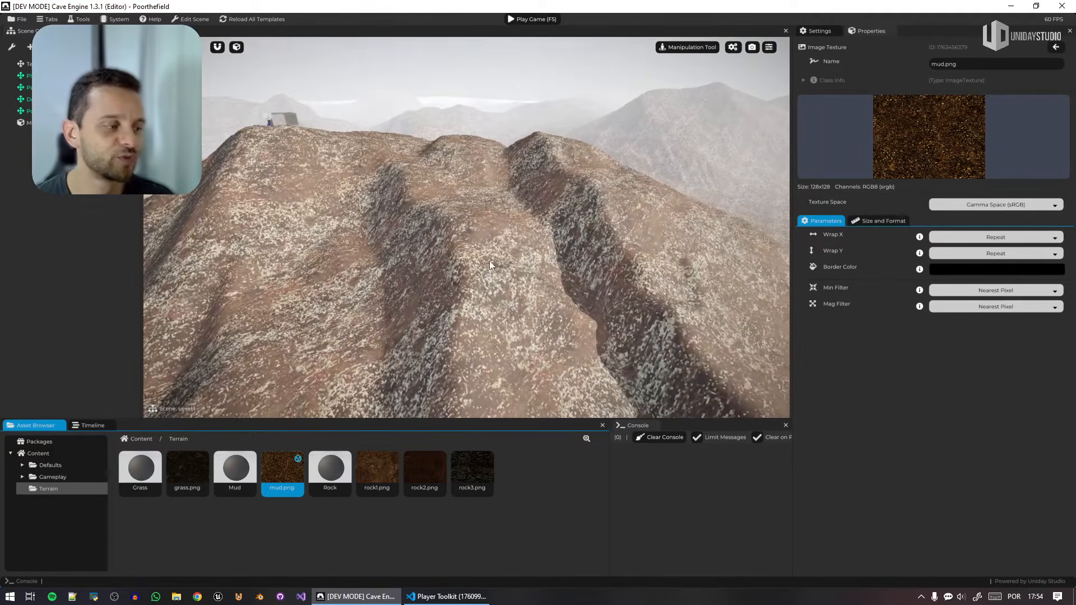
Try rock1.png and rock2.png as the Rock material's texture and set it back to rock3.png.
left_click(345, 481)
left_click_drag(377, 474, 953, 227)
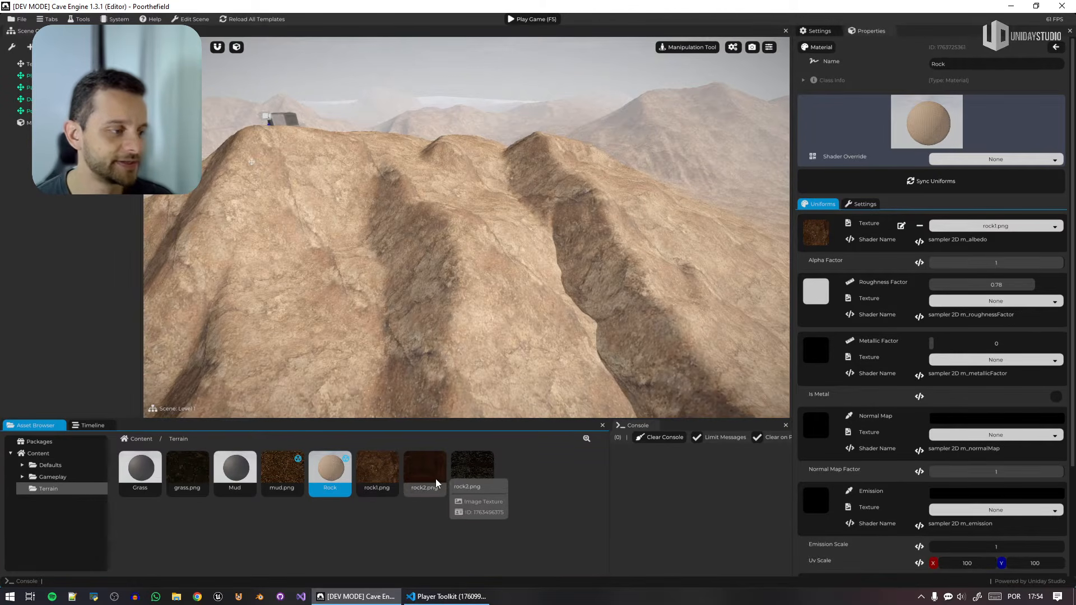
left_click_drag(429, 478, 970, 229)
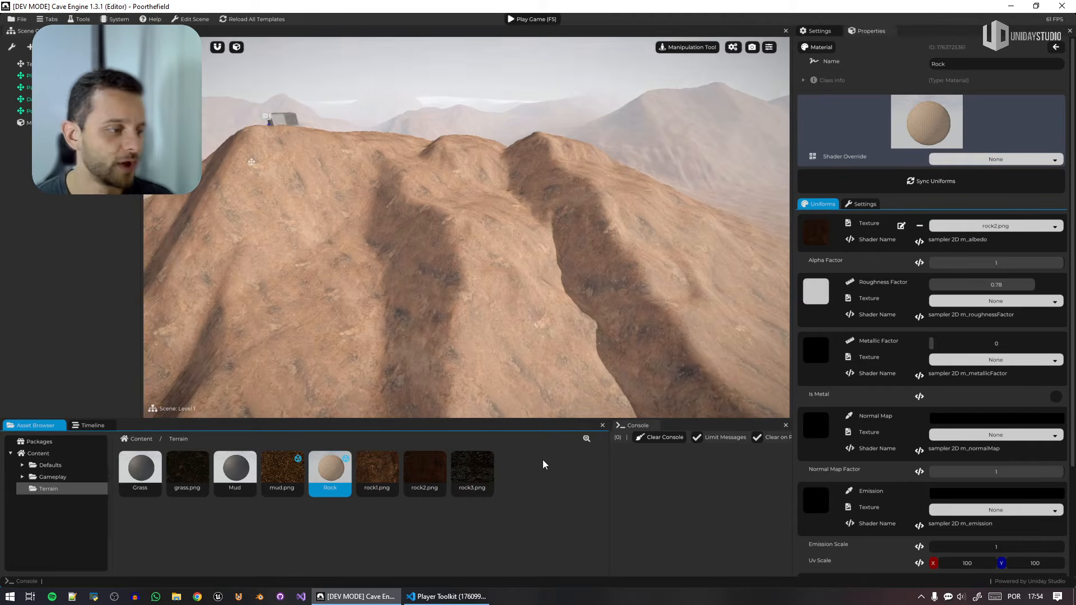
left_click_drag(472, 472, 986, 227)
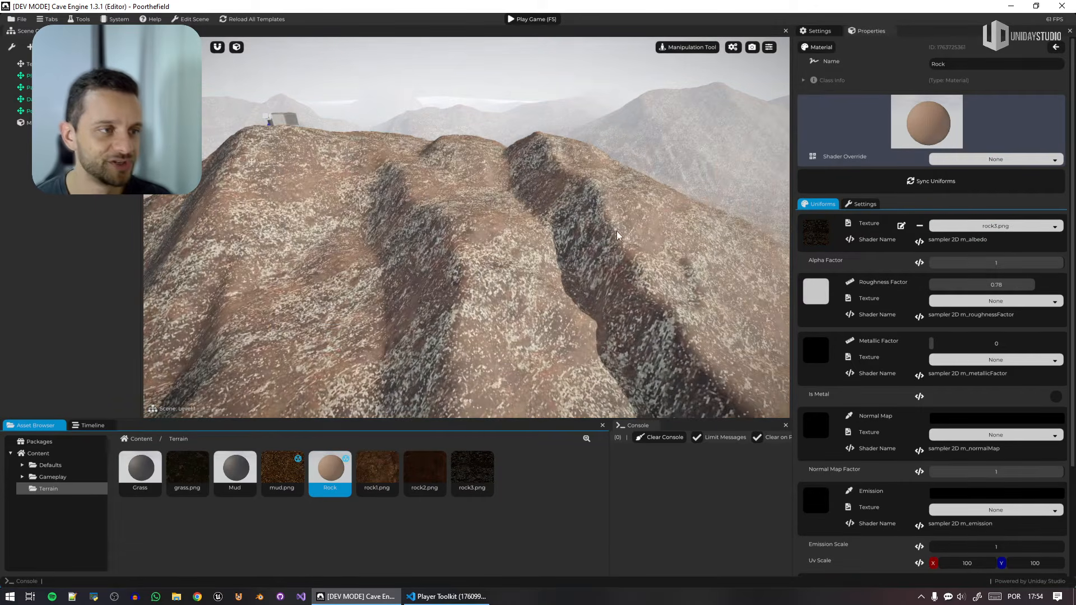
middle_click_drag(617, 231, 616, 232)
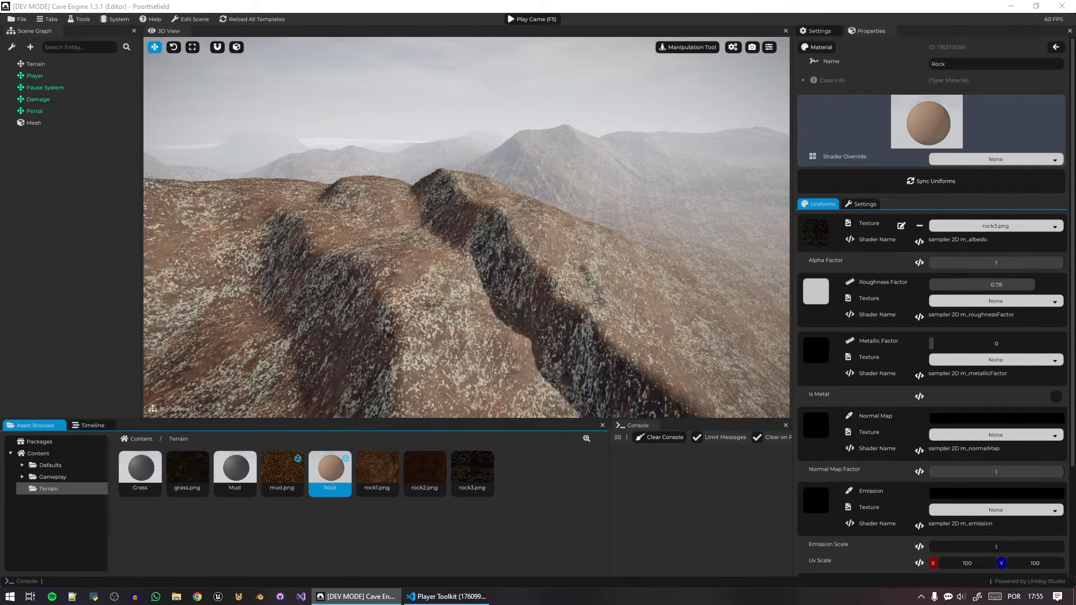
key("w")
mouse_move(466, 228)
right_mouse_down()
mouse_move(538, 238)
mouse_move(538, 227)
mouse_move(488, 226)
right_mouse_up()
right_click_drag(617, 248, 564, 248)
Duplicate the Mud material and rename the copy as Terrain 01.
mouse_move(234, 474)
left_mouse_down()
mouse_move(426, 277)
mouse_move(227, 475)
left_mouse_up()
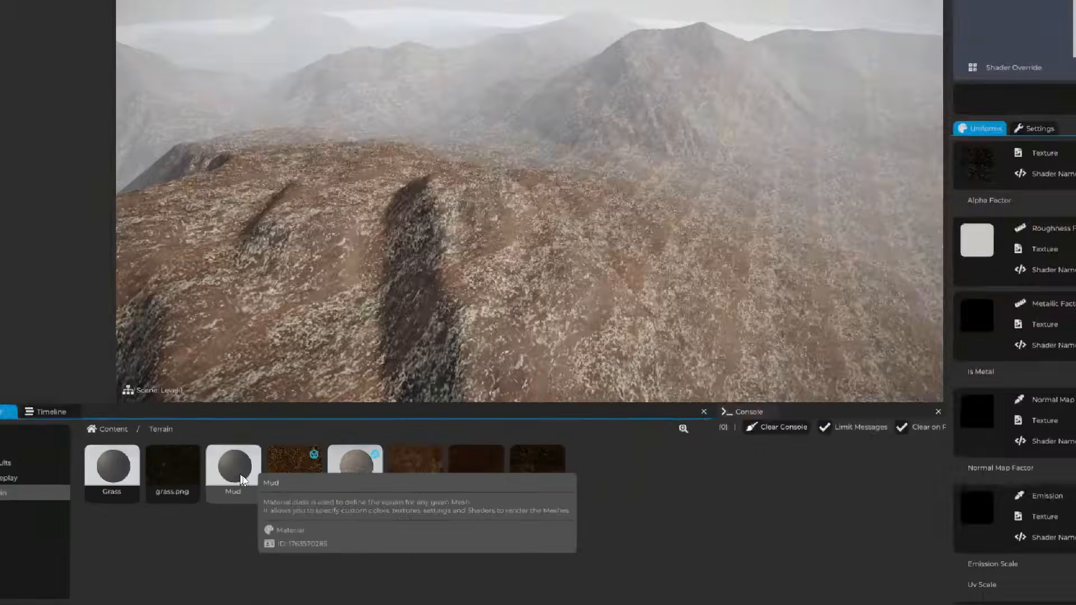
right_click(252, 474)
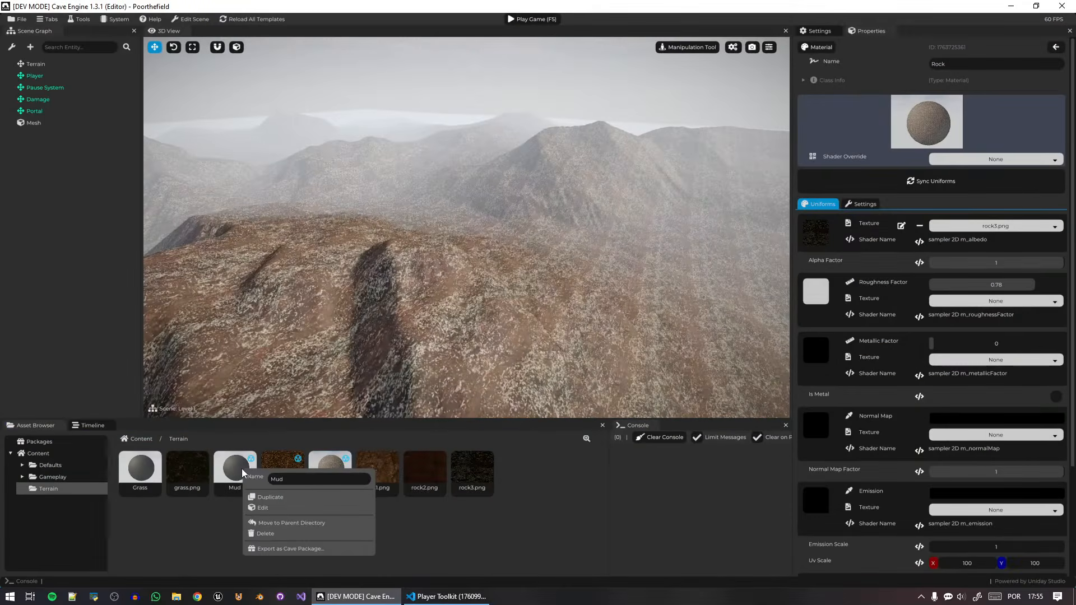
left_click(272, 499)
right_click(511, 468)
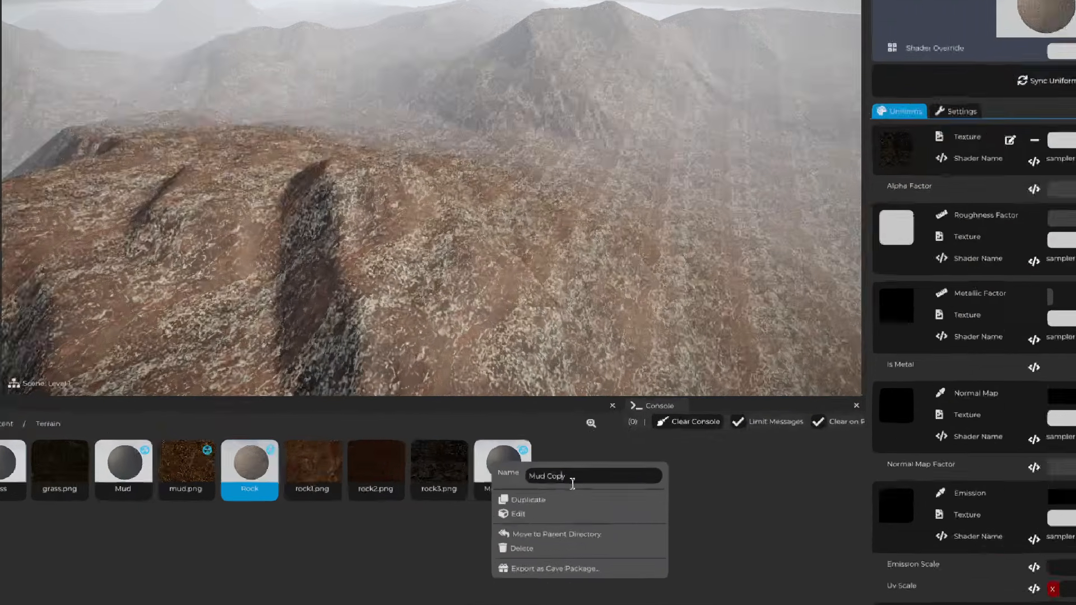
key("ctrl+a")
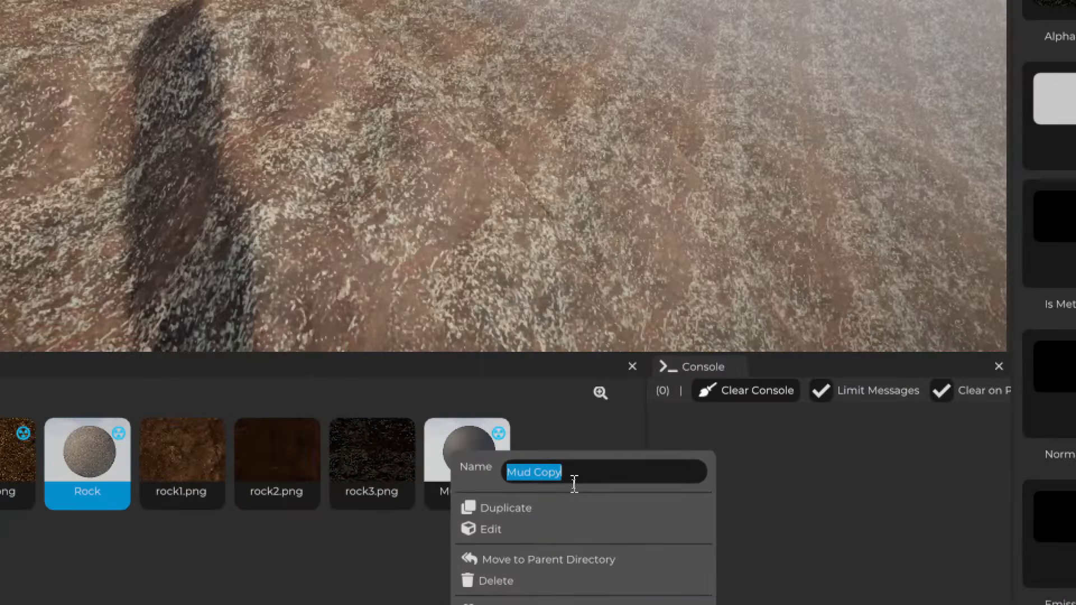
type("Terrain d")
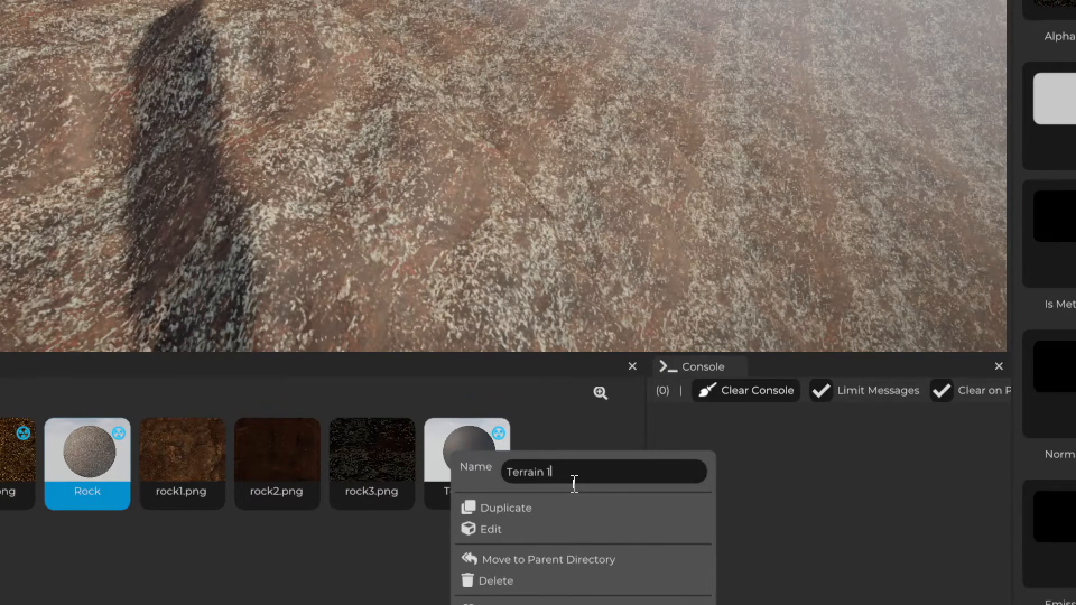
key("Return")
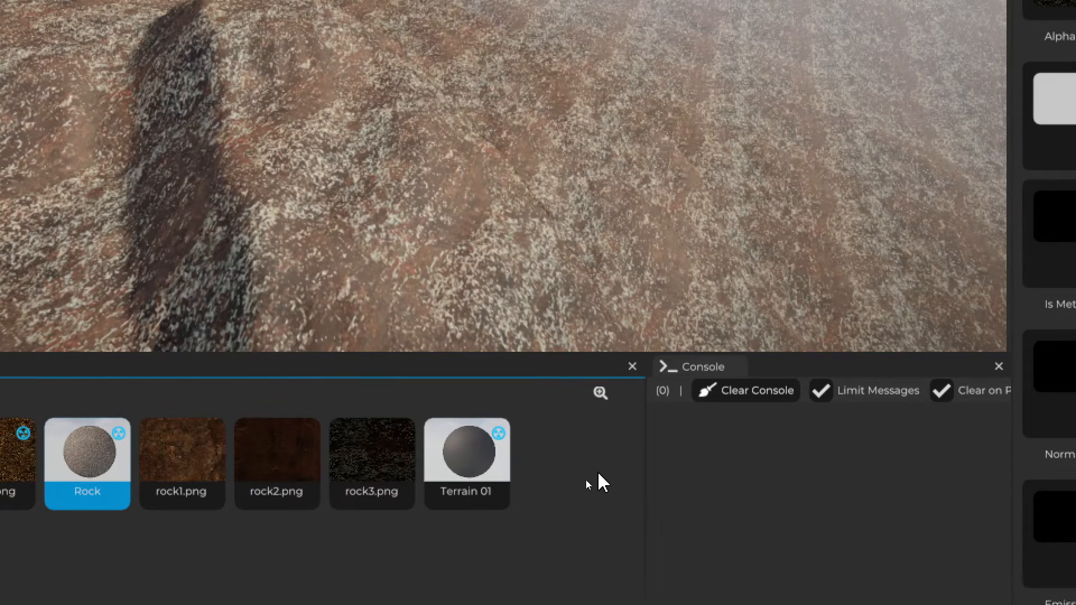
Create a folder named Mats in the Terrain folder and move every material and texture except Terrain 01 into it.
right_click(221, 507)
left_click(240, 513)
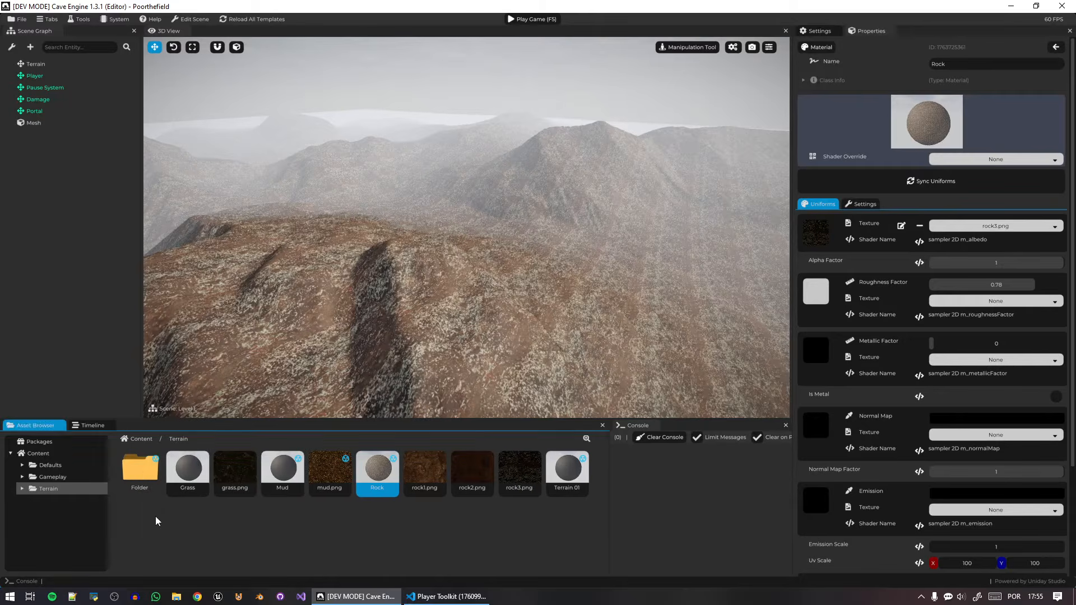
right_click(142, 475)
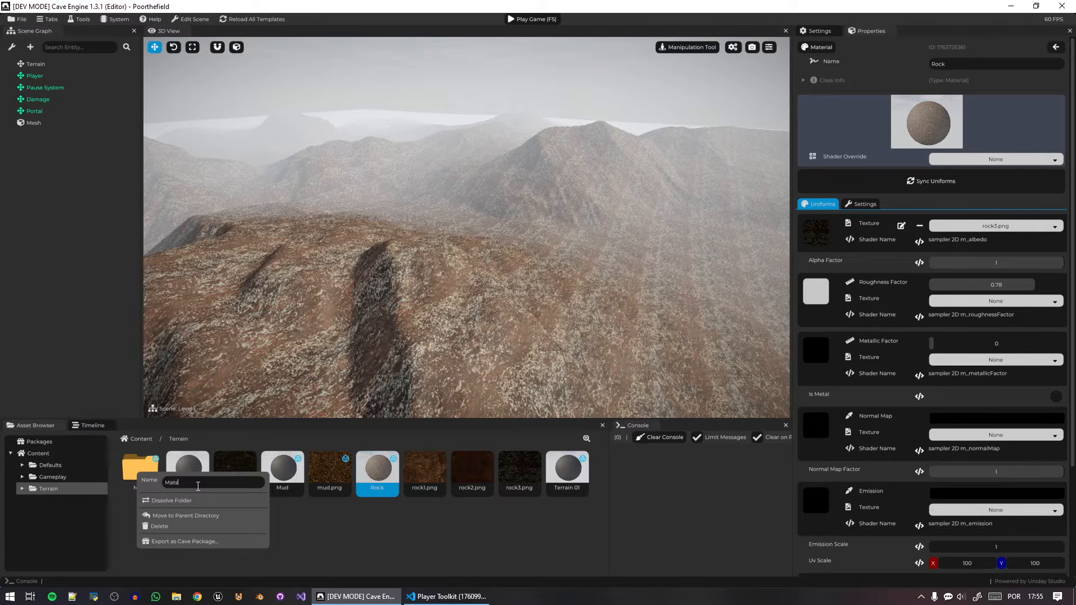
left_click(305, 521)
left_click_drag(180, 475, 138, 480)
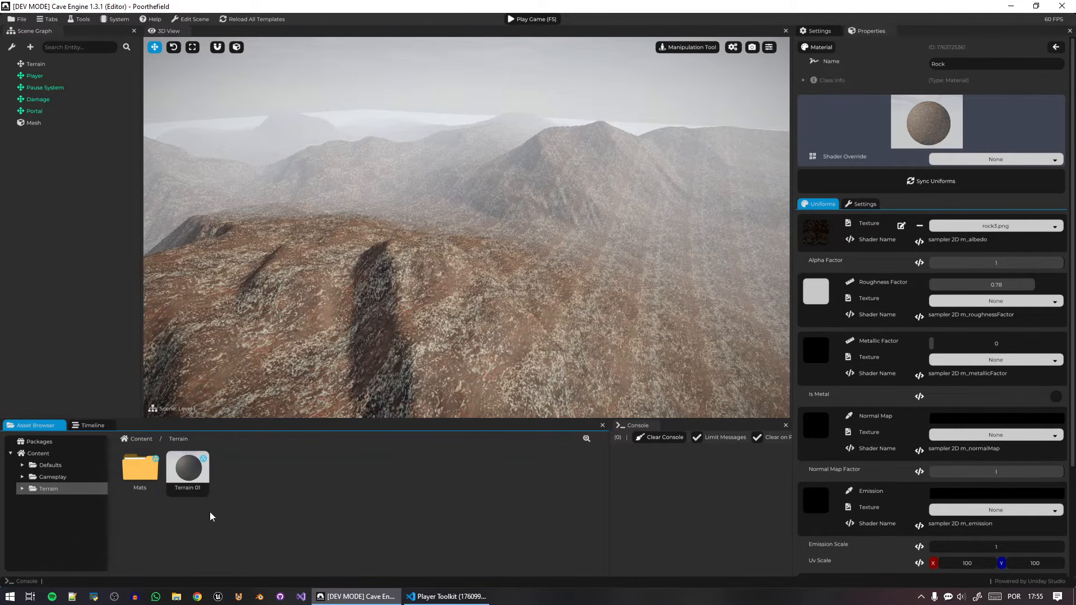
Apply the Terrain 01 material to the terrain.
double_click(147, 470)
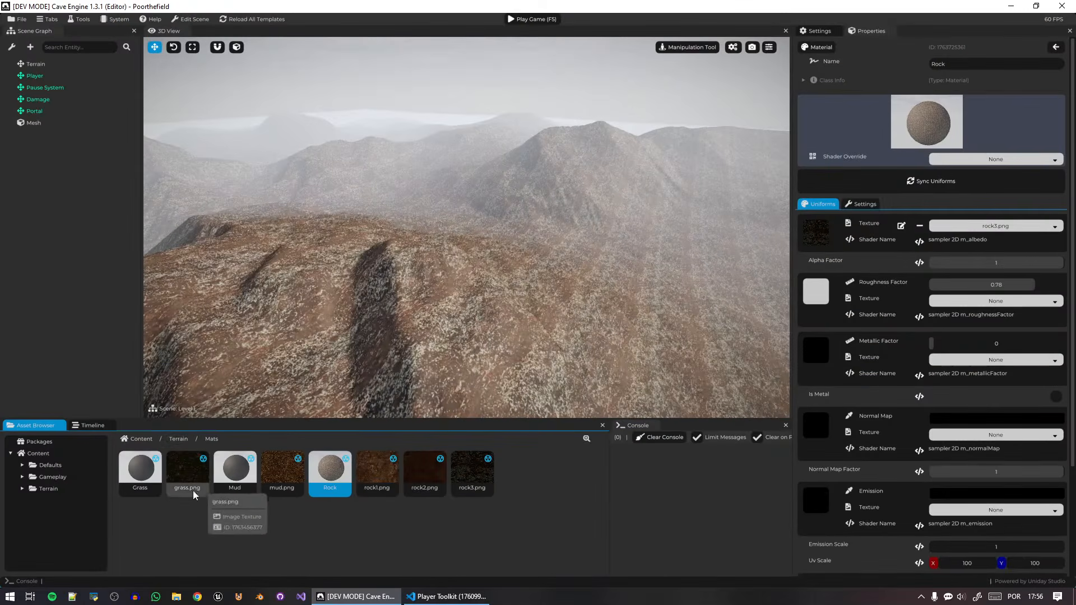
left_click(178, 438)
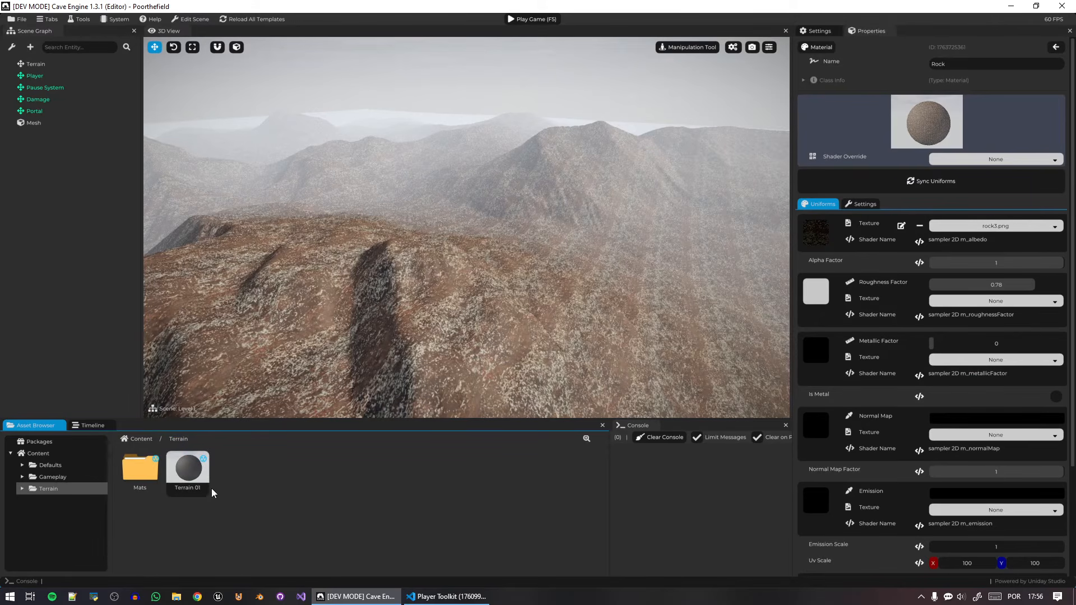
left_click_drag(204, 485, 499, 204)
right_click_drag(499, 204, 660, 181)
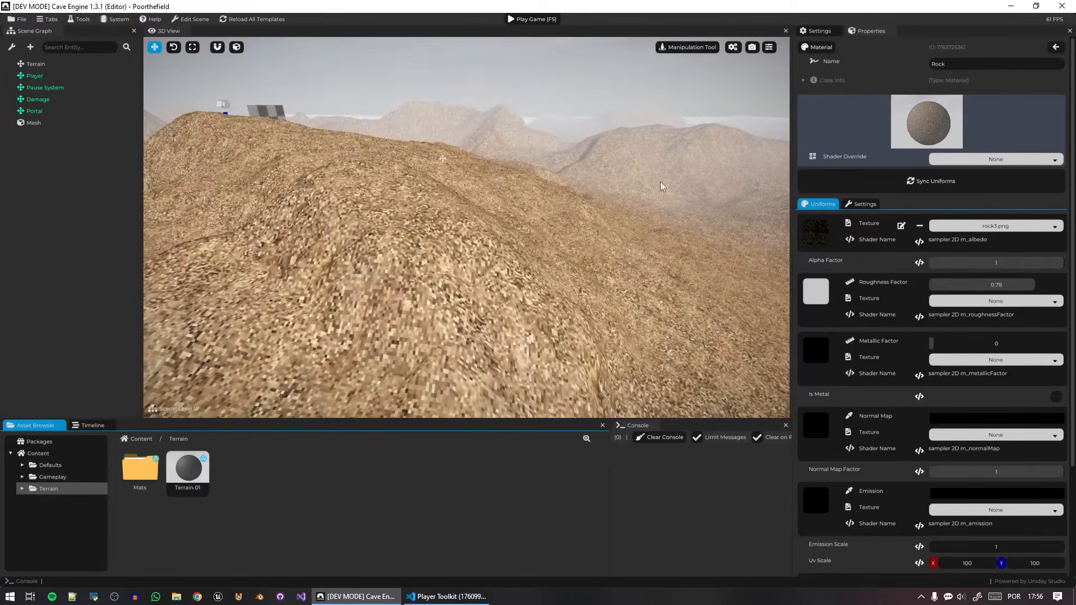
Create a shader program asset in the Terrain folder and rename it Terrain Shader.
left_click(199, 476)
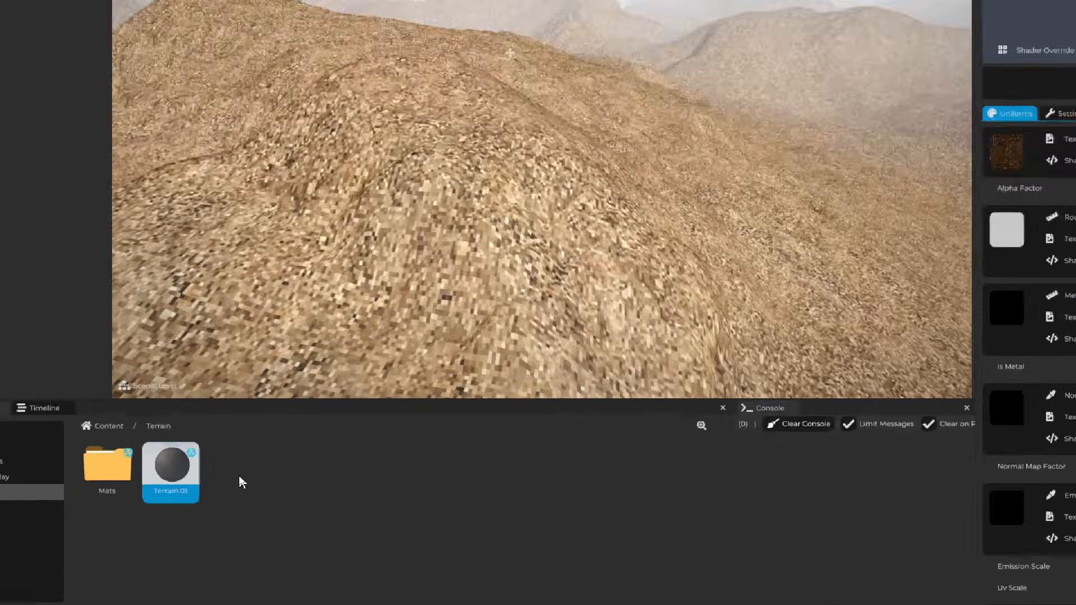
right_click(237, 470)
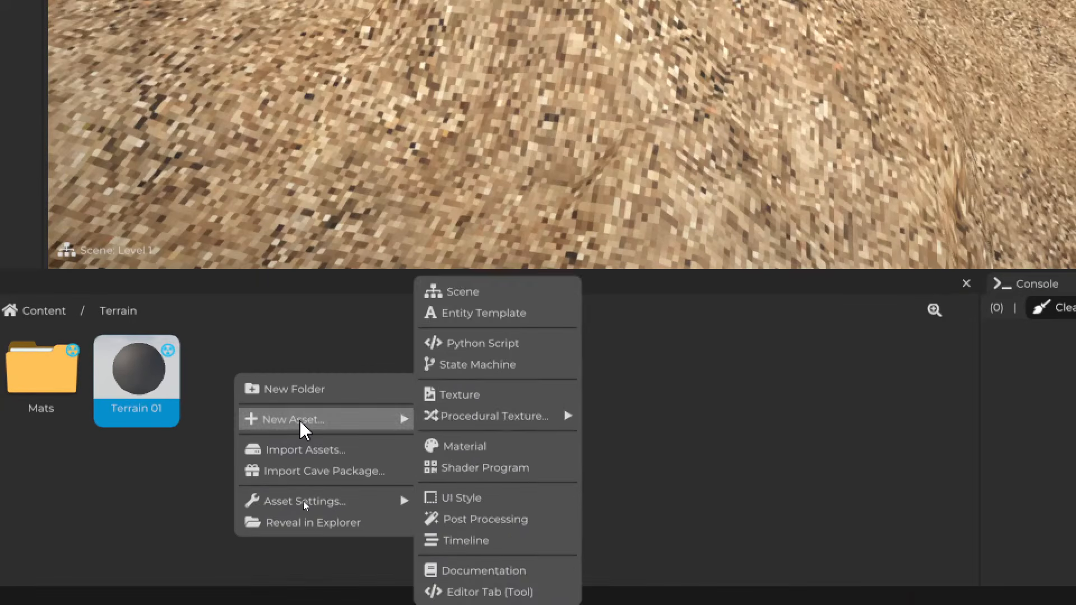
mouse_move(324, 433)
mouse_move(451, 426)
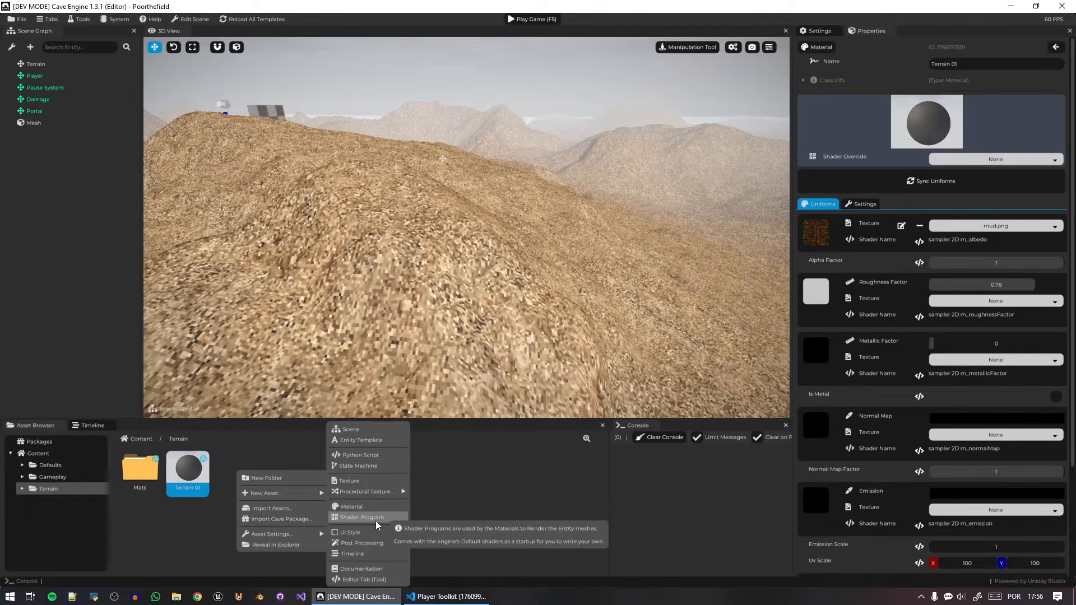
left_click(374, 518)
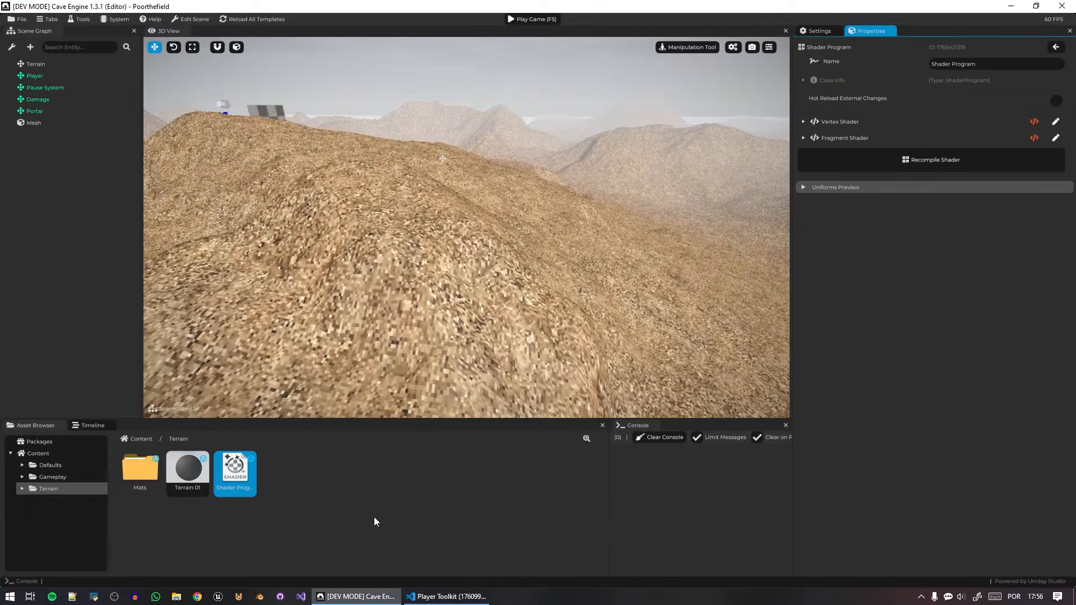
right_click(244, 478)
left_click(339, 483)
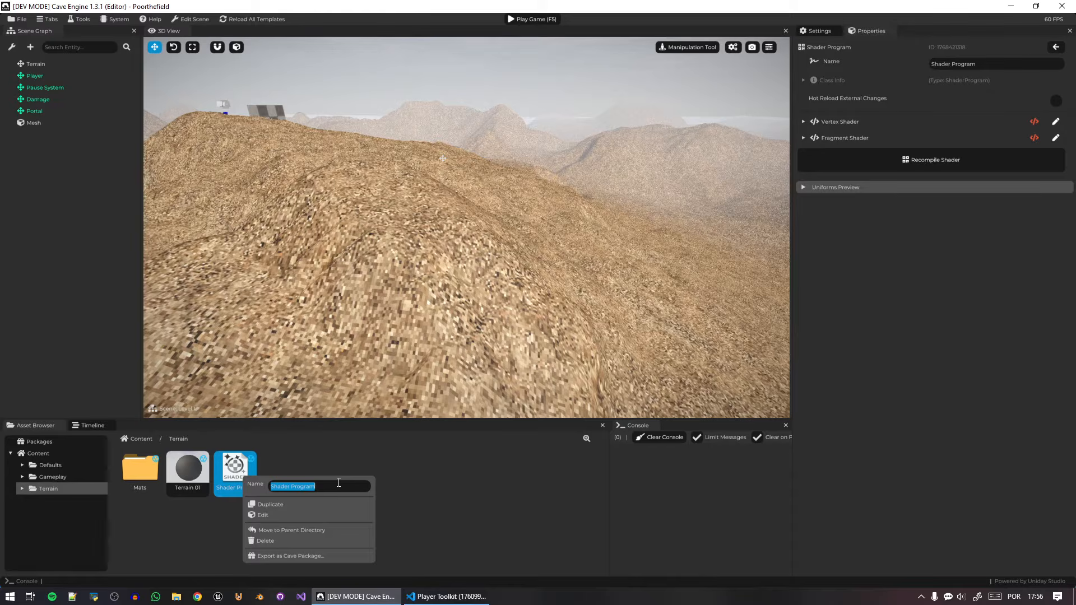
type("Terrain Shader")
left_click(396, 460)
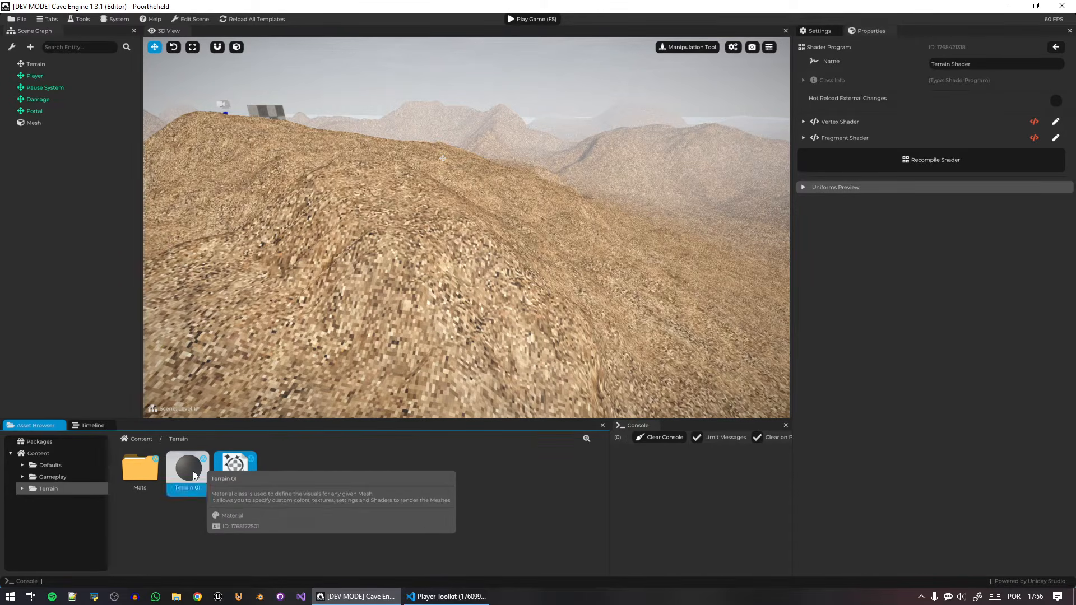
Assign Terrain Shader as the Terrain 01 material's shader override and save the project.
left_click(196, 484)
left_click_drag(234, 467, 1023, 161)
left_click(1023, 160)
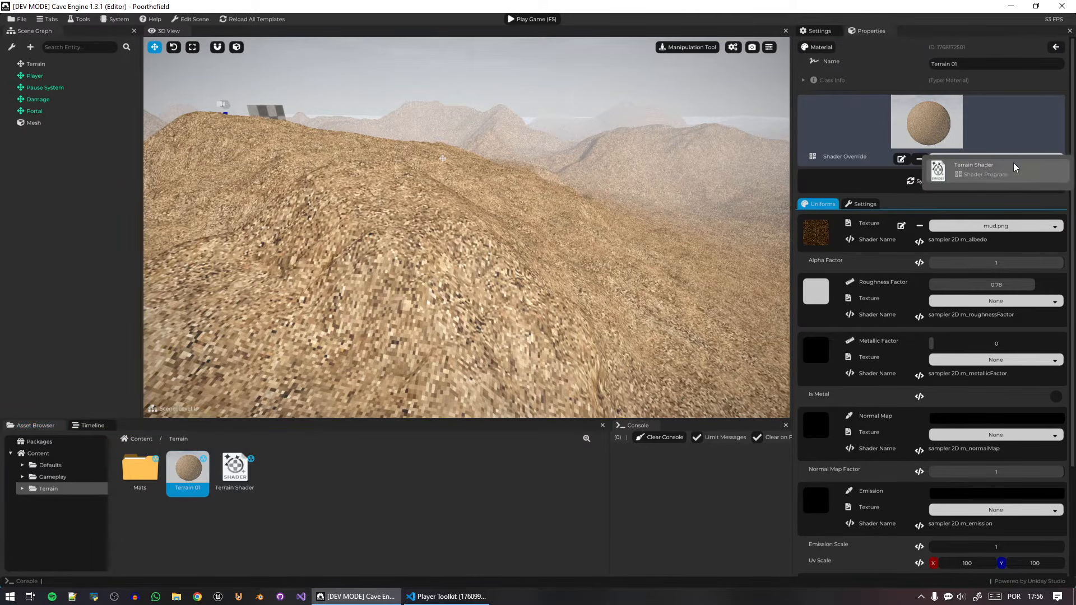
left_click(1012, 168)
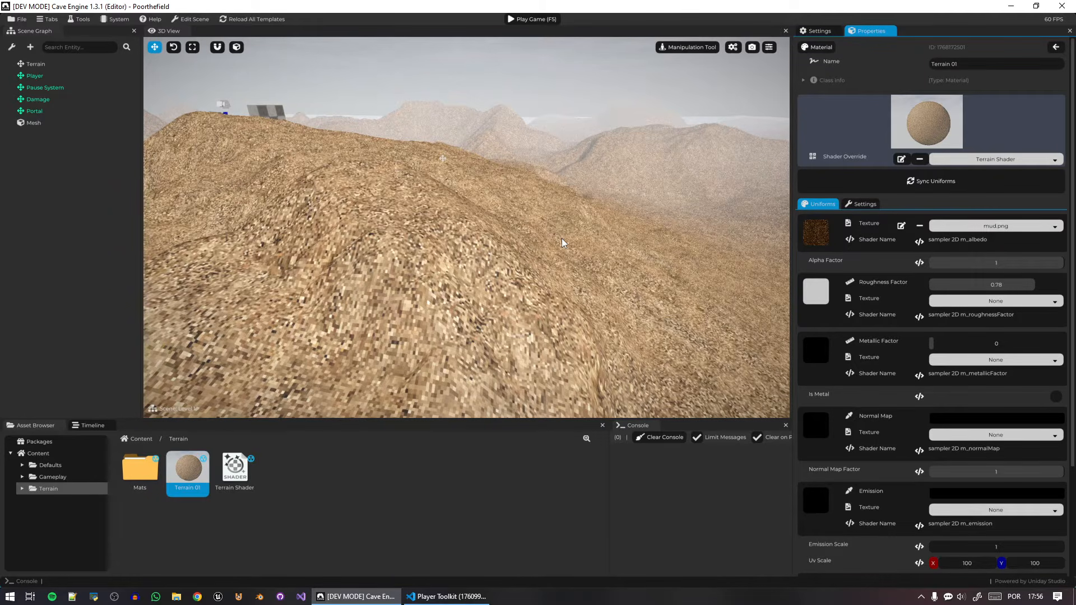
key("ctrl+s")
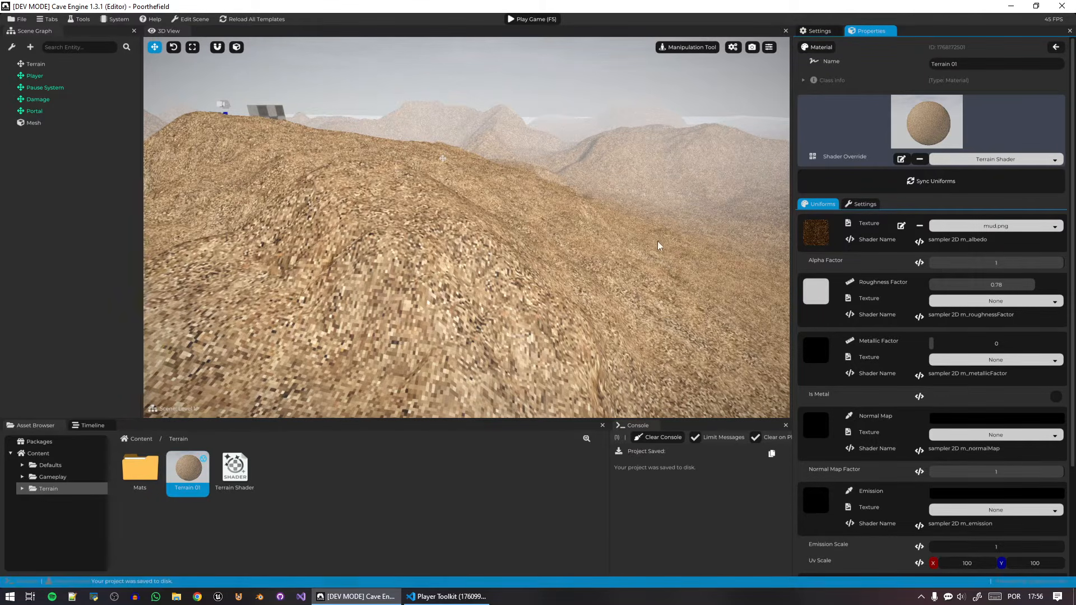
Create a raw texture asset in the Terrain folder and rename it Terrain 01 Mask.
right_click(307, 478)
mouse_move(347, 497)
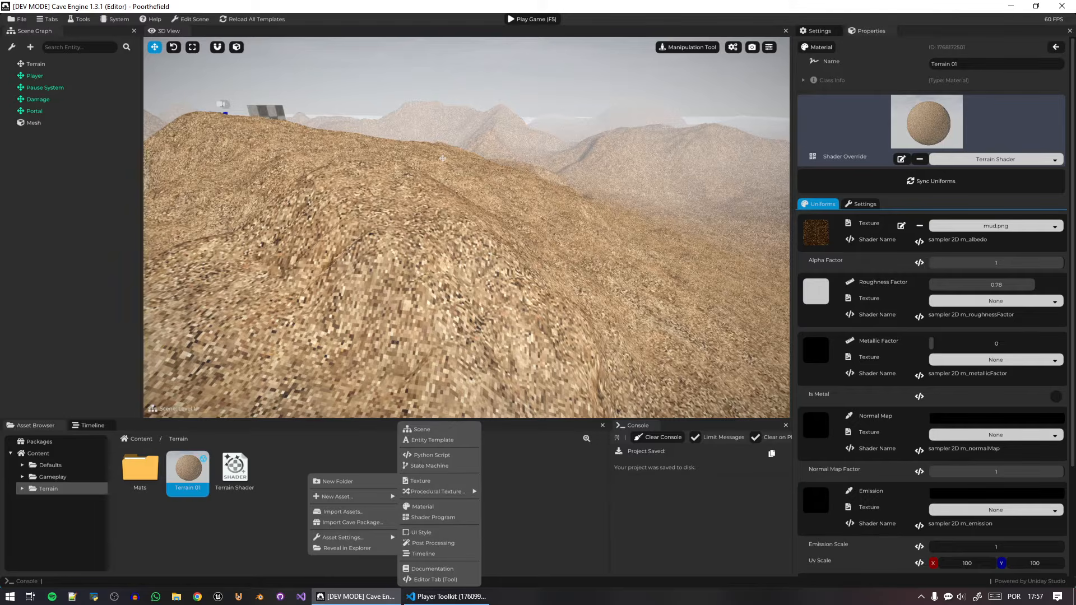
right_click(261, 472)
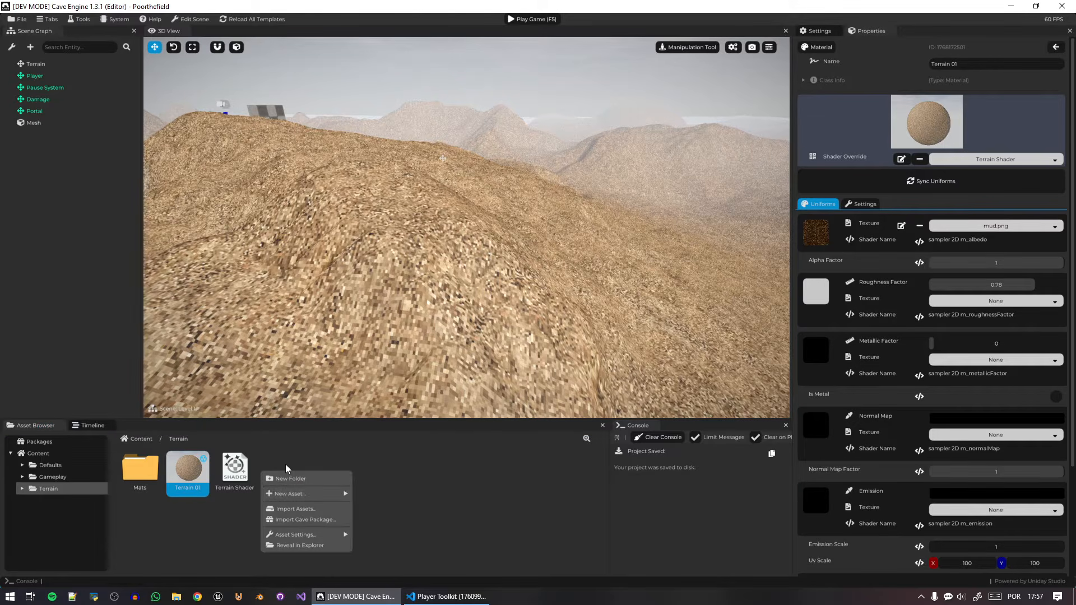
mouse_move(305, 492)
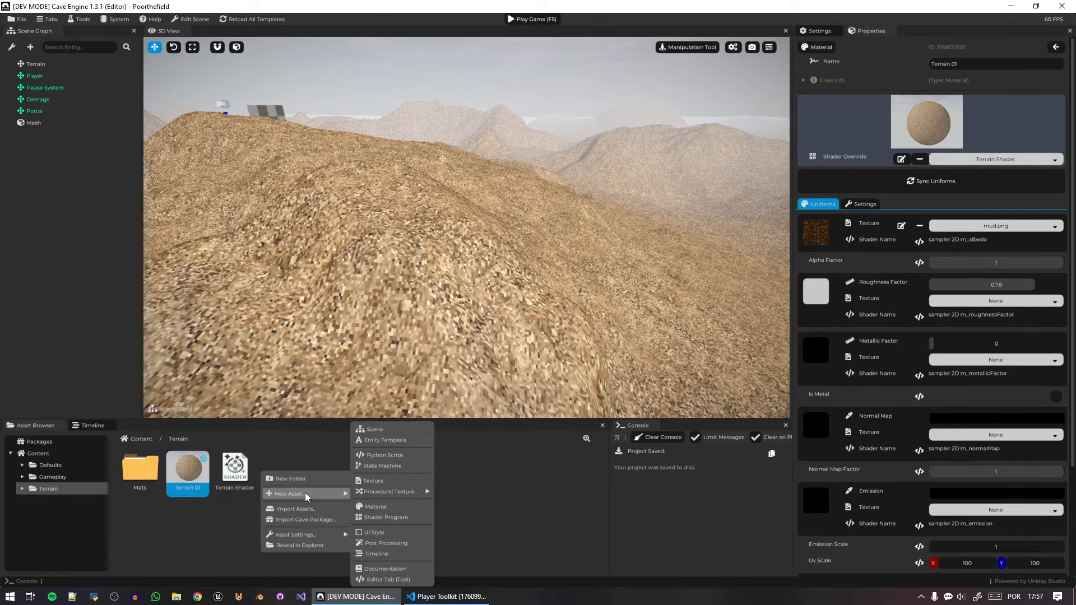
left_click(390, 482)
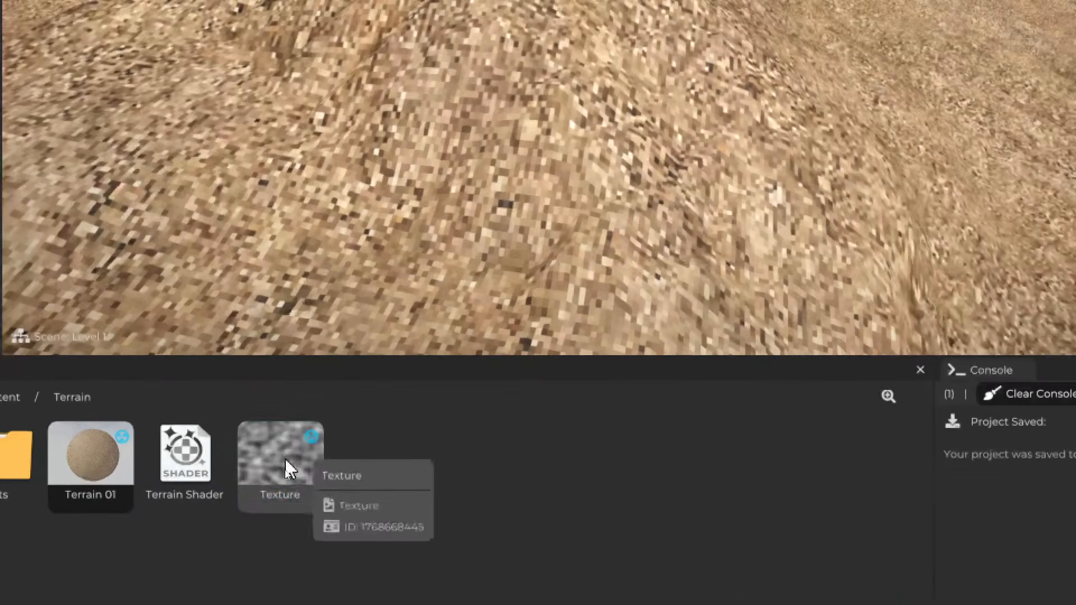
right_click(285, 472)
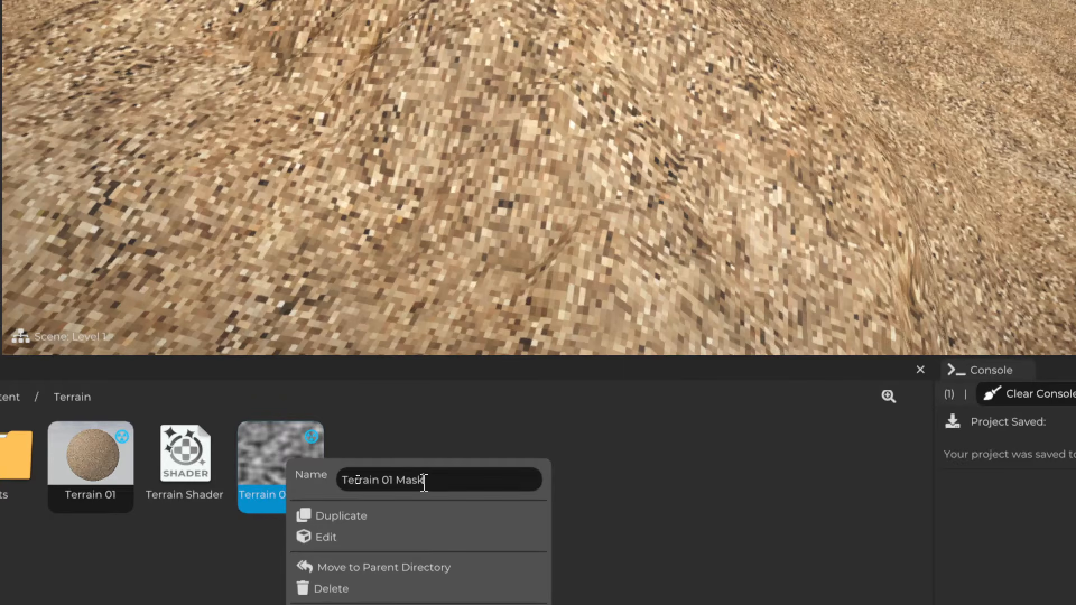
key("Return")
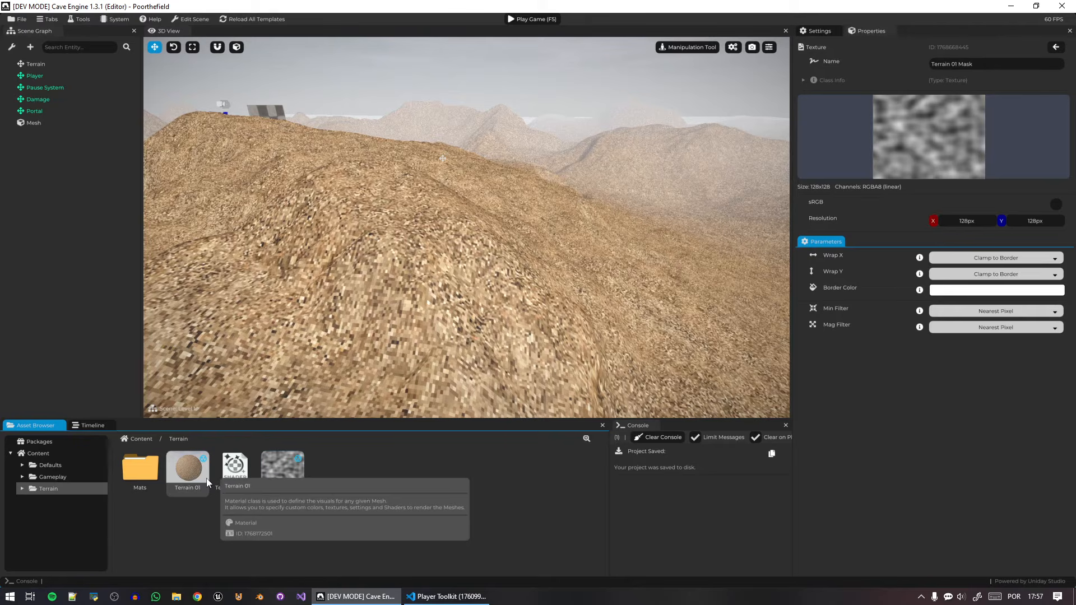
Switch the terrain to the Terrain Tool's Texture Paint mode with Terrain 01 Mask as the texture to paint.
left_click(561, 260)
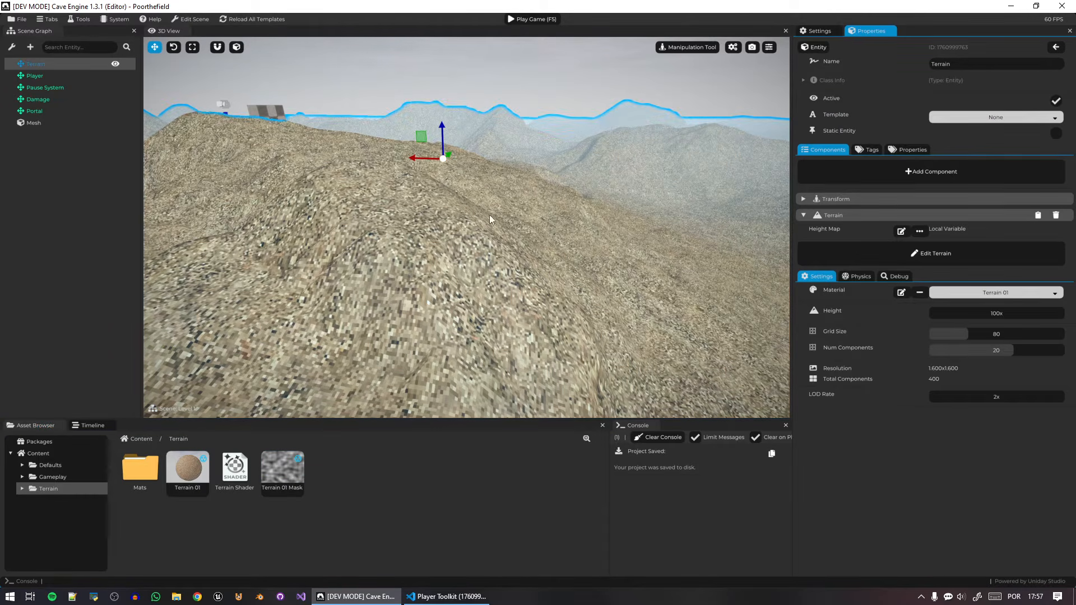
key("s")
right_click_drag(526, 166, 722, 129)
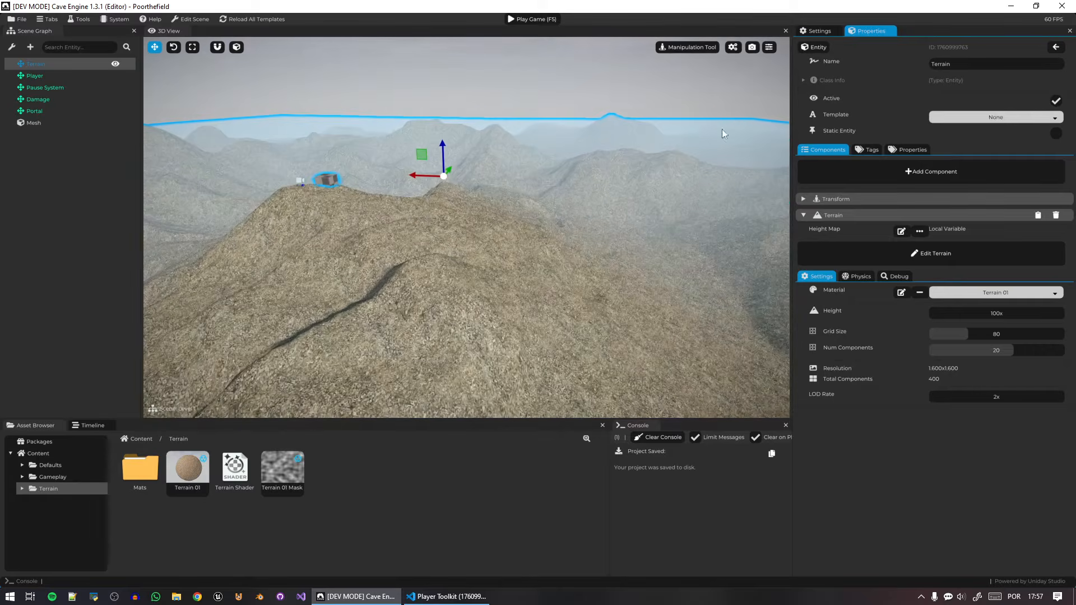
left_click(700, 46)
left_click(745, 65)
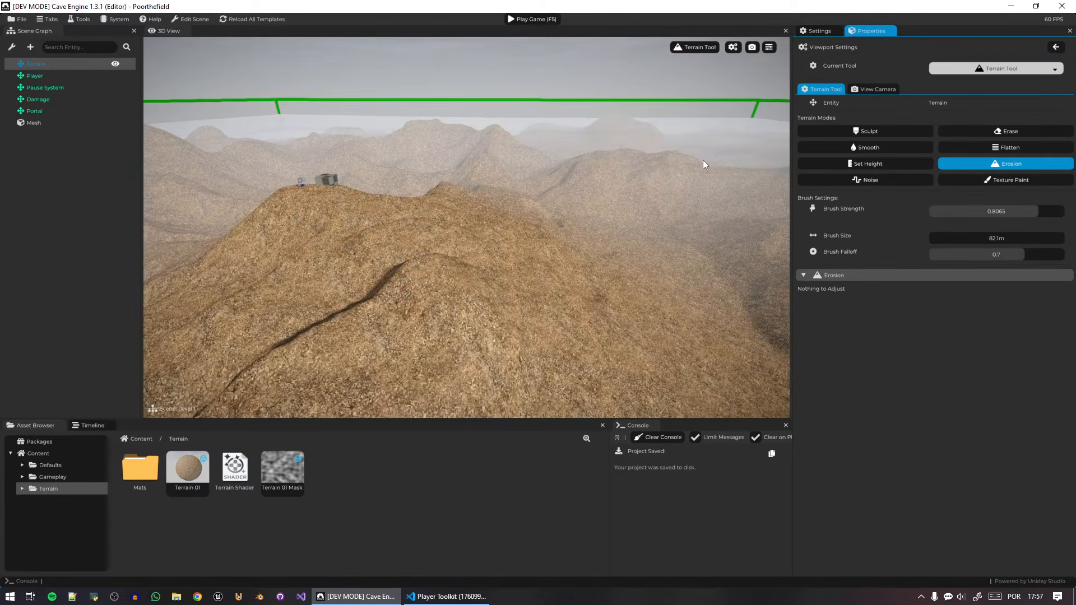
left_click(1026, 180)
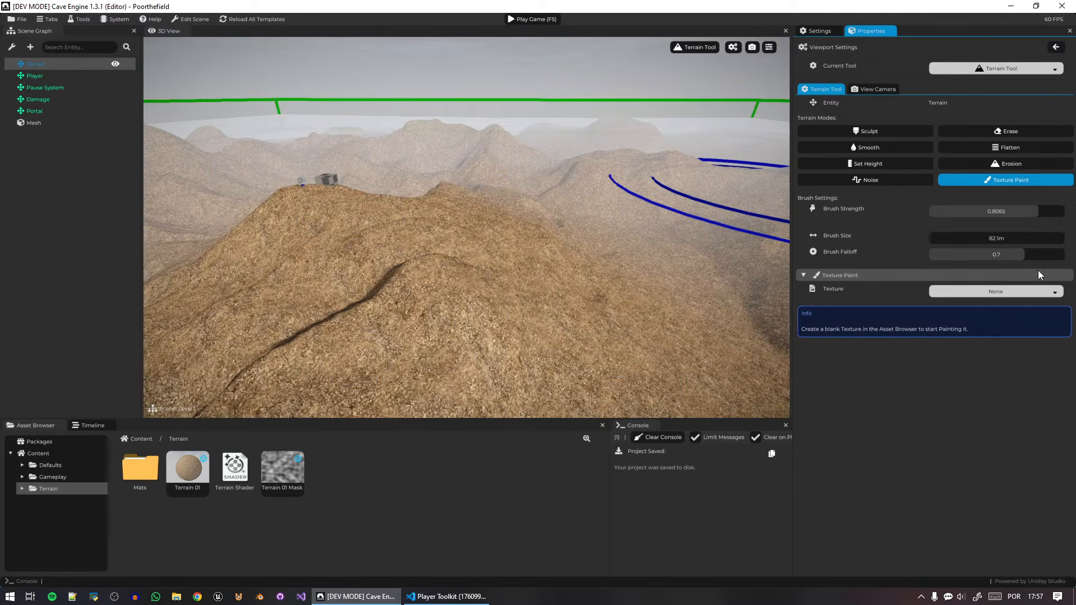
mouse_move(283, 468)
left_mouse_down()
mouse_move(922, 311)
mouse_move(949, 295)
left_mouse_up()
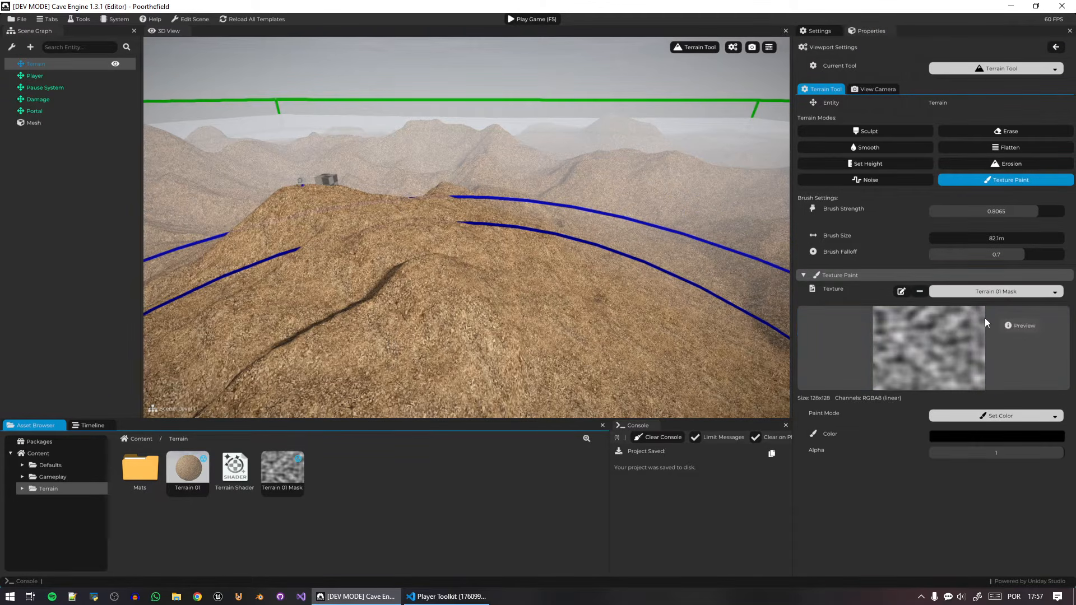
Reduce the brush size to 69.6 m and paint black test strokes over the hills onto Terrain 01 Mask.
scroll(591, 275, "down", 3)
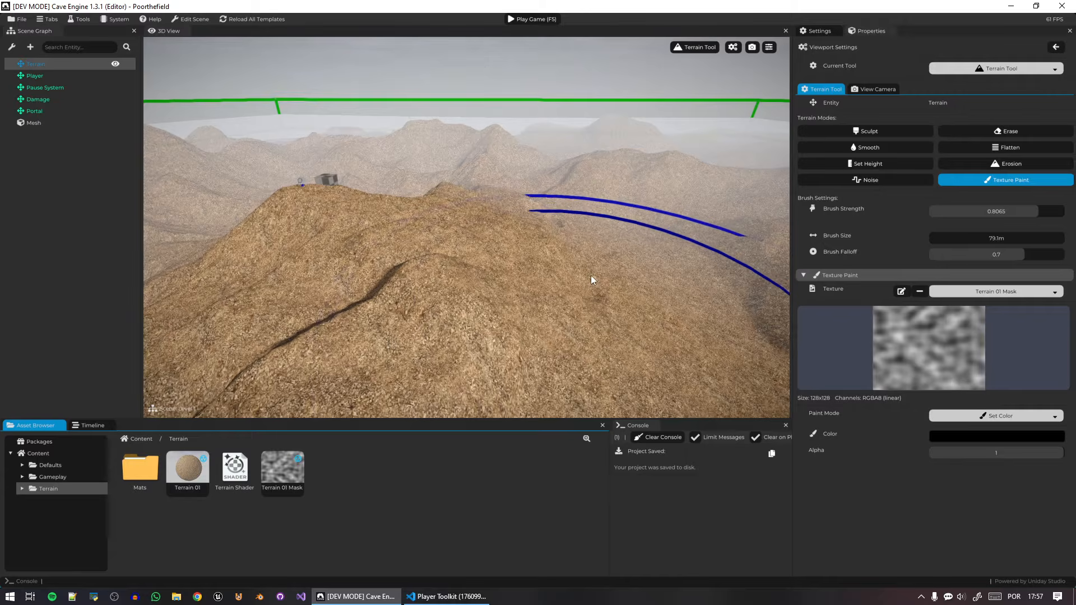
scroll(589, 286, "down", 5)
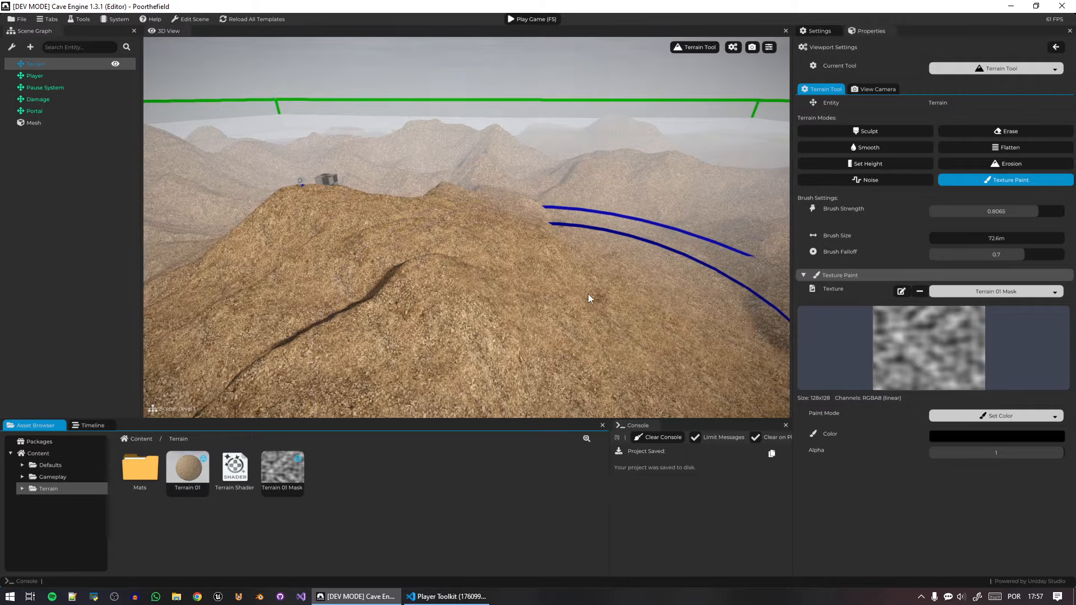
left_click(604, 175)
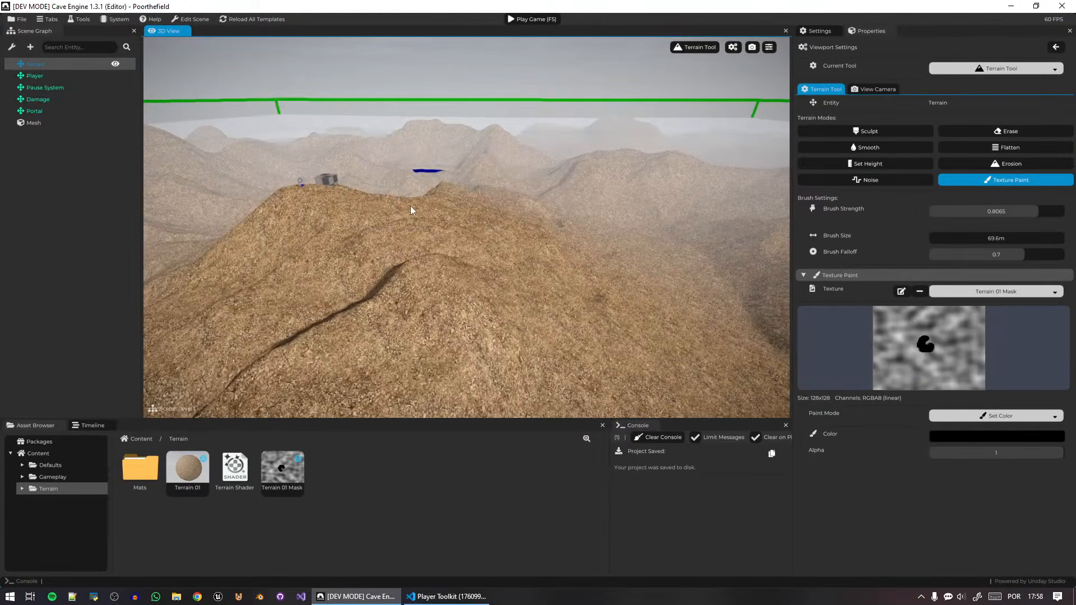
mouse_move(411, 206)
left_mouse_down()
mouse_move(463, 237)
mouse_move(703, 223)
mouse_move(537, 185)
mouse_move(273, 282)
left_mouse_up()
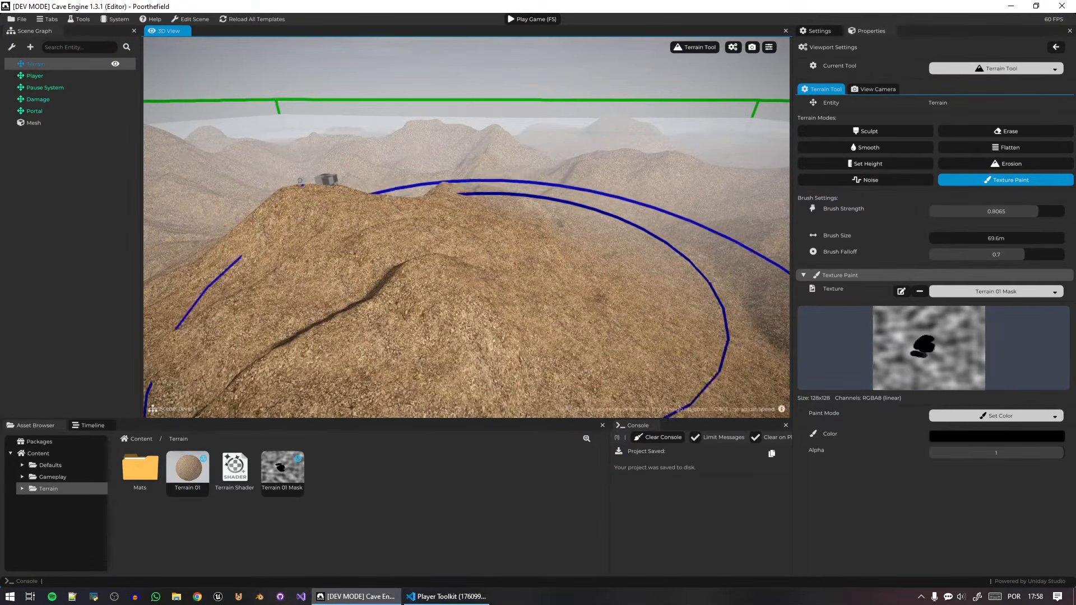
middle_click_drag(451, 242, 500, 248)
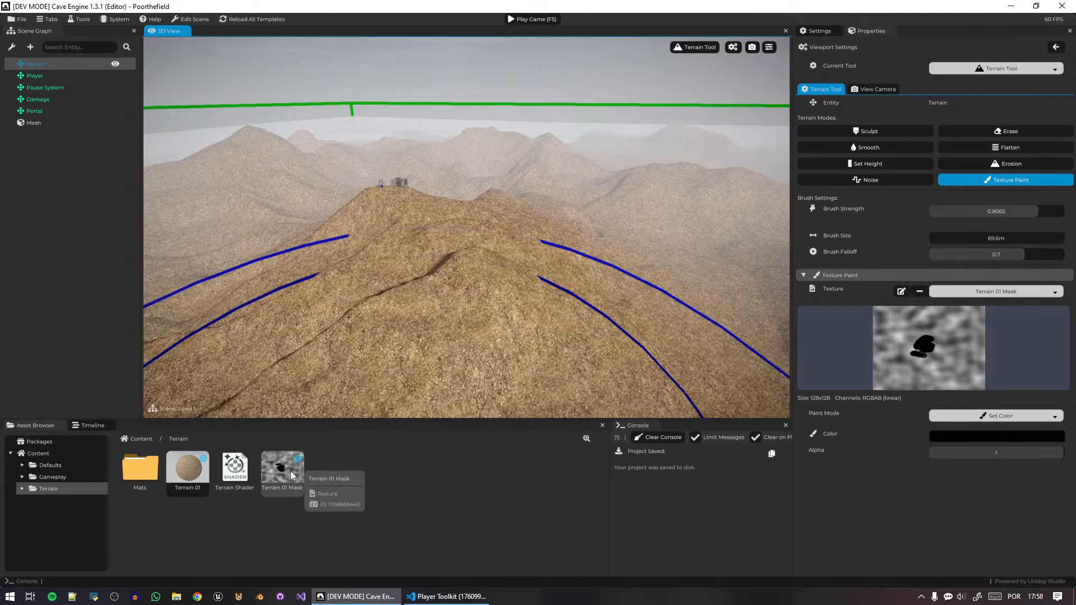
Set the Terrain 01 Mask texture's resolution to 2048 by 2048 px.
left_click(291, 472)
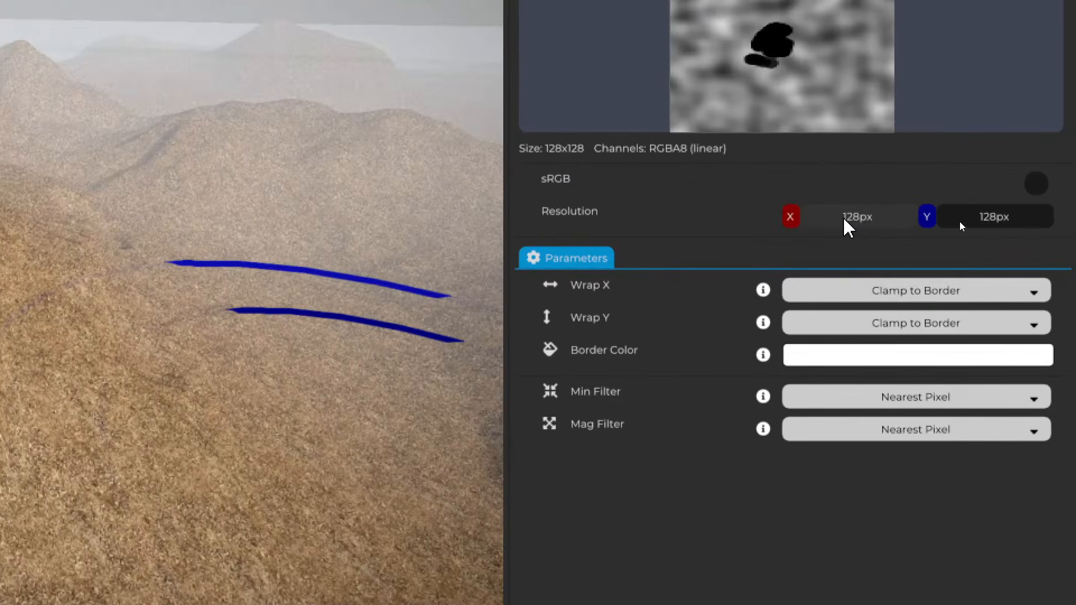
left_click(897, 218)
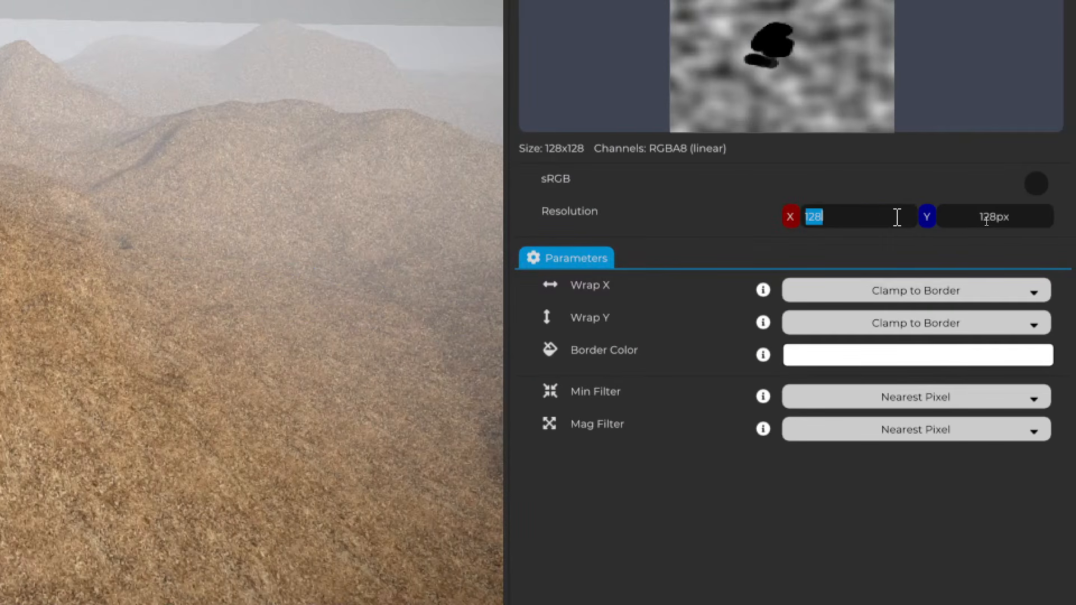
type("1024")
key("Tab")
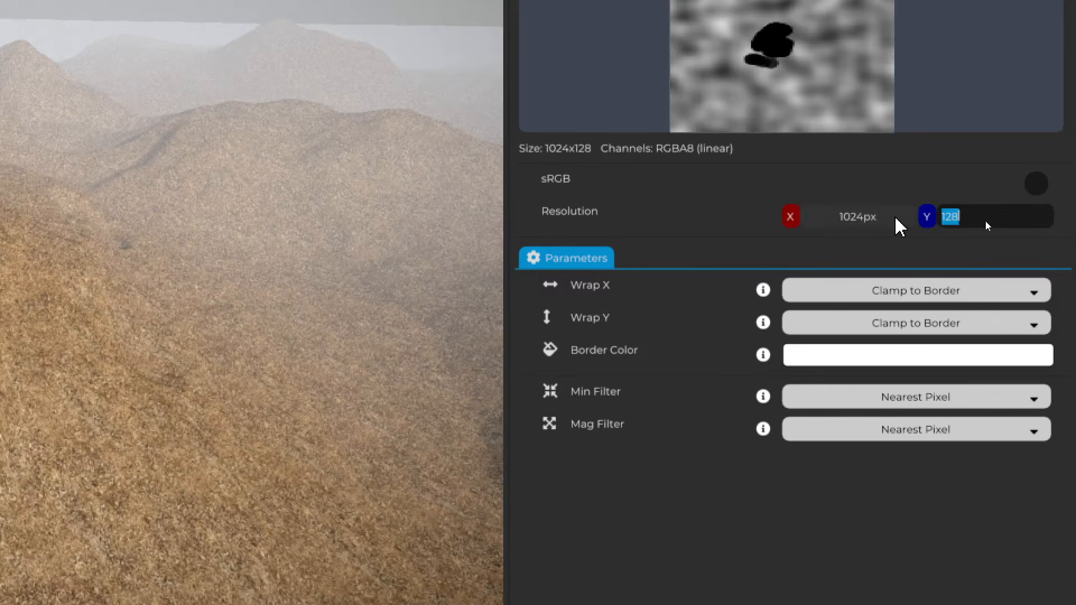
left_click(884, 216)
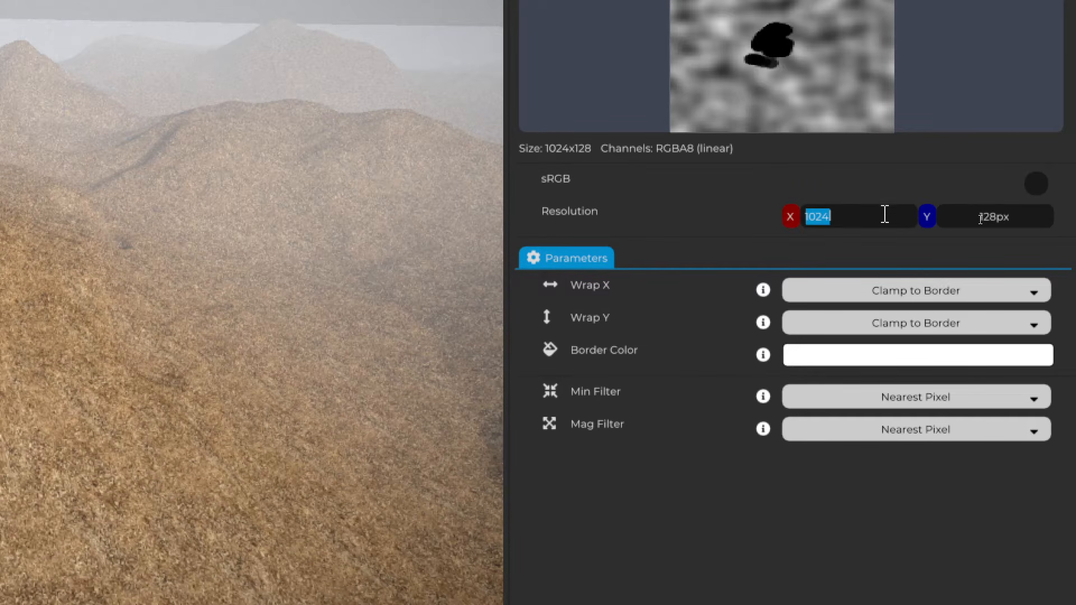
type("2048")
key("Tab")
type("20")
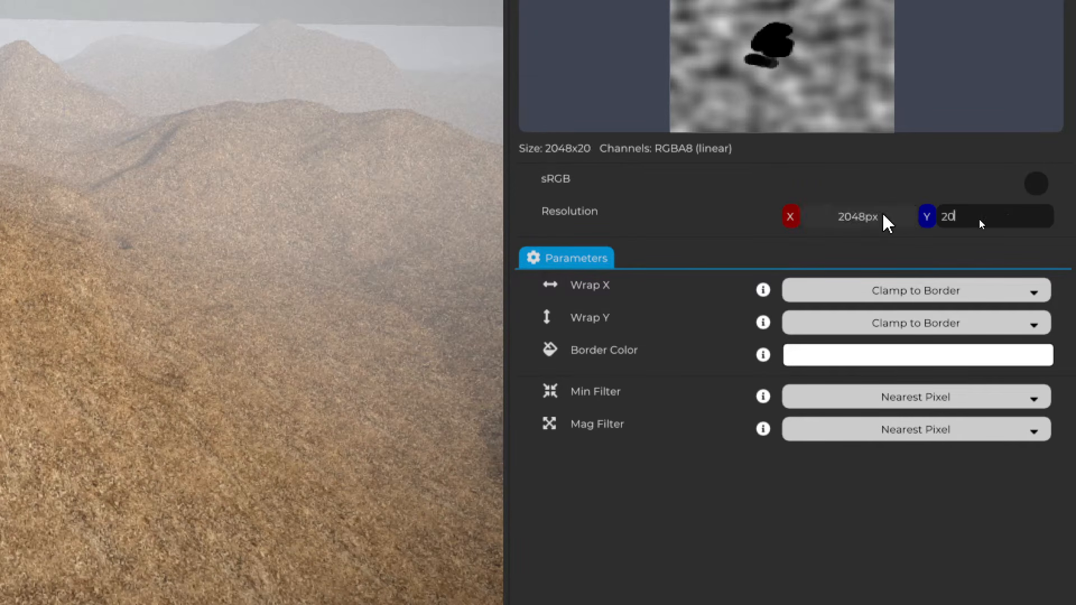
type("48")
key("Return")
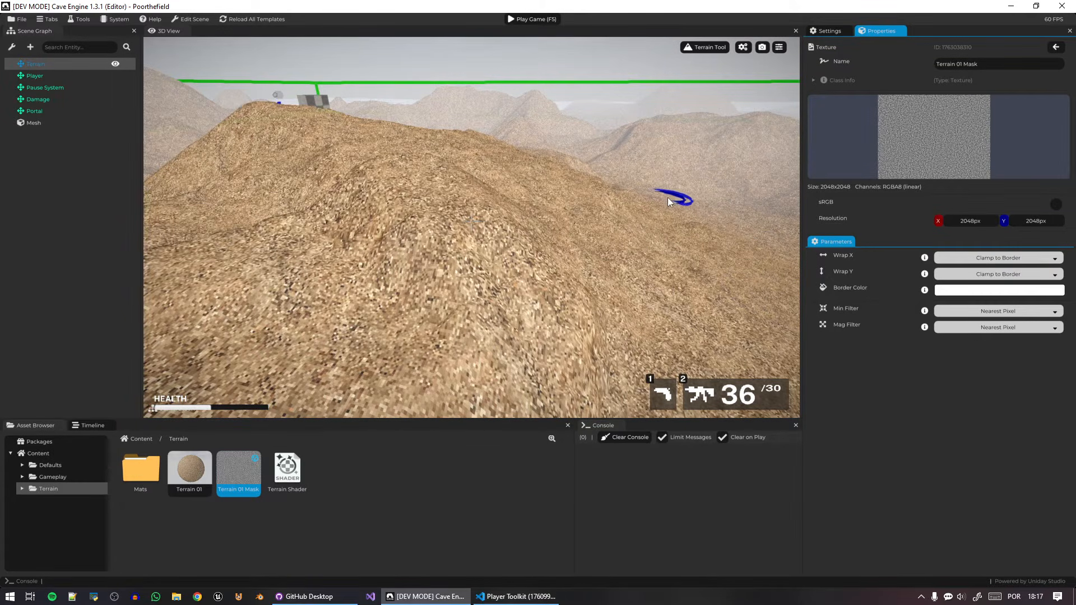
left_click(668, 198)
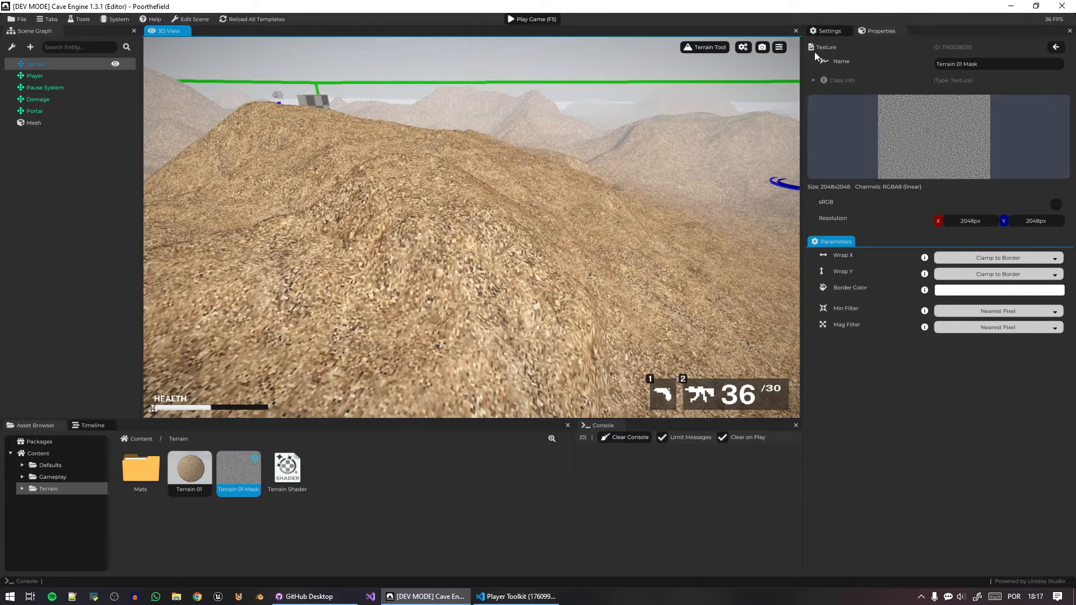
Return to the terrain's Texture Paint settings, raise the brush strength to 0.9354 and paint a small black test mark.
left_click(720, 47)
left_click(698, 51)
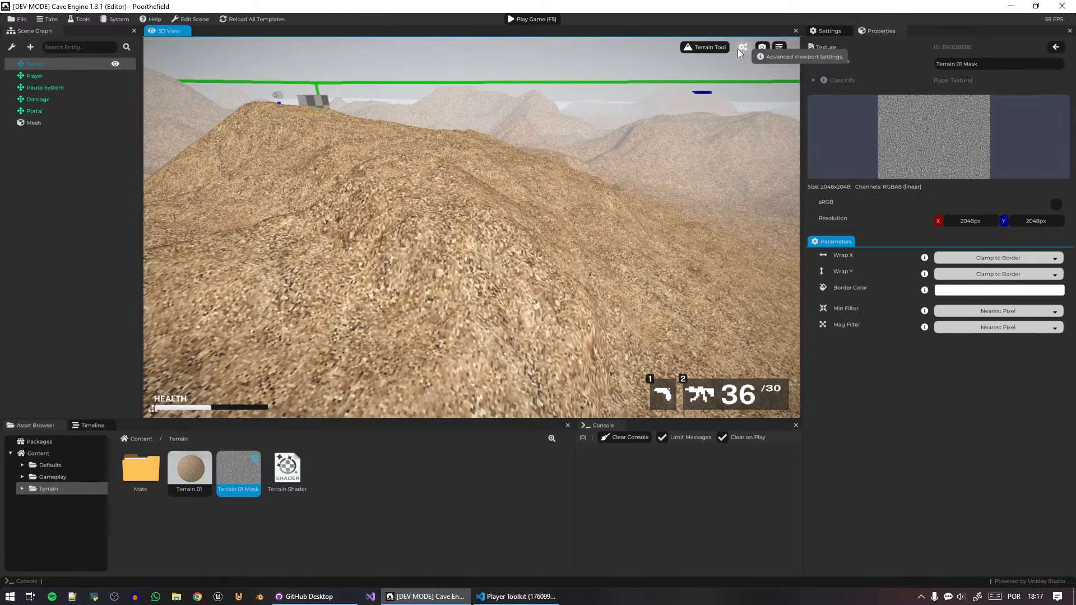
left_click(738, 49)
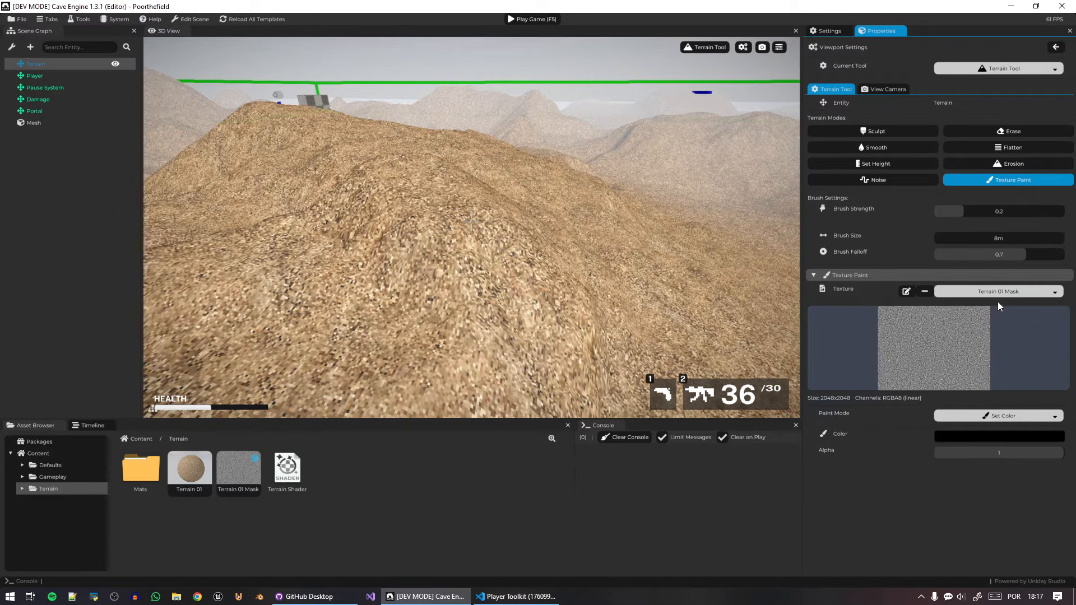
left_click_drag(967, 211, 1056, 211)
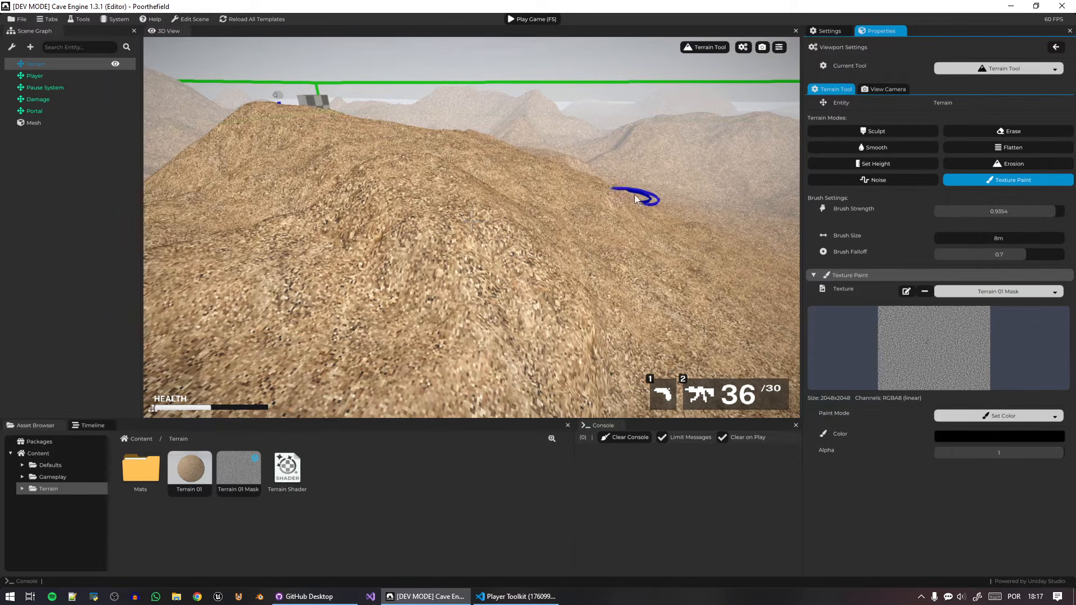
left_click(633, 304)
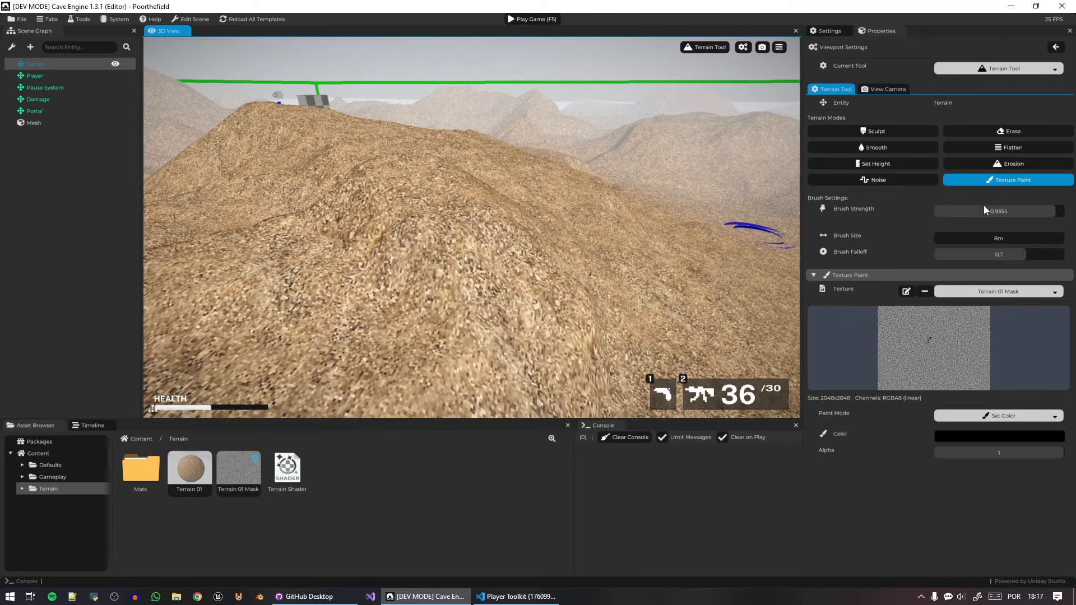
Enlarge the brush to 58.4 m and paint black over the hills onto Terrain 01 Mask.
left_click_drag(993, 240, 1053, 243)
mouse_move(583, 281)
left_mouse_down()
mouse_move(437, 280)
mouse_move(560, 280)
left_mouse_up()
right_click_drag(560, 281, 600, 215)
key("s")
mouse_move(600, 215)
left_mouse_down()
mouse_move(445, 140)
mouse_move(257, 197)
mouse_move(629, 365)
mouse_move(724, 315)
mouse_move(441, 331)
mouse_move(598, 203)
mouse_move(269, 357)
mouse_move(618, 161)
mouse_move(609, 187)
mouse_move(658, 271)
mouse_move(512, 200)
mouse_move(673, 263)
left_mouse_up()
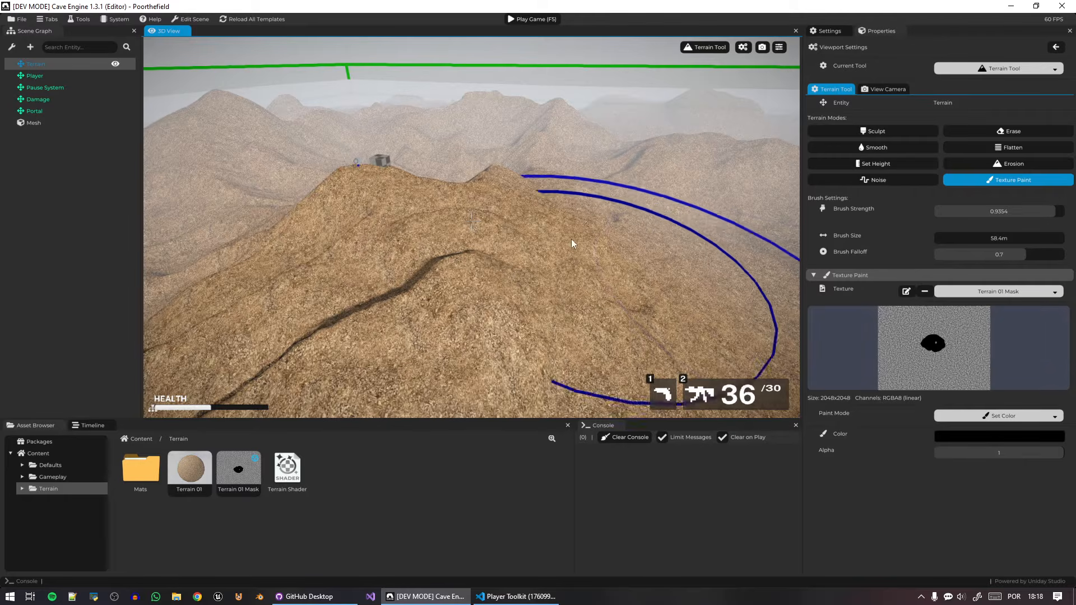
mouse_move(594, 193)
left_mouse_down()
mouse_move(528, 150)
mouse_move(627, 198)
left_mouse_up()
right_click_drag(627, 199, 567, 199)
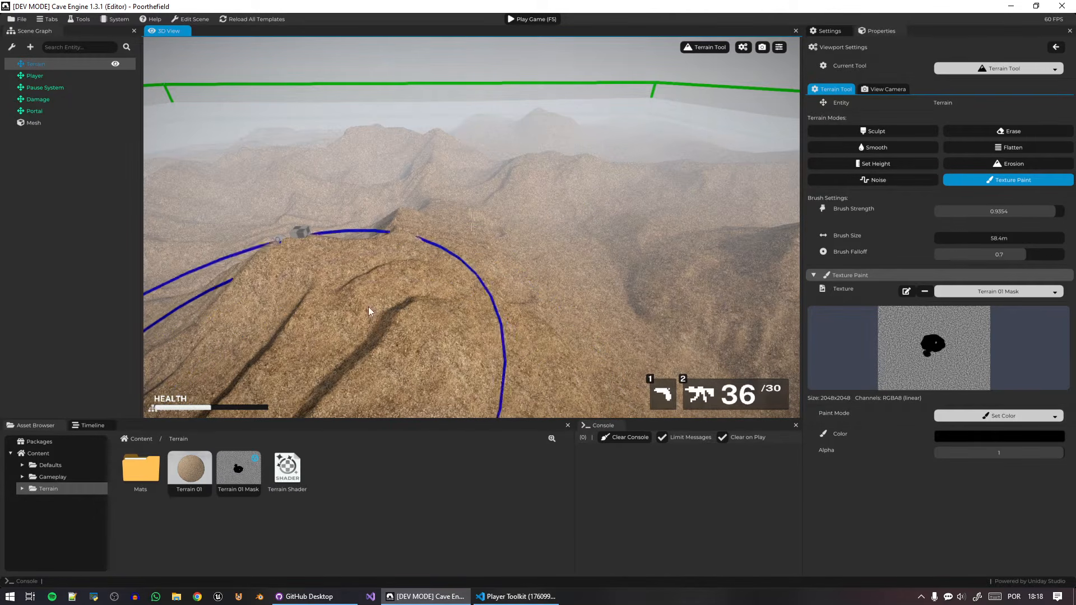
Switch to the Manipulation Tool and apply the Terrain 01 Mask texture to the terrain to preview the mask.
left_click(712, 45)
left_click(732, 59)
left_click_drag(258, 486, 573, 247)
key("w")
right_click_drag(541, 342, 714, 199)
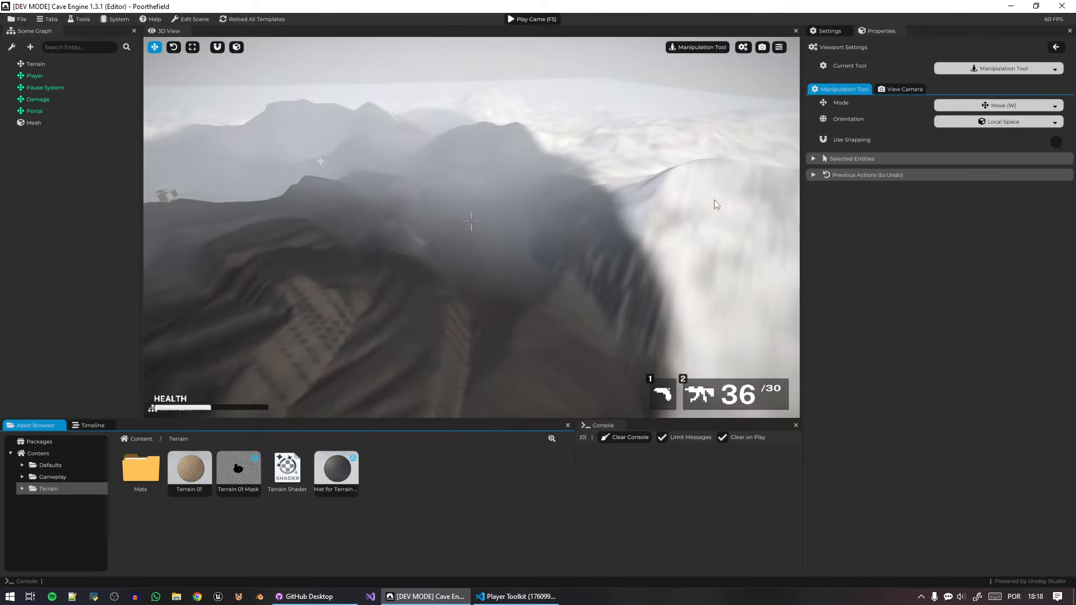
Select the terrain, resume Texture Paint and paint black over the light hill beside the painted area.
left_click(649, 179)
key("Tab")
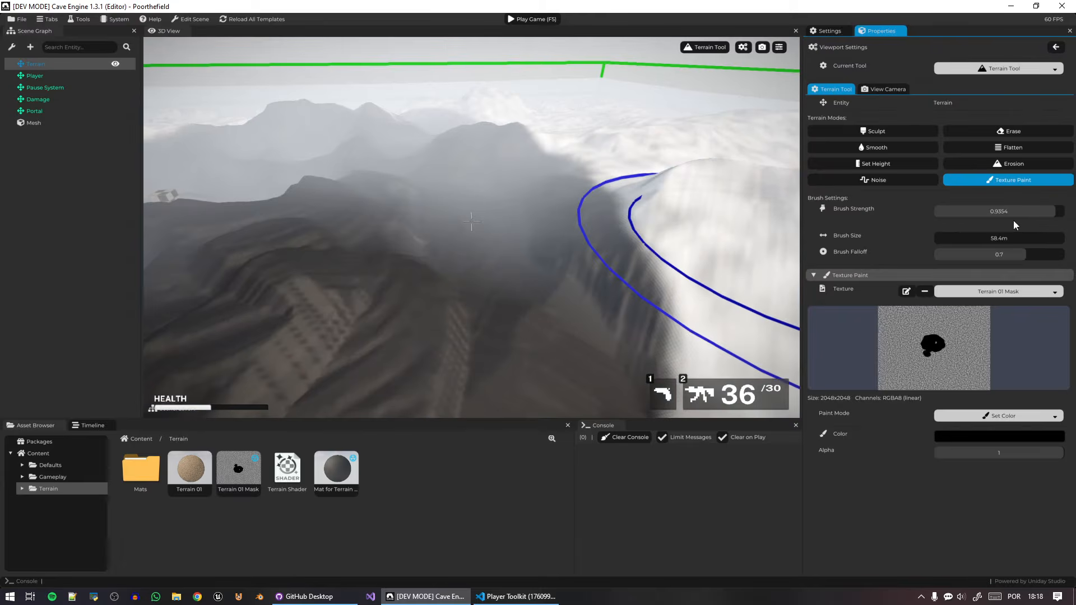
mouse_move(708, 196)
left_mouse_down()
mouse_move(705, 160)
mouse_move(603, 170)
mouse_move(546, 128)
left_mouse_up()
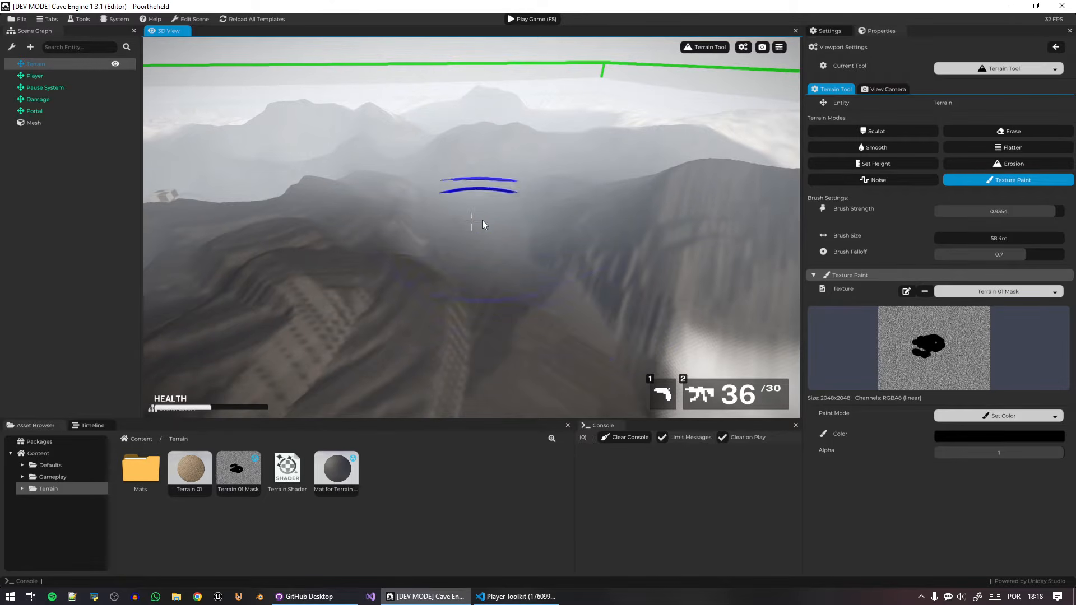
Set the paint color to white and paint a test spot on the blackened hillside.
left_click(1009, 441)
left_click_drag(999, 460, 927, 441)
left_click(537, 295)
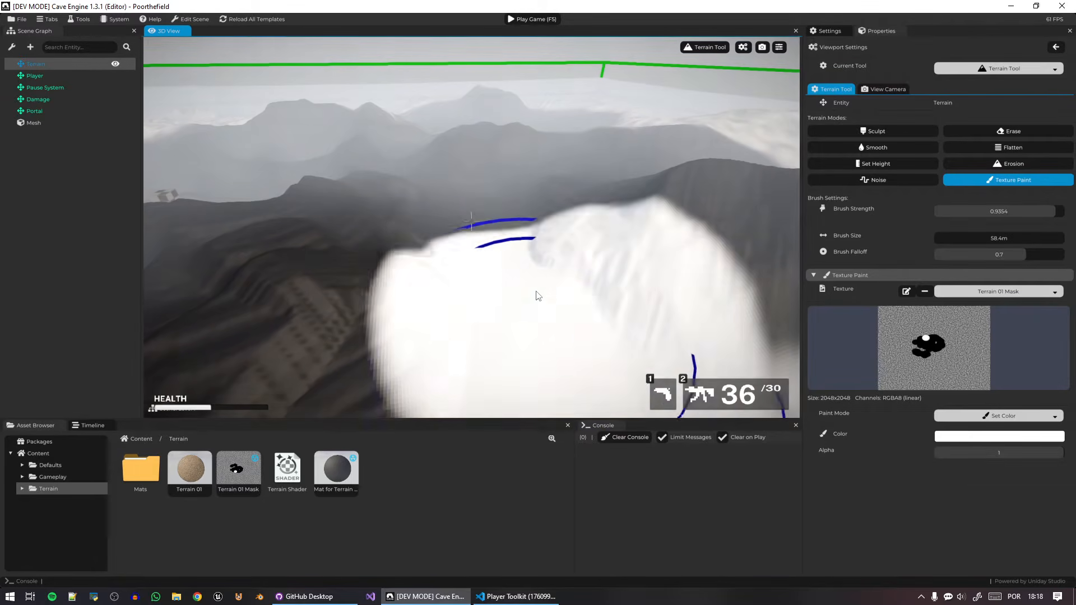
Set the paint color back to black, cover the white test spot and extend the black strokes toward the terrain's edge.
left_click(979, 441)
left_click_drag(994, 476, 928, 535)
left_click_drag(712, 295, 506, 247)
scroll(506, 247, "down", 2)
middle_click_drag(506, 247, 469, 267)
left_click_drag(470, 267, 804, 221)
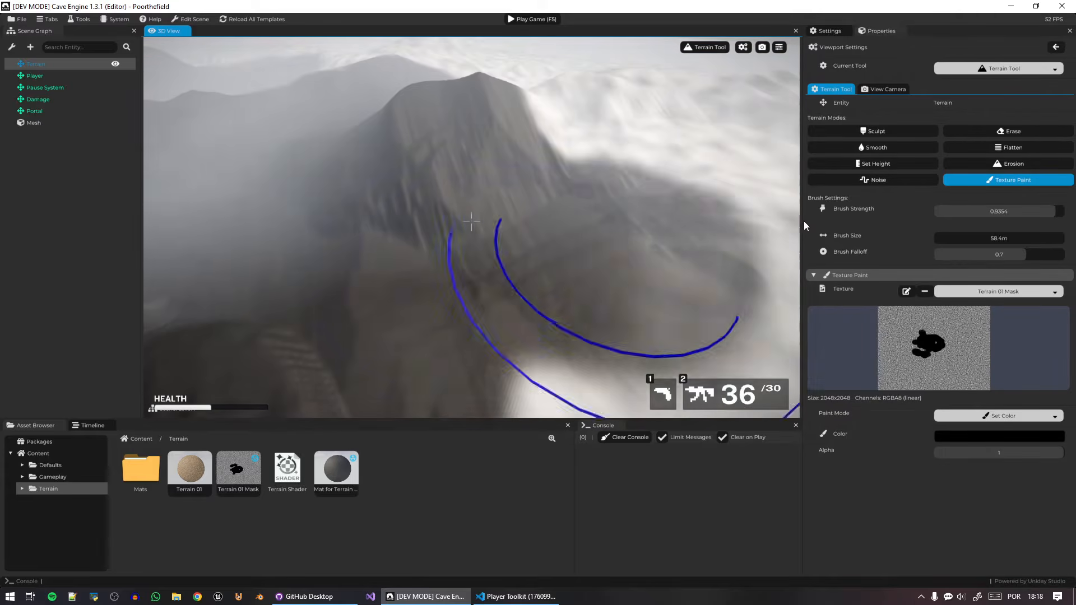
mouse_move(804, 221)
middle_mouse_down()
mouse_move(616, 196)
mouse_move(574, 230)
middle_mouse_up()
scroll(617, 197, "down", 3)
scroll(574, 230, "down", 2)
mouse_move(673, 269)
left_mouse_down()
mouse_move(532, 214)
mouse_move(558, 218)
left_mouse_up()
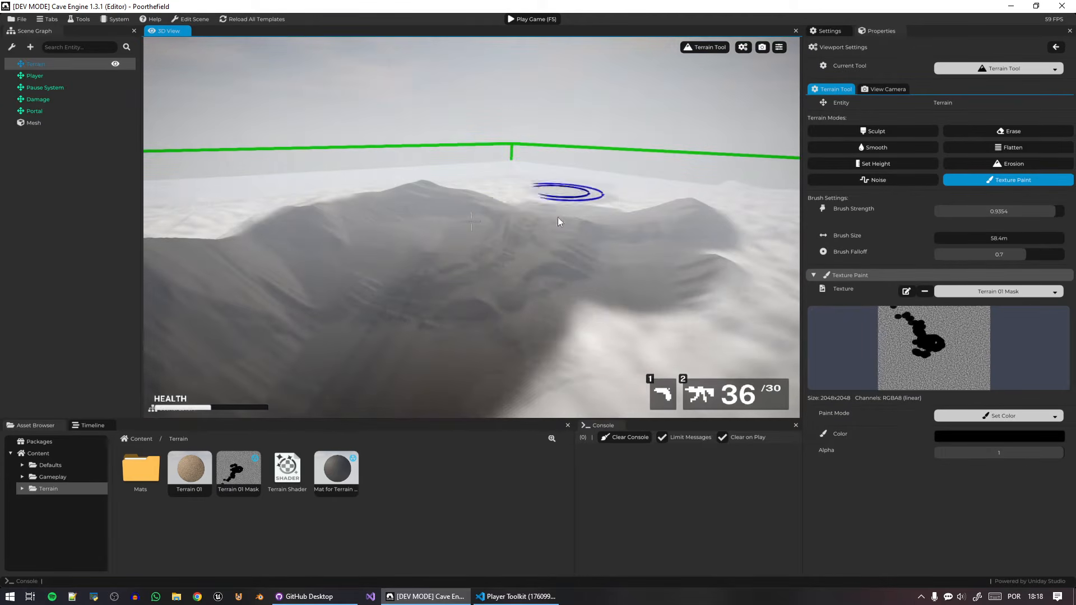
Turn off the viewport's mist display and paint black over more of the hills and valleys with the 58.4 m brush.
left_click(780, 47)
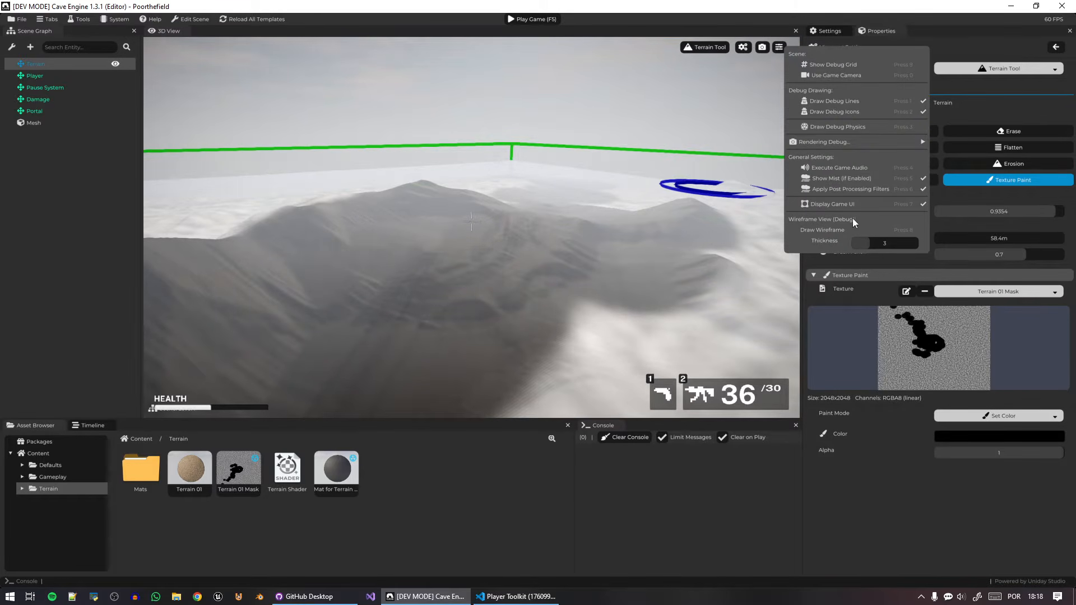
left_click(862, 178)
mouse_move(535, 193)
left_mouse_down()
mouse_move(439, 200)
mouse_move(698, 290)
mouse_move(612, 344)
mouse_move(521, 337)
left_mouse_up()
right_click_drag(521, 337, 633, 347)
mouse_move(381, 213)
right_mouse_down()
mouse_move(578, 275)
mouse_move(644, 275)
mouse_move(678, 294)
right_mouse_up()
key("w")
key("w")
right_click_drag(588, 359, 588, 313)
key("s")
mouse_move(564, 275)
right_mouse_down()
mouse_move(504, 289)
mouse_move(542, 262)
right_mouse_up()
mouse_move(542, 258)
left_mouse_down()
mouse_move(328, 218)
mouse_move(583, 112)
mouse_move(552, 137)
mouse_move(614, 72)
mouse_move(600, 124)
left_mouse_up()
right_click_drag(600, 124, 512, 193)
key("w")
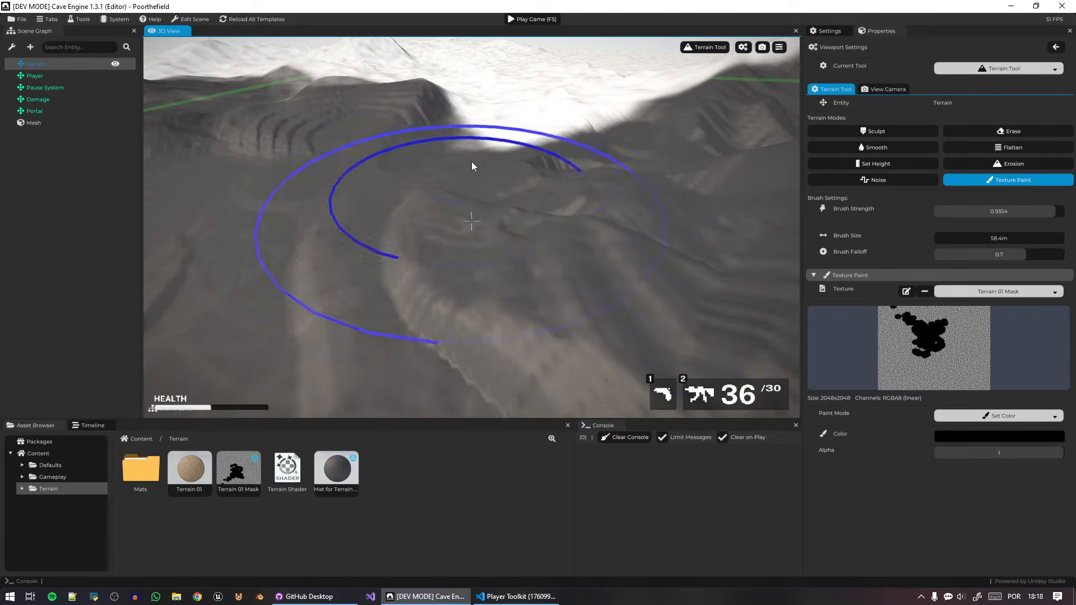
mouse_move(532, 146)
left_mouse_down()
mouse_move(516, 136)
mouse_move(549, 93)
mouse_move(420, 93)
mouse_move(573, 91)
left_mouse_up()
right_click_drag(455, 119, 507, 132)
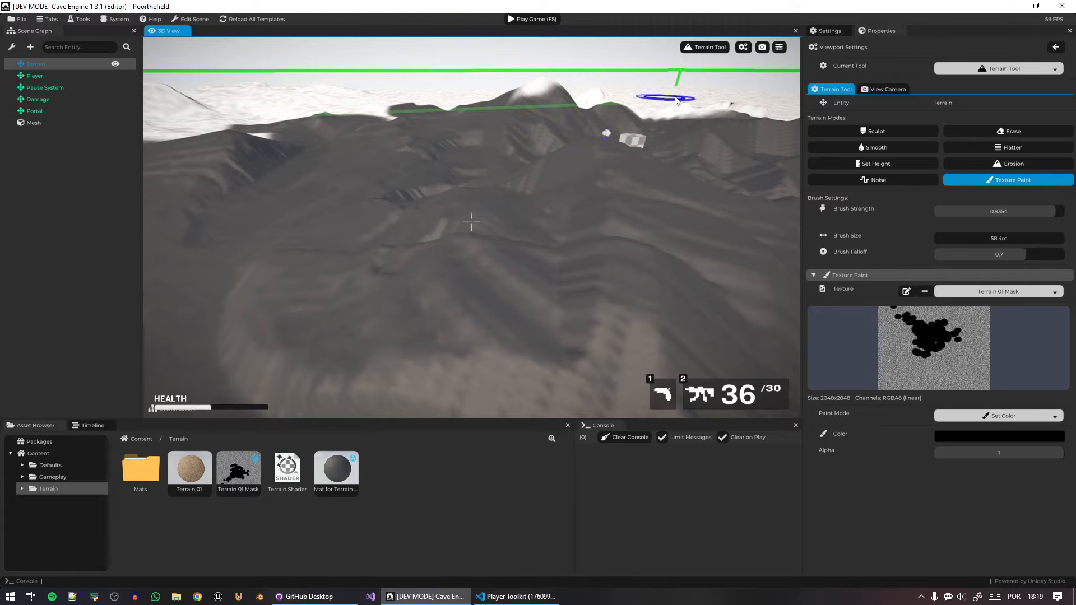
mouse_move(617, 176)
right_mouse_down()
mouse_move(737, 156)
mouse_move(612, 183)
right_mouse_up()
key("e")
mouse_move(612, 183)
left_mouse_down()
mouse_move(432, 239)
mouse_move(248, 180)
mouse_move(310, 137)
mouse_move(598, 130)
left_mouse_up()
left_click_drag(715, 118, 716, 135)
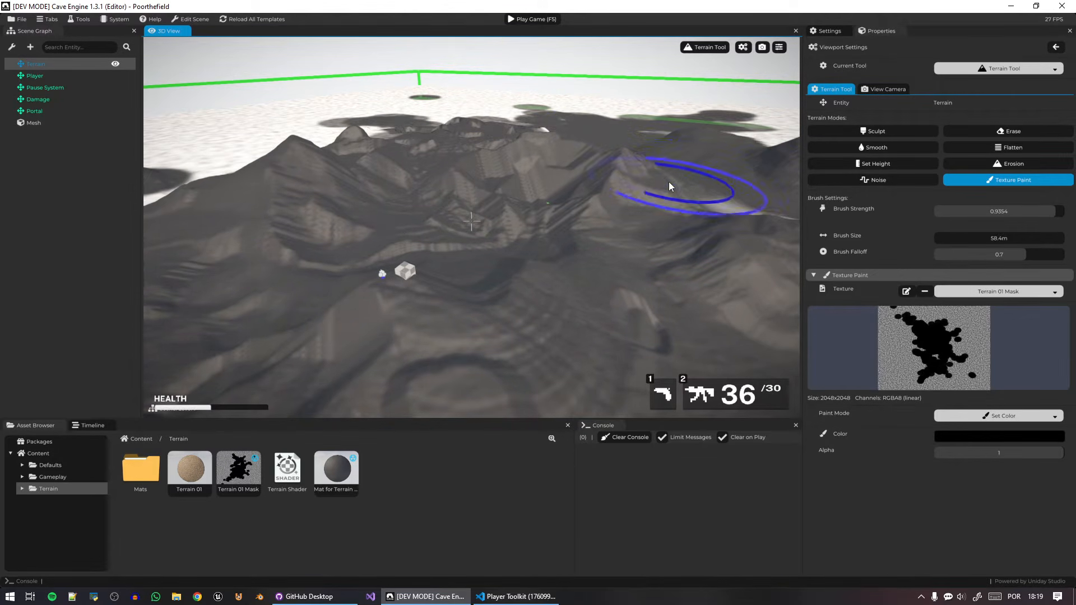
Set the brush size to 500 m and paint the rest of the terrain black on Terrain 01 Mask.
double_click(956, 237)
type("50")
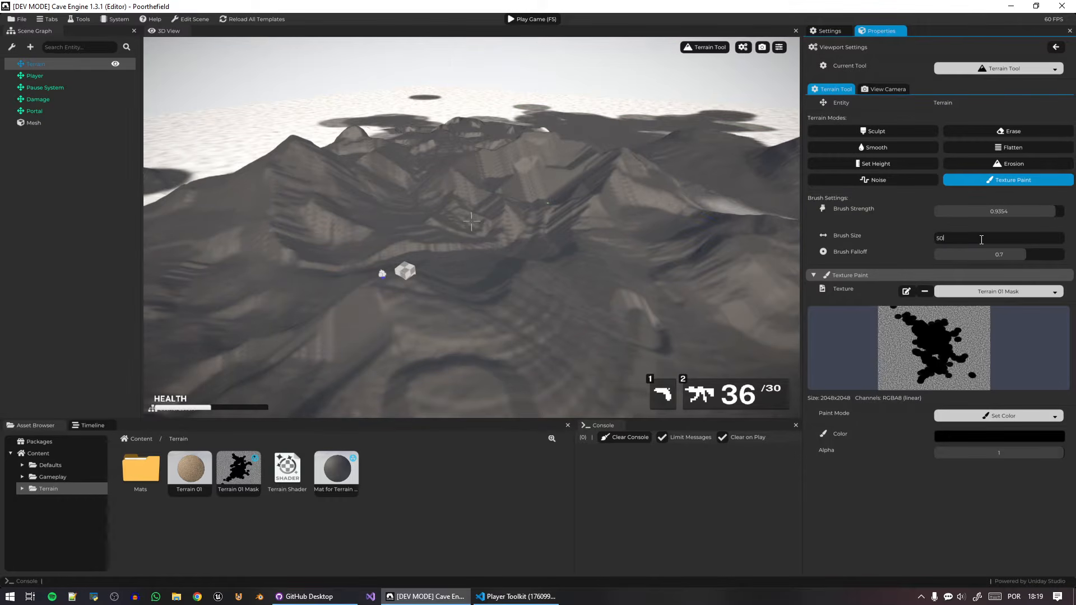
type("0")
key("Return")
mouse_move(471, 109)
left_mouse_down()
mouse_move(321, 139)
mouse_move(810, 165)
left_mouse_up()
right_click_drag(605, 143, 434, 147)
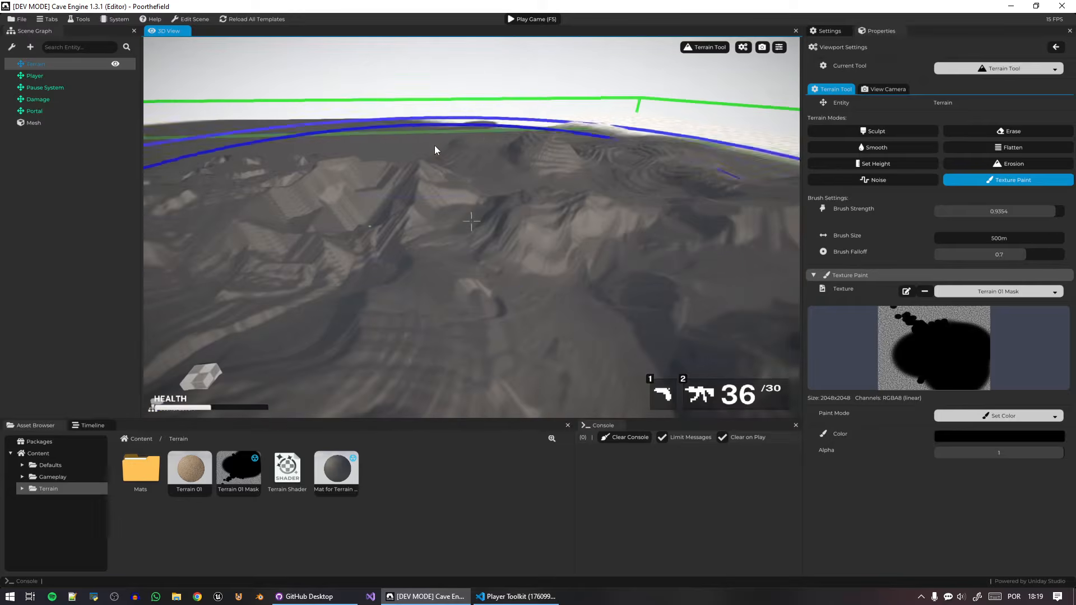
mouse_move(435, 146)
left_mouse_down()
mouse_move(654, 120)
mouse_move(730, 170)
mouse_move(447, 164)
left_mouse_up()
right_click_drag(447, 164, 403, 156)
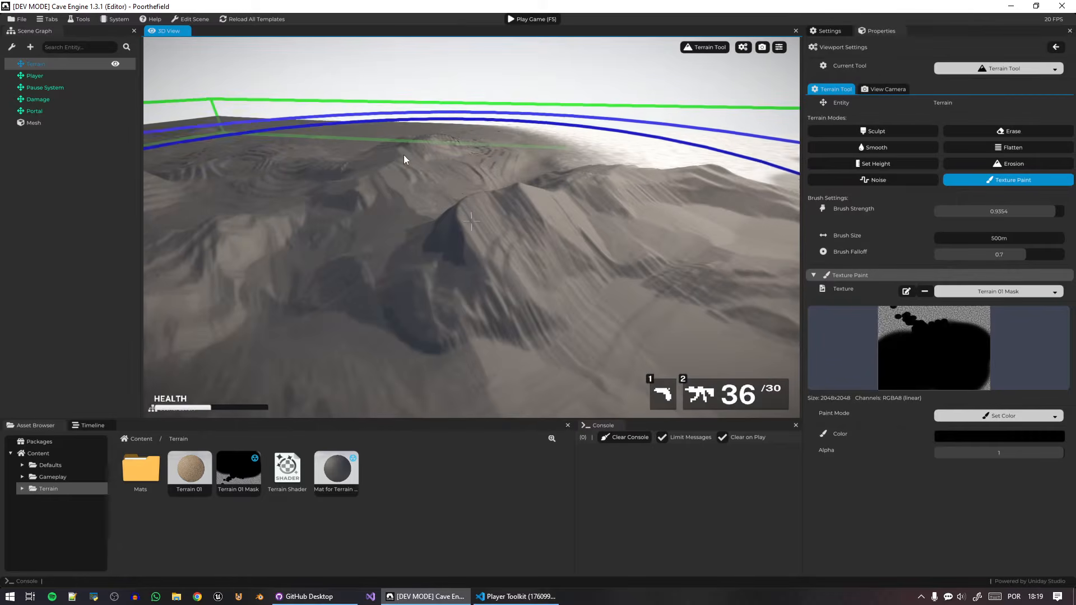
mouse_move(505, 157)
left_mouse_down()
mouse_move(755, 148)
mouse_move(681, 169)
left_mouse_up()
right_click_drag(667, 168, 527, 167)
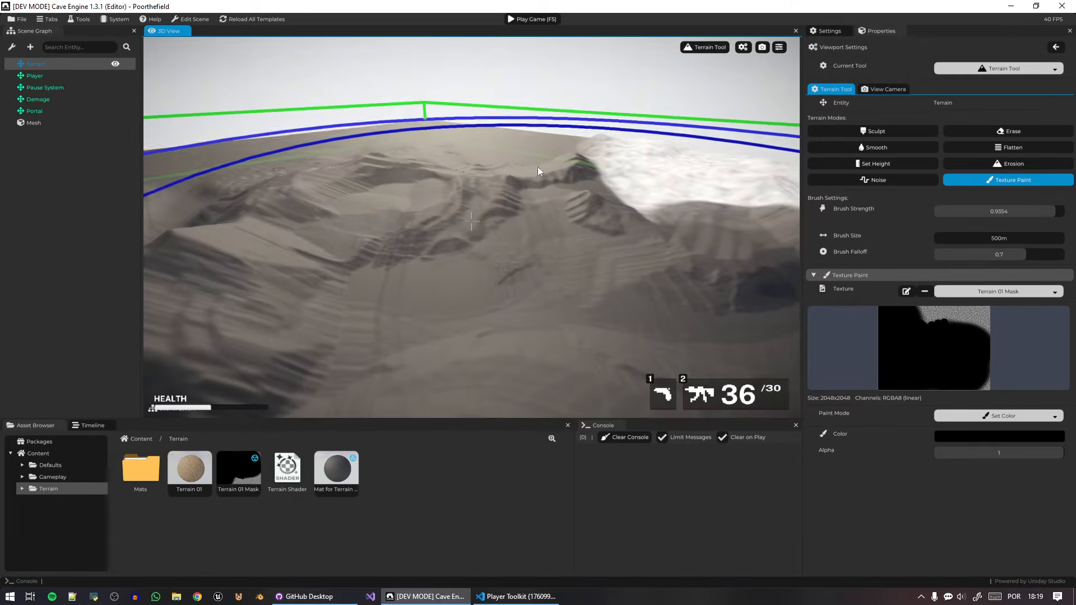
mouse_move(537, 166)
left_mouse_down()
mouse_move(713, 155)
mouse_move(681, 157)
left_mouse_up()
right_click_drag(681, 156, 477, 156)
mouse_move(476, 156)
left_mouse_down()
mouse_move(651, 155)
mouse_move(472, 152)
left_mouse_up()
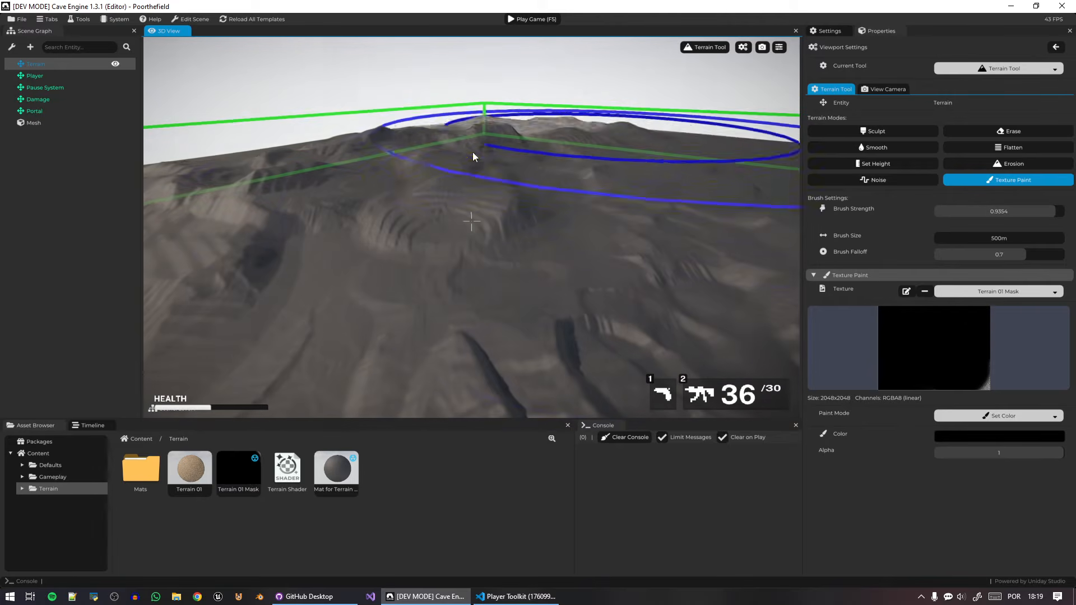
right_click_drag(568, 172, 689, 285)
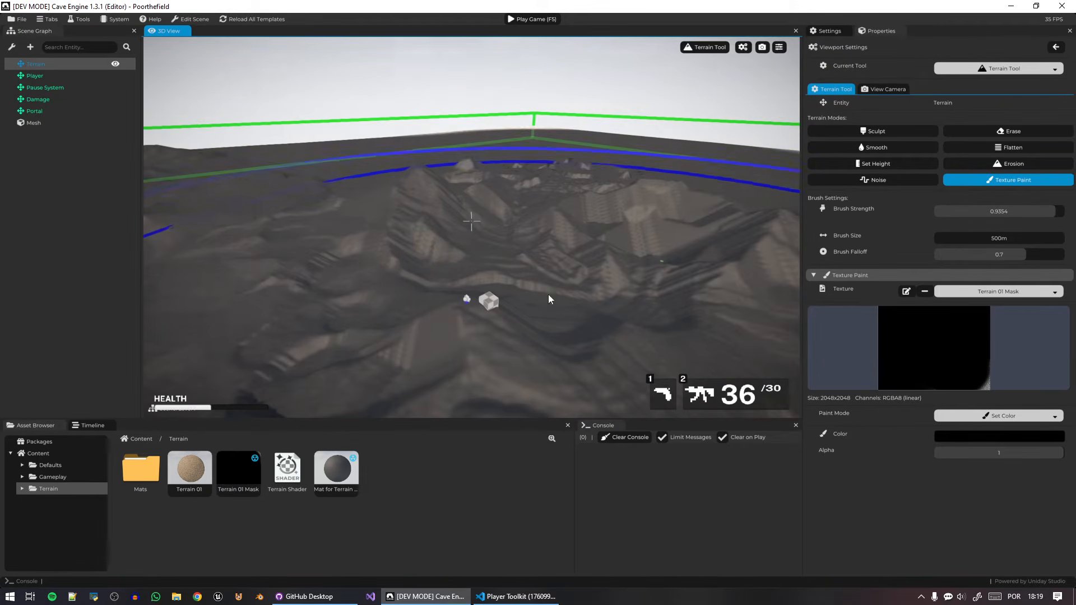
Reduce the texture paint brush size to 30 m.
double_click(1002, 236)
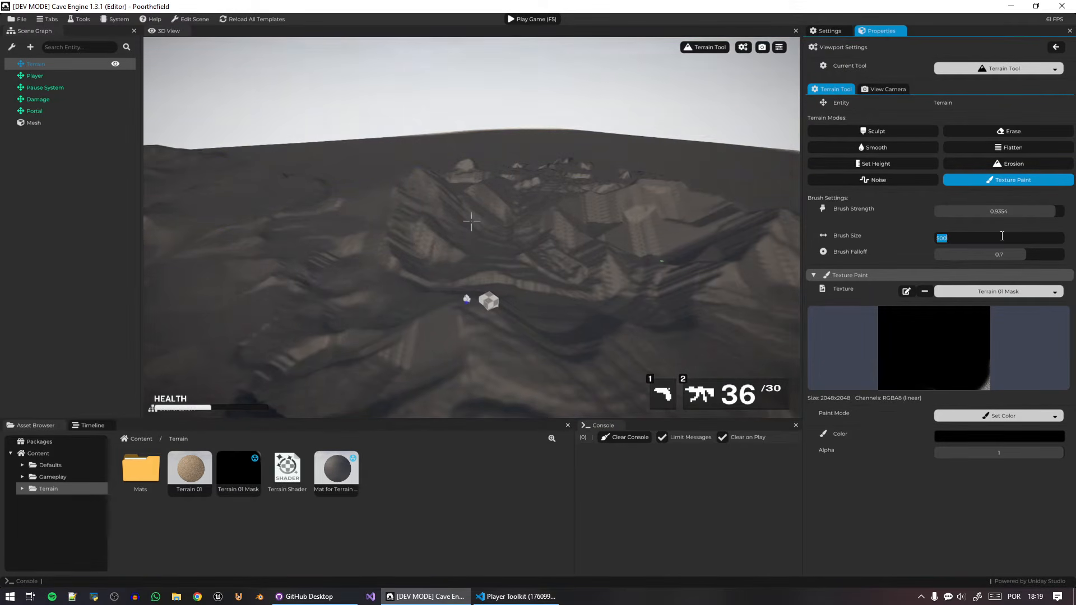
type("30")
key("Return")
mouse_move(570, 314)
right_mouse_down()
mouse_move(641, 362)
mouse_move(544, 297)
right_mouse_up()
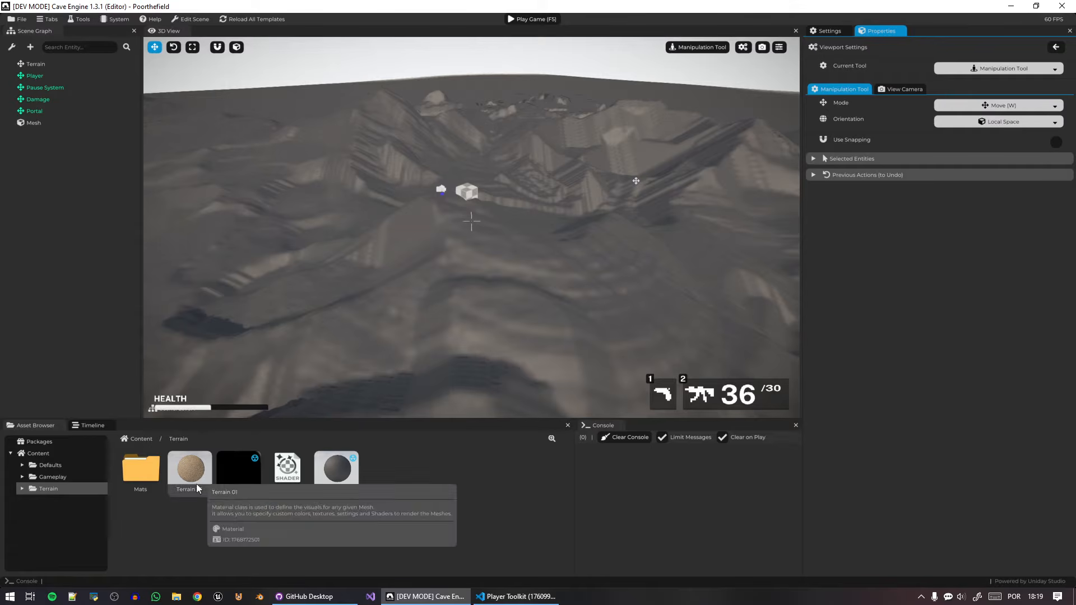
Reapply the Terrain 01 material to the terrain and delete the temporary material made for the mask preview.
left_click_drag(197, 483, 445, 249)
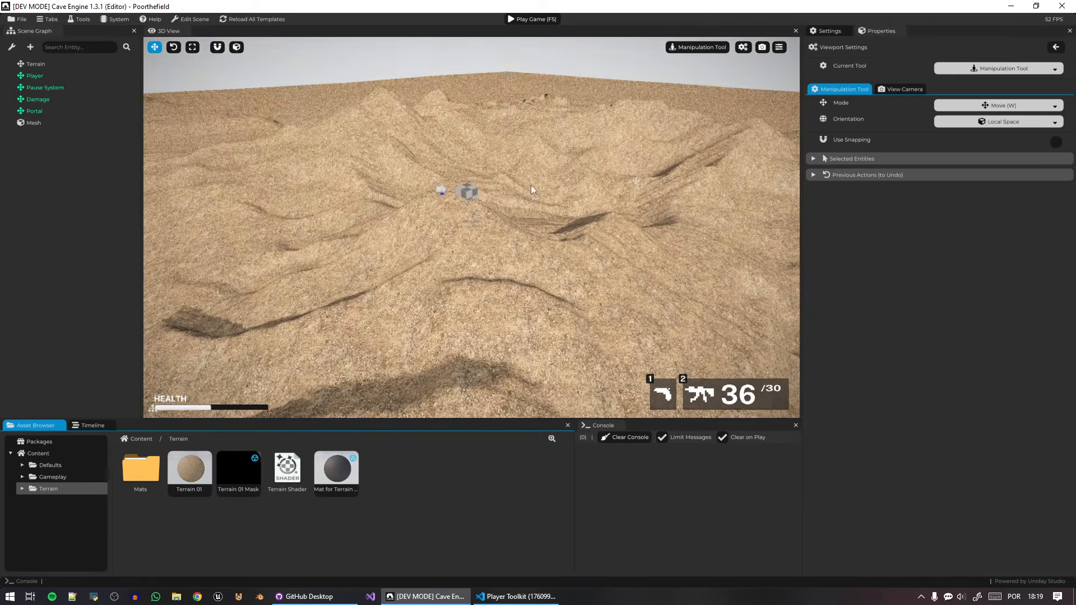
right_click(345, 462)
left_click(368, 520)
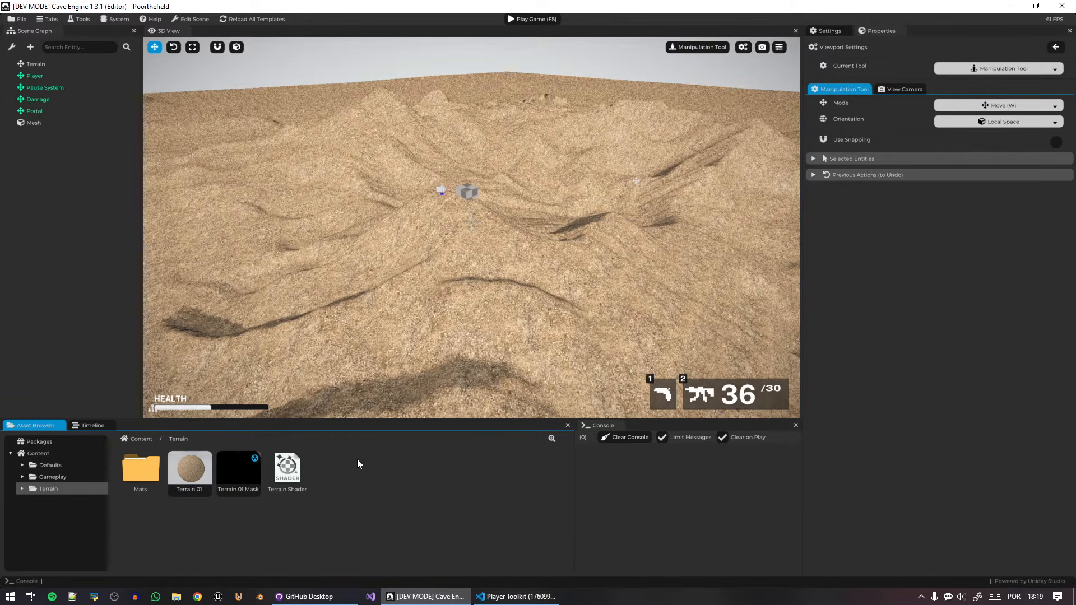
Save the project and hide the game UI in the 3D view.
key("ctrl+s")
right_click_drag(604, 221, 495, 234)
key("w")
key("u")
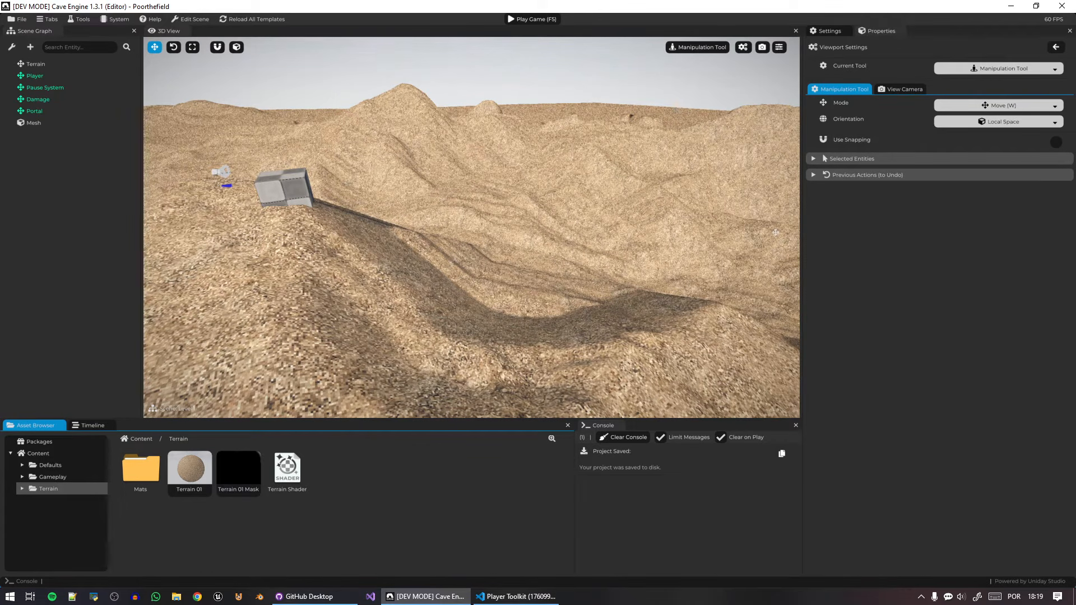
Open the Terrain Shader's fragment shader source for a look, and close it again.
key("alt+Tab")
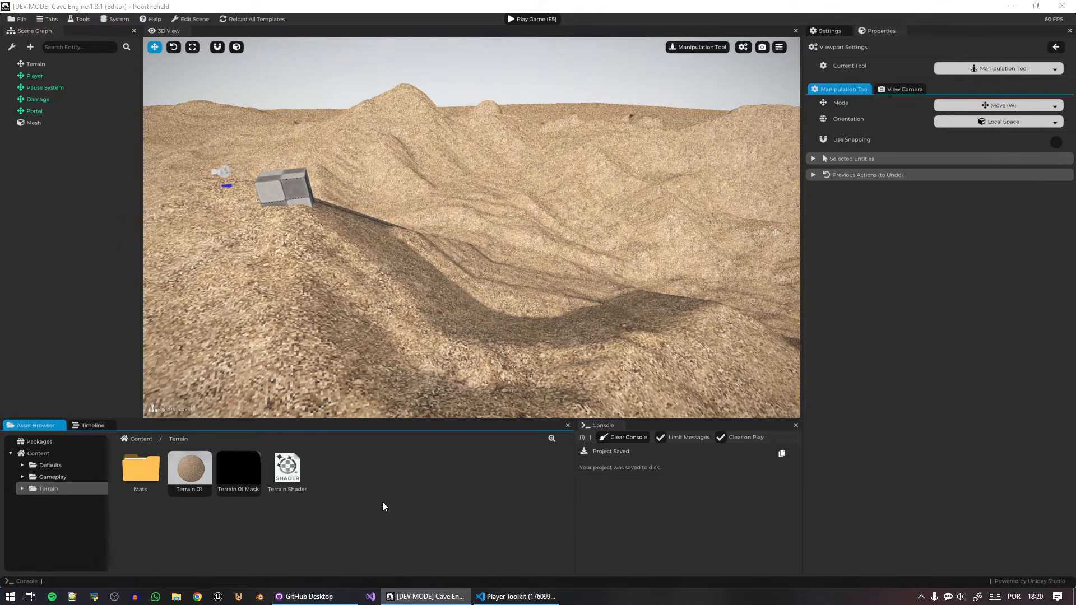
left_click(292, 471)
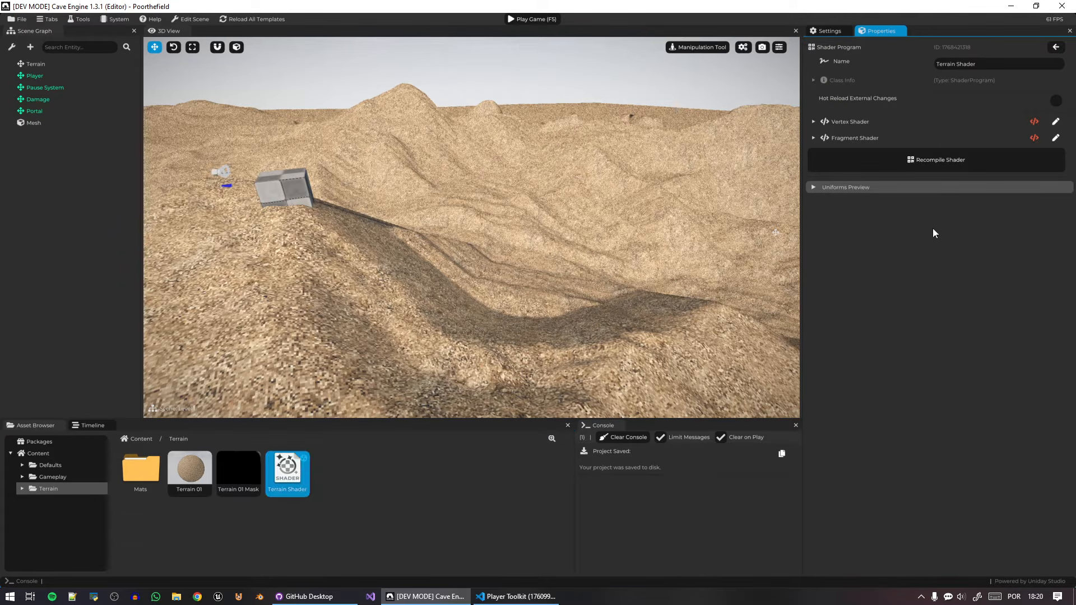
left_click(1055, 138)
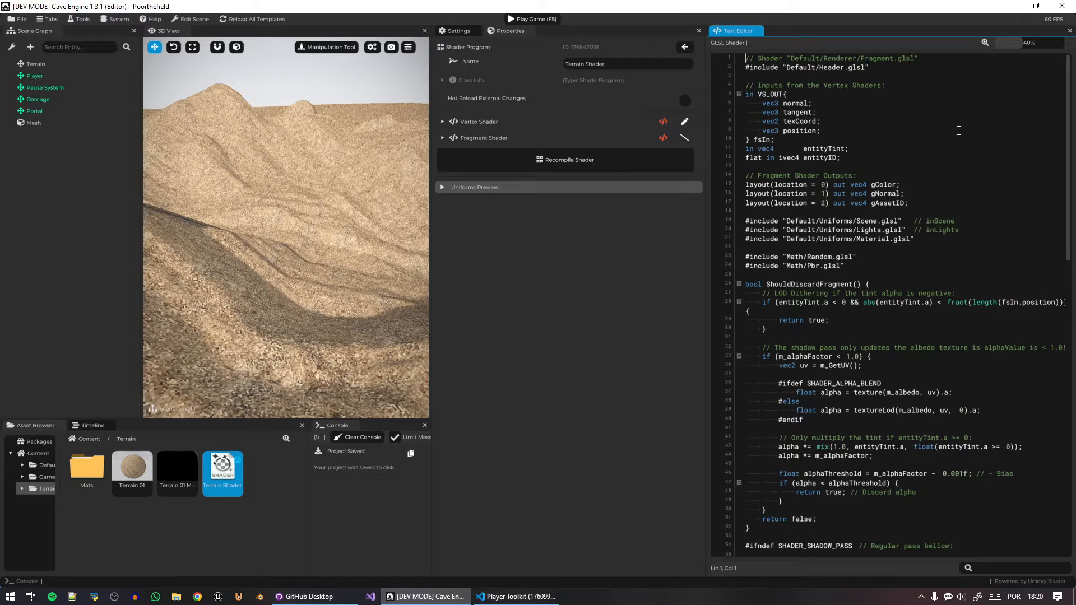
left_click(685, 138)
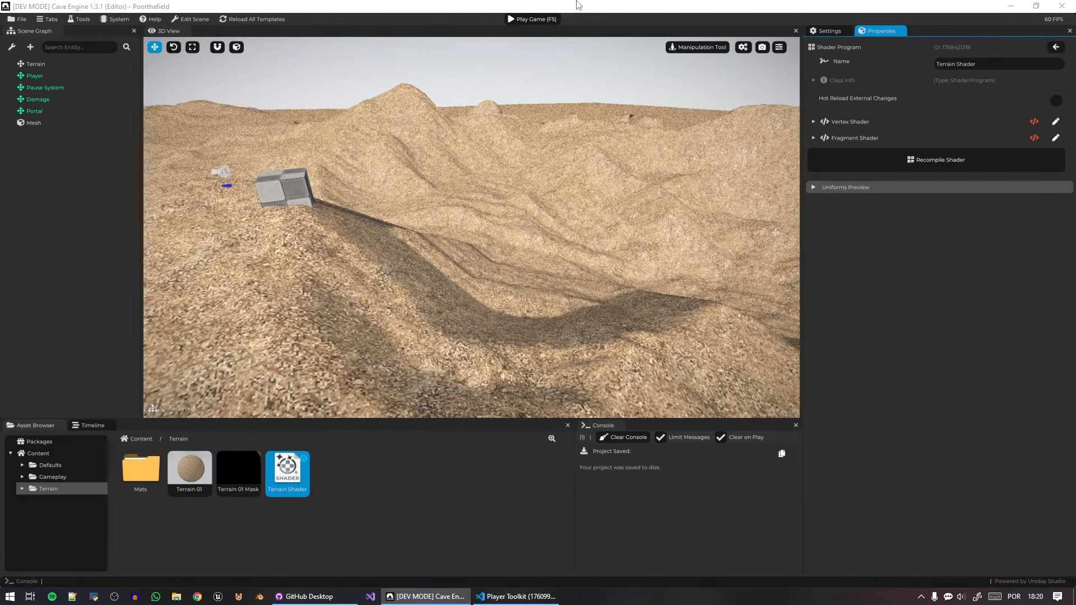
left_click(618, 3)
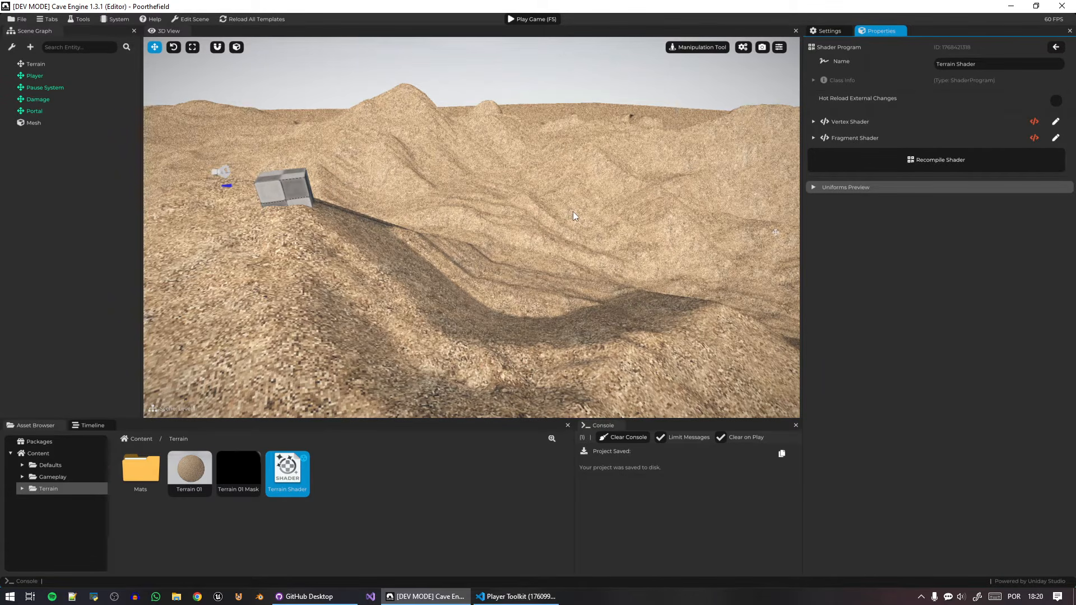
Save the project with the Terrain Shader asset still open.
key("ctrl+s")
left_click(12, 19)
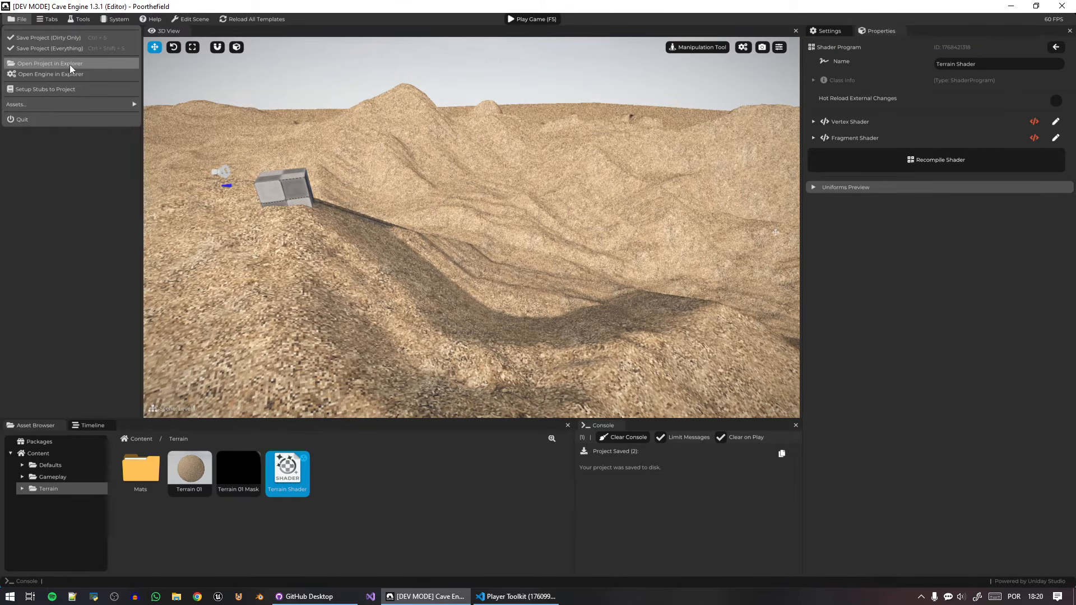
left_click(56, 194)
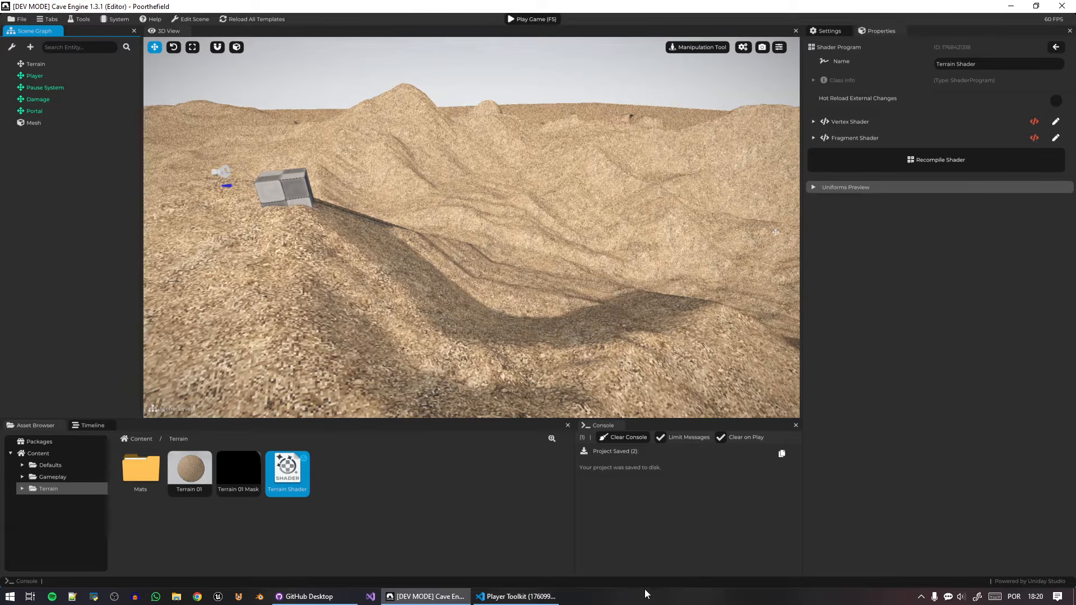
Open the project folder from the engine and, in Visual Studio Code, open the Terrain Shader .frag file from Content/Terrain.
left_click(19, 19)
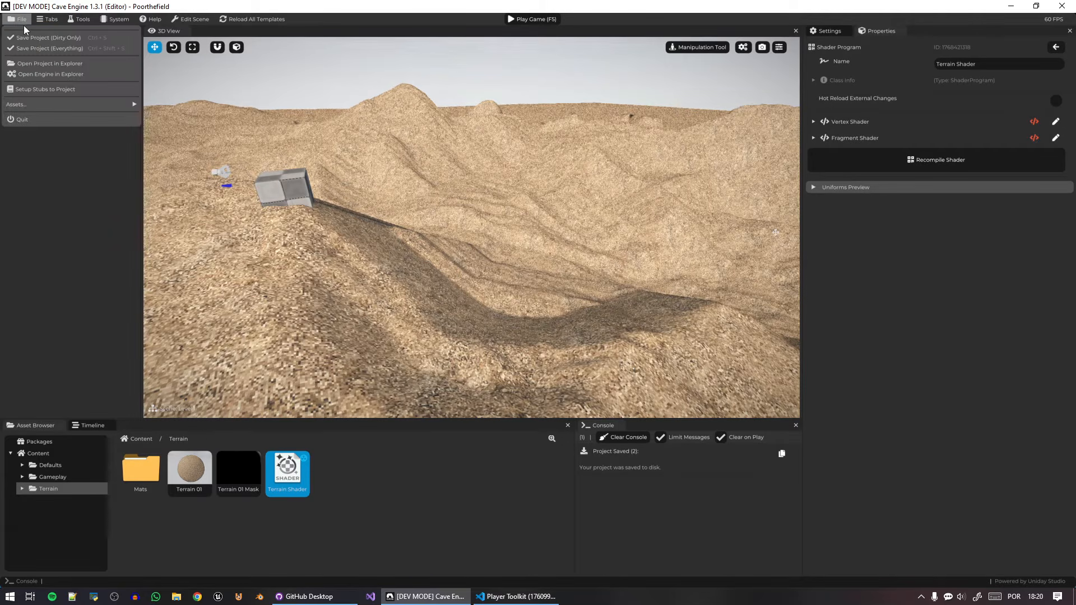
left_click(79, 67)
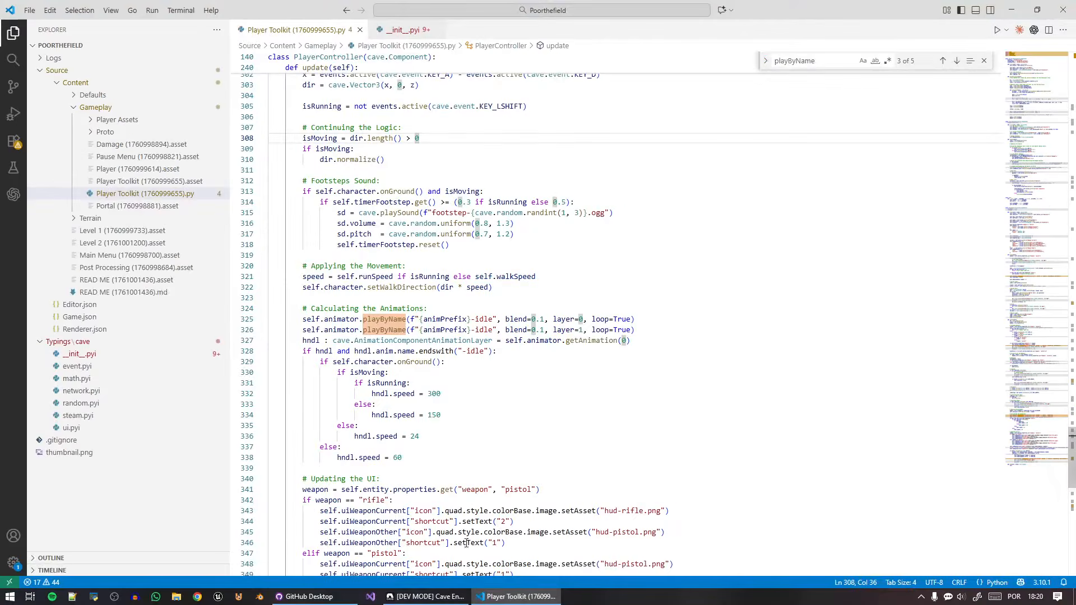
left_click(426, 597)
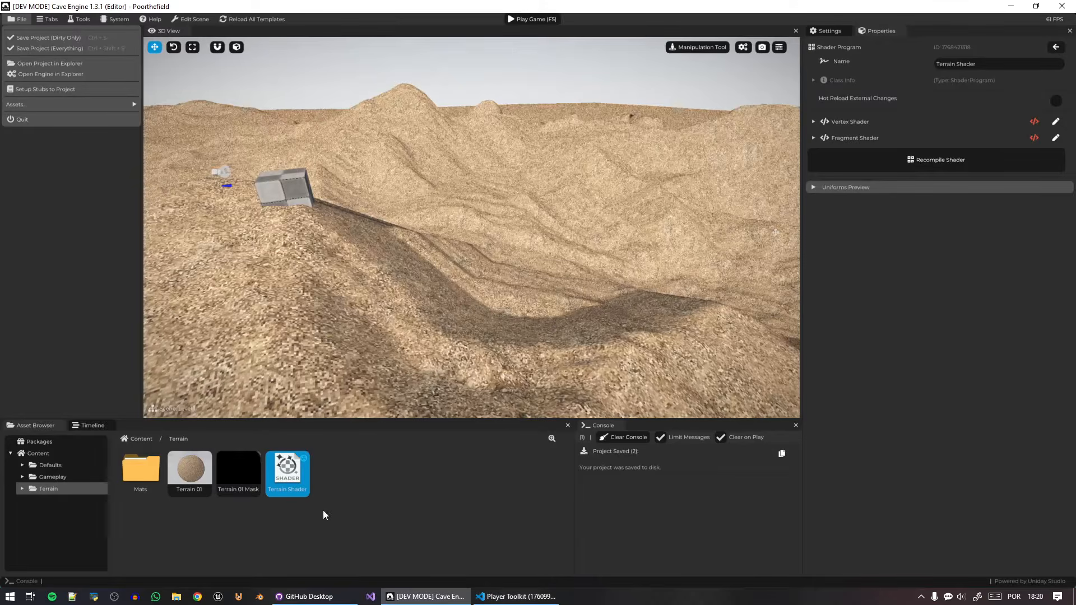
left_click(517, 597)
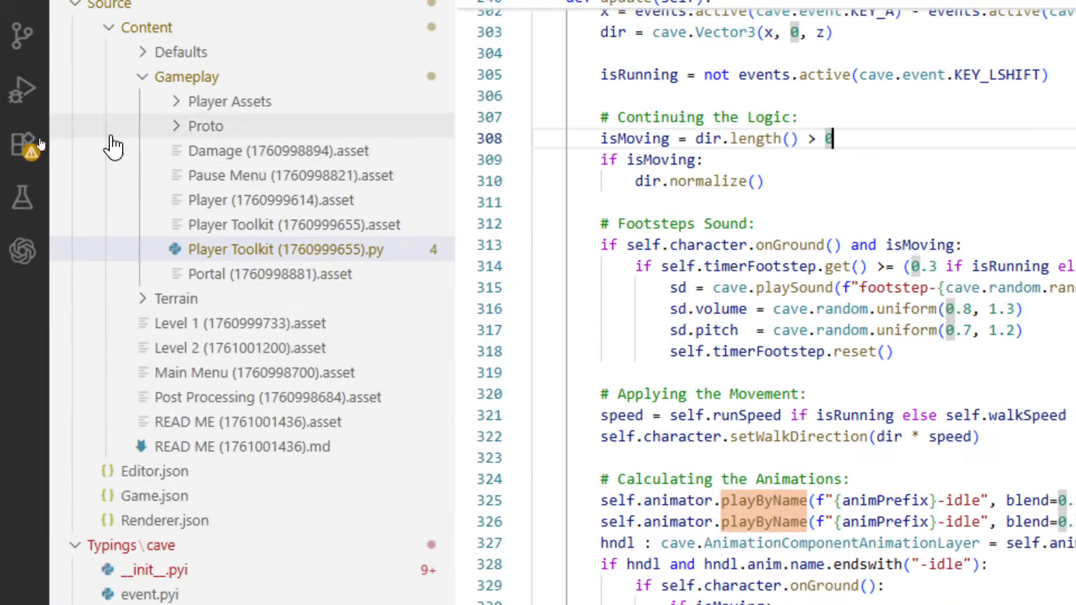
left_click(149, 300)
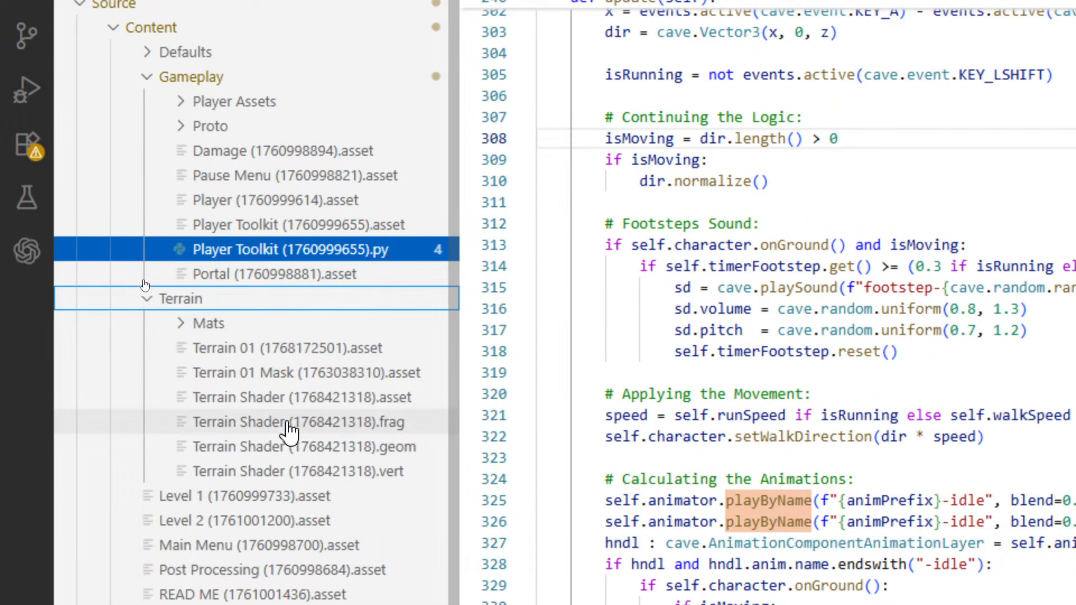
left_click(375, 426)
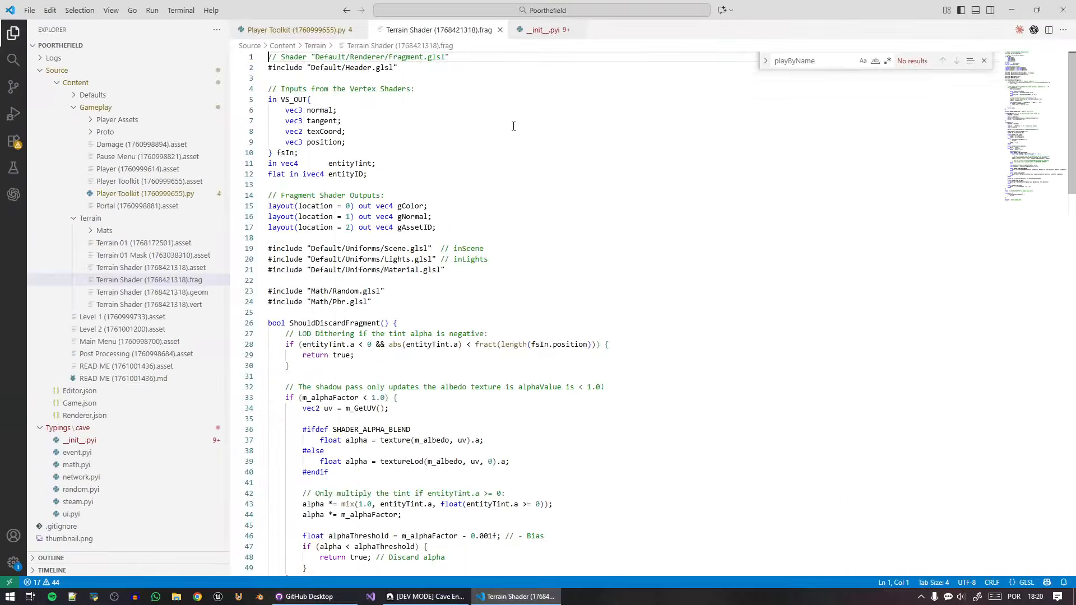
Examine the Terrain Shader fragment code, including its include lines and the mainBasic and main functions.
scroll(436, 374, "down", 5)
scroll(488, 337, "up", 5)
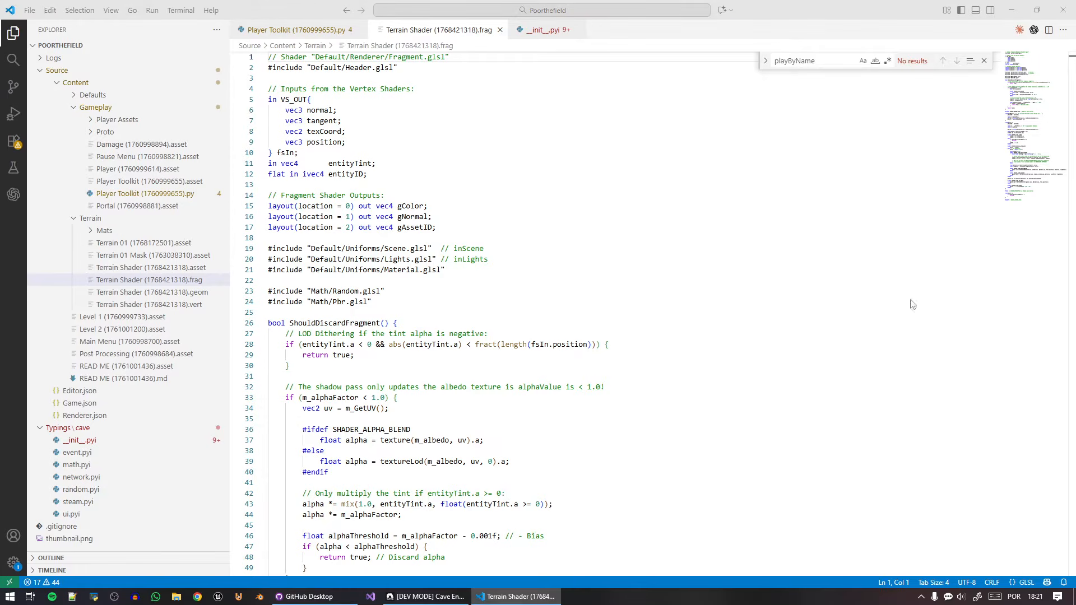
double_click(345, 292)
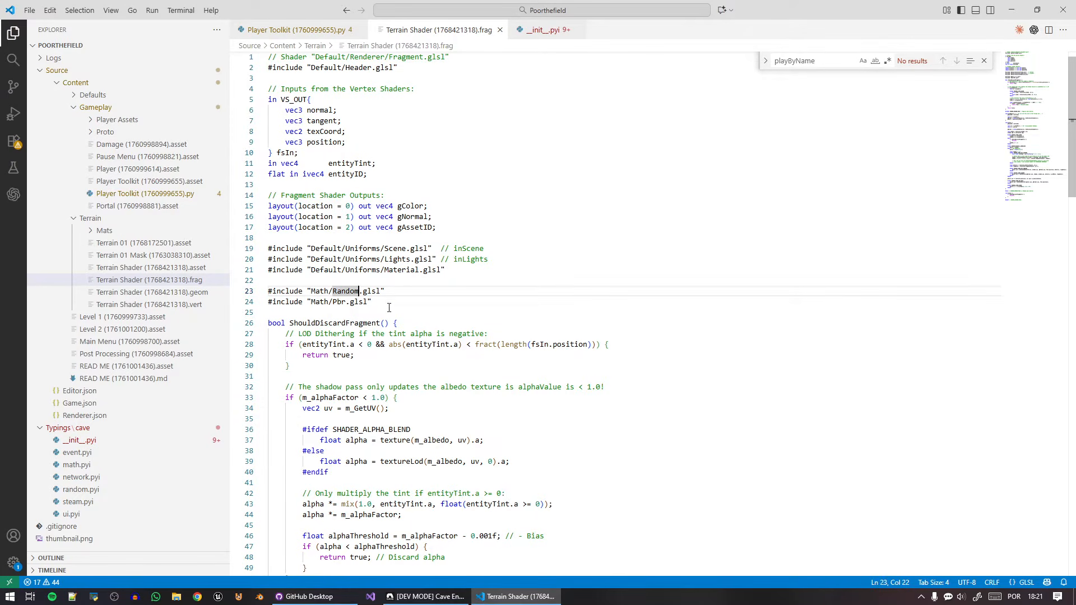
scroll(409, 319, "down", 13)
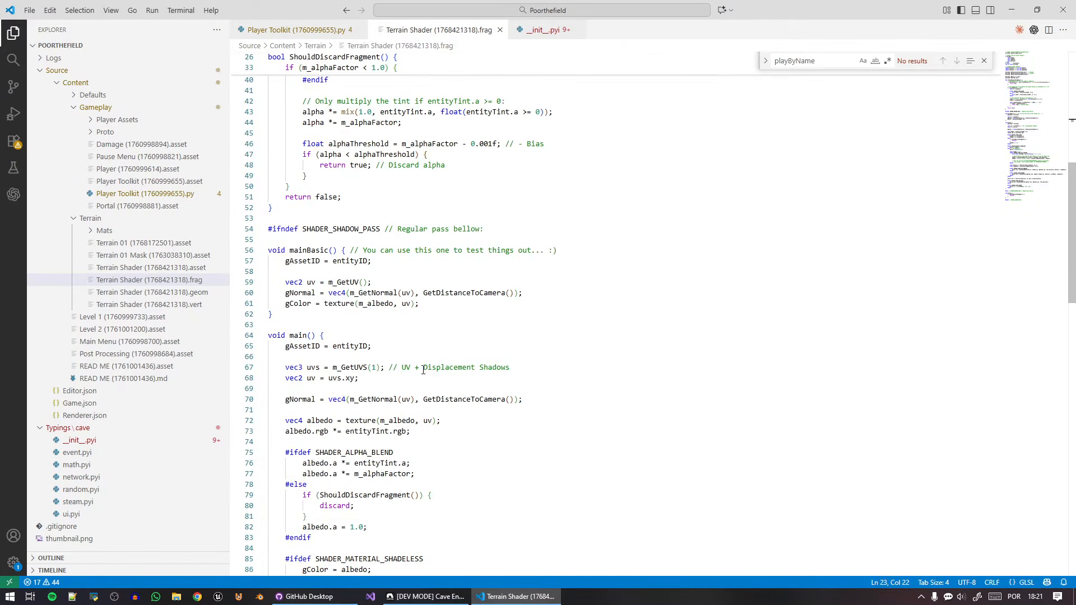
left_click_drag(287, 315, 263, 250)
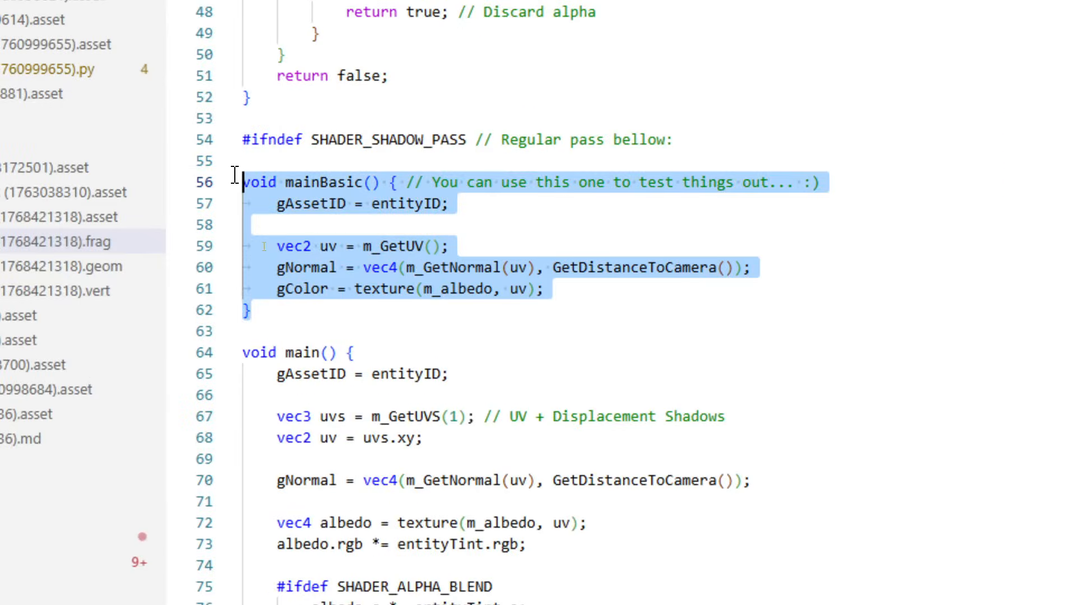
left_click(309, 352)
left_click(312, 314)
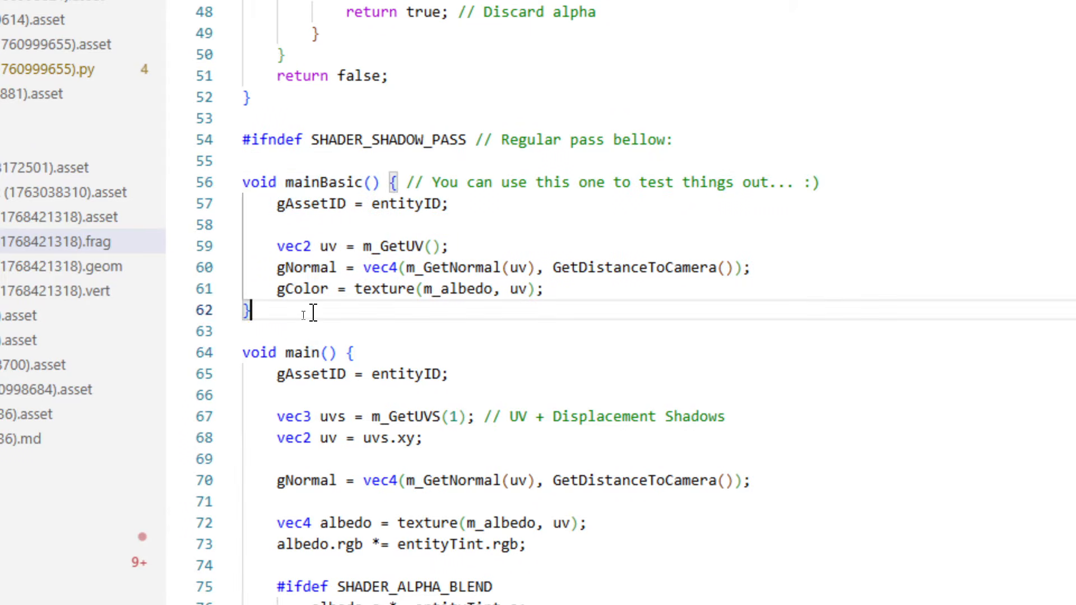
Swap the two function names, making the simple test function main and the full shading function mainBasic, and save the file.
left_click_drag(320, 185, 364, 187)
key("ctrl+x")
left_click(320, 353)
key("ctrl+v")
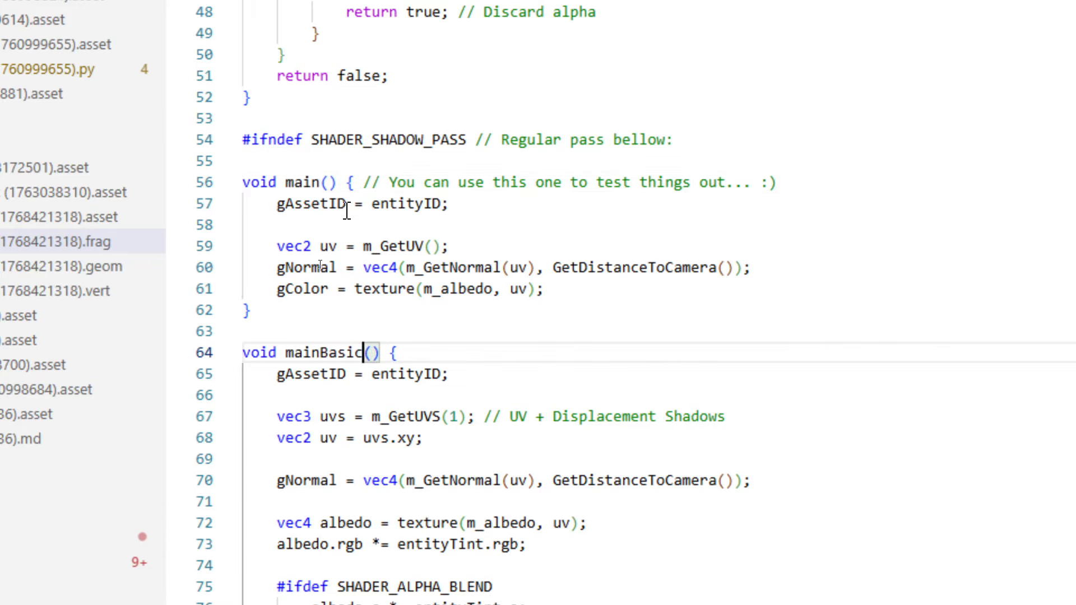
left_click(347, 206)
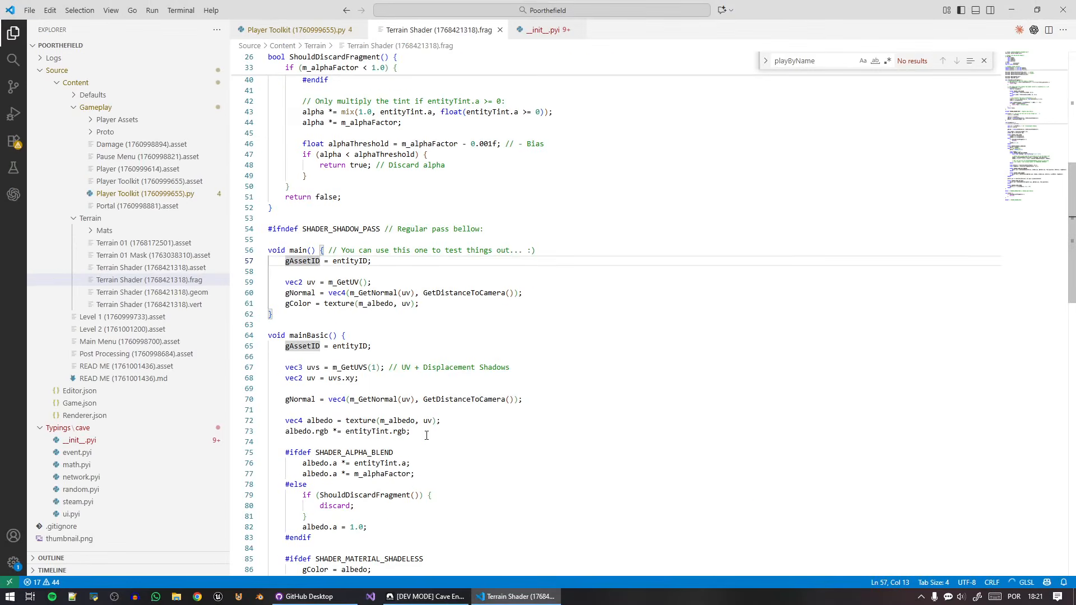
Switch to Cave Engine, recompile the Terrain Shader and inspect the terrain's basic shading in the 3D view.
key("alt+Tab")
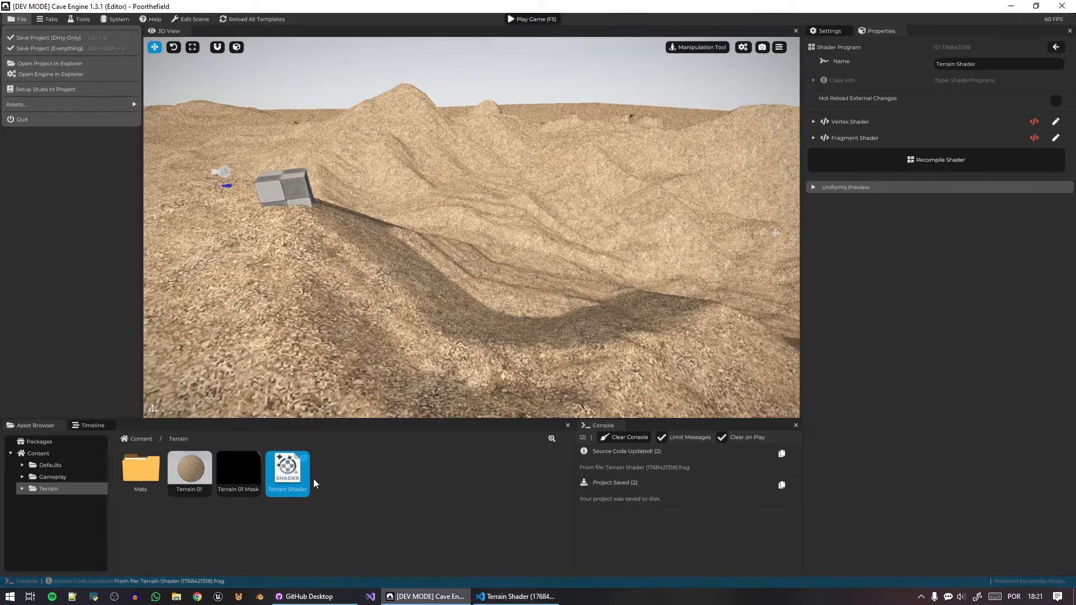
left_click(292, 475)
left_click(931, 164)
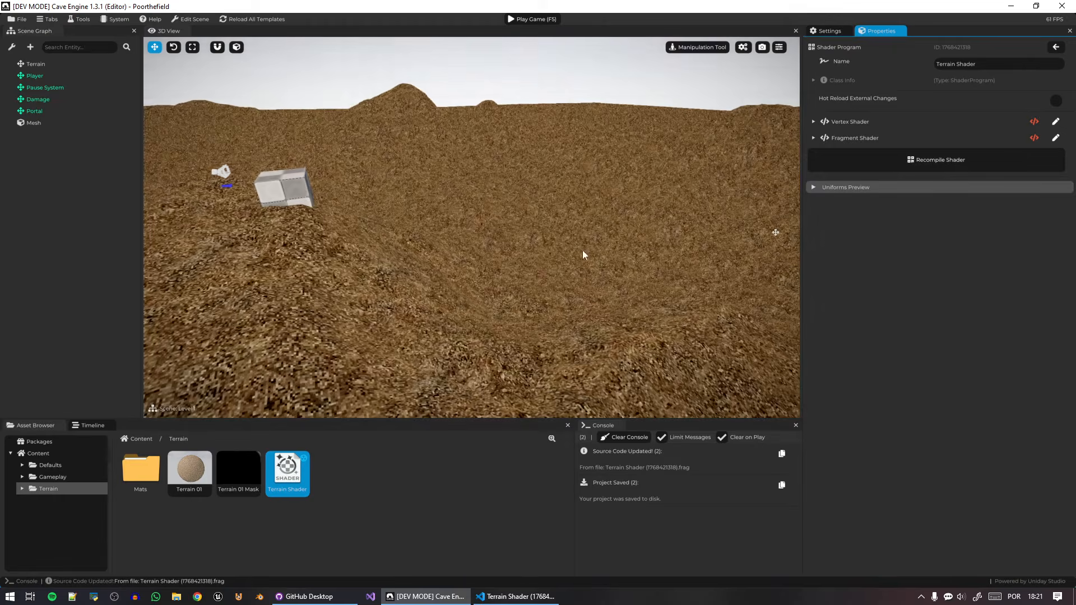
right_click_drag(582, 252, 477, 238)
key("w")
right_click_drag(639, 314, 757, 301)
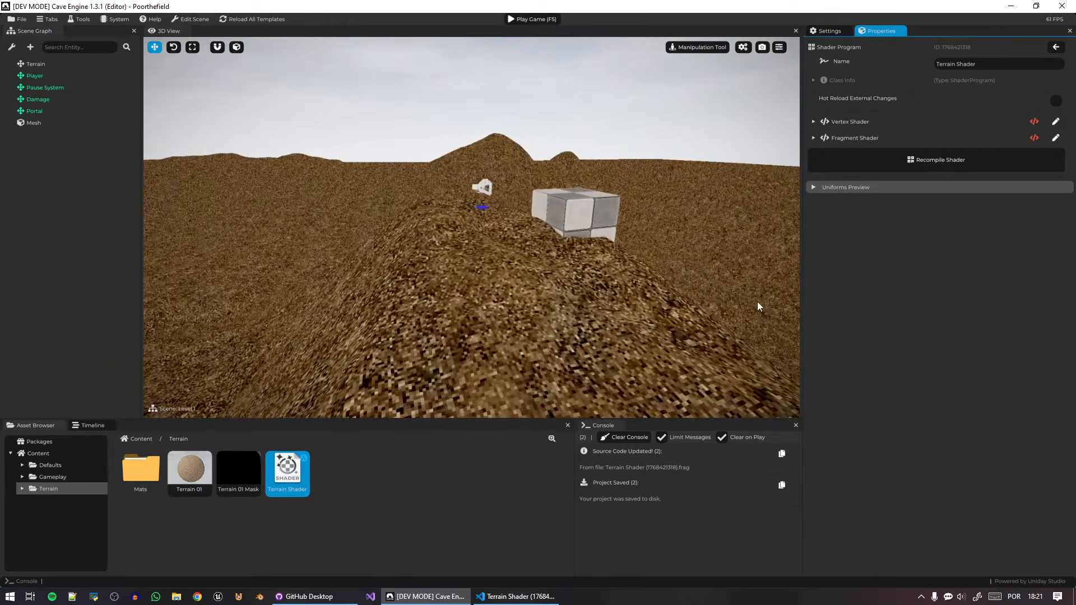
Restore the original mainBasic and main function names in the fragment code, and try recompiling the Terrain Shader in Cave Engine.
key("alt+Tab")
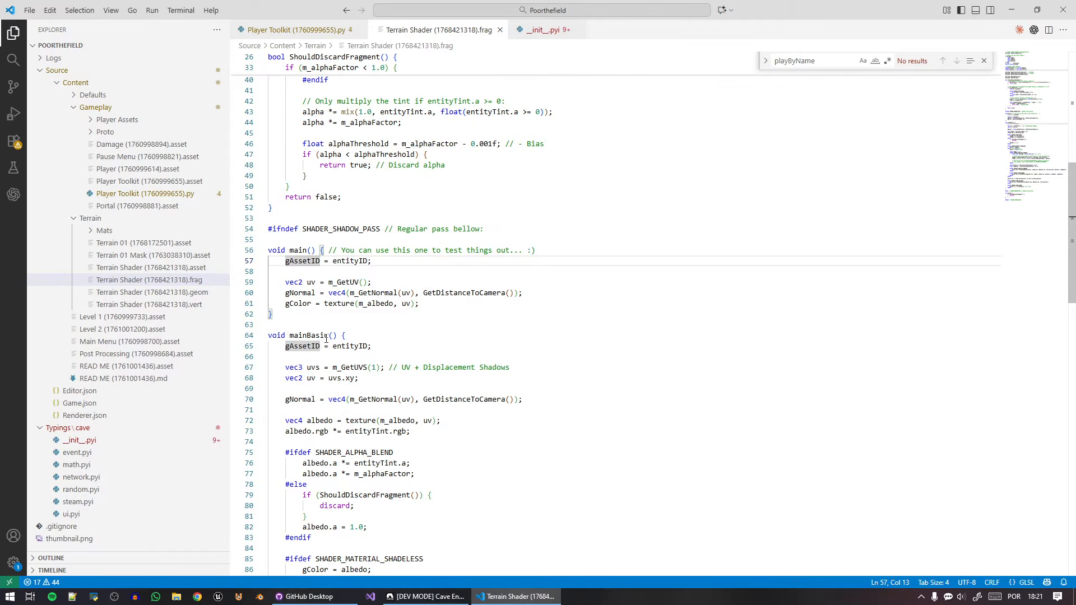
left_click_drag(327, 338, 319, 336)
key("BackSpace")
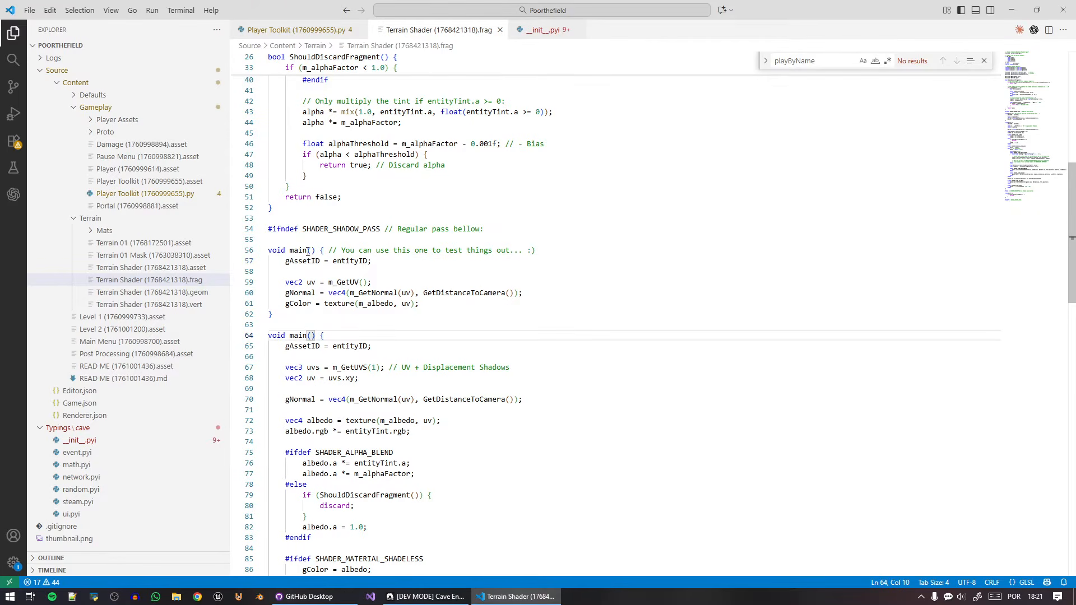
left_click(307, 252)
key("ctrl+v")
key("alt+Tab")
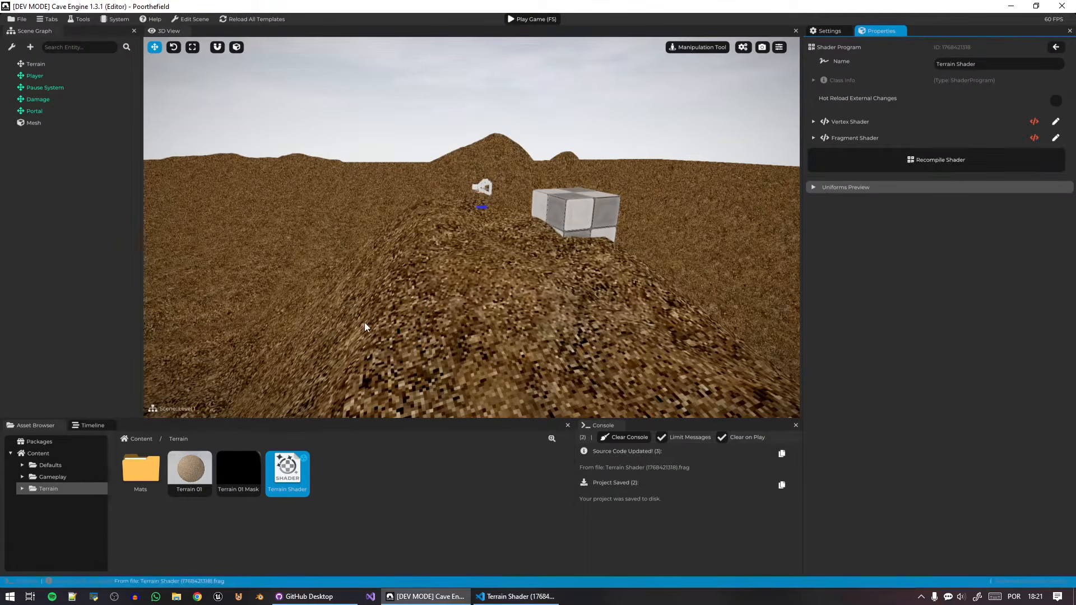
left_click(956, 163)
left_click(625, 319)
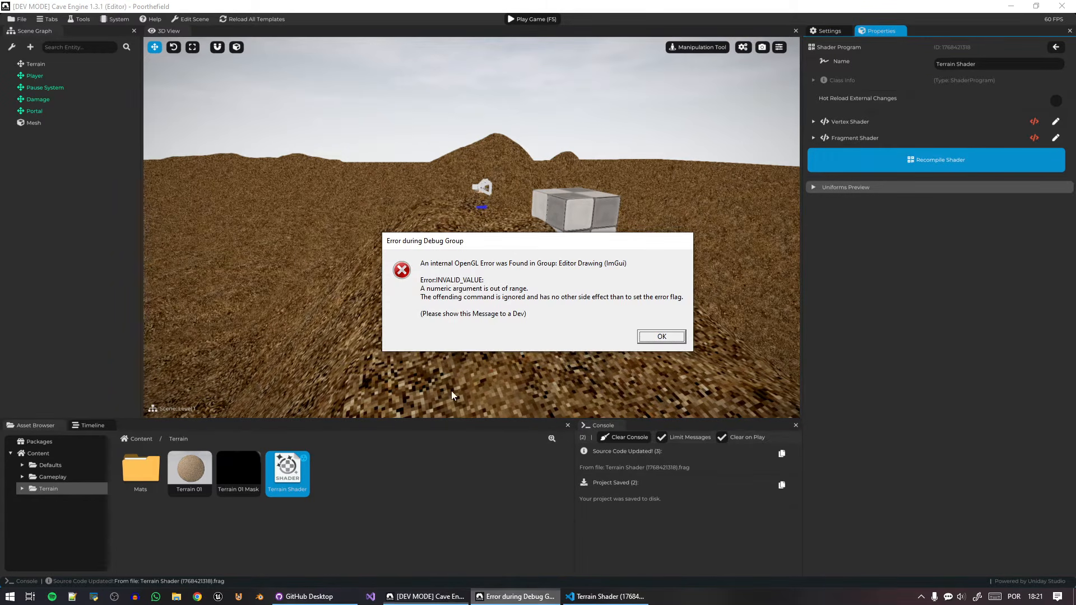
left_click(654, 336)
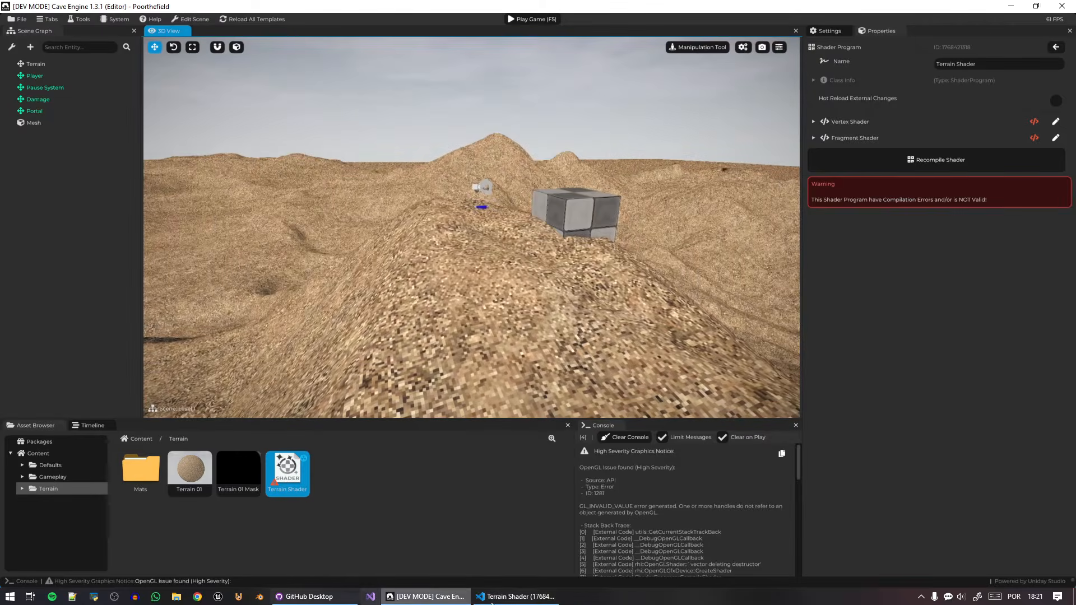
Save the fragment code again with the original function names and recompile the Terrain Shader in Cave Engine.
key("alt+Tab")
key("Left")
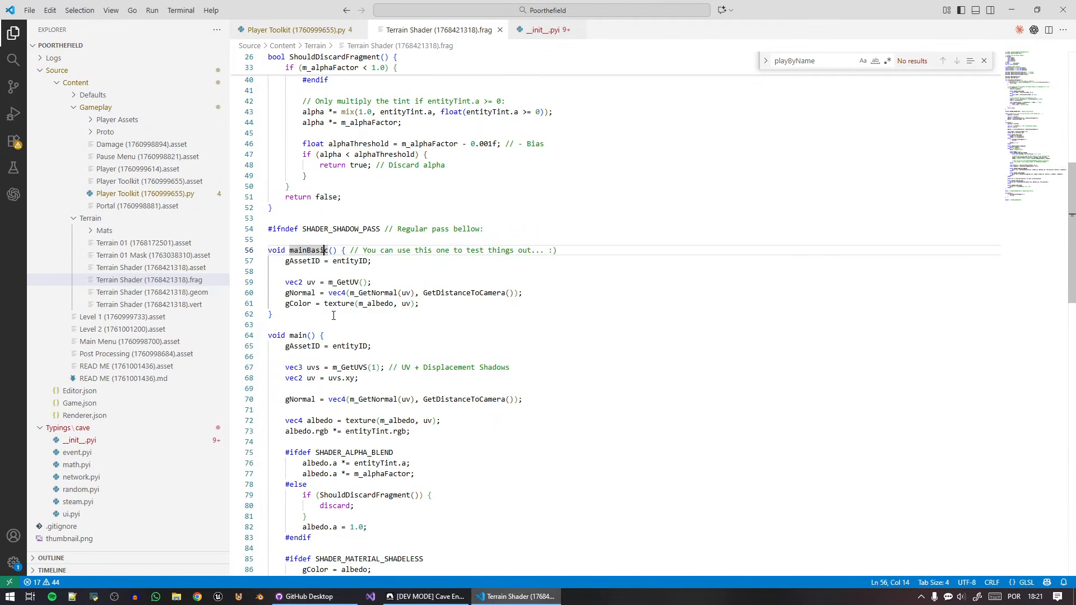
key("alt+Tab")
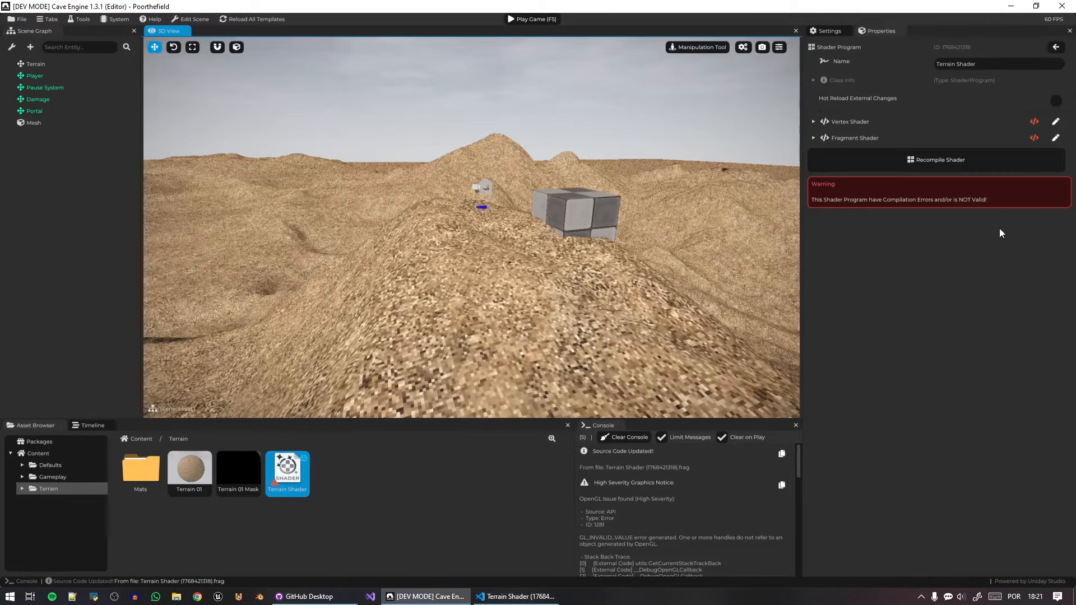
left_click(939, 164)
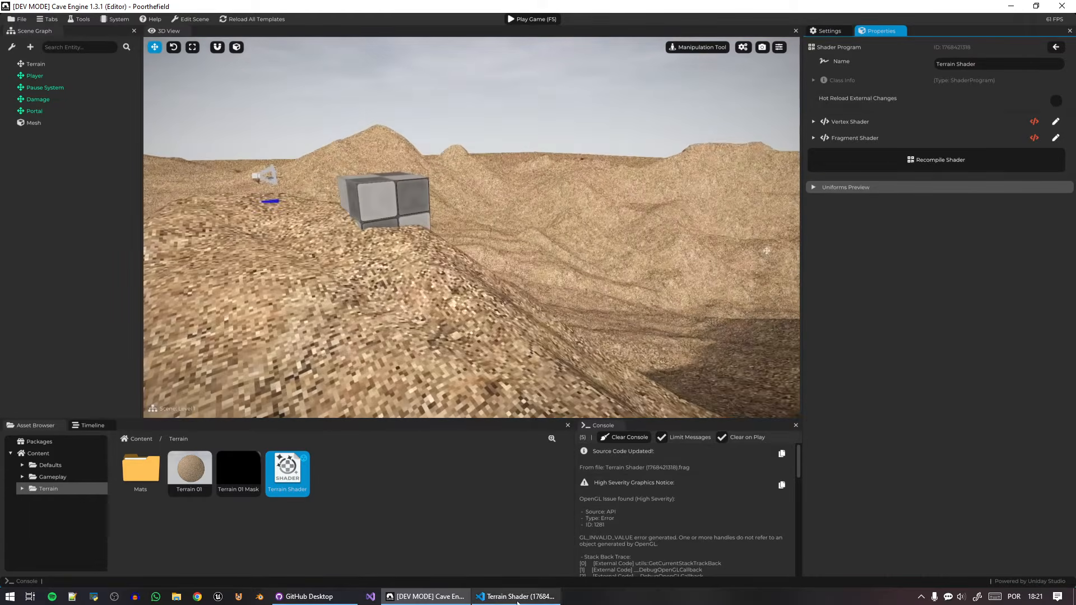
Look over the restored shader functions in the code editor, and open the Terrain 01 material in Cave Engine to view its uniforms.
key("alt+Tab")
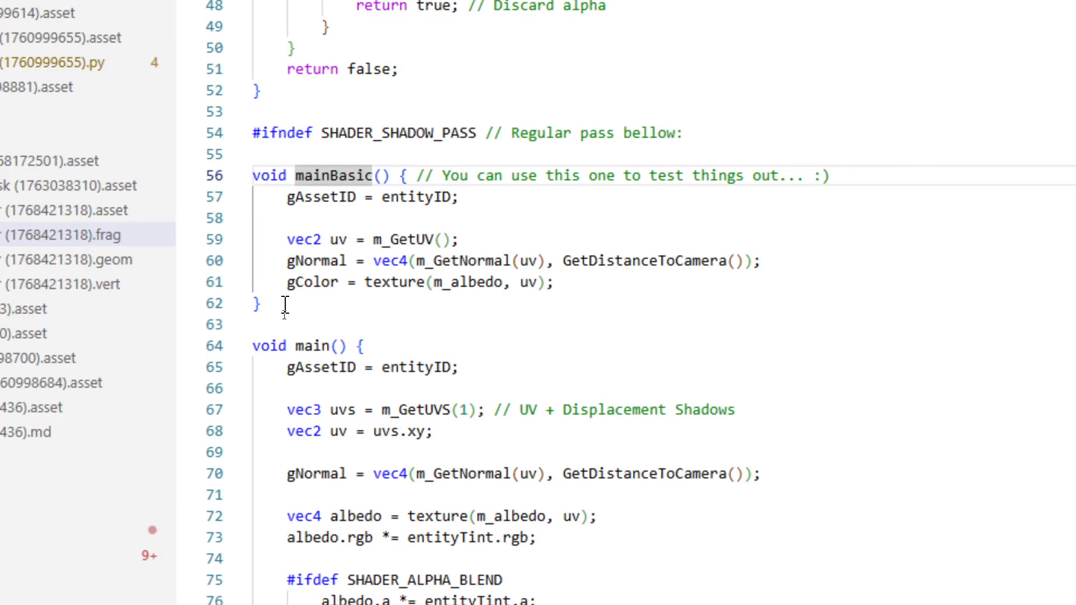
left_click(285, 304)
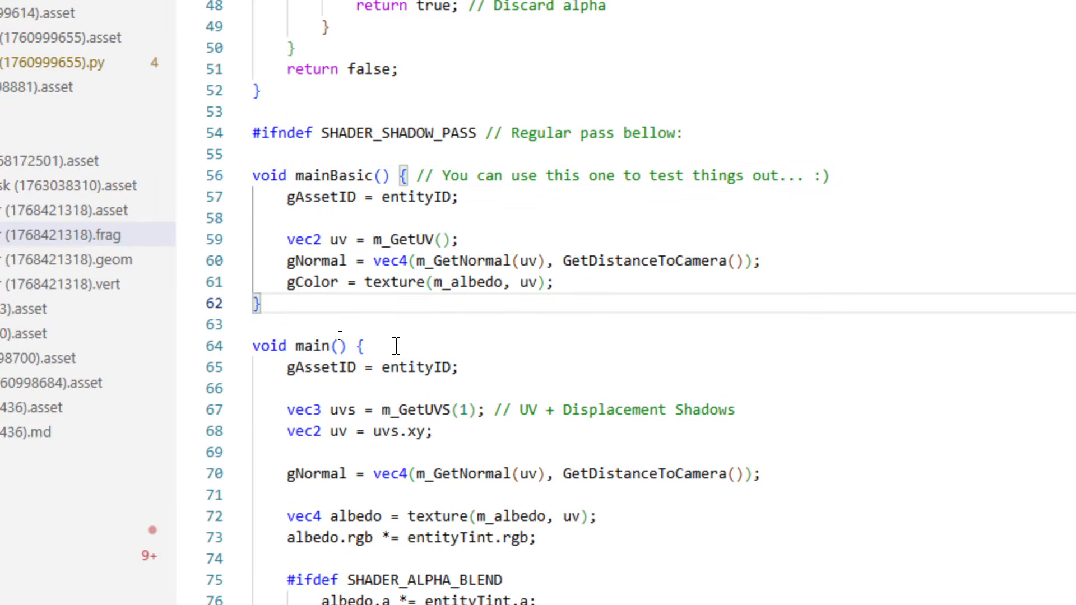
left_click(437, 596)
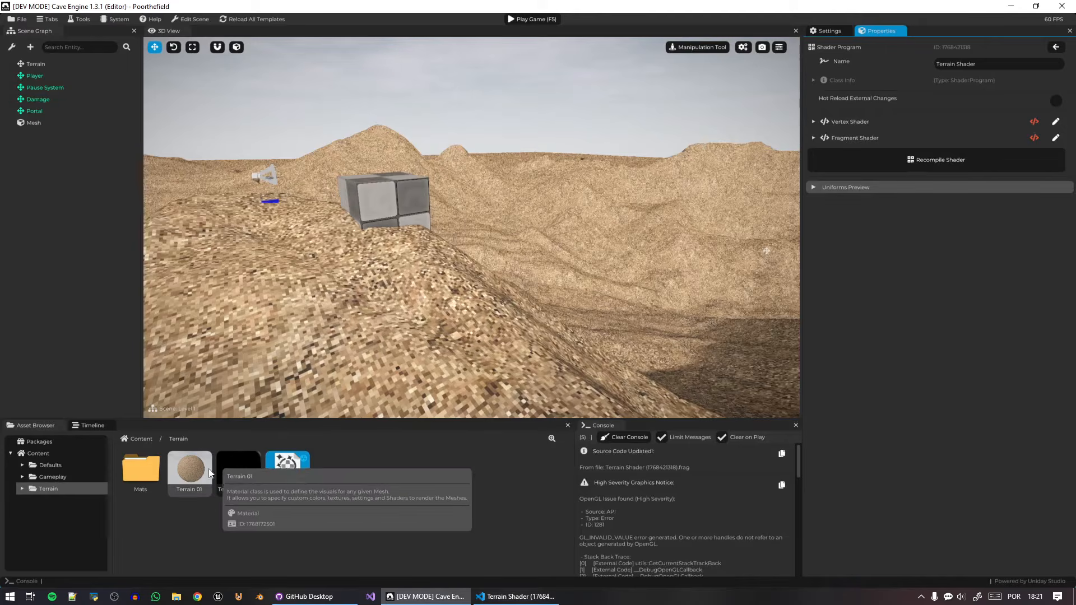
left_click(209, 474)
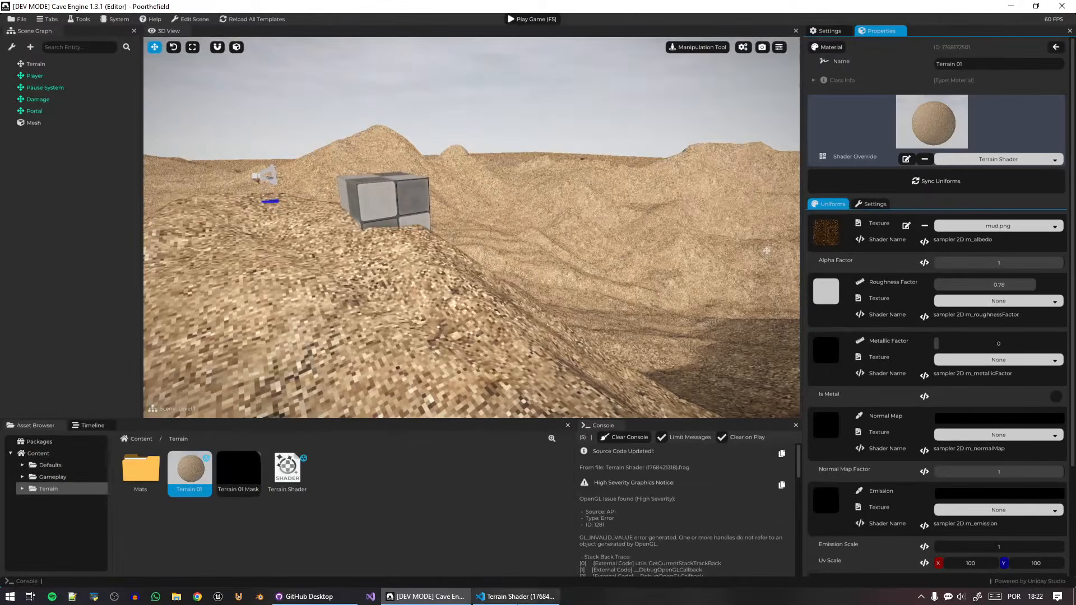
Compare the Default/Uniforms/Material.glsl include in the Terrain Shader's fragment code with the uniforms of the Terrain 01 material.
left_click(516, 596)
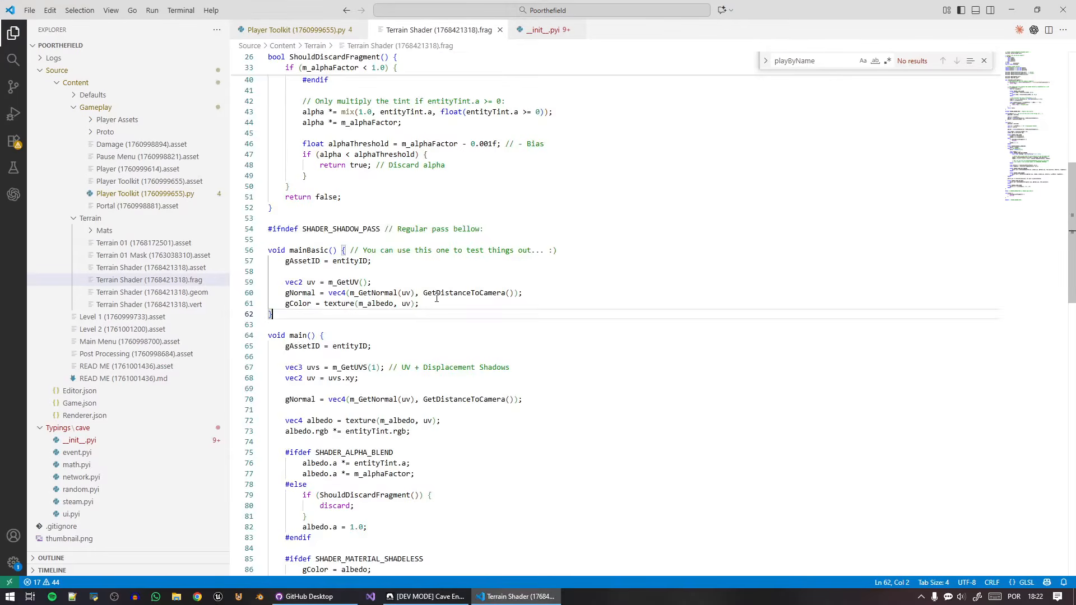
scroll(436, 298, "up", 10)
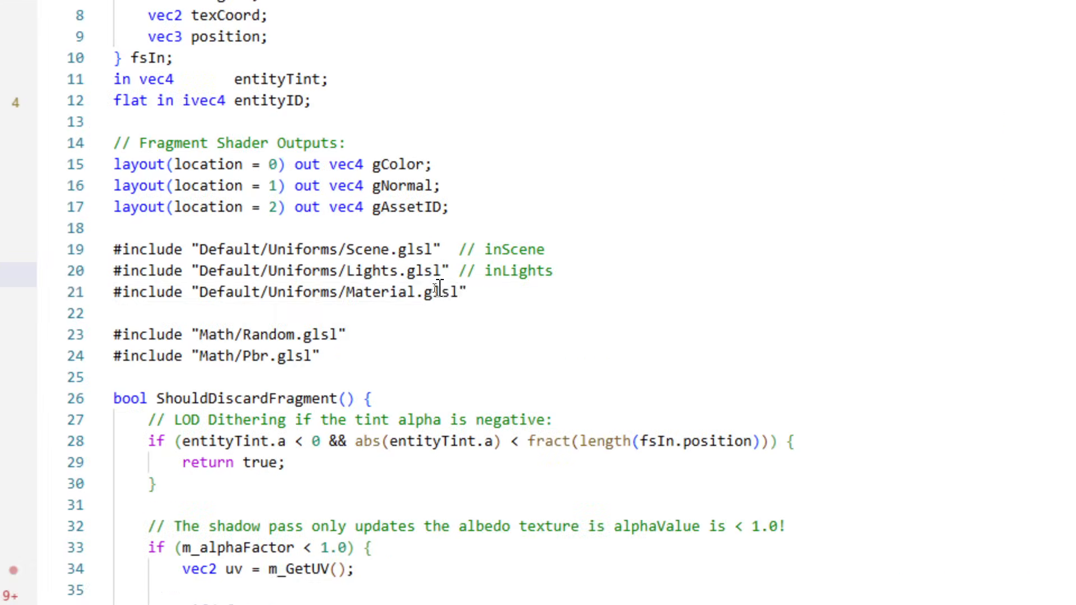
left_click_drag(447, 288, 311, 289)
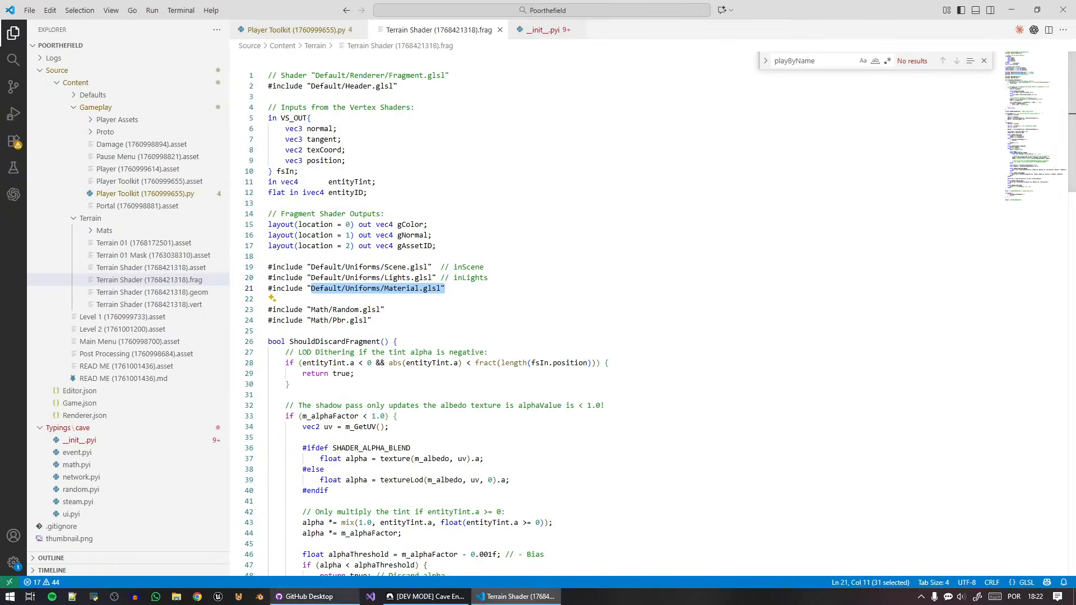
left_click(354, 596)
left_click(422, 598)
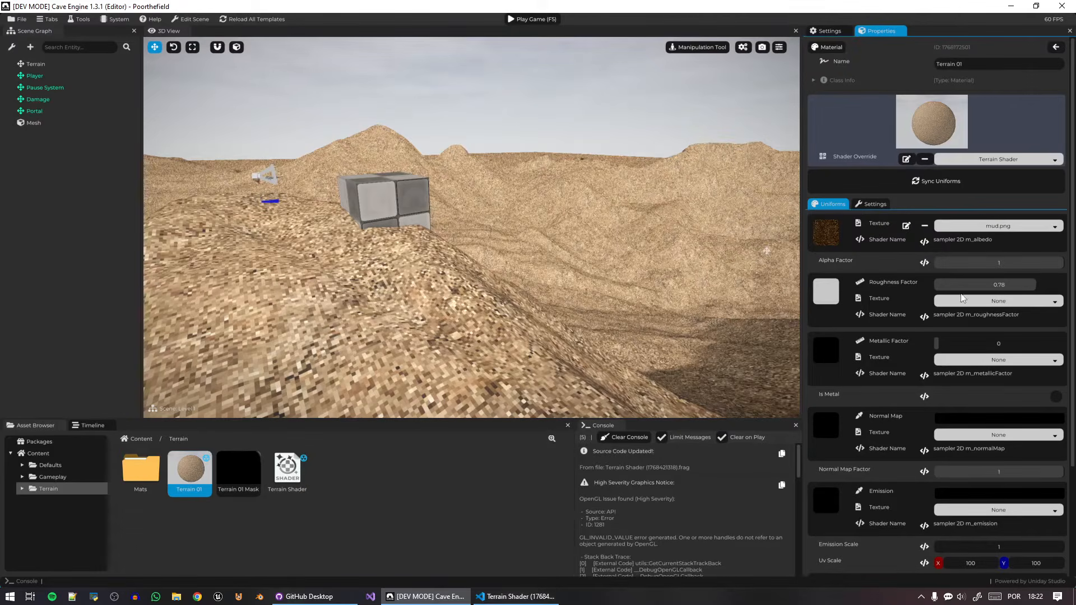
key("alt+Tab")
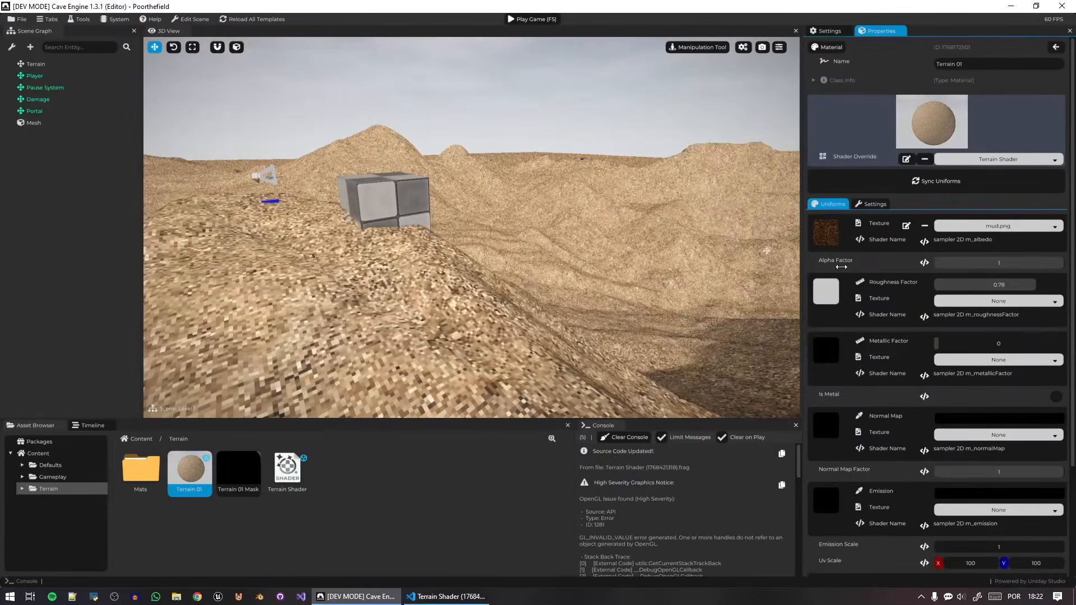
left_click(447, 597)
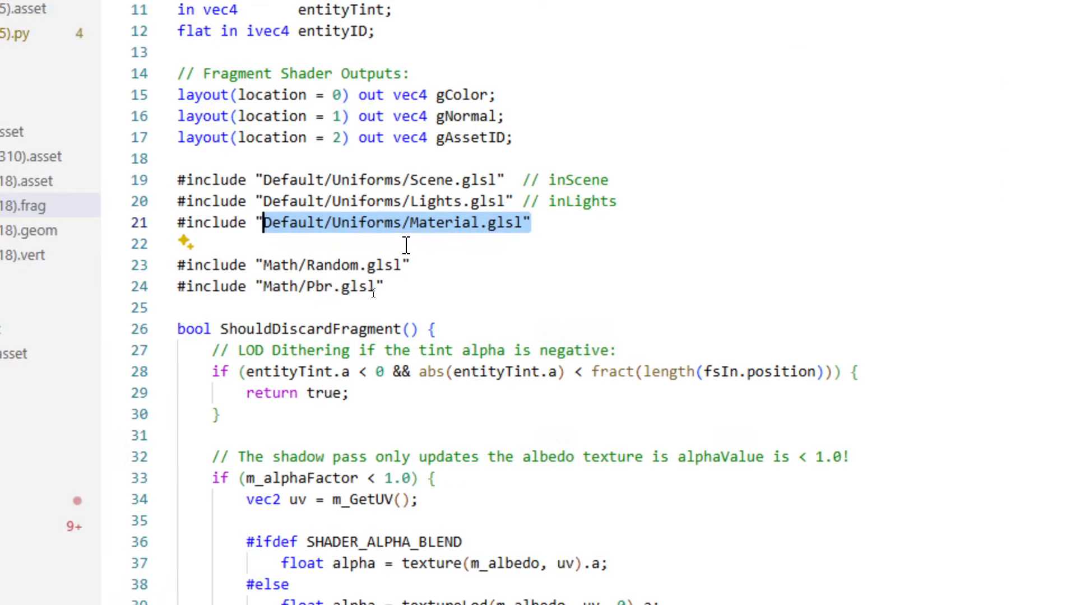
scroll(503, 375, "down", 10)
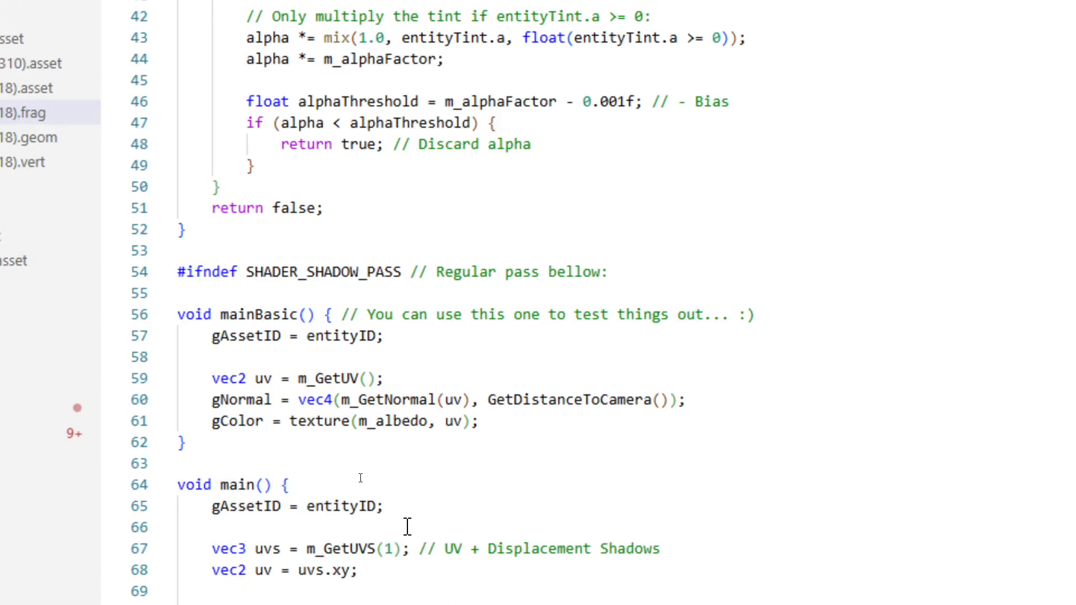
scroll(389, 314, "up", 12)
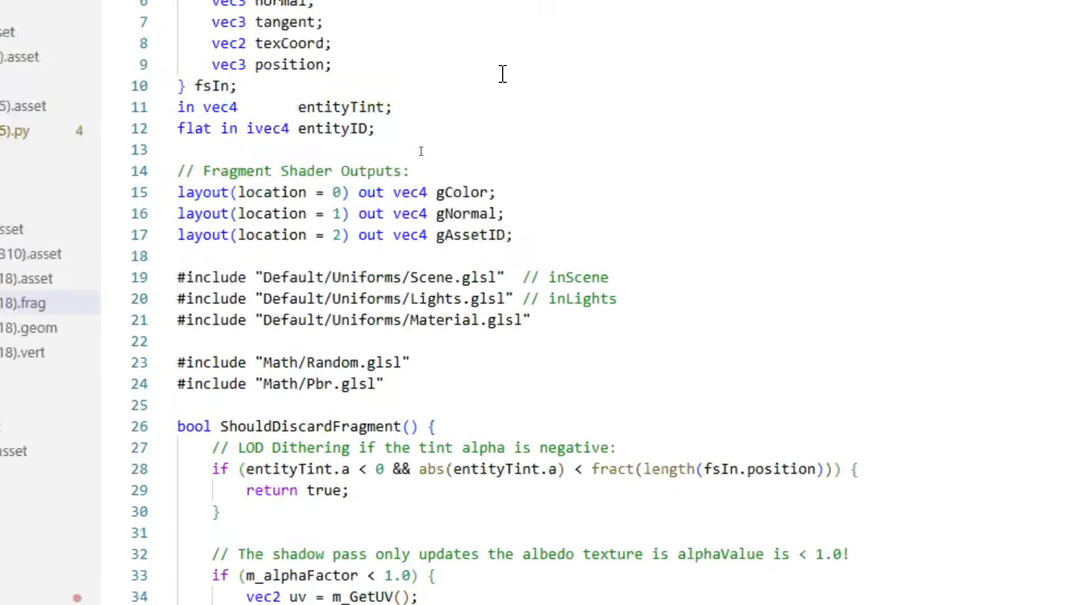
Start a new uniform sampler2D declaration with the name prefix m_ between the mainBasic and main functions.
scroll(401, 393, "down", 12)
left_click(177, 440)
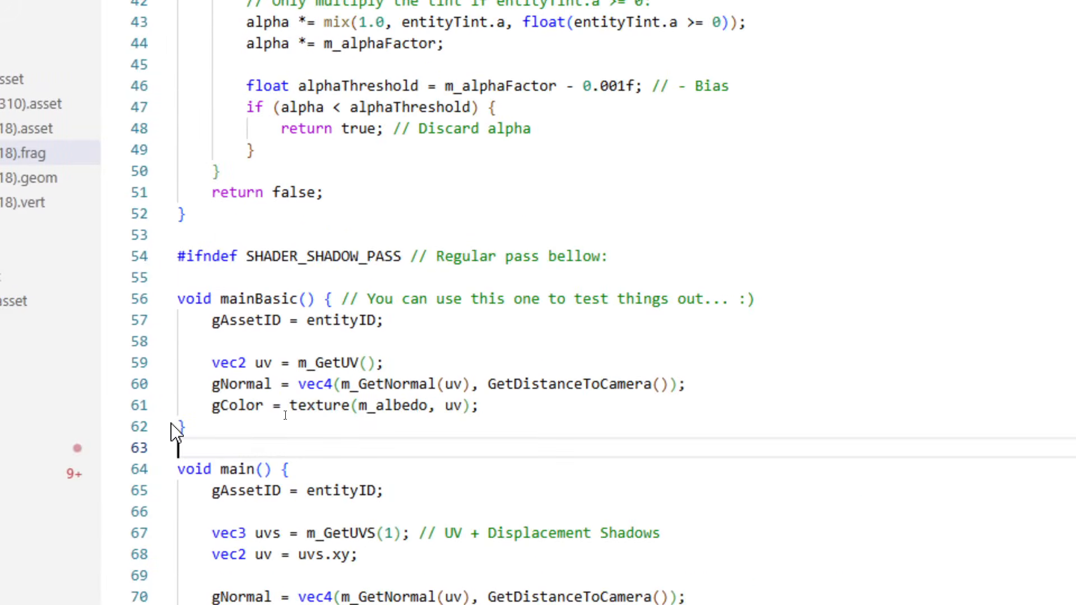
scroll(248, 446, "down", 2)
left_click(227, 322)
key("Return")
key("Return")
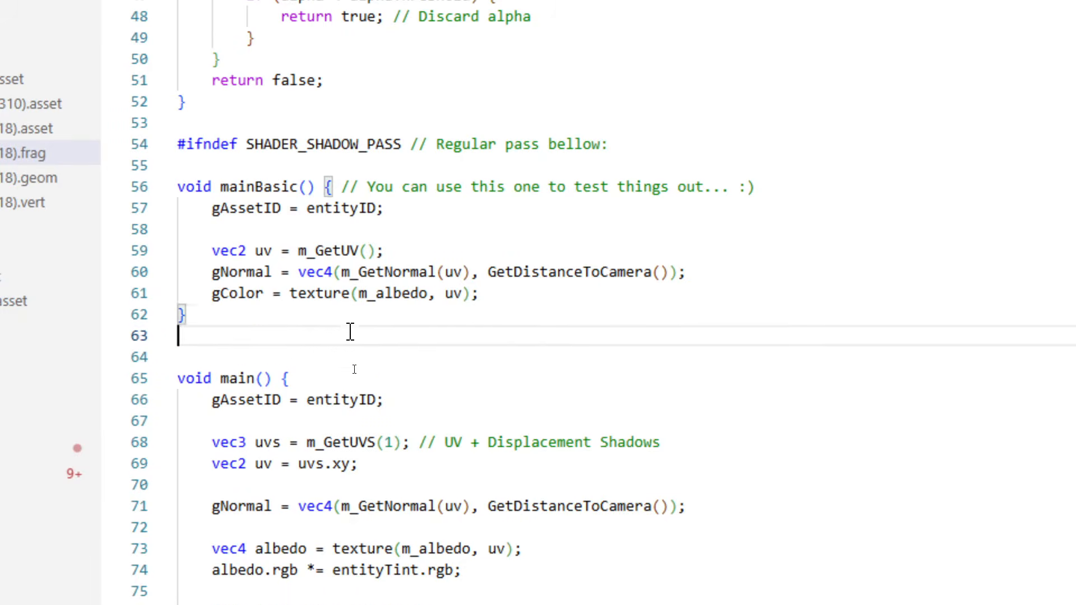
type("unifrom")
key("BackSpace")
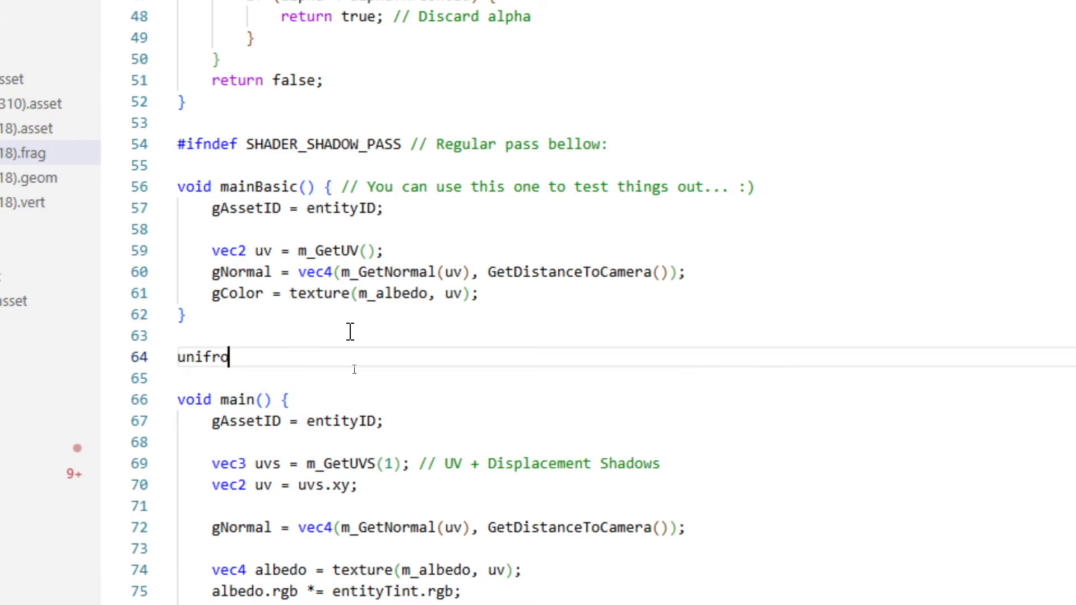
key("BackSpace")
key("BackSpace")
type("orm sampler")
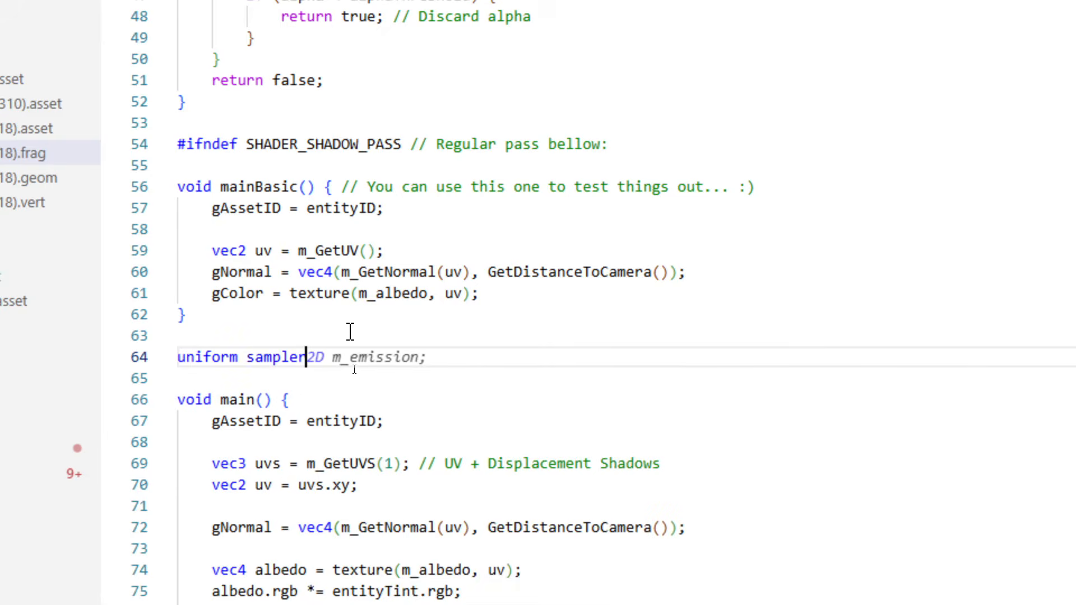
type("2D m_")
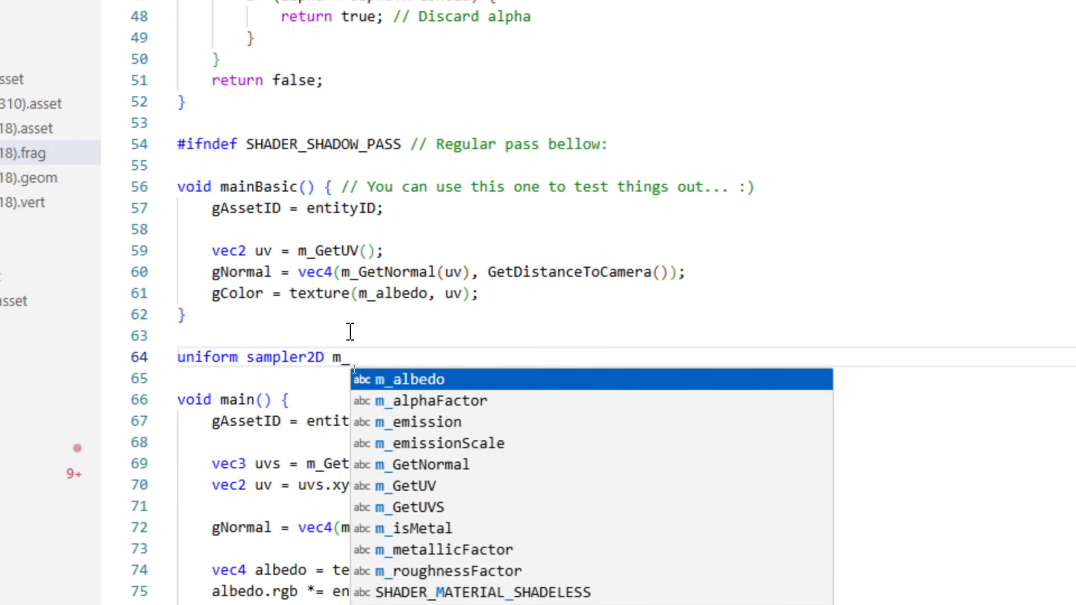
key("ctrl+shift+Left")
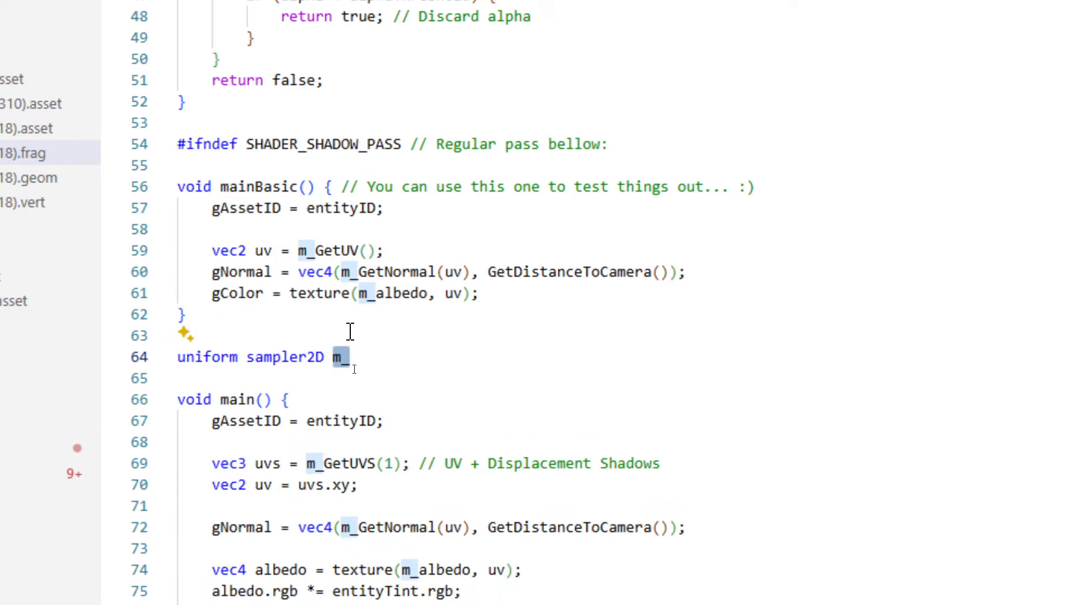
left_click(349, 273)
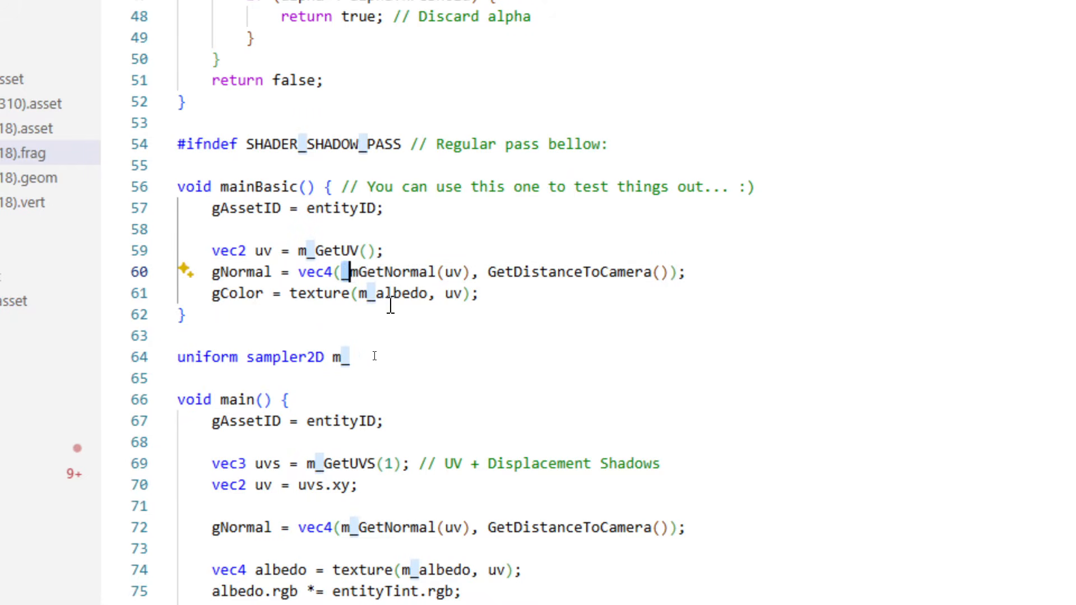
left_click(349, 361)
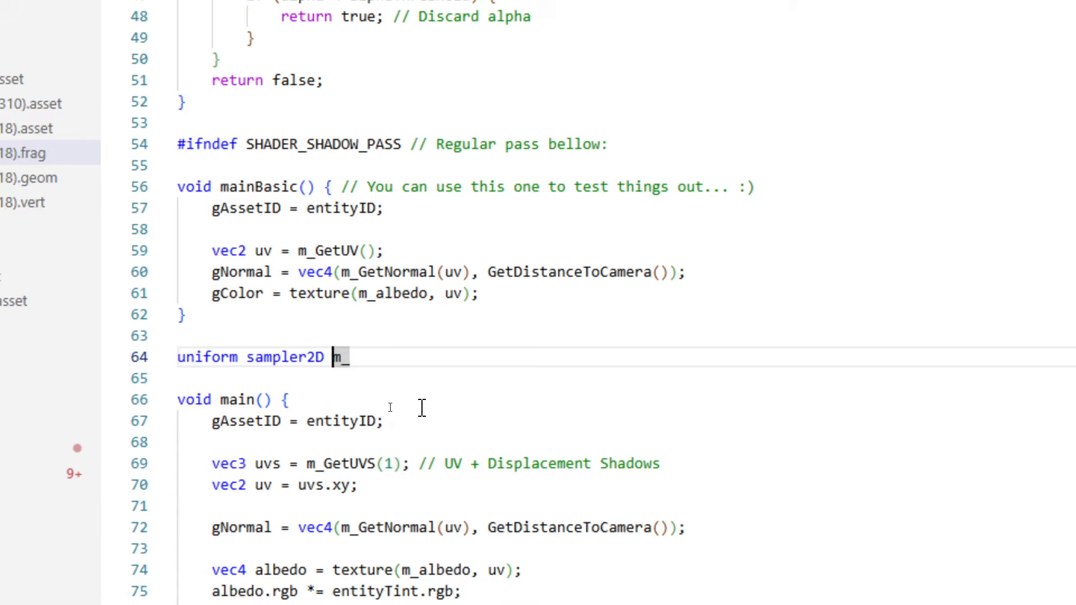
type("s")
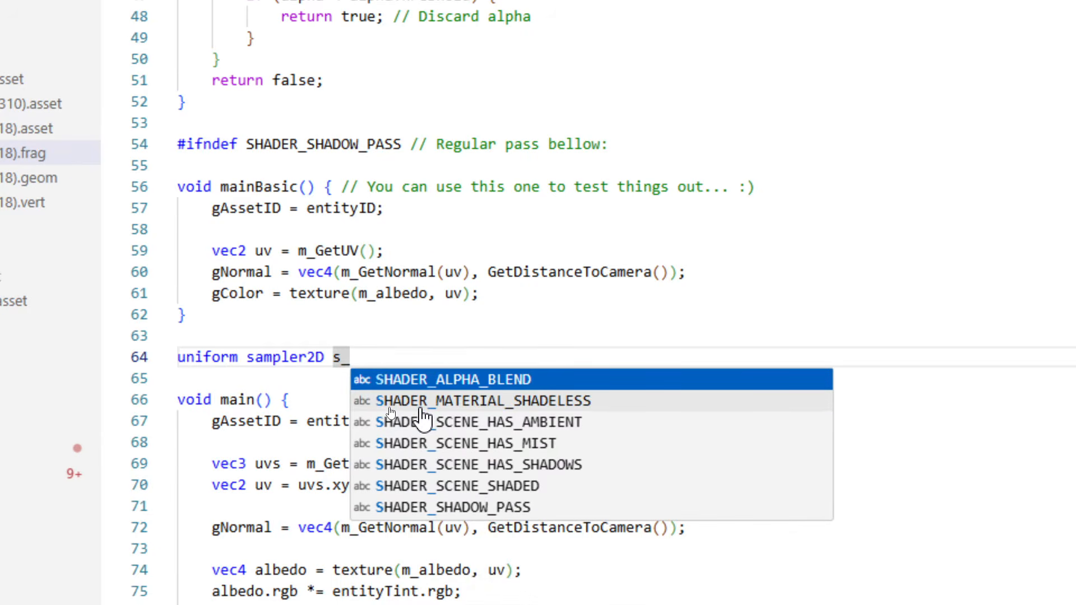
key("BackSpace")
key("BackSpace")
type("m_")
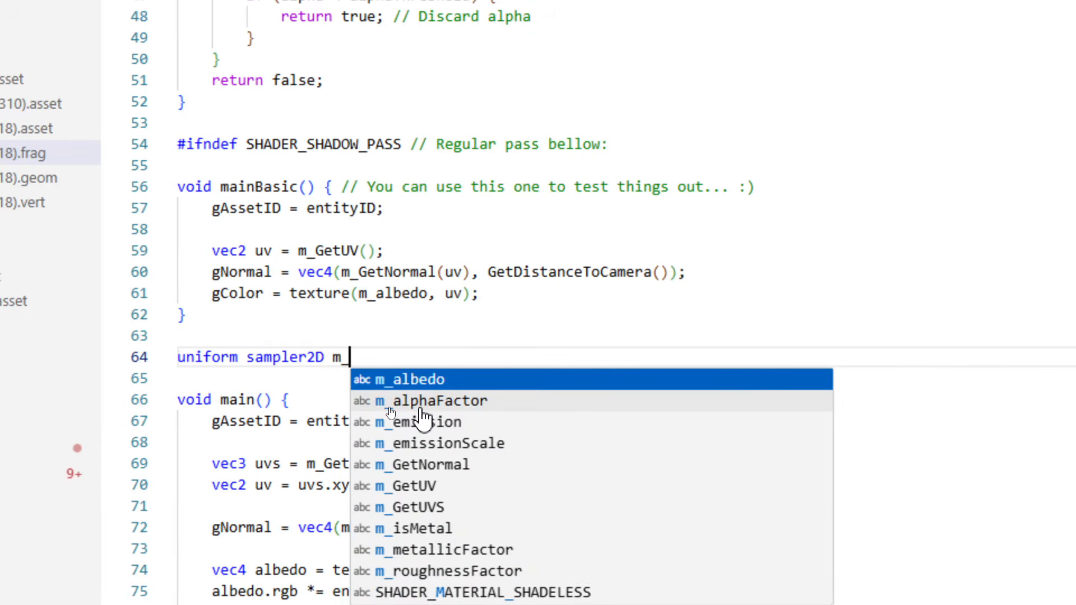
type("grass;")
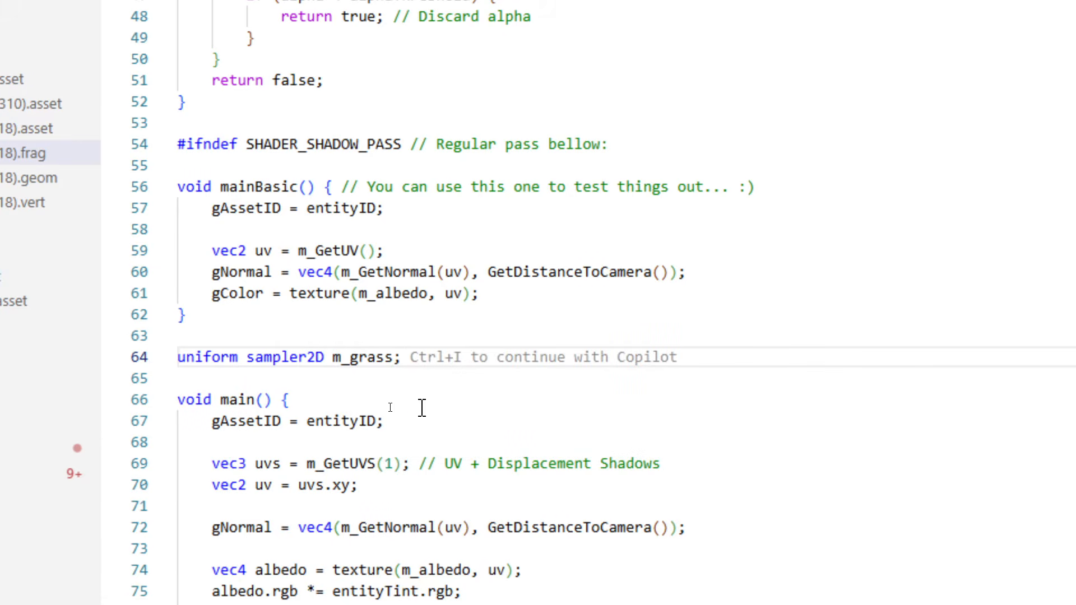
Complete the sampler name as m_grass, and duplicate the declaration below it as m_rock.
key("ctrl+d")
key("Left")
key("shift+Left")
key("shift+Left")
key("shift+Left")
key("shift+Left")
key("shift+Left")
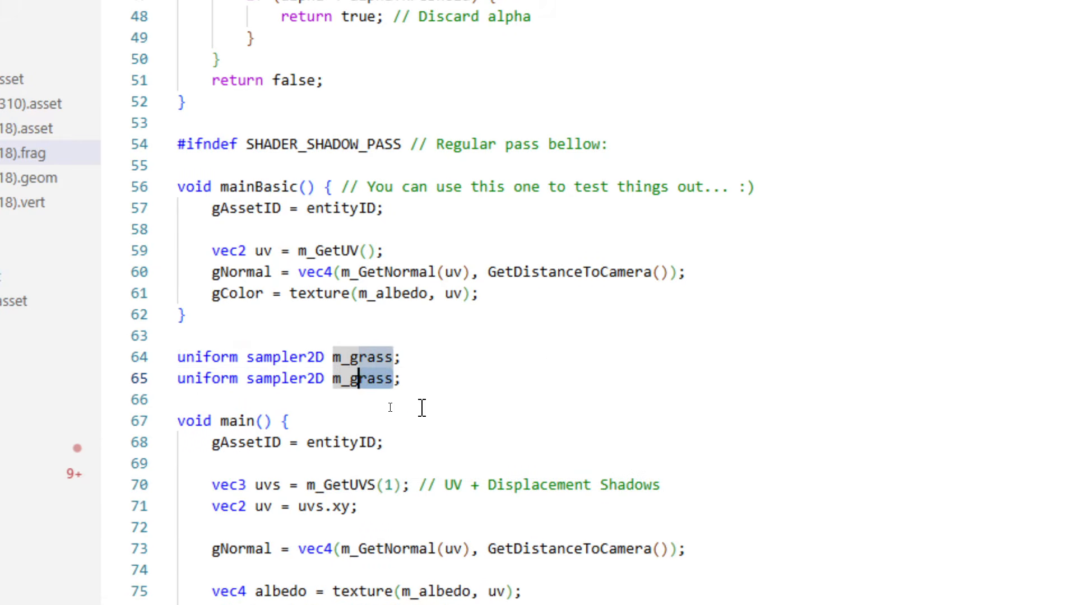
type("rocks")
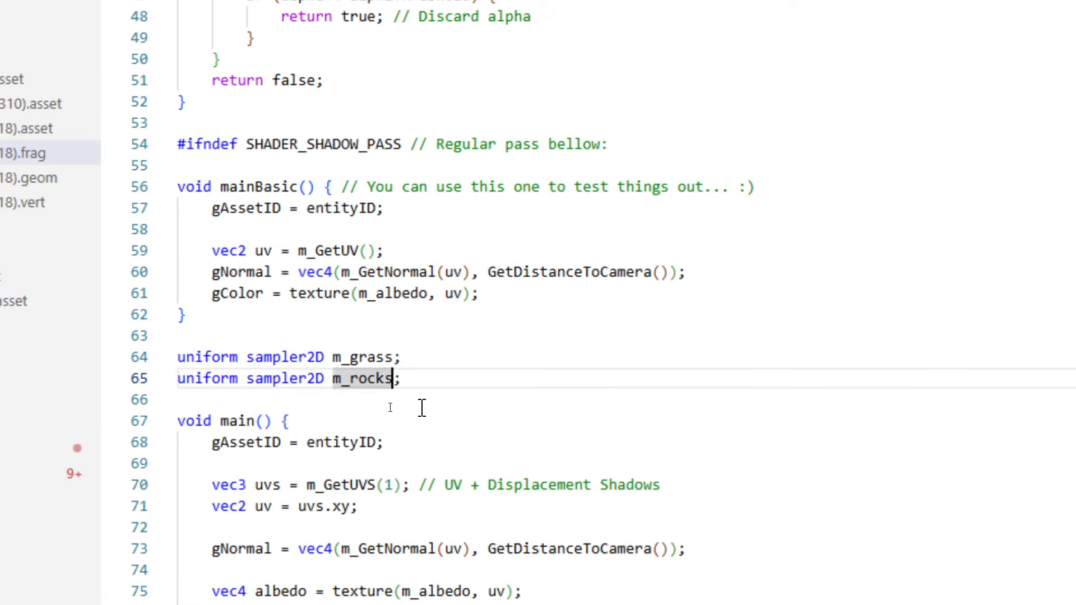
key("BackSpace")
Add a third uniform sampler2D declaration named m_mask, separated from the m_rock line by a blank line.
key("alt+shift+Down")
key("Up")
key("Return")
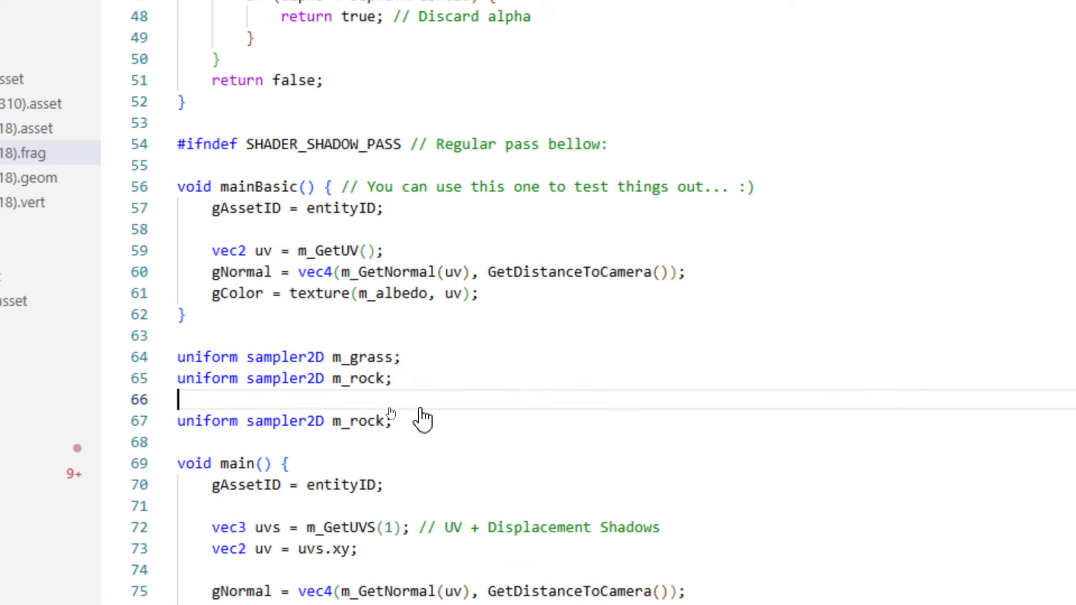
key("Down")
key("End")
key("Left")
key("shift+Left")
key("shift+Left")
key("shift+Left")
key("shift+Left")
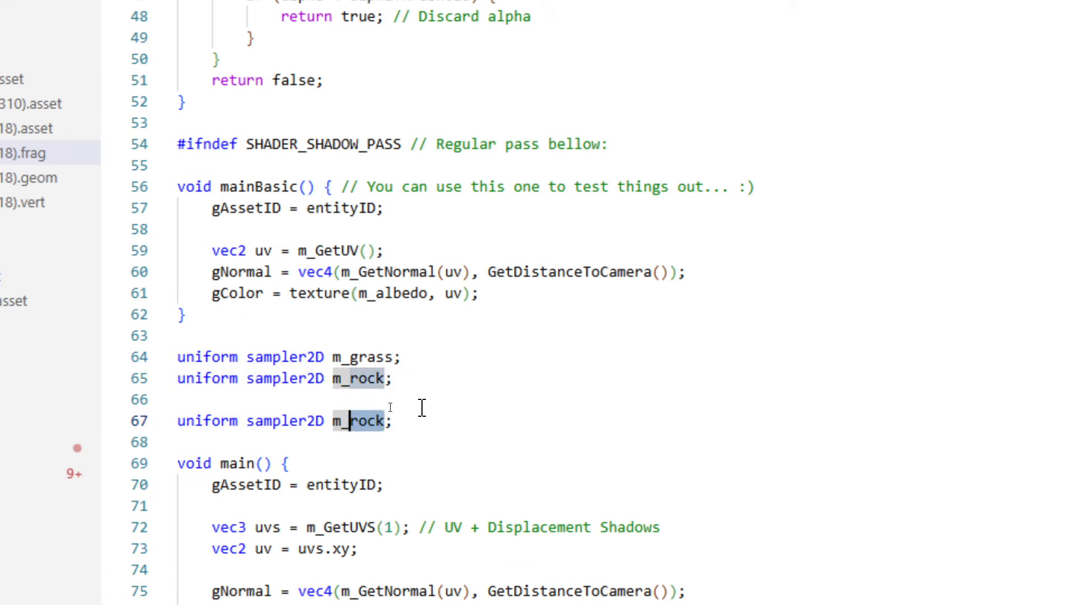
type("mask")
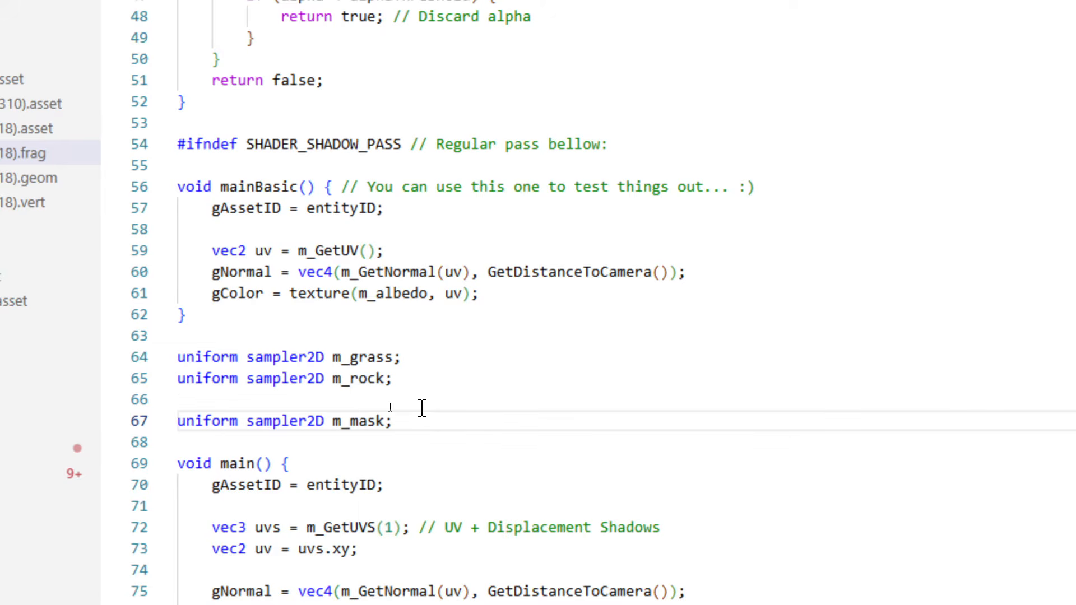
double_click(362, 420)
left_click_drag(418, 422, 163, 361)
left_click(417, 429)
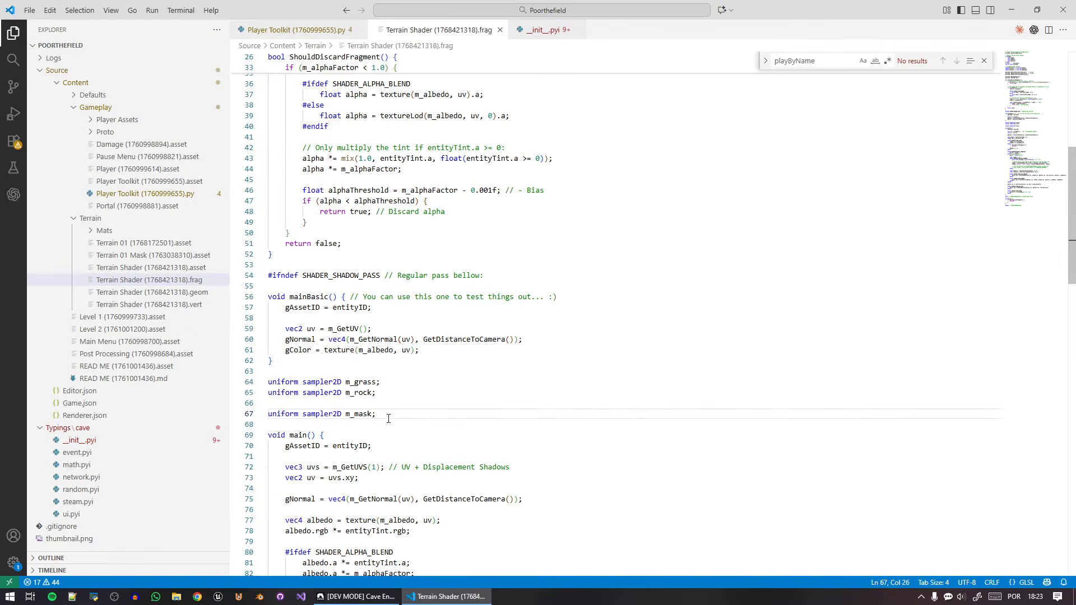
Switch to Cave Engine, recompile the Terrain Shader, and sync the Terrain 01 material's uniforms with the shader.
left_click(372, 595)
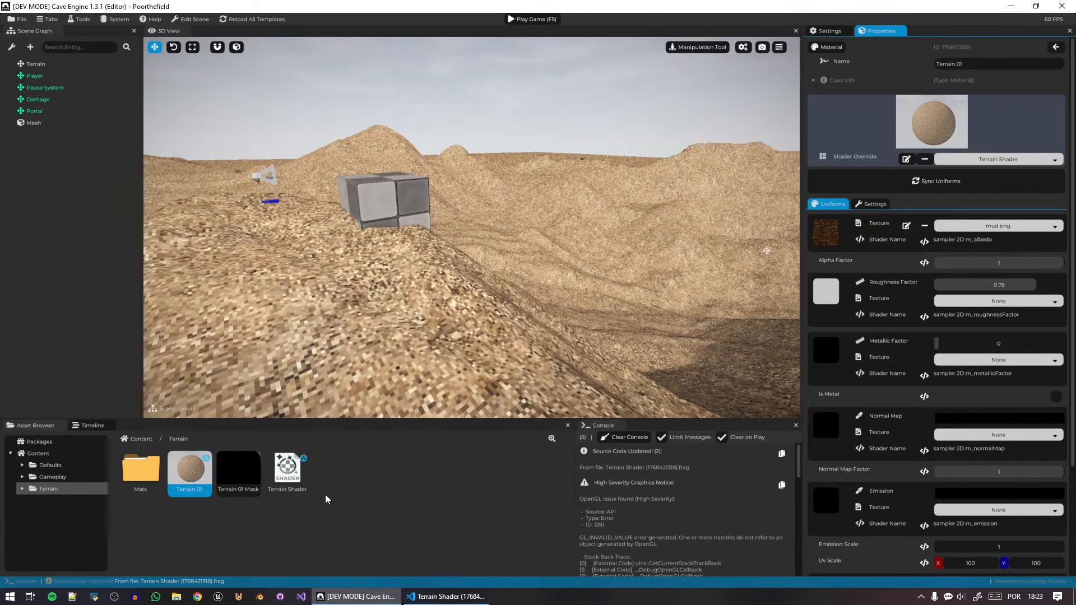
left_click(288, 471)
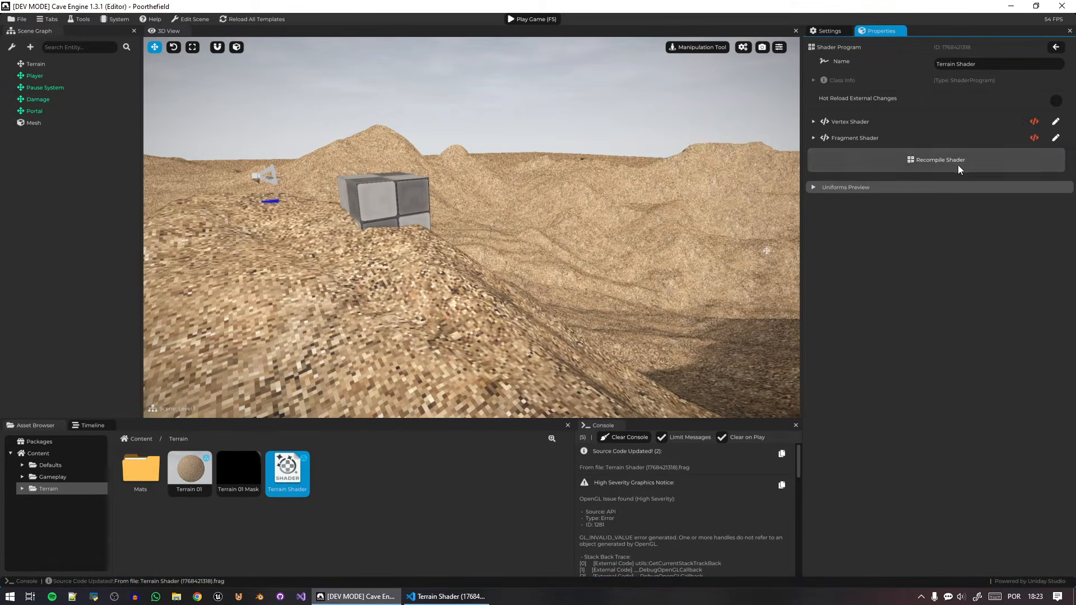
left_click(195, 481)
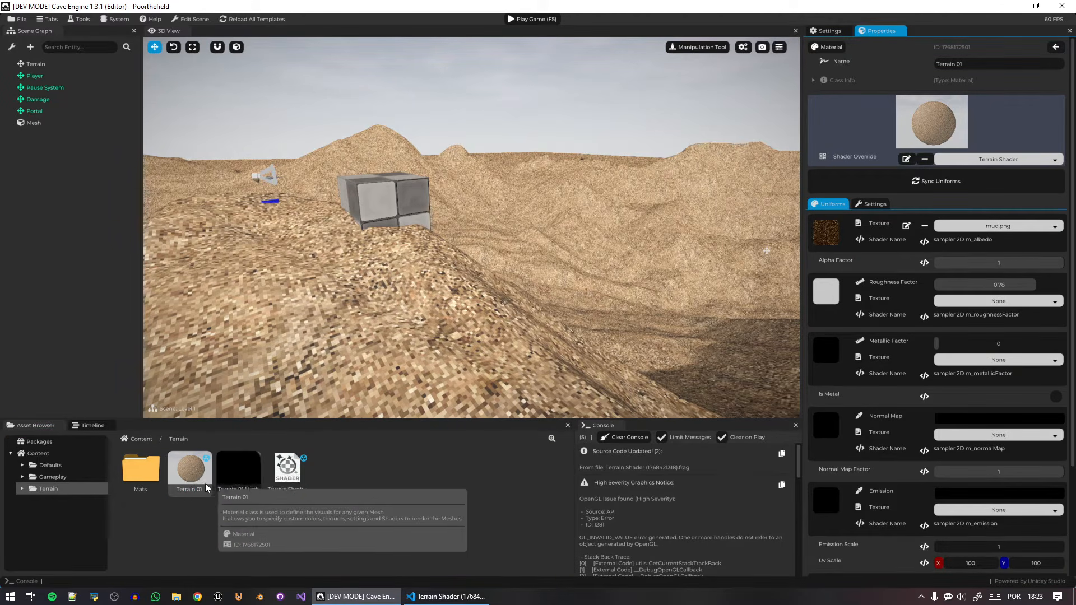
left_click(907, 180)
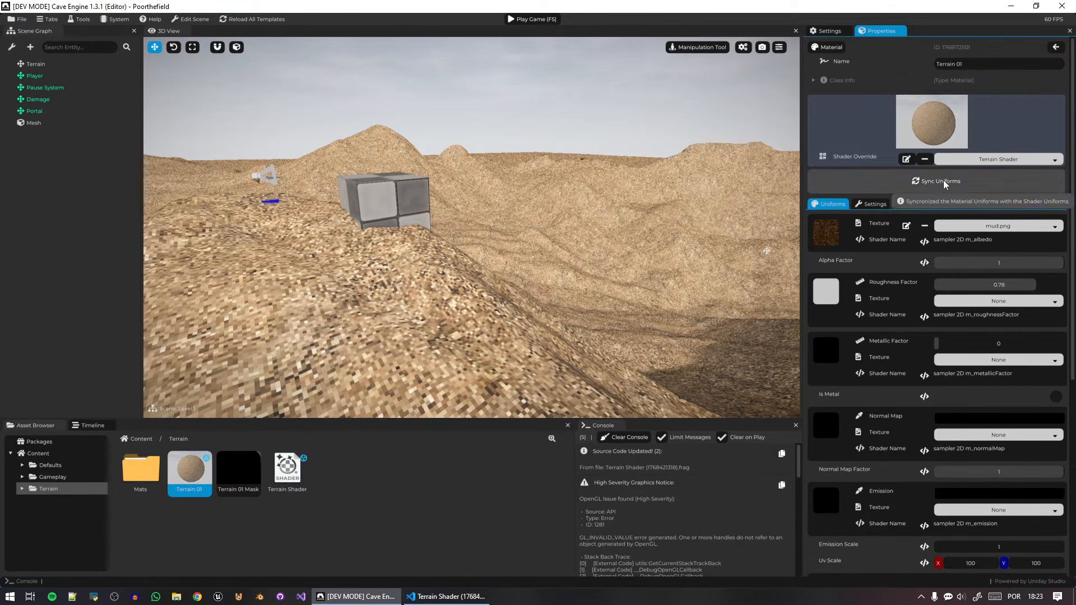
scroll(866, 401, "down", 6)
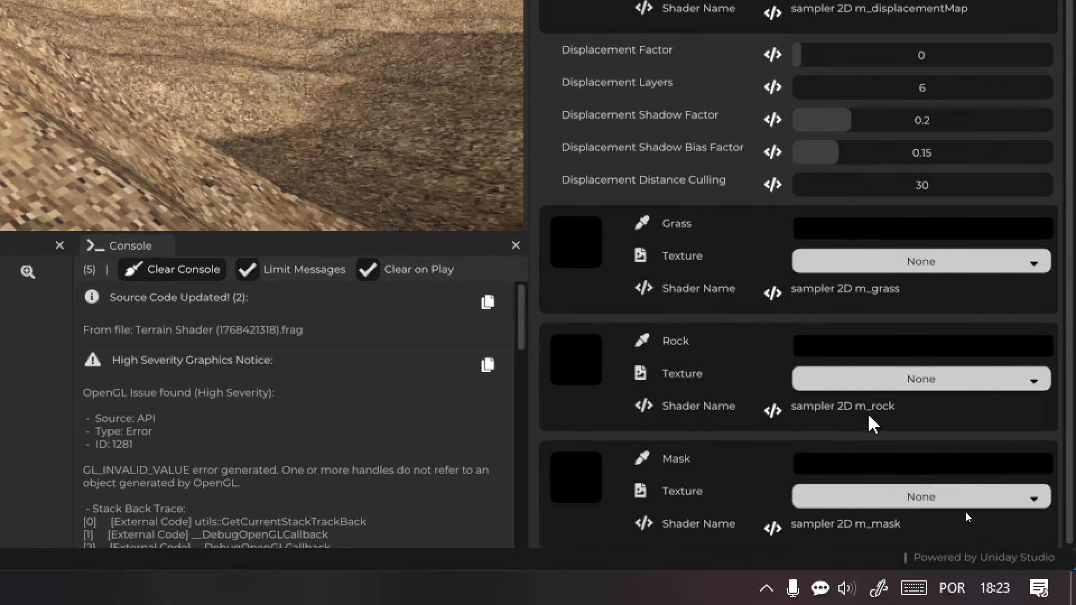
left_click(848, 422)
left_click_drag(807, 421, 893, 420)
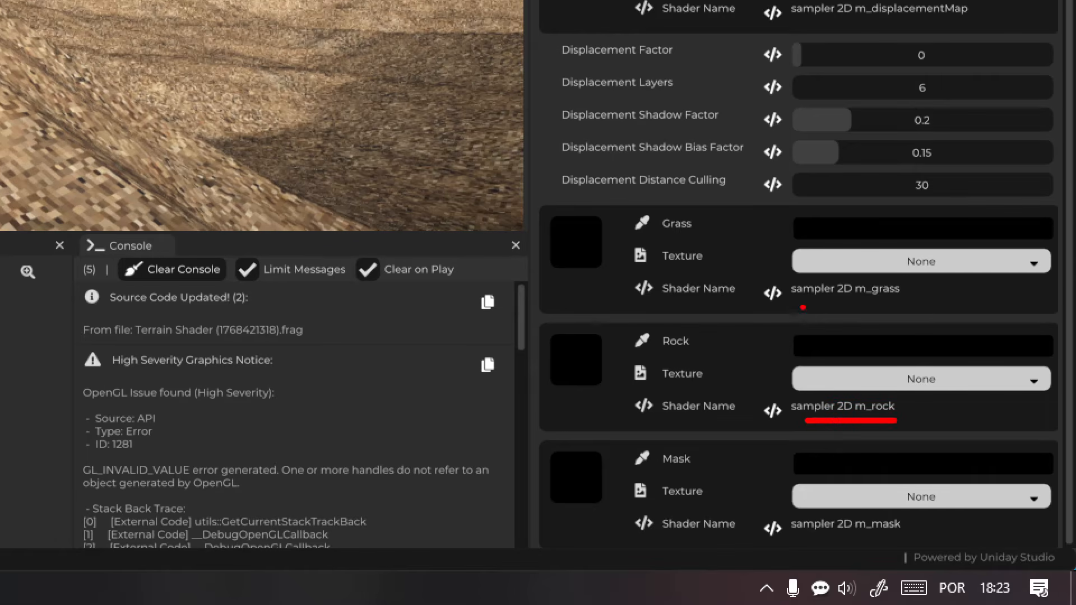
left_click_drag(803, 308, 899, 311)
key("Escape")
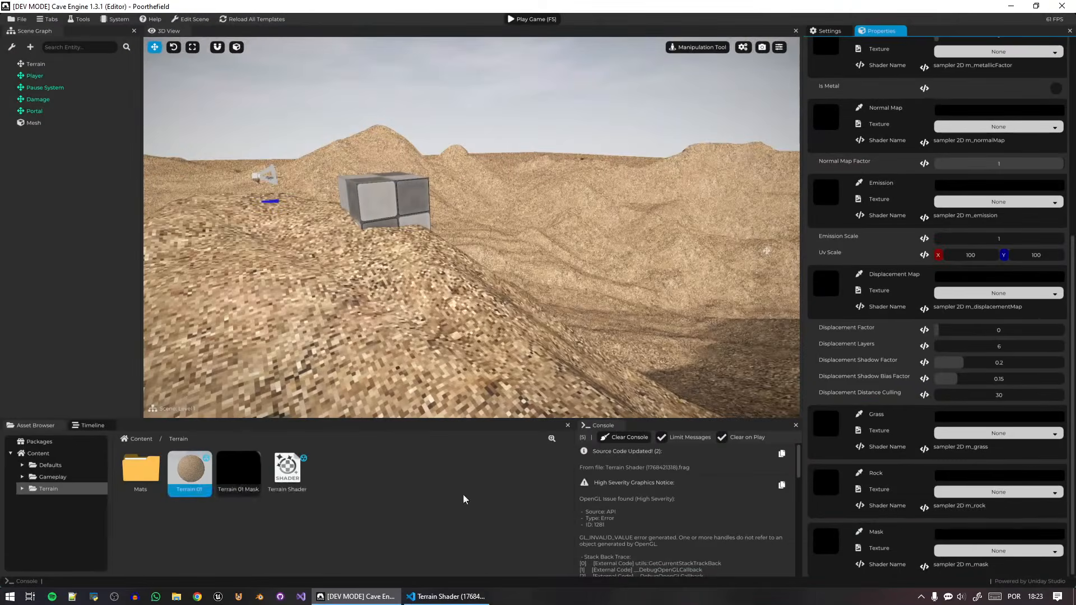
Assign grass.png to the material's Grass texture, rock3.png to Rock, and Terrain 01 Mask to Mask.
double_click(154, 479)
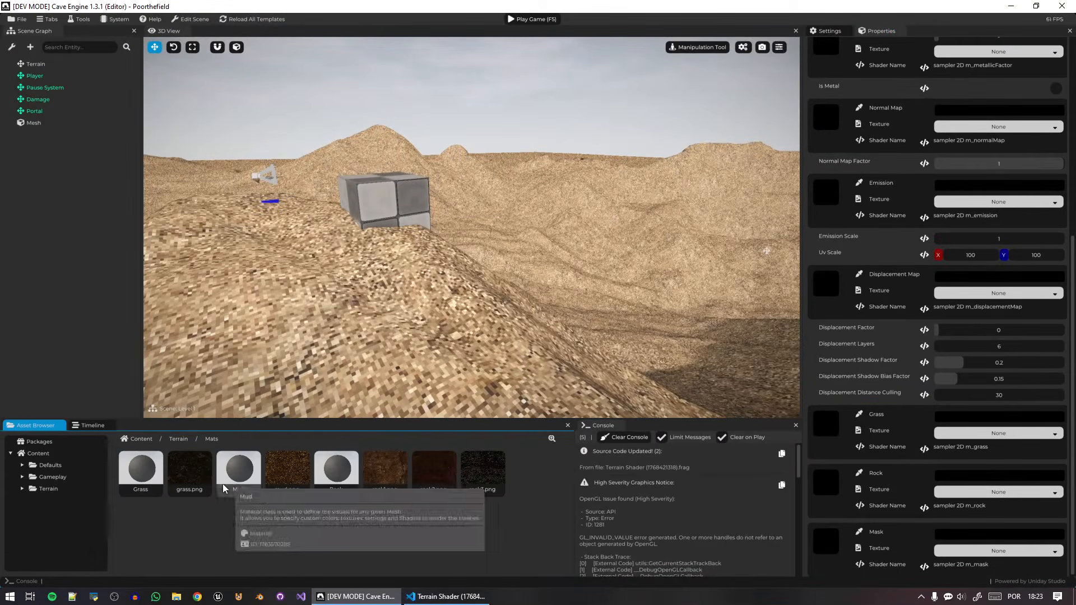
left_click_drag(189, 473, 994, 442)
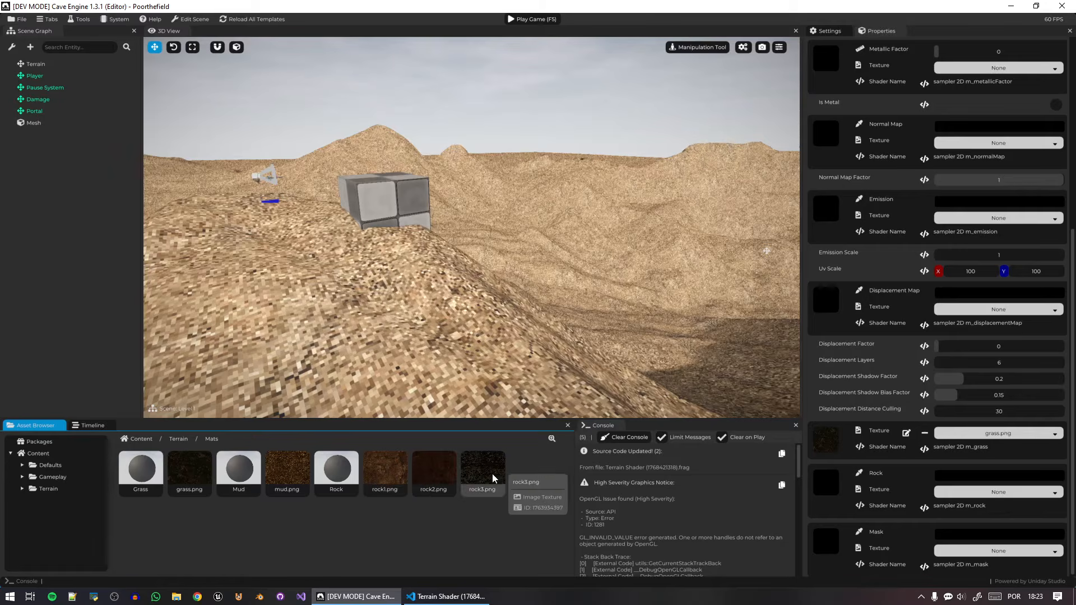
left_click_drag(492, 473, 998, 493)
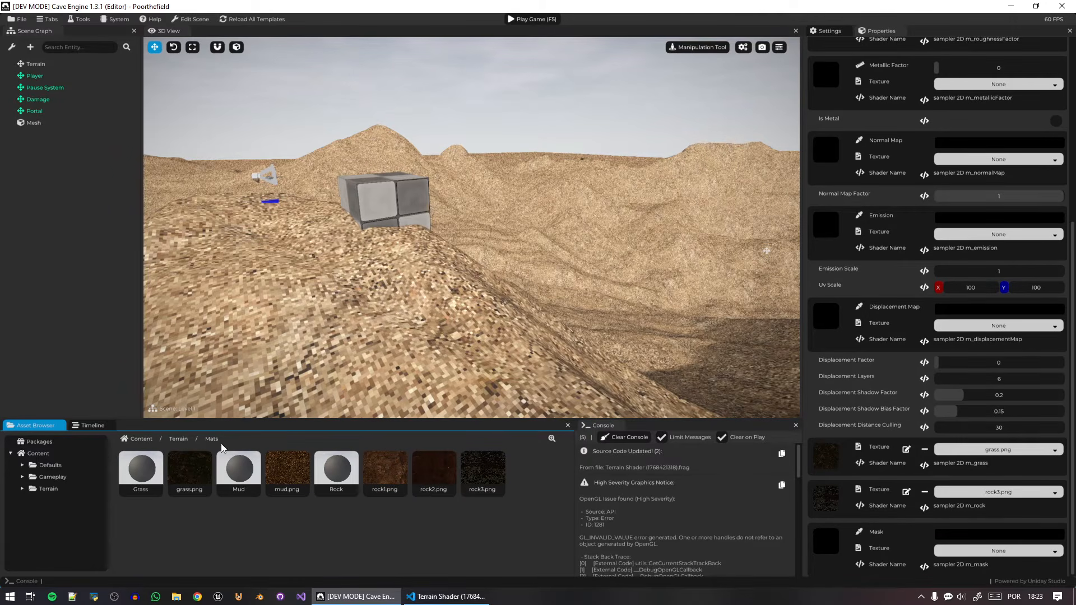
left_click(179, 440)
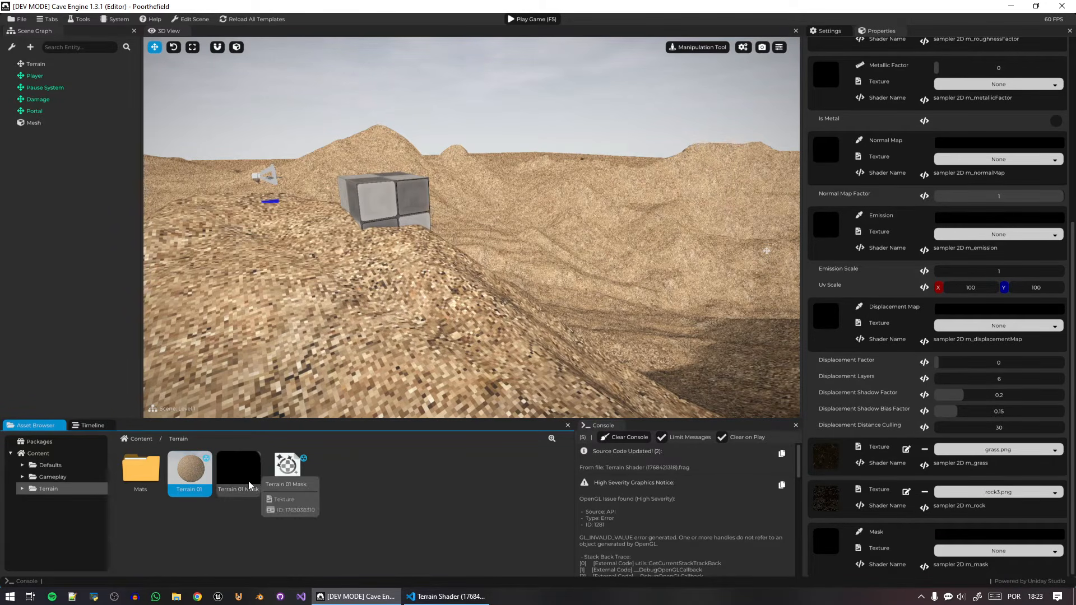
left_click_drag(239, 471, 1016, 559)
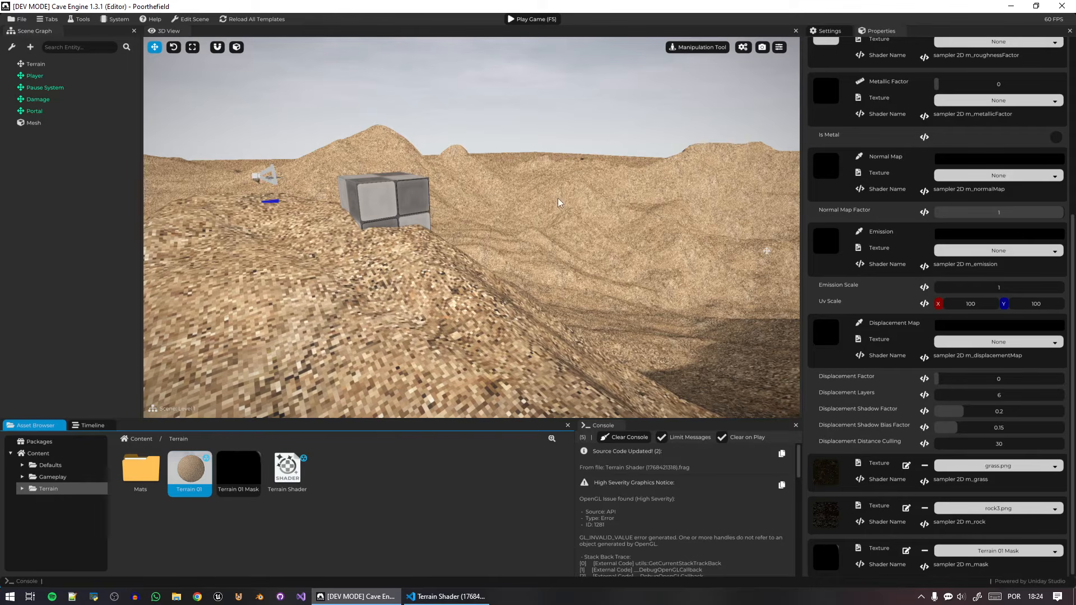
Switch to the code editor and add a "// Terrain Blending:" comment below the albedo texture line in main, set off by blank lines.
left_click(455, 596)
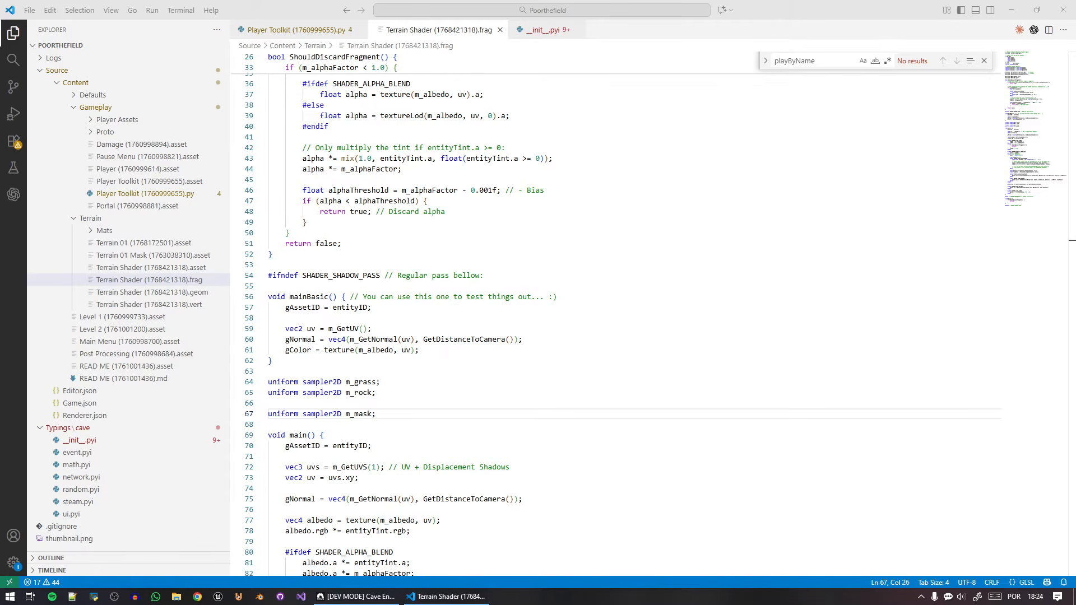
double_click(362, 415)
scroll(367, 509, "down", 3)
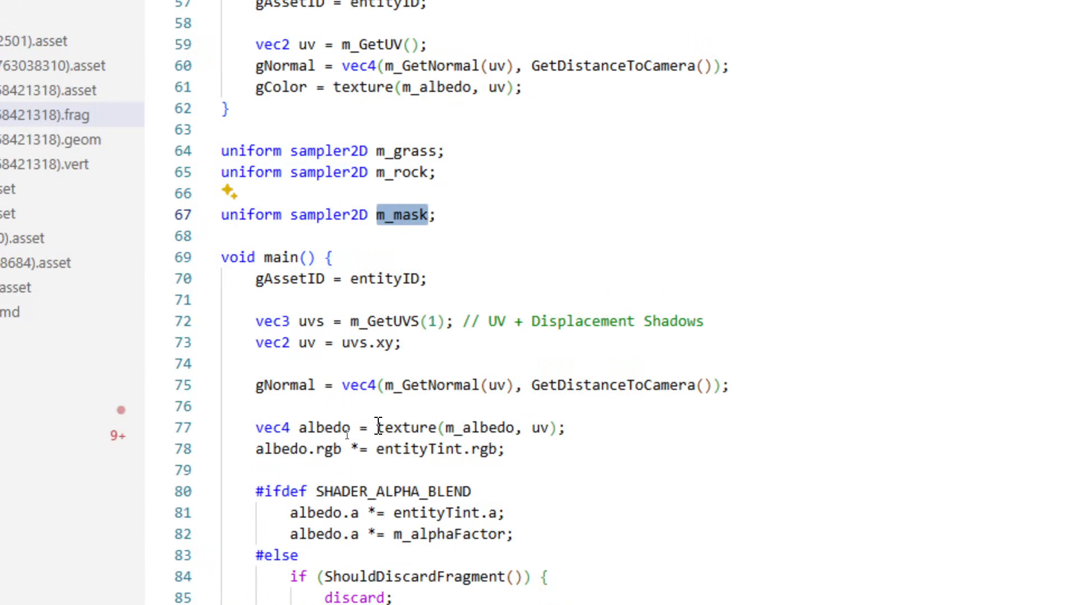
double_click(488, 428)
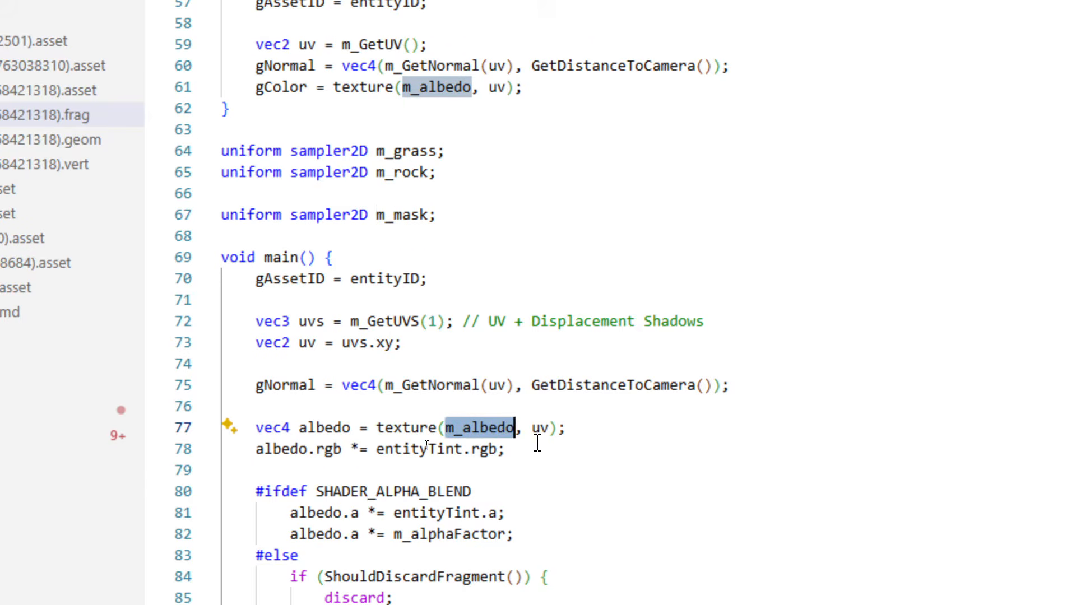
left_click(604, 429)
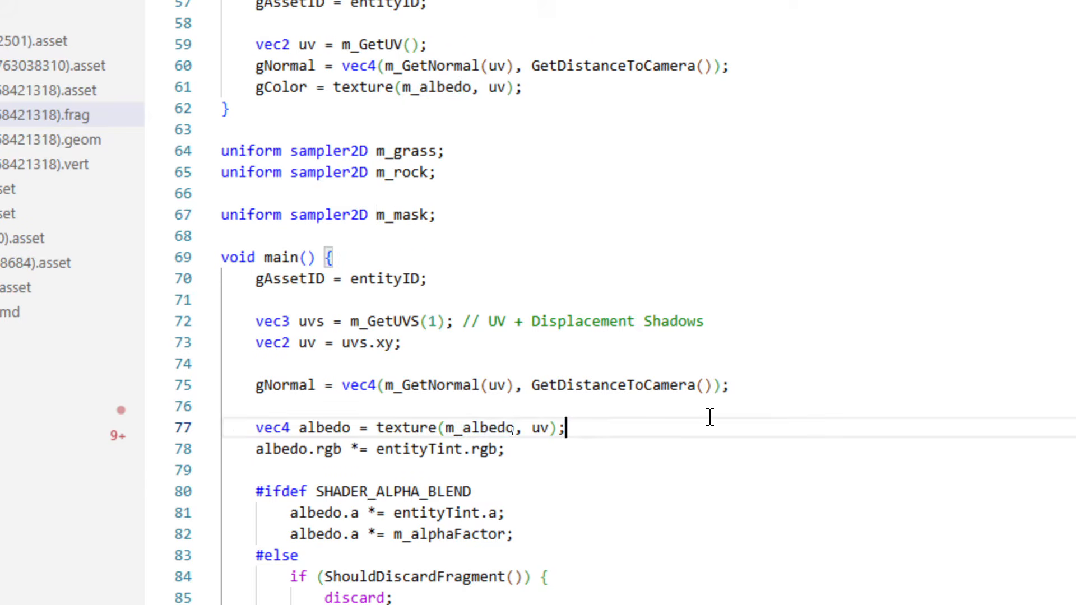
key("Return")
key("Return")
key("Up")
key("Return")
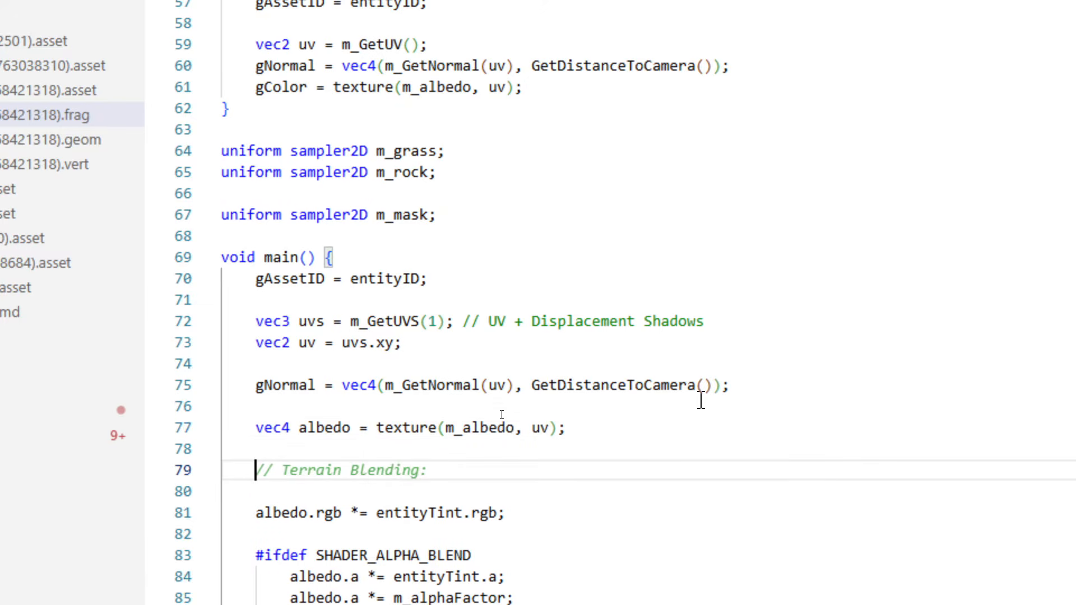
scroll(701, 401, "down", 2)
mouse_move(441, 353)
key("Tab")
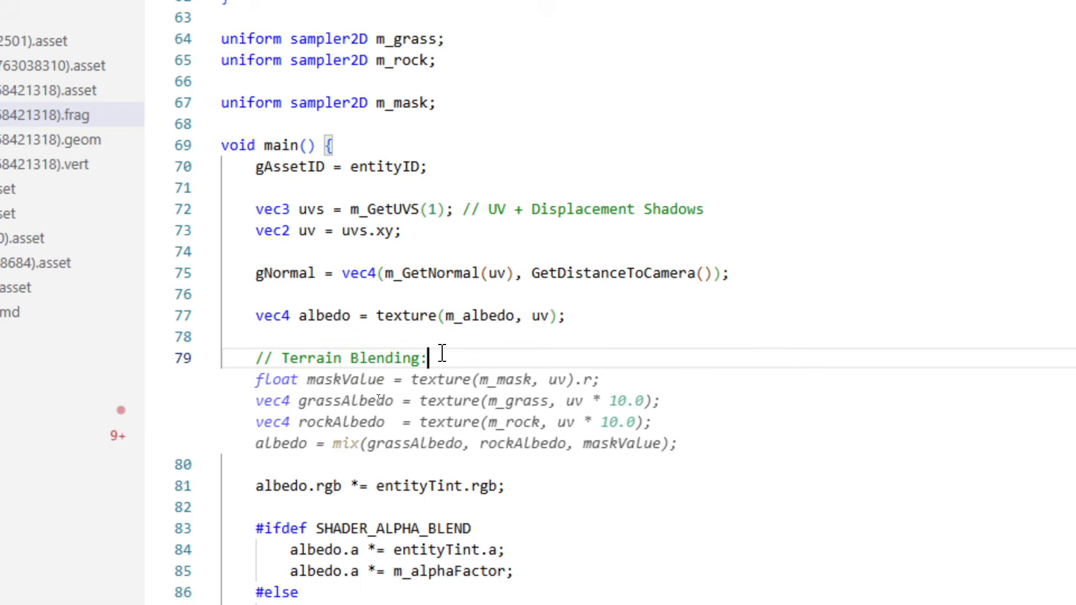
Insert the suggested blending code: maskValue from m_mask's red channel, grassAlbedo and rockAlbedo sampled at uv * 10.0, and albedo mixed from them.
key("Tab")
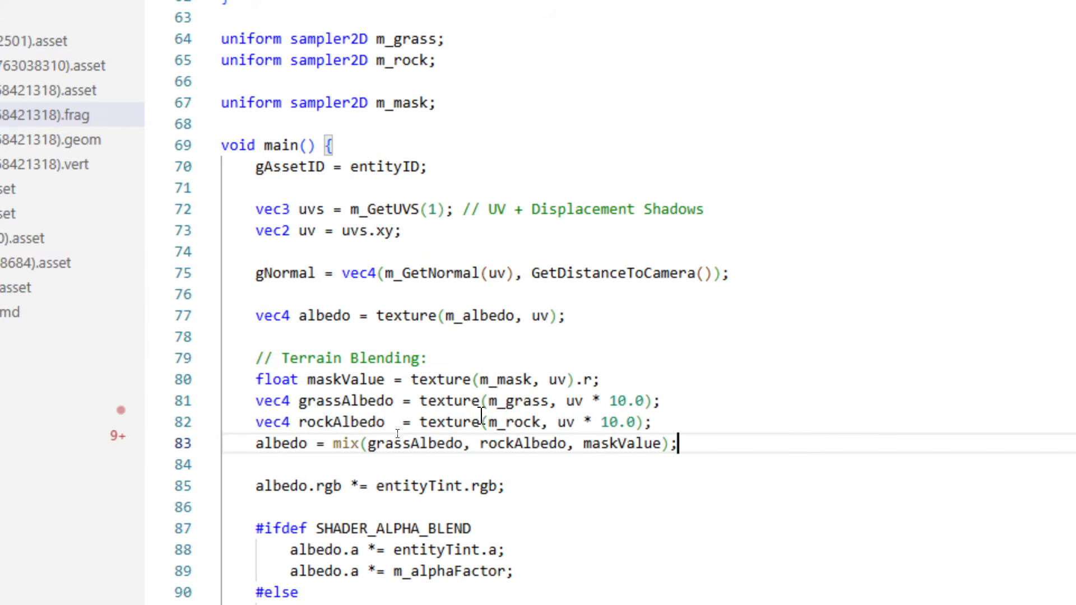
left_click(464, 443)
double_click(464, 316)
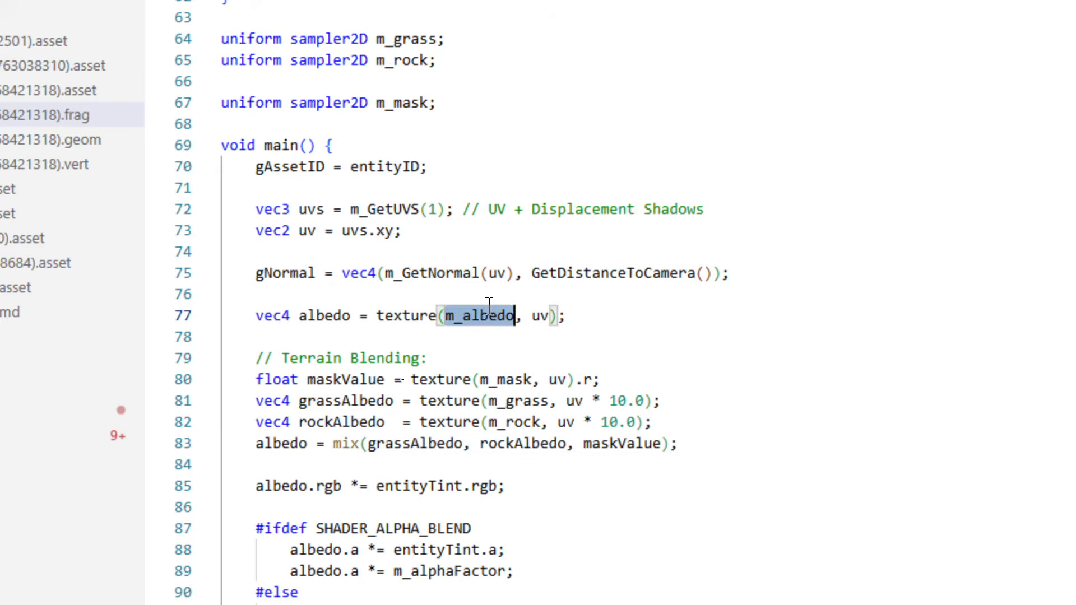
double_click(317, 315)
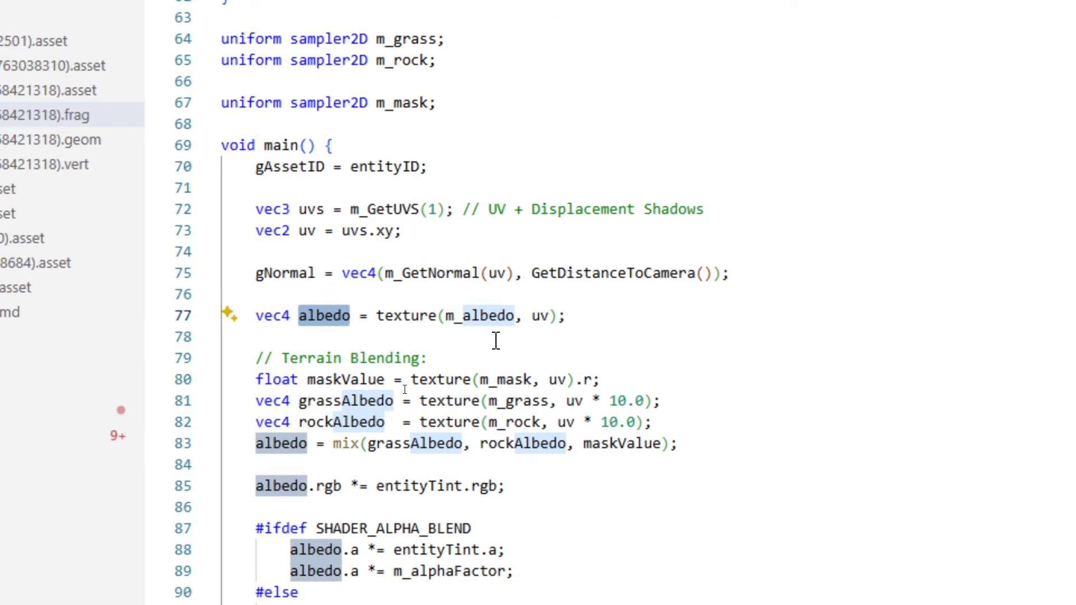
double_click(513, 317)
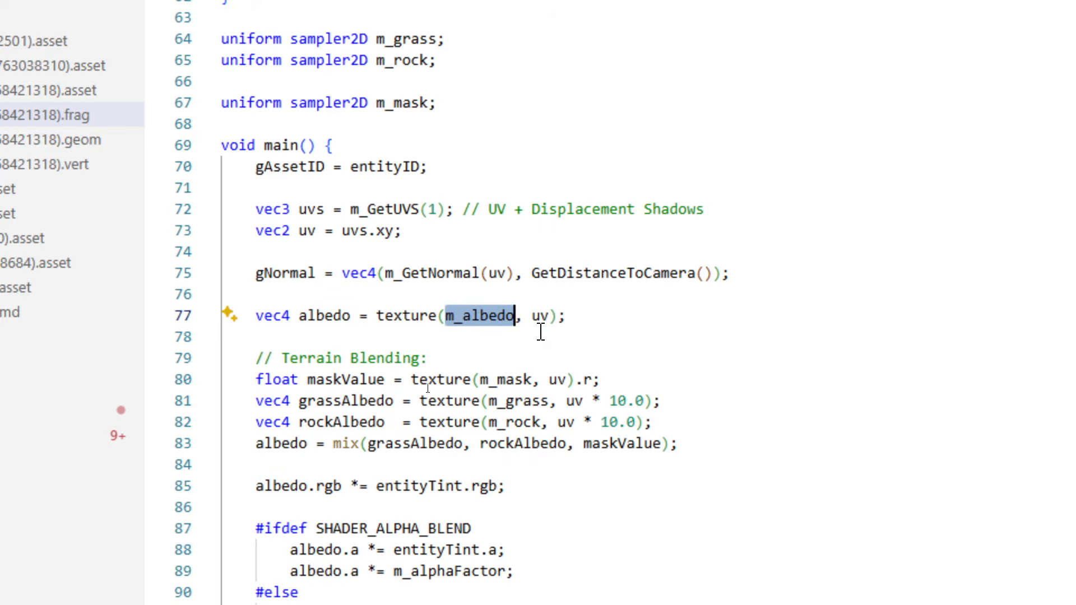
Replace rockAlbedo with albedo in the mix call and comment out the rockAlbedo line.
double_click(324, 317)
key("ctrl+c")
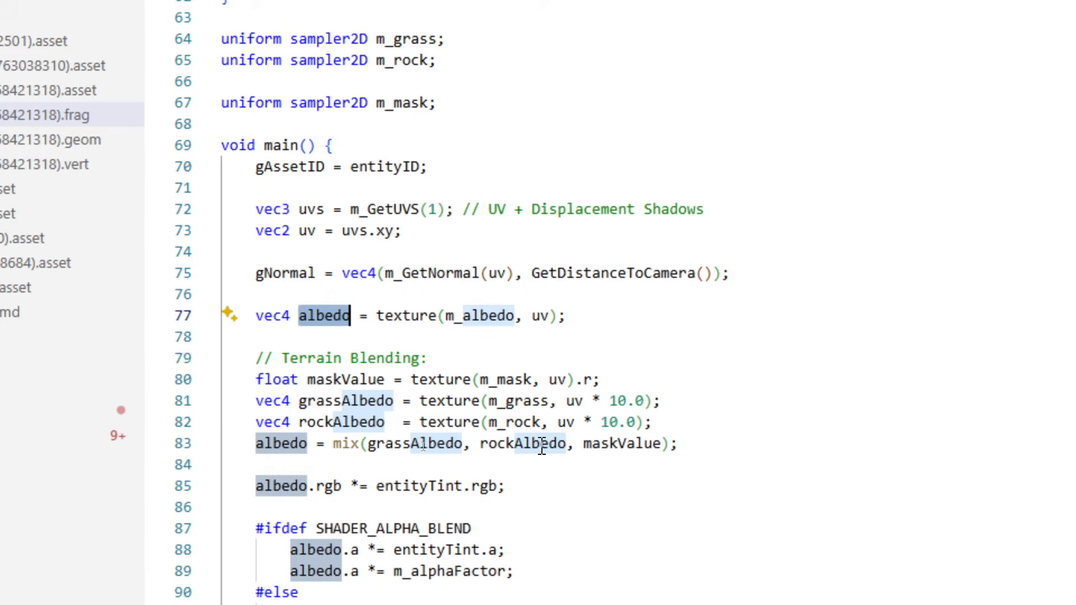
double_click(516, 445)
key("ctrl+v")
left_click(257, 423)
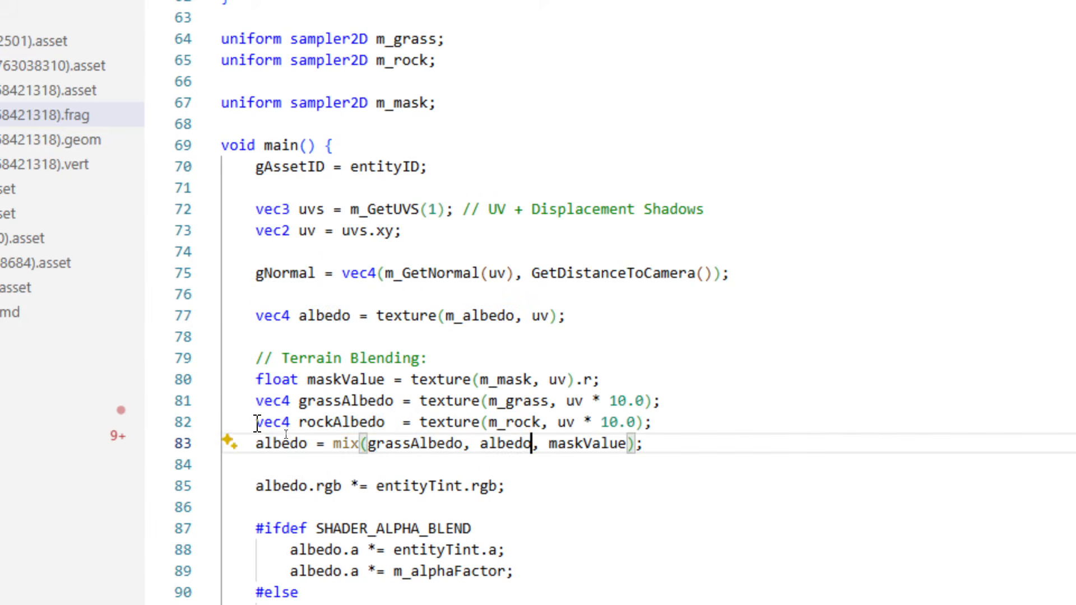
type("//")
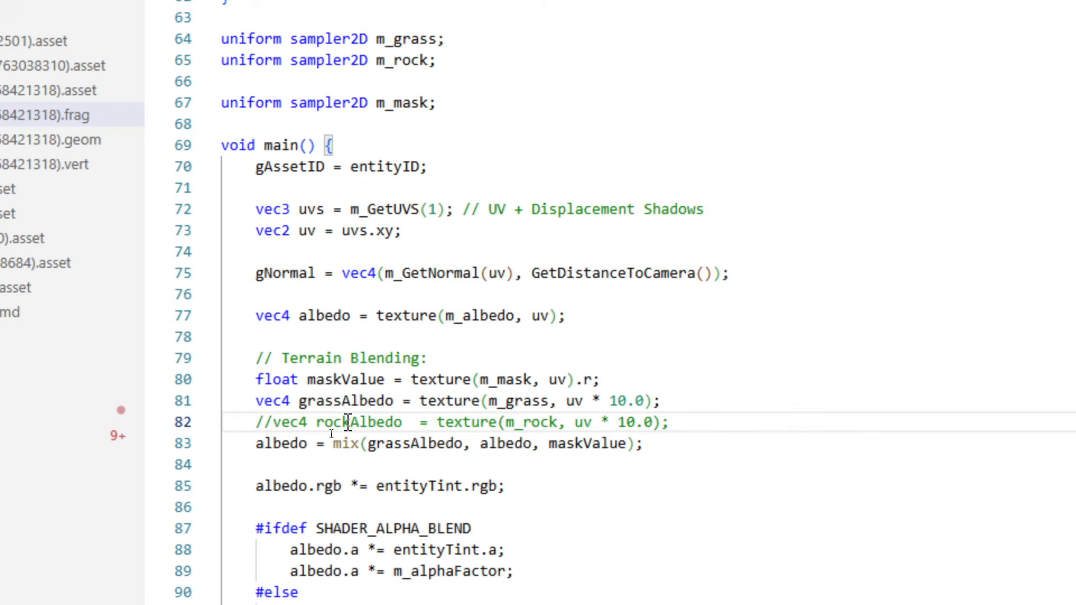
Reorder the mix call's arguments to albedo, grassAlbedo, maskValue.
double_click(496, 444)
key("ctrl+c")
key("BackSpace")
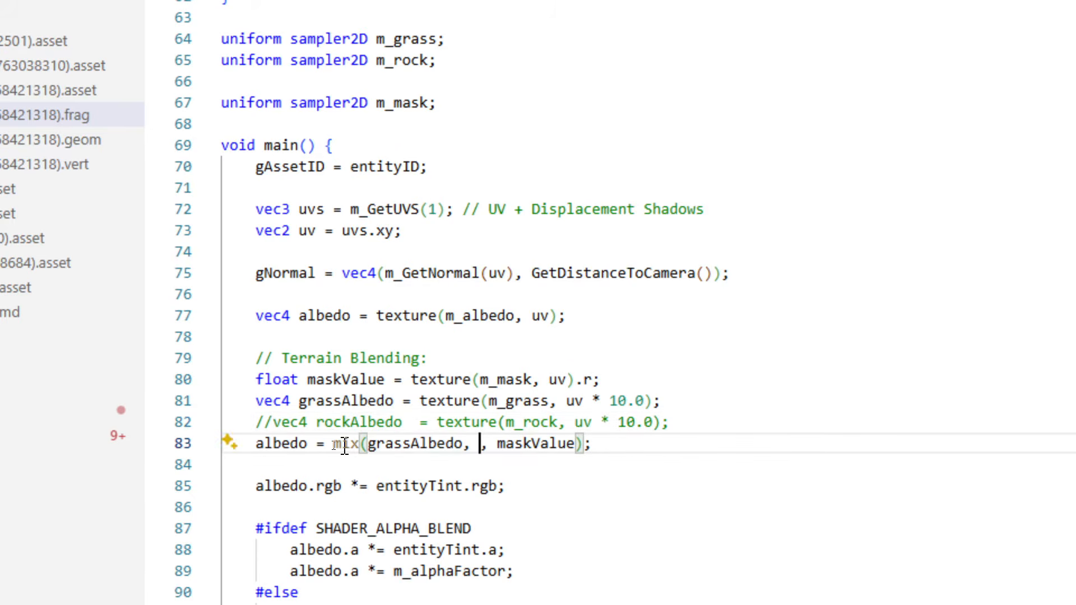
left_click(366, 444)
key("ctrl+v")
type(",")
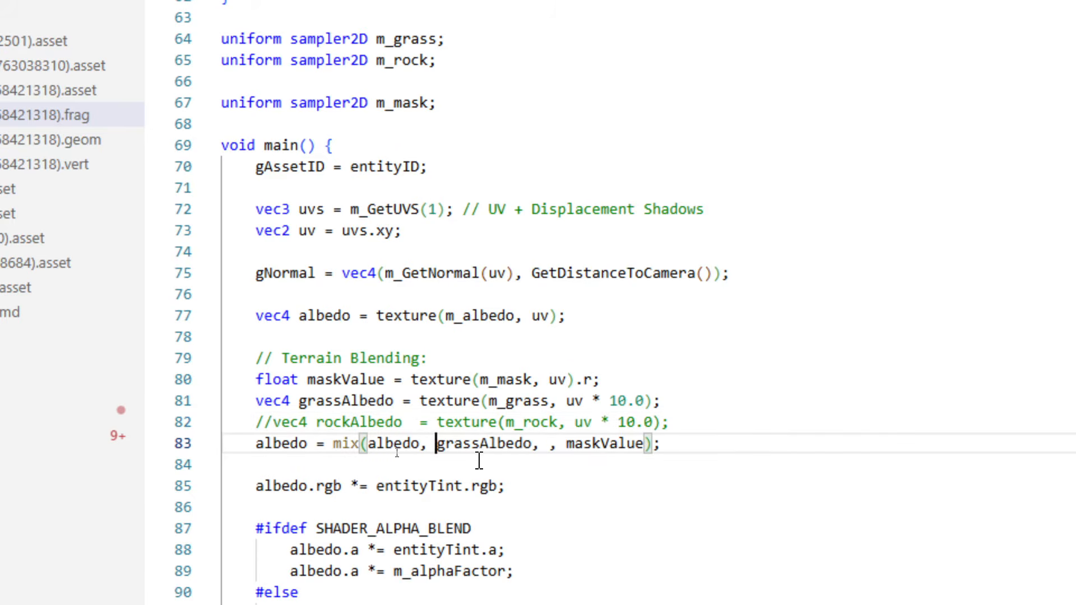
key("ctrl+Right")
key("Delete")
key("Delete")
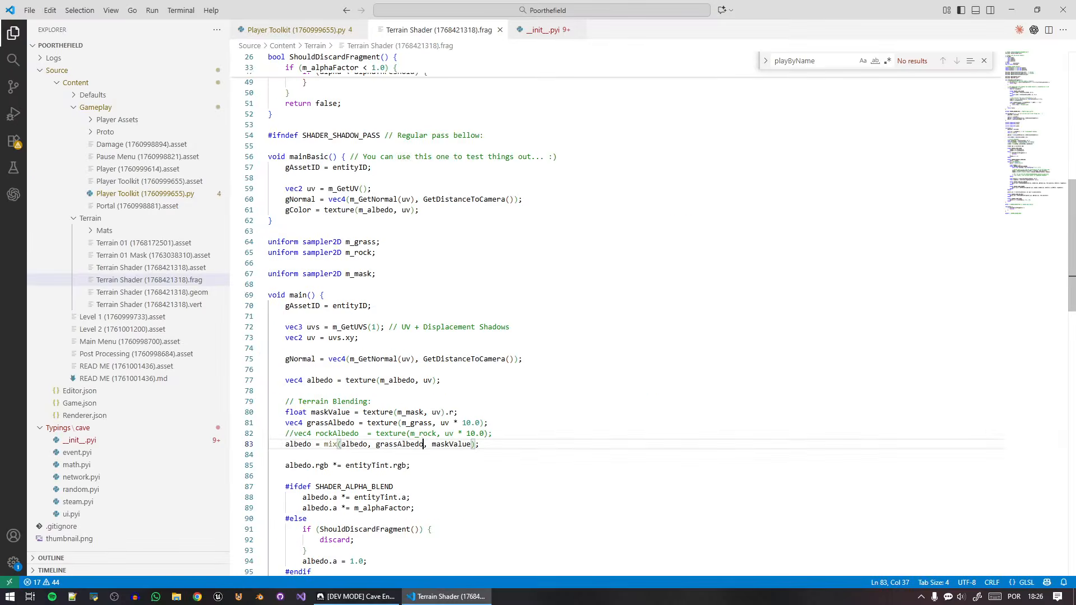
left_click(495, 448)
Switch to Cave Engine, recompile the Terrain Shader, and open the Terrain 01 material's properties.
key("alt+Tab")
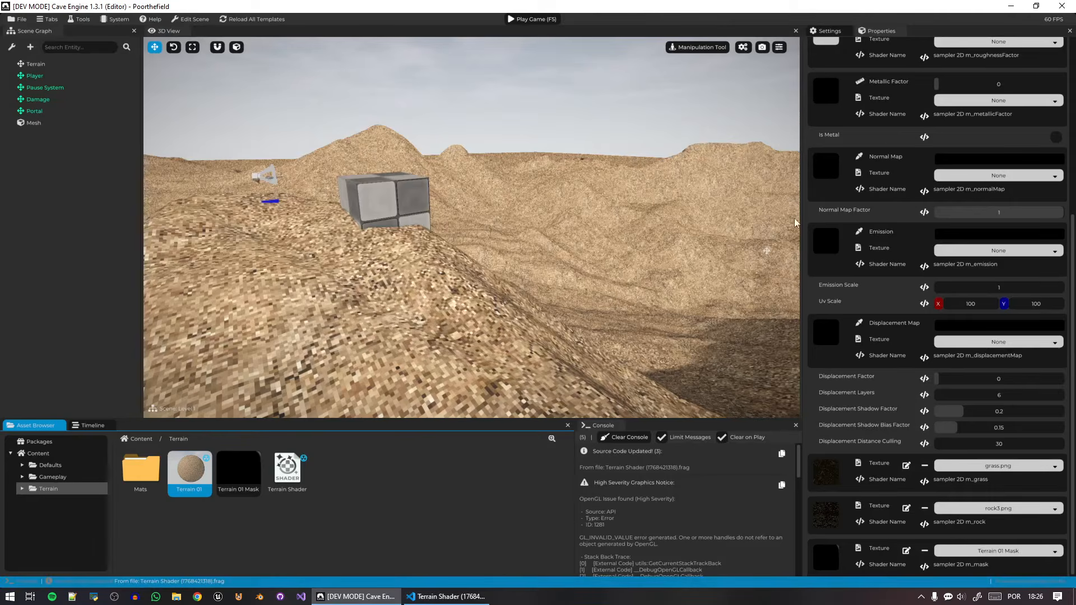
left_click(286, 474)
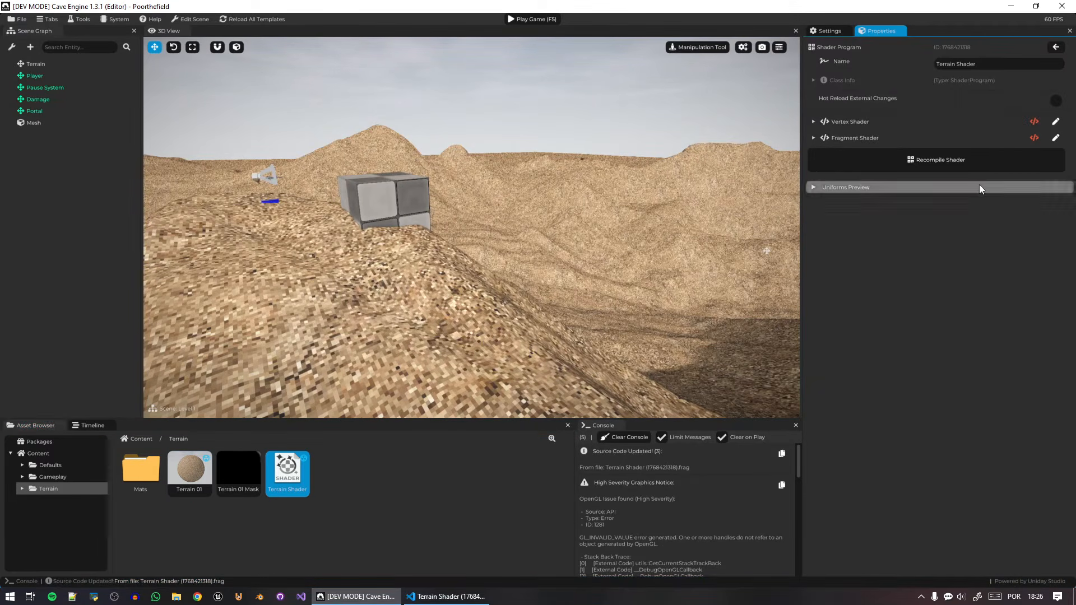
left_click(964, 164)
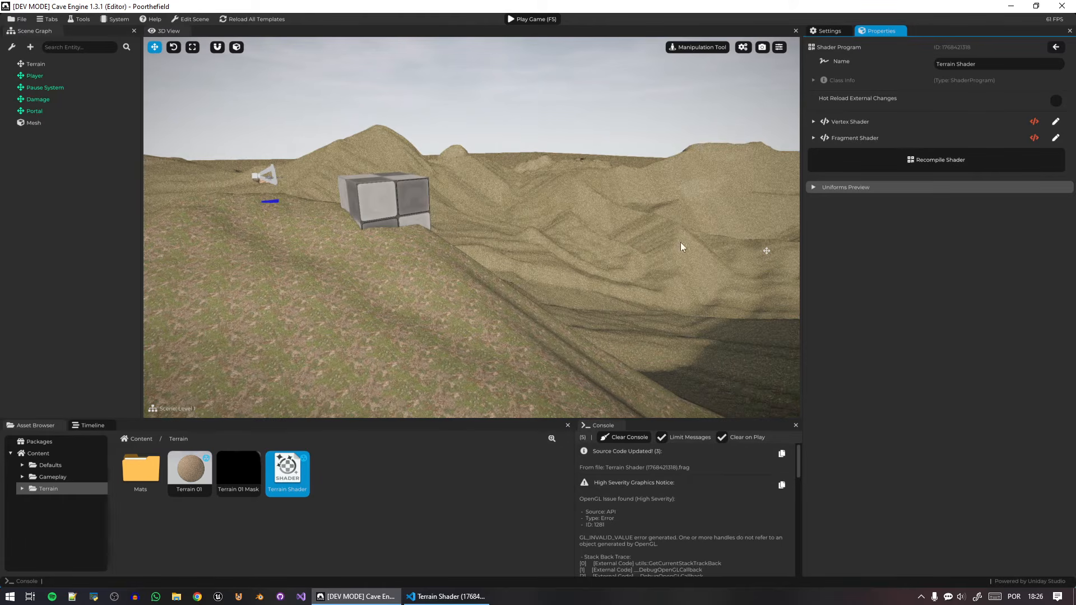
left_click(190, 470)
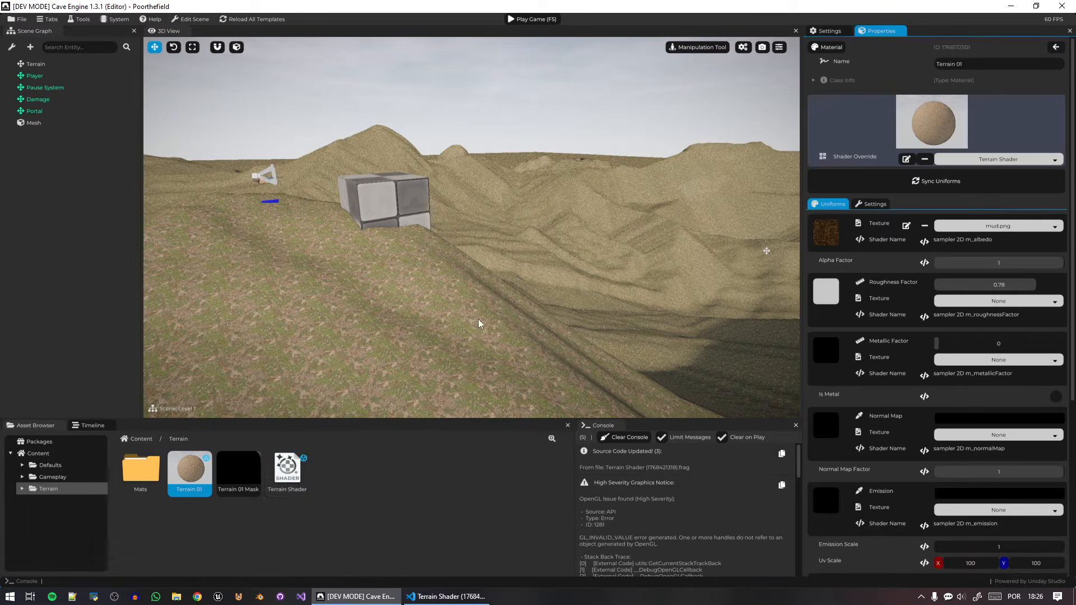
Select the terrain in the 3D view, enter the Terrain Tool, and set the Texture Paint color to white.
left_click(615, 321)
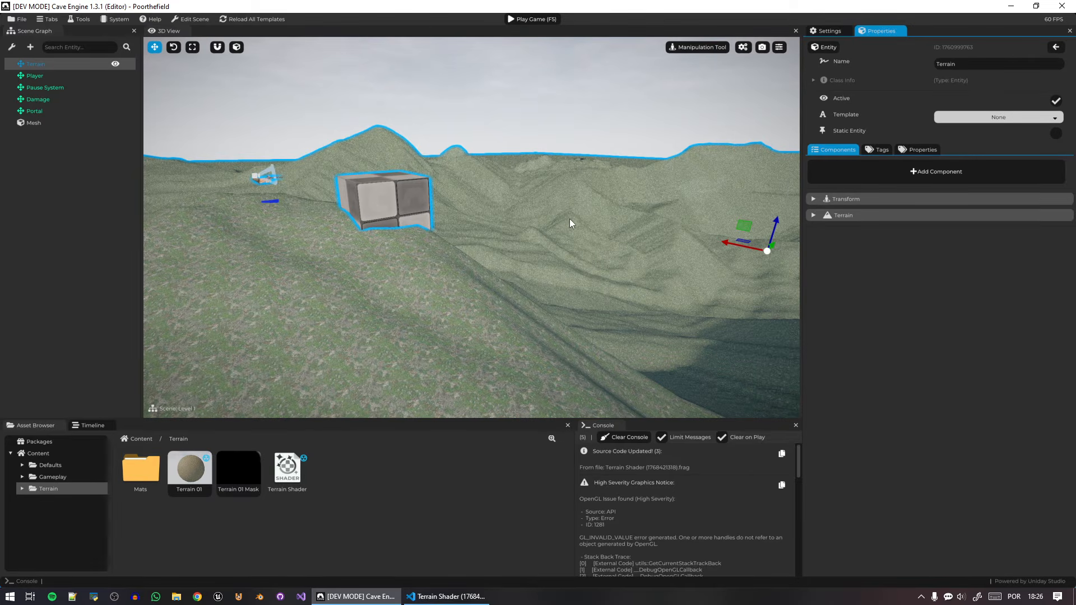
key("Tab")
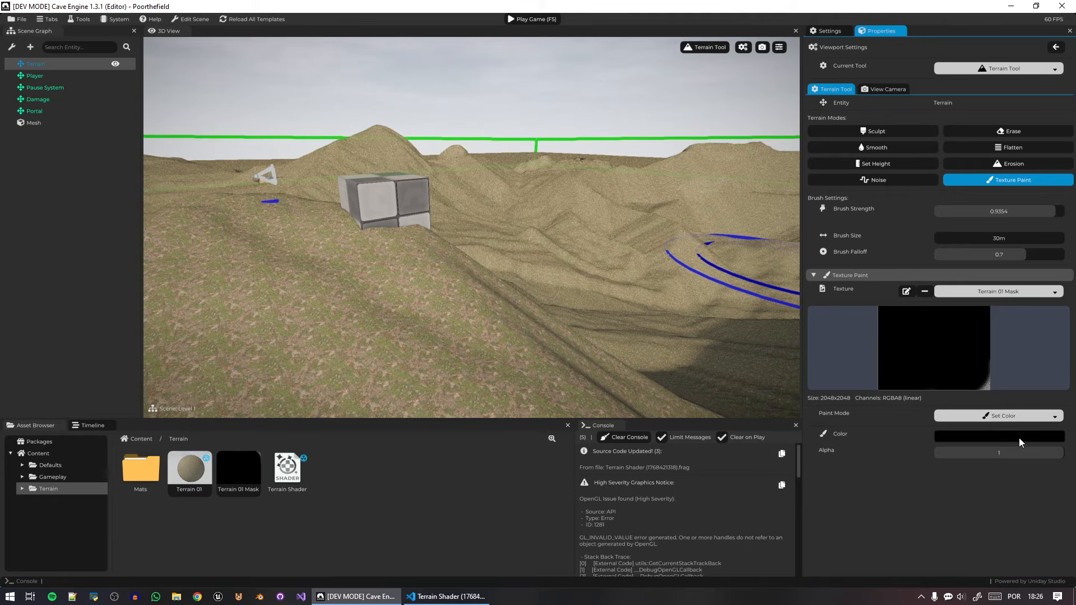
left_click(1040, 437)
left_click_drag(974, 452, 915, 414)
Paint a small white patch into Terrain 01 Mask on the terrain beside the hill, and clear the console.
left_click(648, 352)
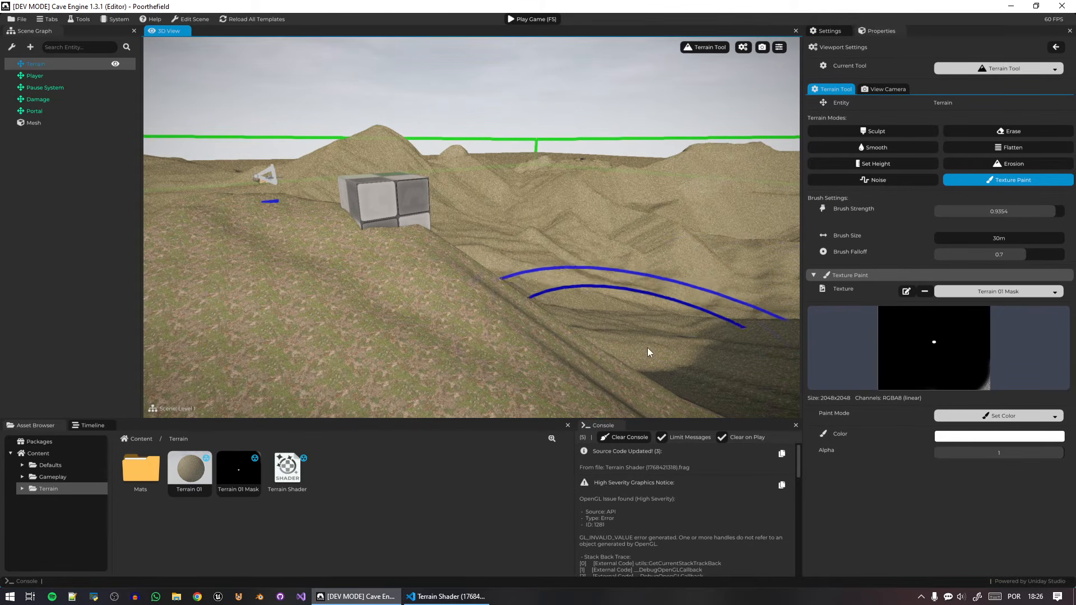
key("w")
mouse_move(572, 325)
right_mouse_down()
mouse_move(656, 339)
mouse_move(639, 365)
mouse_move(503, 295)
mouse_move(486, 325)
mouse_move(726, 571)
right_mouse_up()
key("w")
left_click(626, 437)
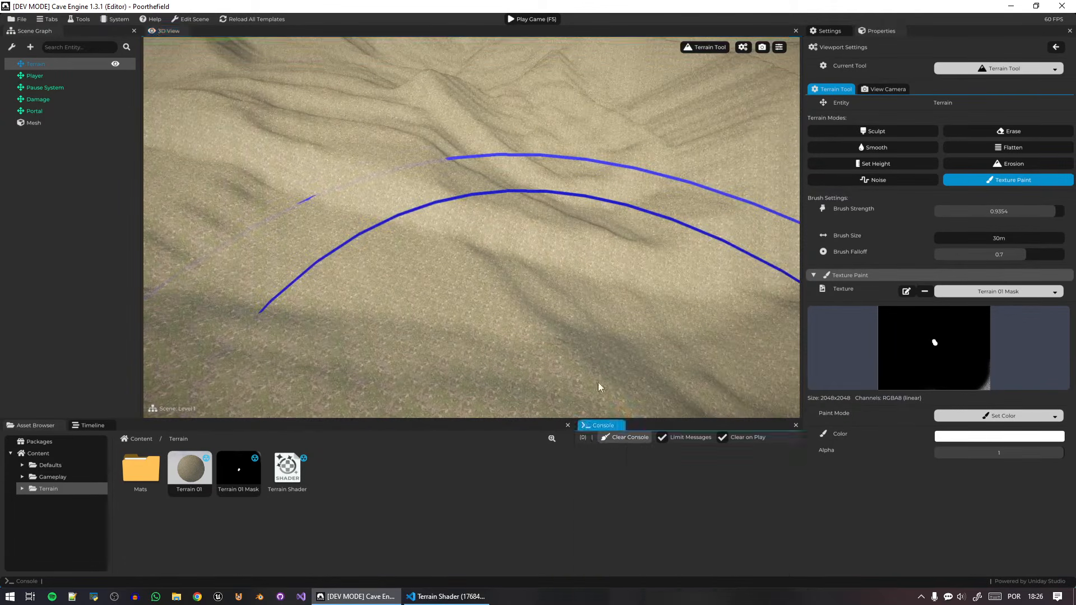
Switch to the code editor, search the shader for m_albedo, and examine which uv coordinates the albedo and mask lookups use.
left_click(439, 601)
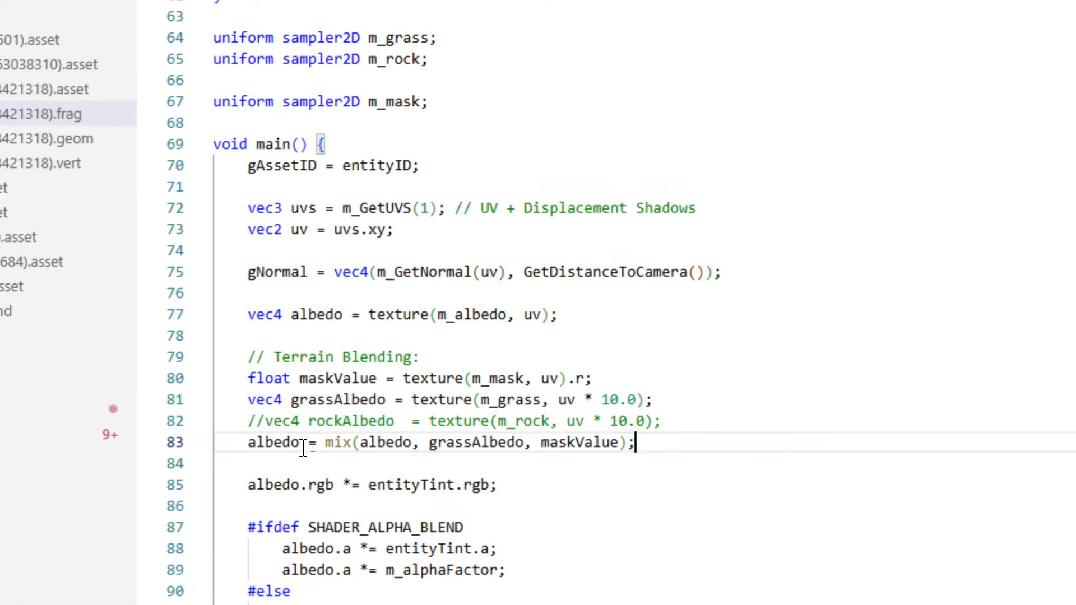
double_click(293, 444)
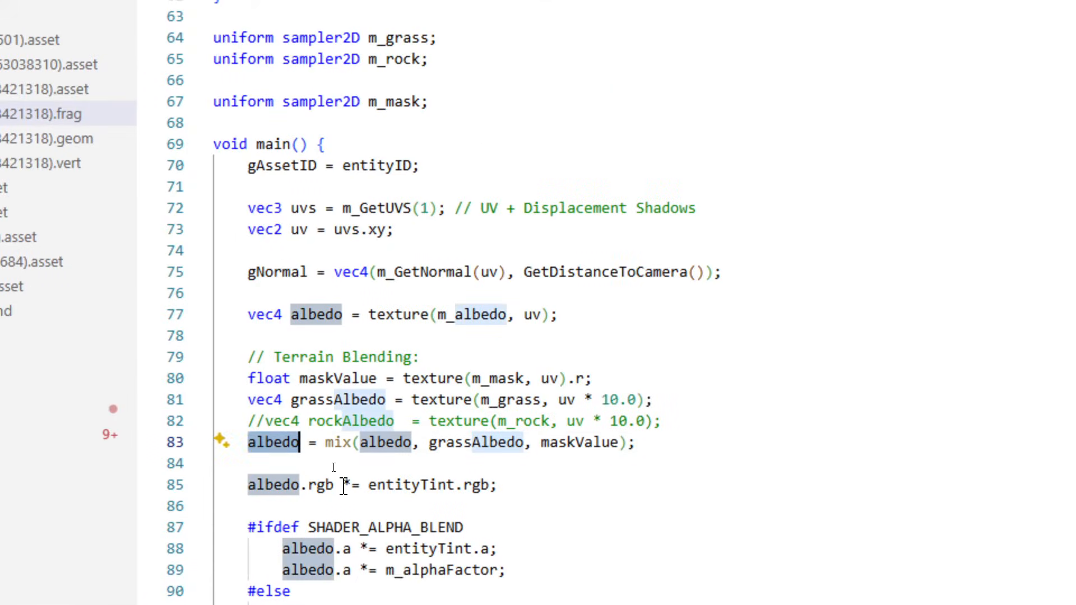
double_click(487, 315)
key("ctrl+f")
key("Return")
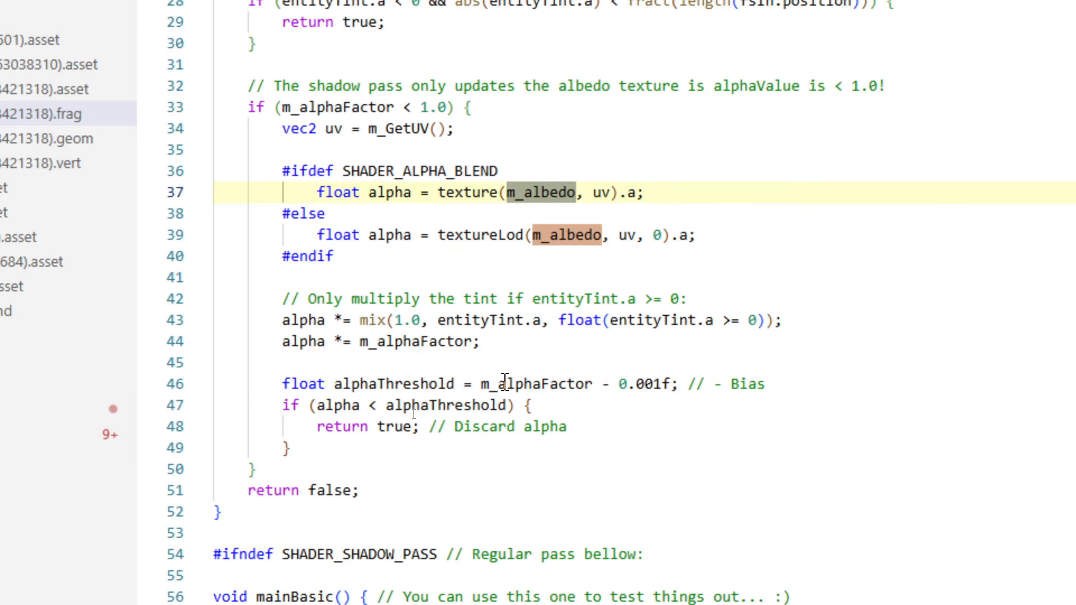
scroll(519, 247, "up", 4)
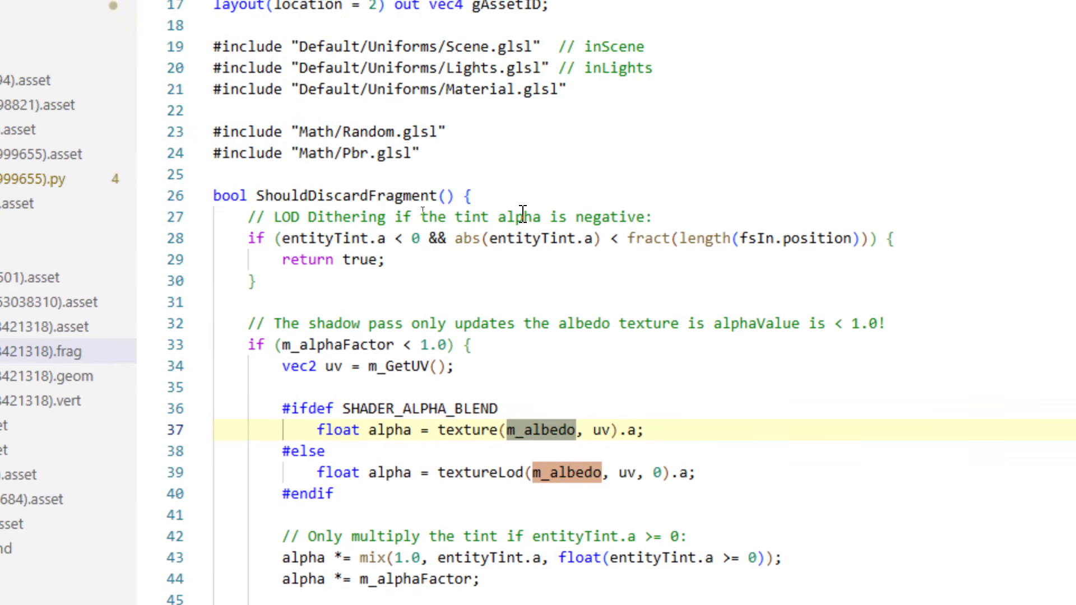
key("shift+Return")
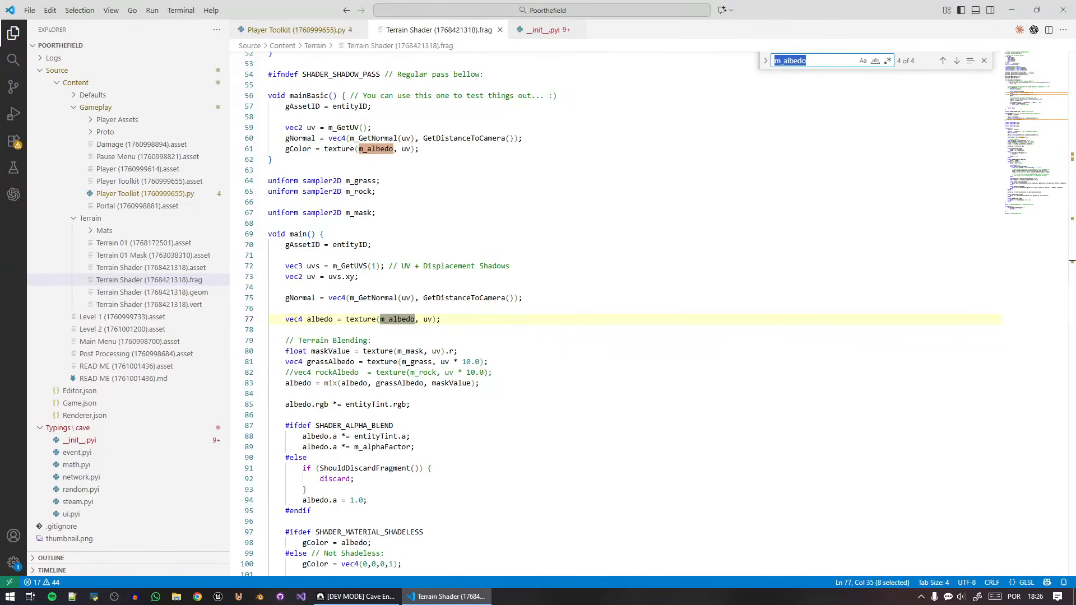
scroll(403, 423, "up", 4)
left_click(402, 370)
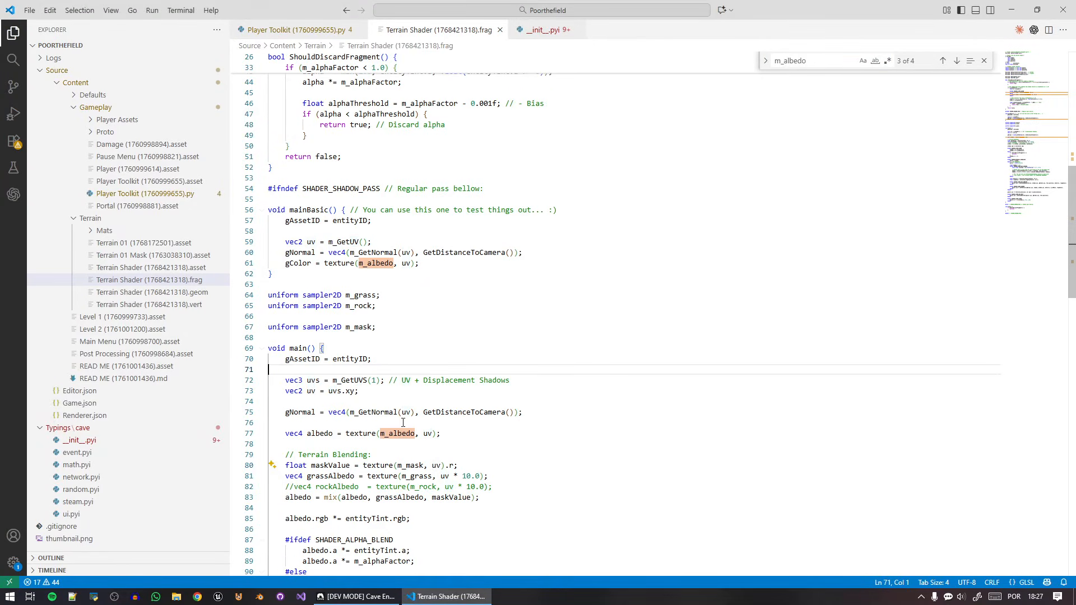
scroll(464, 443, "down", 1)
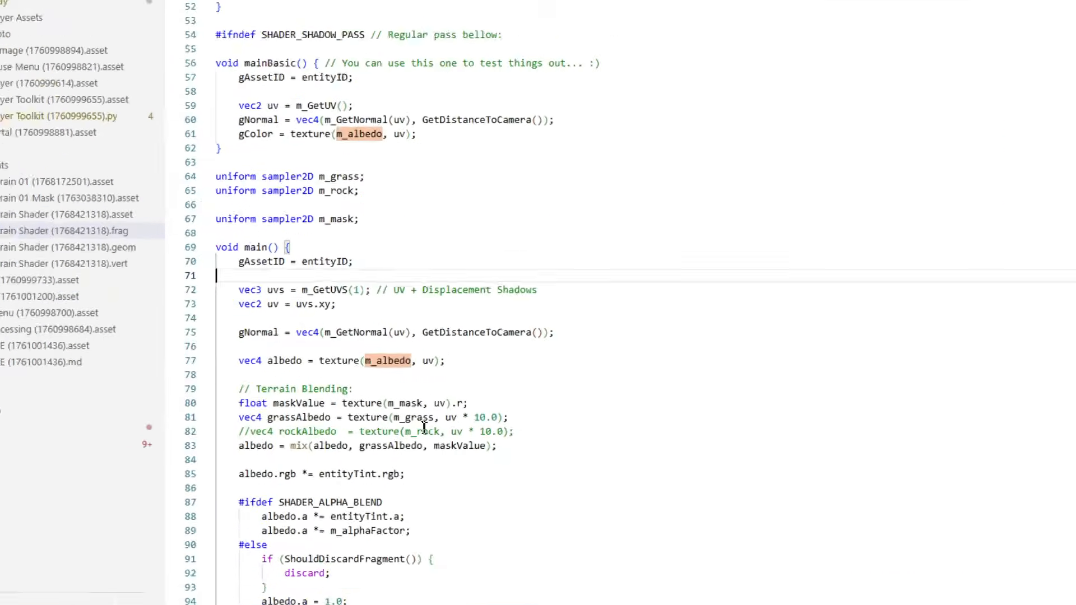
double_click(443, 408)
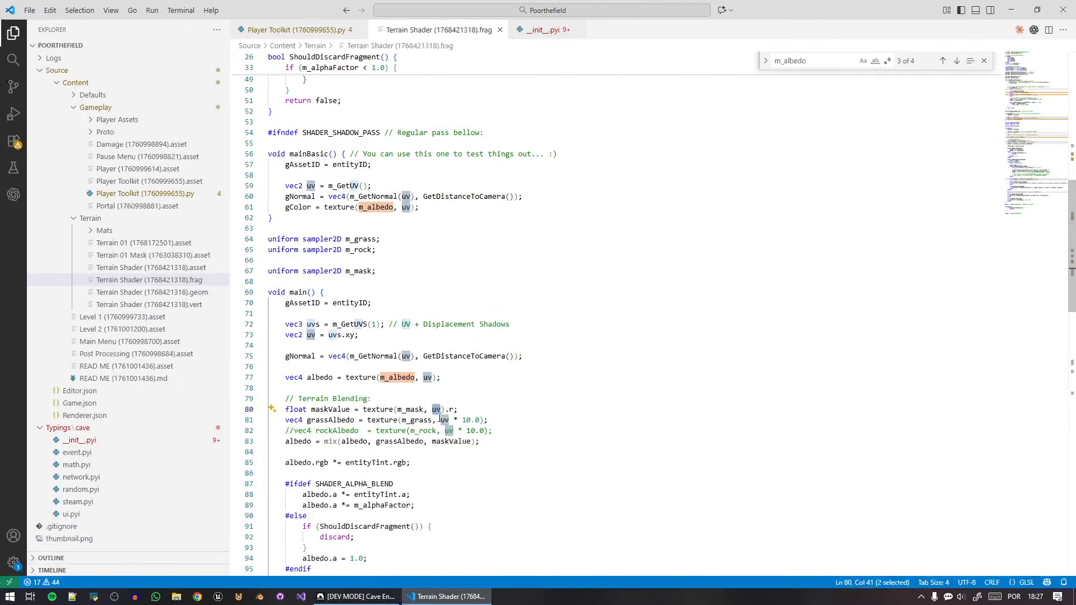
Switch to Cave Engine and check the Terrain 01 material's Uv Scale.
left_click(359, 597)
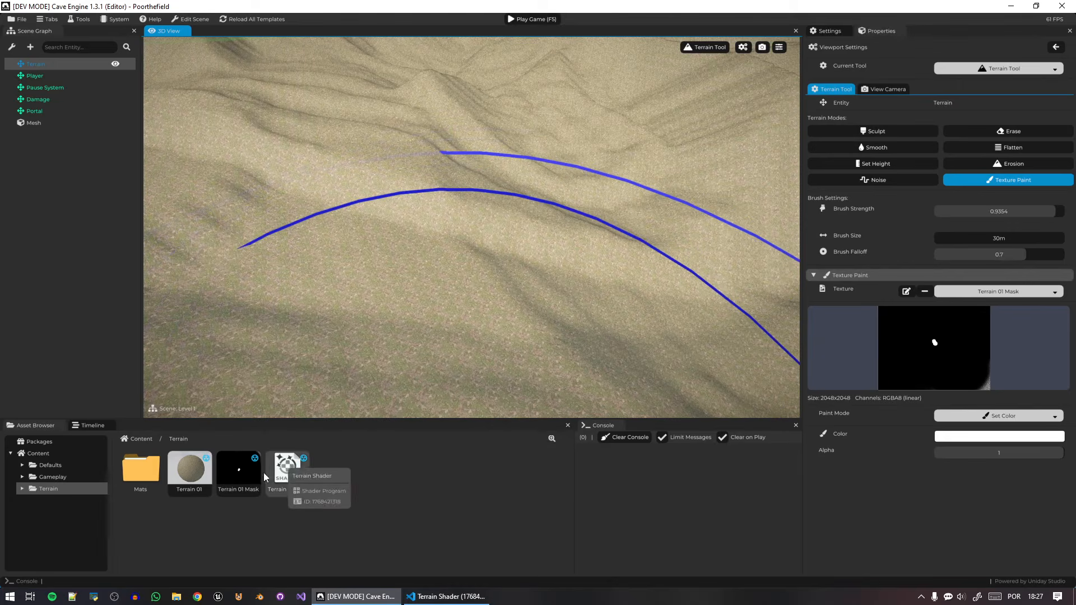
left_click(193, 470)
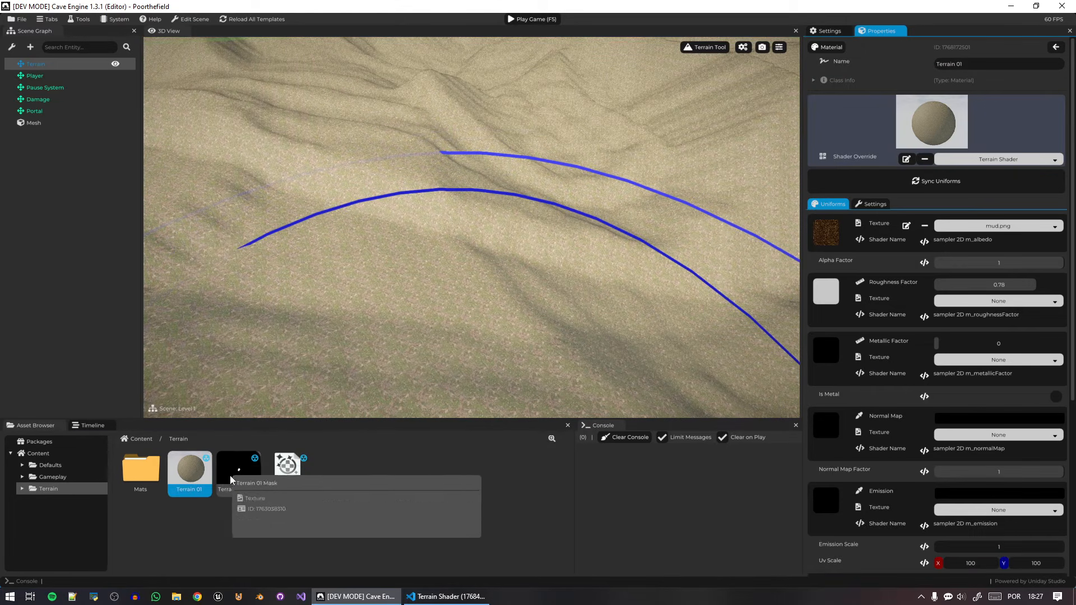
scroll(984, 411, "down", 5)
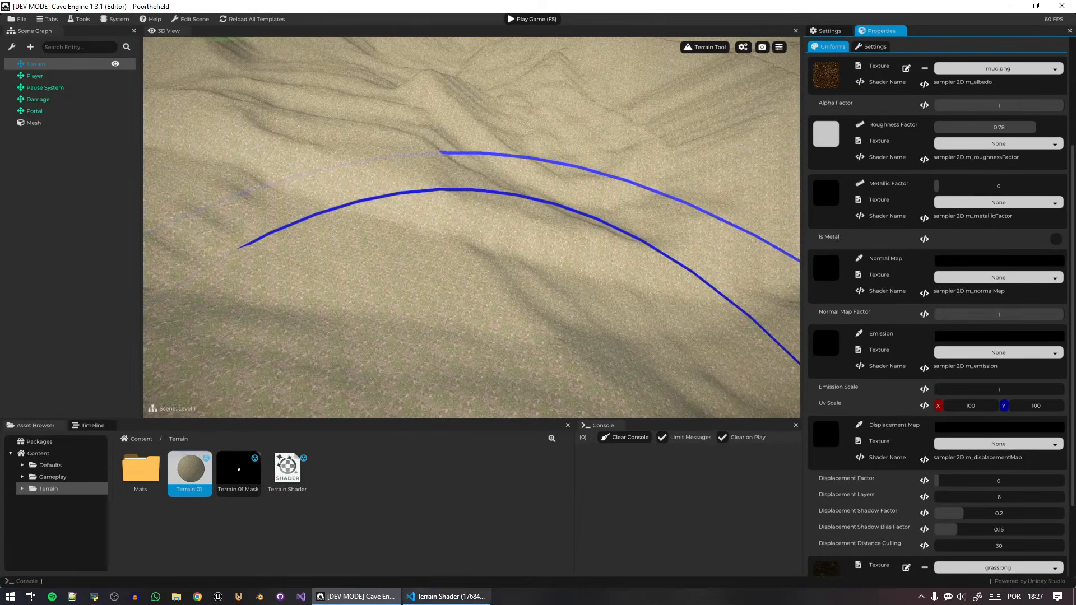
Switch to the code editor and make the maskValue lookup of m_mask sample with fsIn.texCoord, saving the fragment shader.
left_click(447, 596)
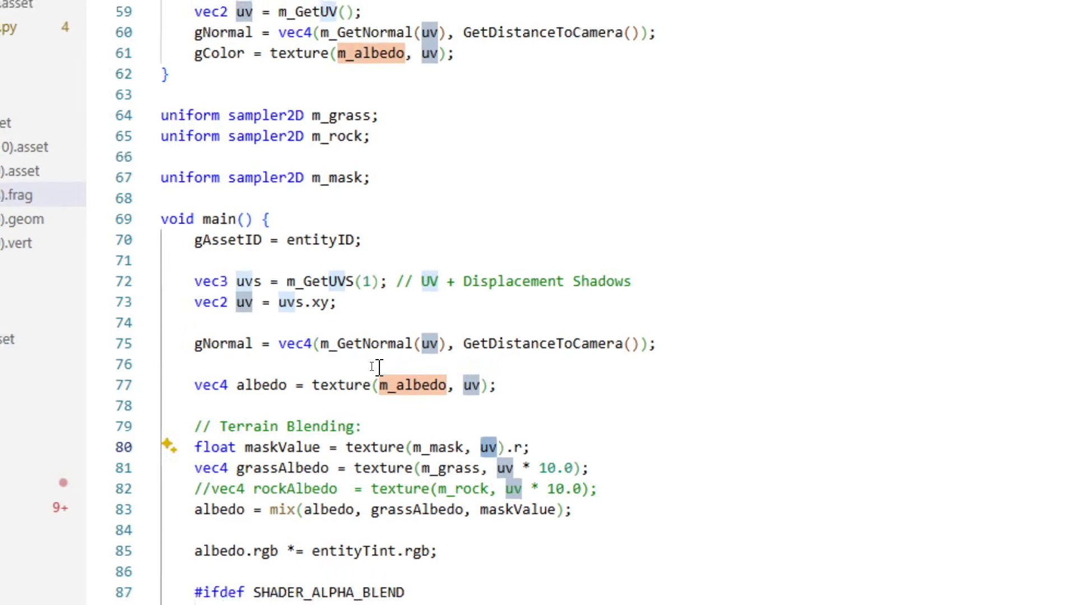
double_click(351, 281)
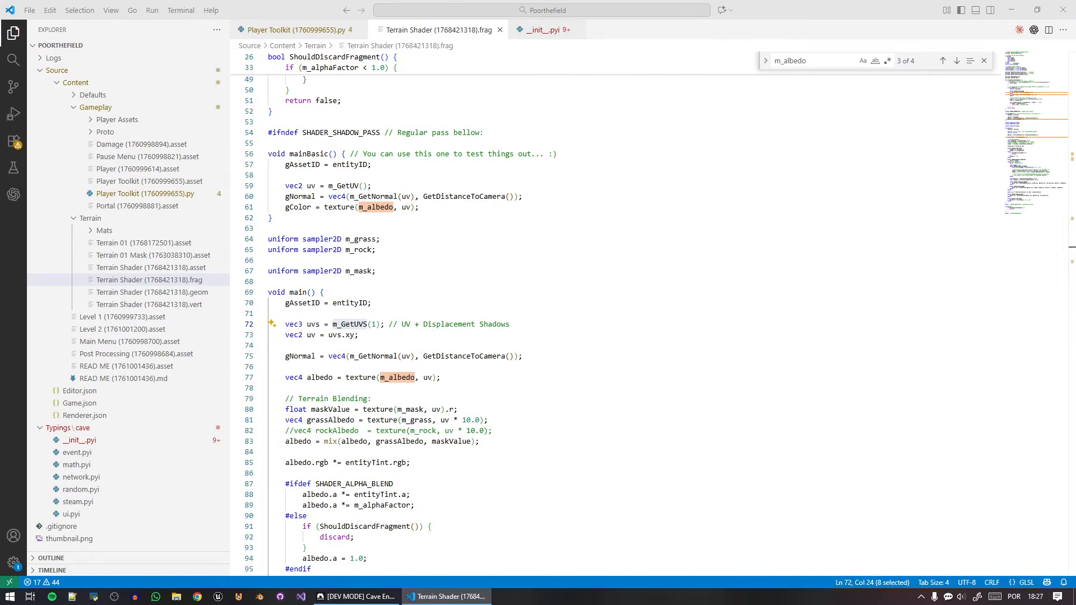
double_click(346, 409)
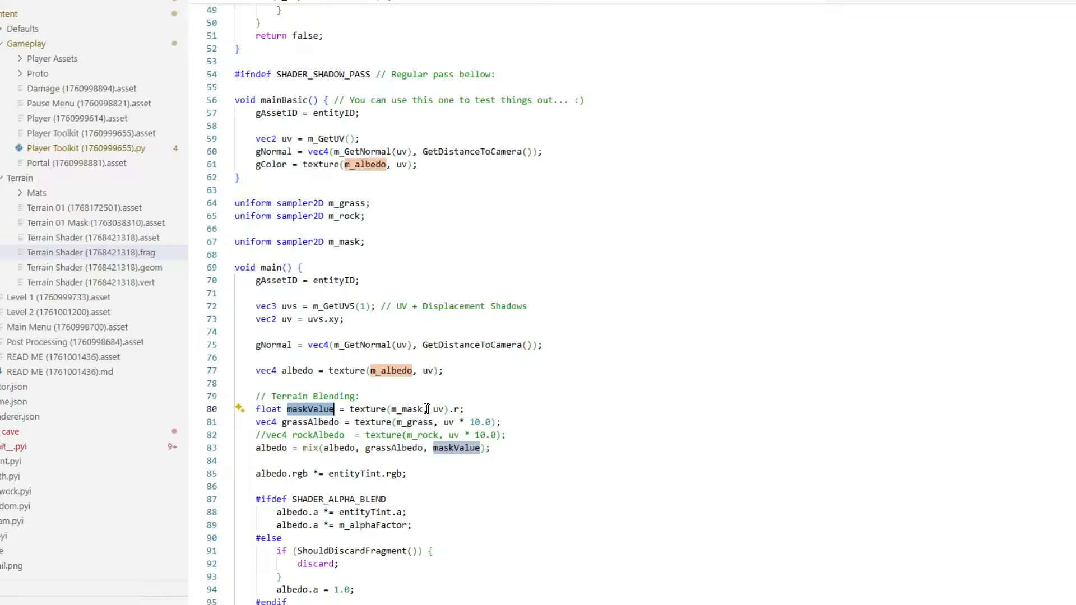
double_click(438, 410)
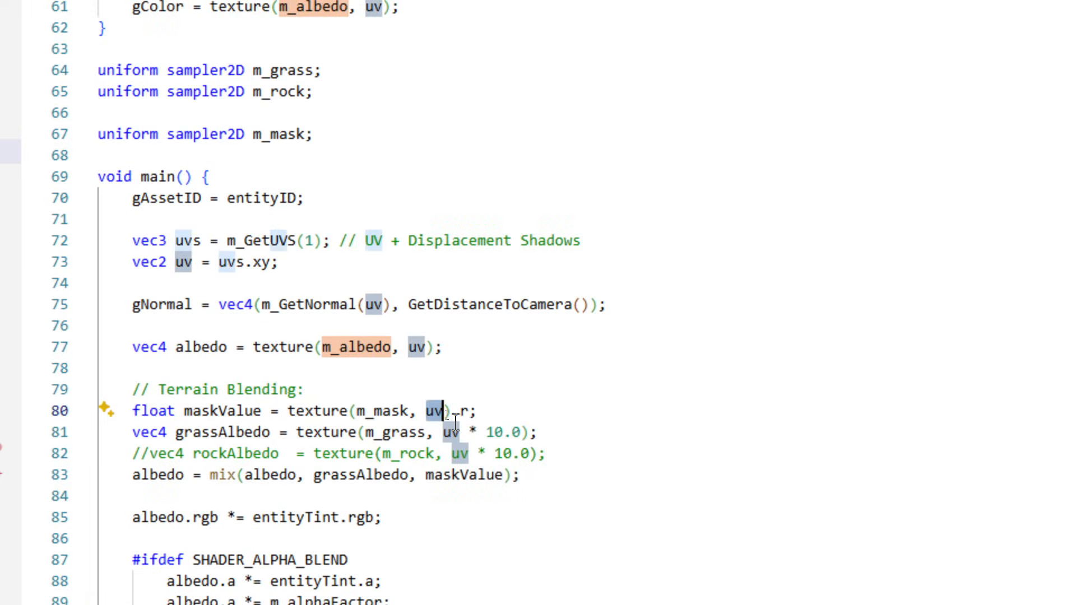
type("fsIn")
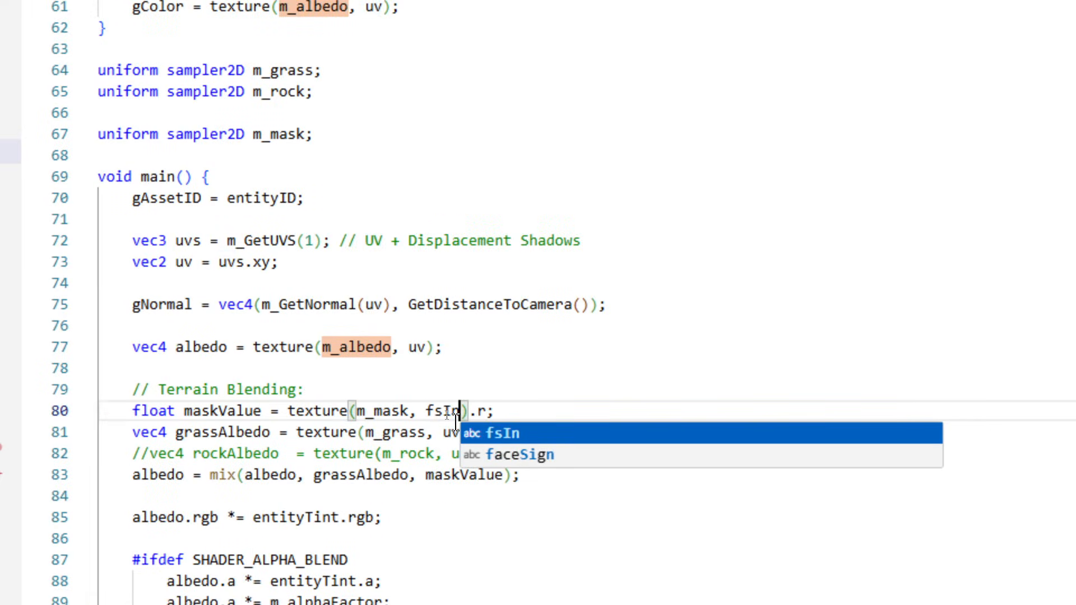
type(".tex")
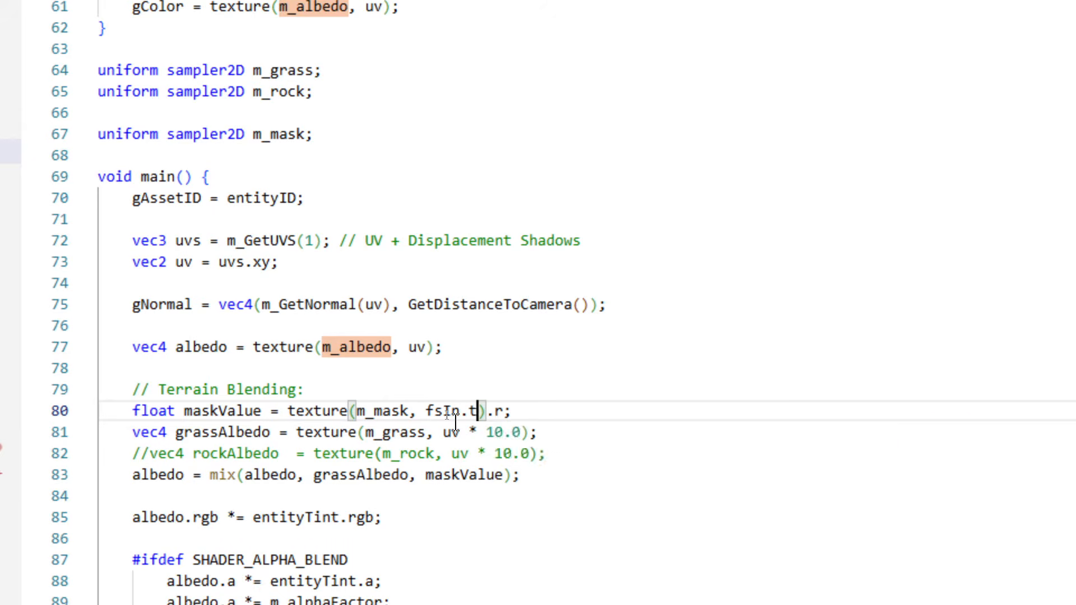
key("Tab")
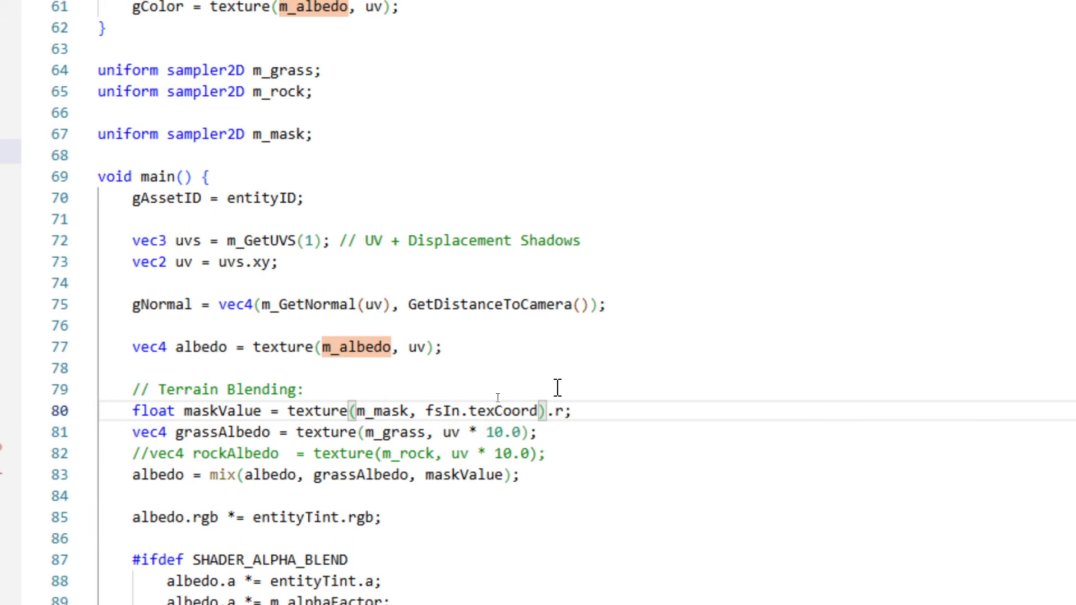
double_click(503, 411)
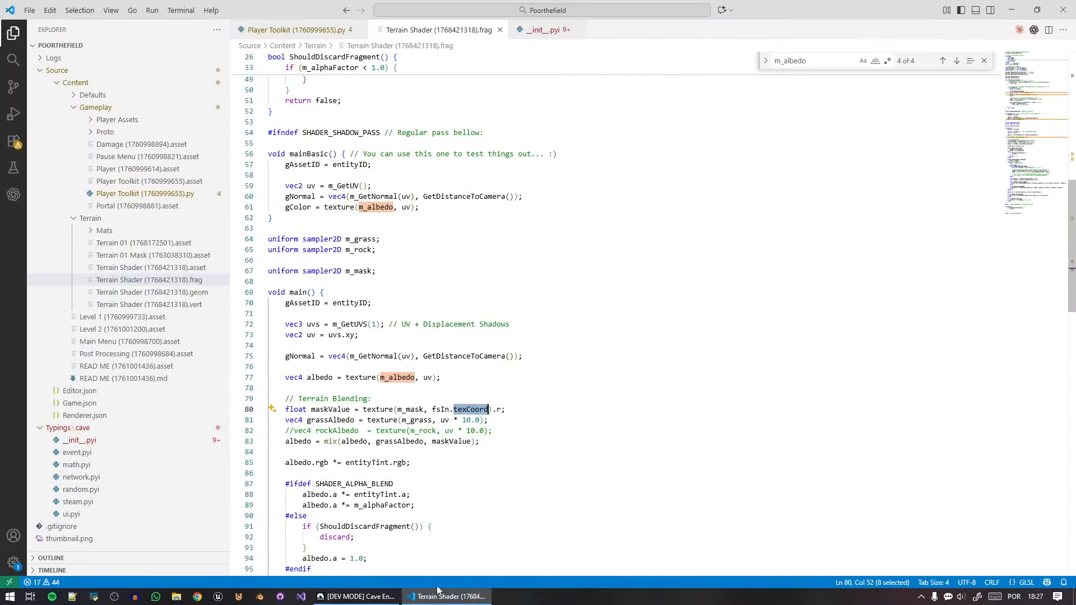
Switch to Cave Engine, recompile the Terrain Shader, and inspect the blended grass patch on the terrain.
left_click(390, 597)
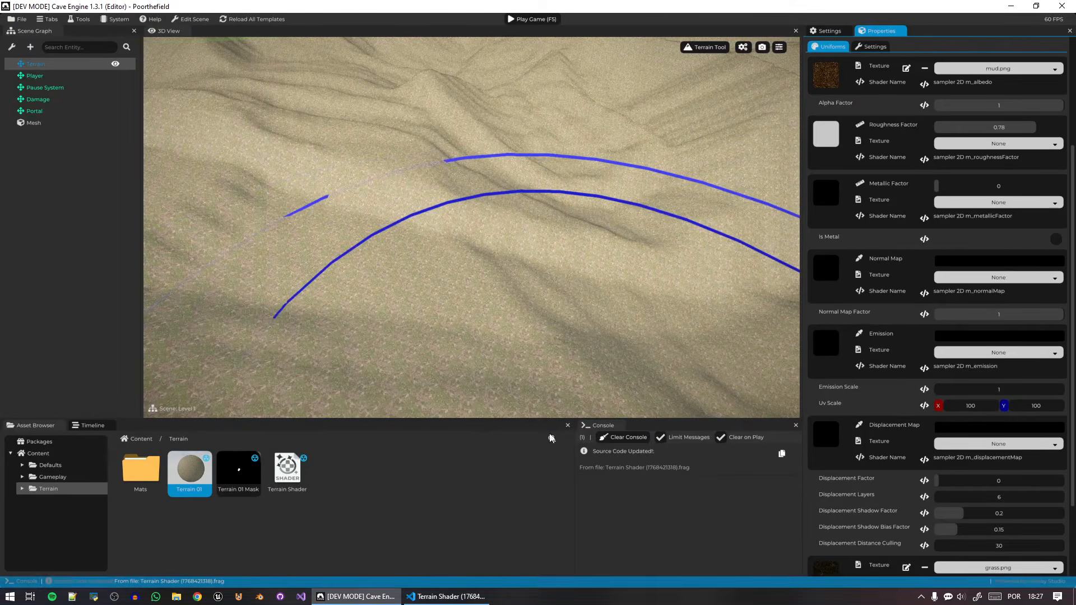
left_click(277, 484)
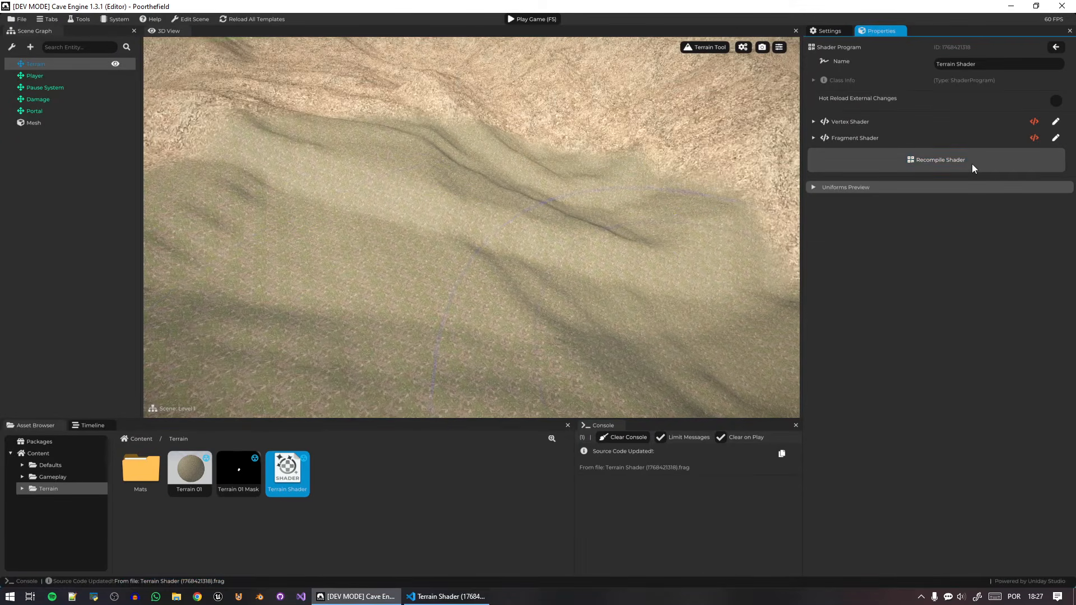
middle_click_drag(524, 236, 578, 199)
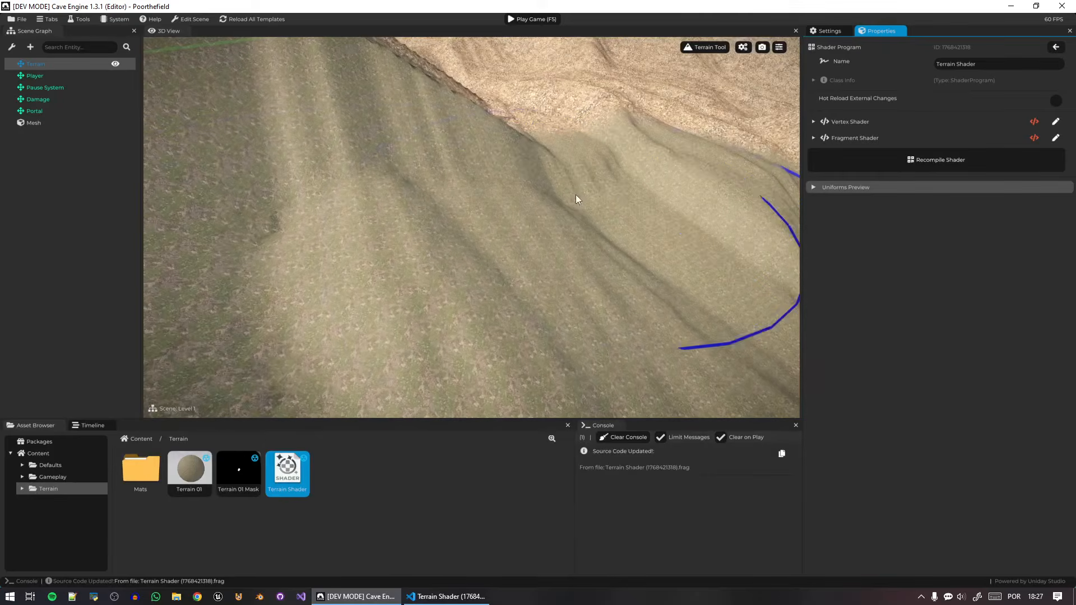
mouse_move(392, 291)
right_mouse_down()
mouse_move(449, 208)
mouse_move(465, 152)
mouse_move(470, 168)
right_mouse_up()
left_click_drag(590, 207, 552, 222)
Extend the white area in Terrain 01 Mask by texture painting over the terrain around the existing grass patch.
left_click(745, 48)
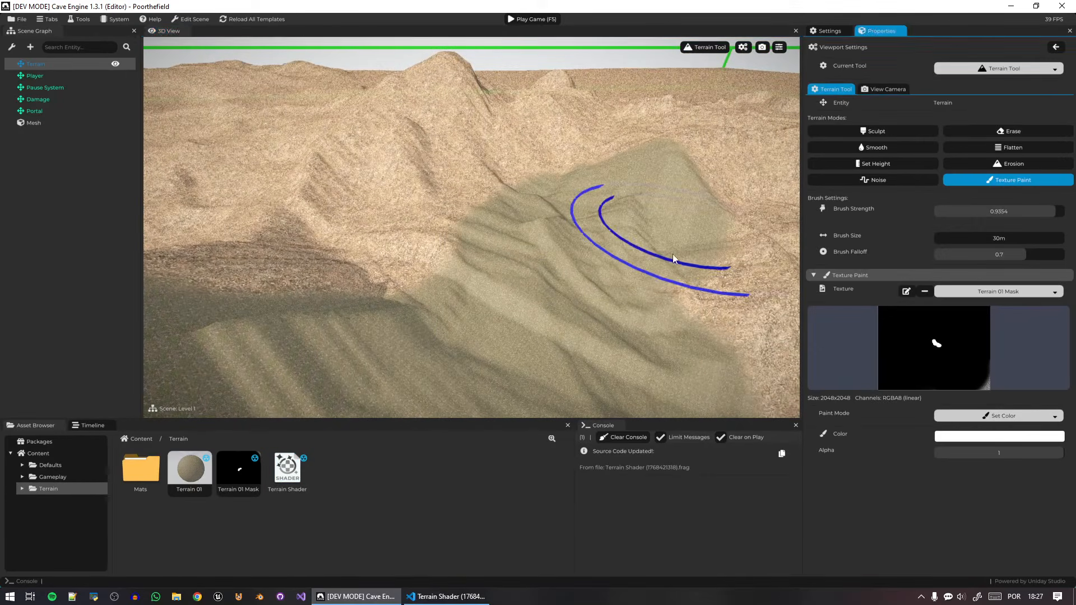
left_click_drag(674, 259, 280, 211)
mouse_move(281, 211)
right_mouse_down()
mouse_move(224, 215)
mouse_move(291, 196)
mouse_move(359, 204)
mouse_move(291, 247)
right_mouse_up()
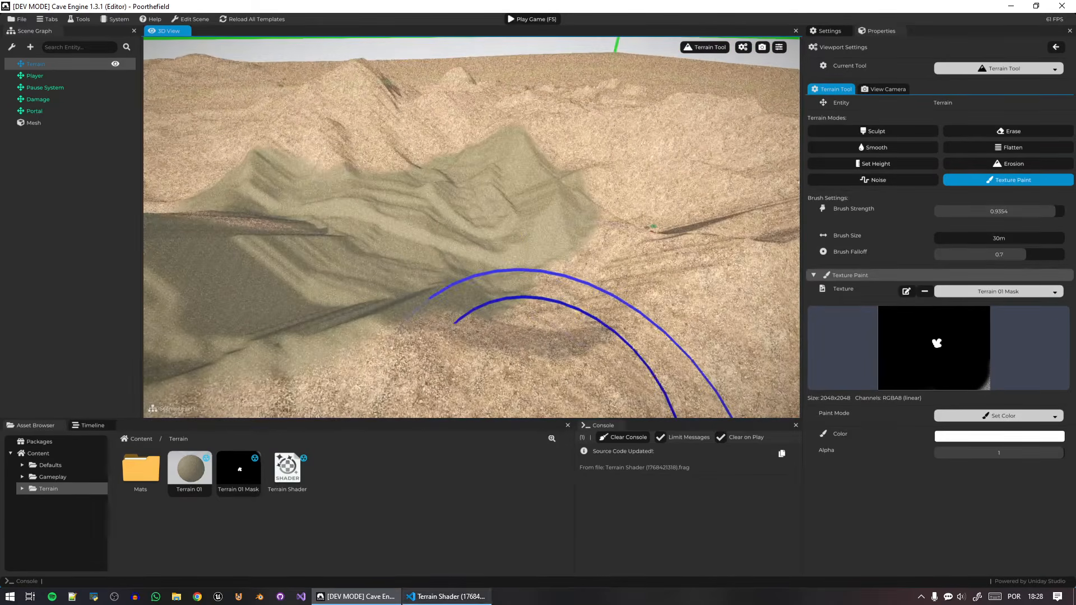
Switch to the code editor, move the albedo mix line above the commented rockAlbedo line, and separate them with a blank line.
left_click(447, 596)
left_click(617, 431)
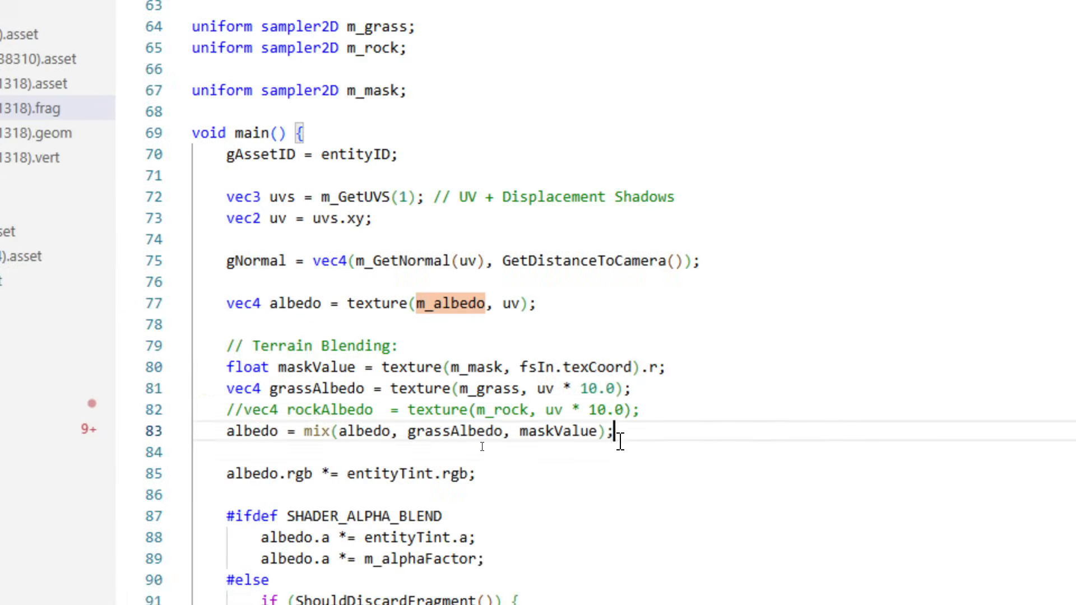
key("alt+Up")
key("Return")
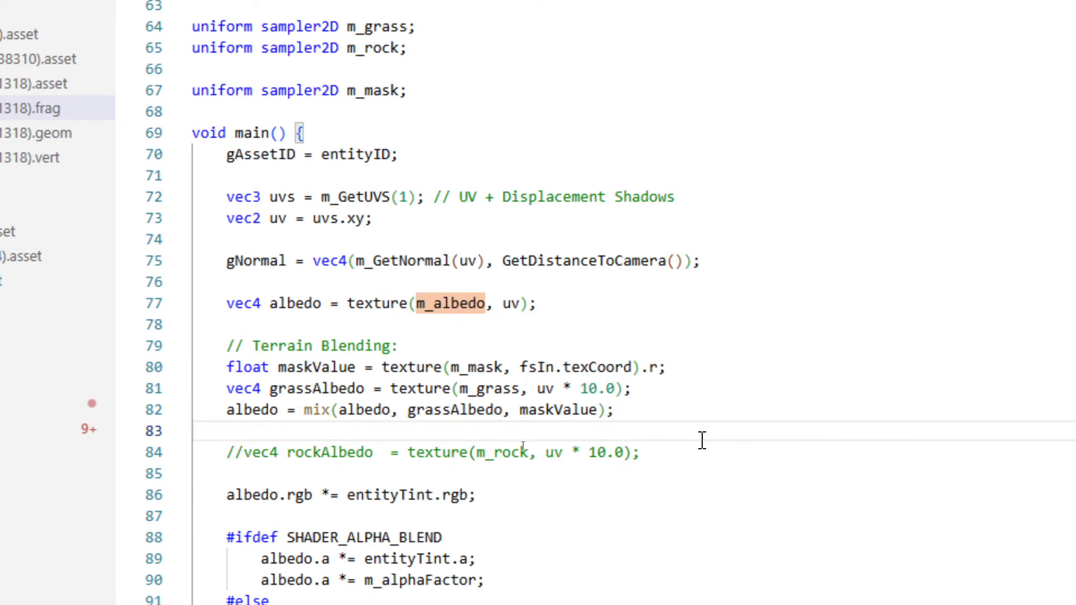
Review the grass blending block and the sampler uniforms including m_rock, and add another blank line above the commented rockAlbedo line.
left_click_drag(616, 410, 193, 346)
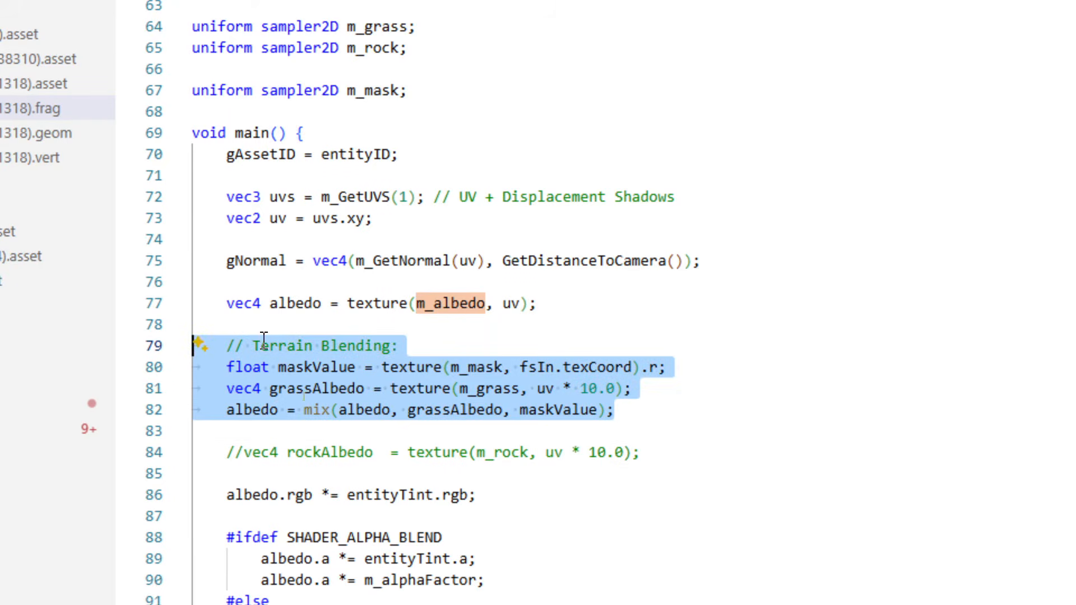
left_click_drag(426, 92, 193, 27)
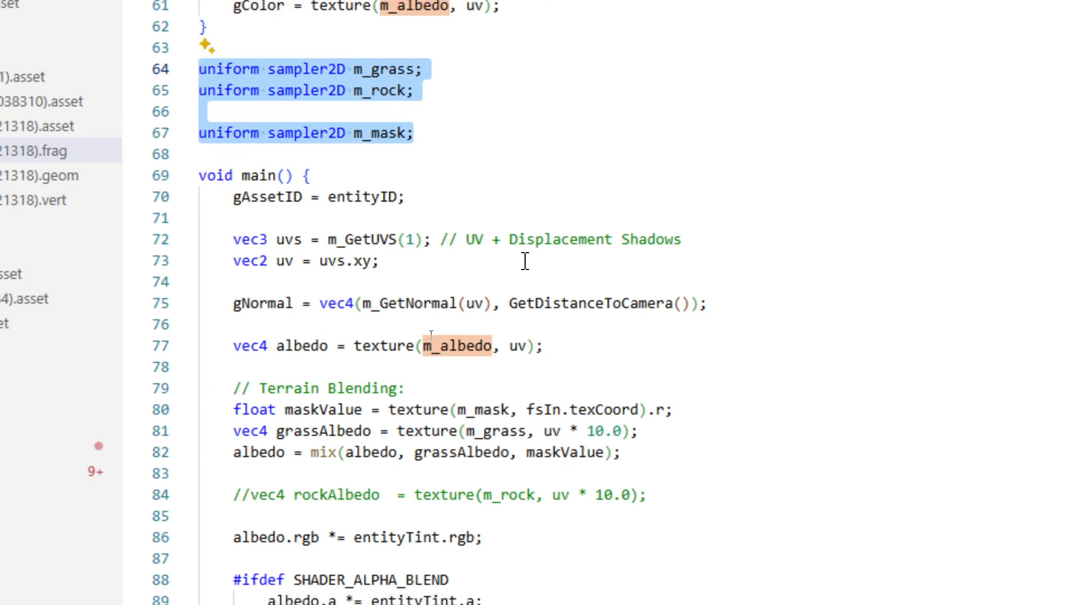
double_click(389, 89)
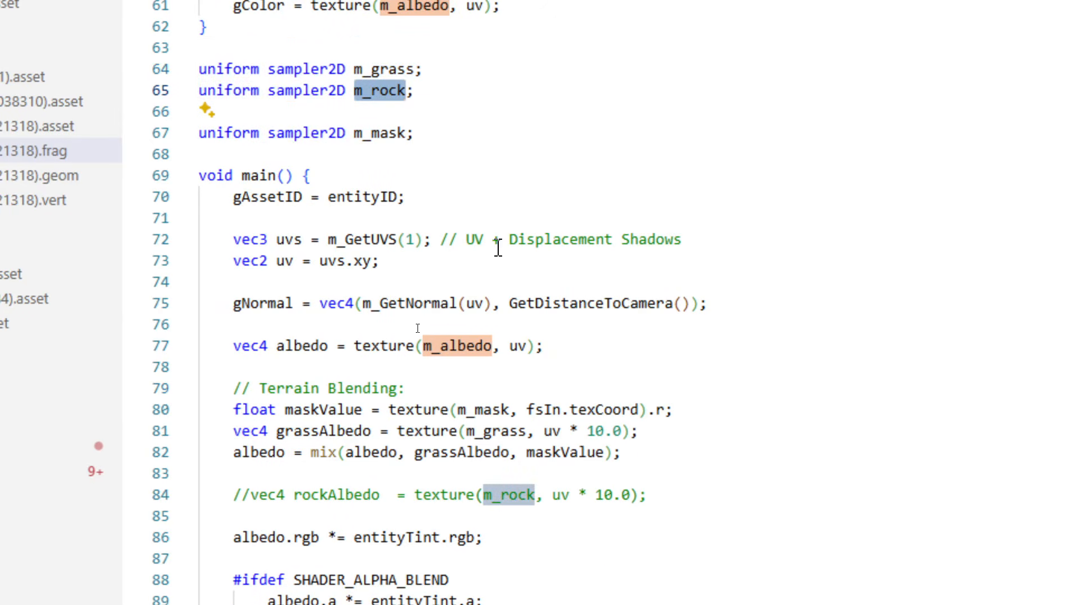
left_click(653, 400)
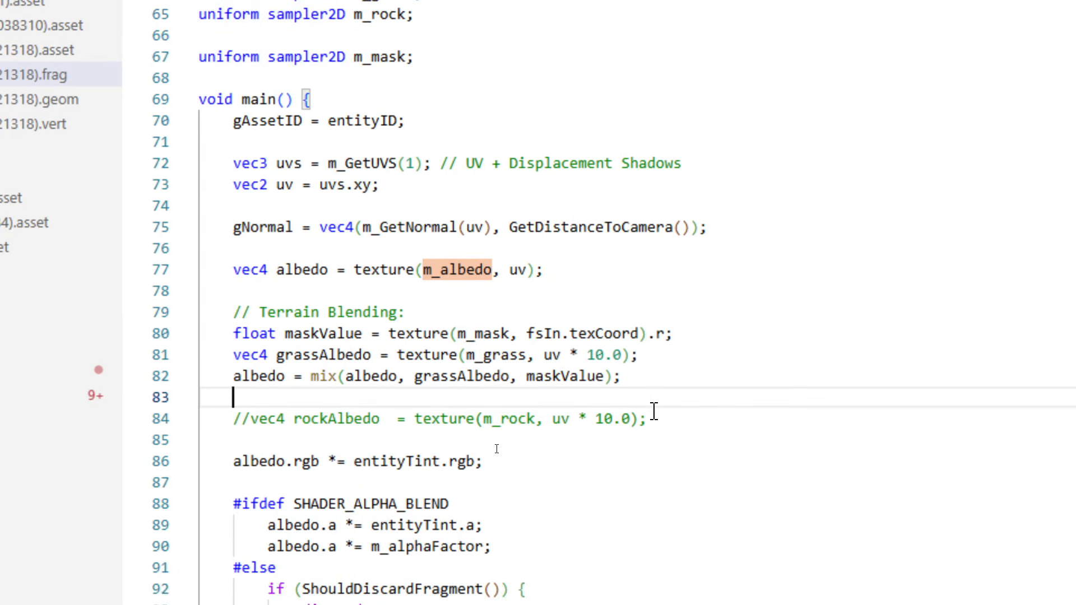
key("Return")
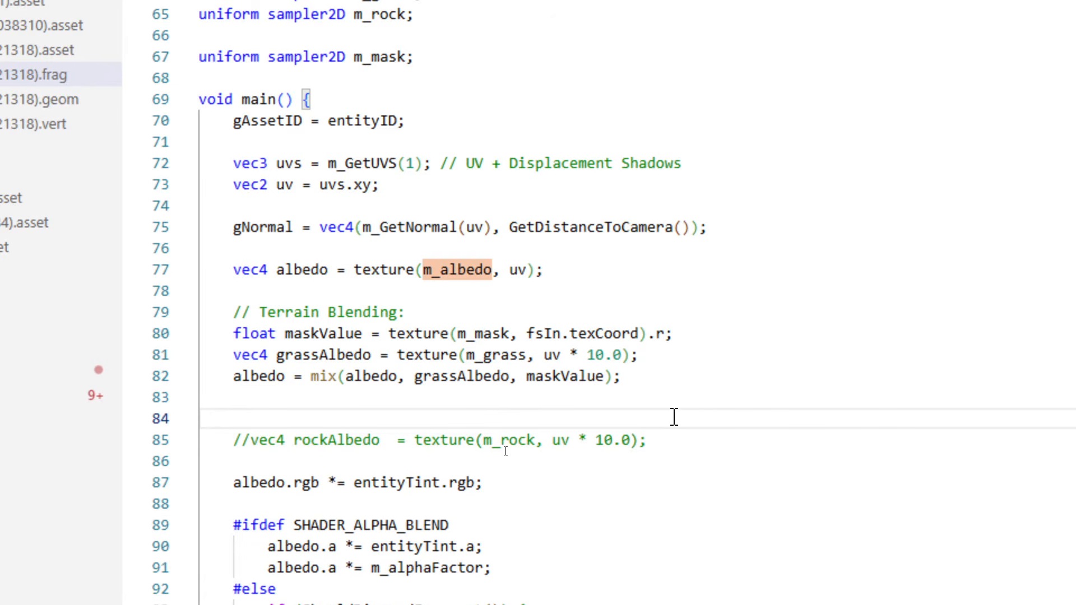
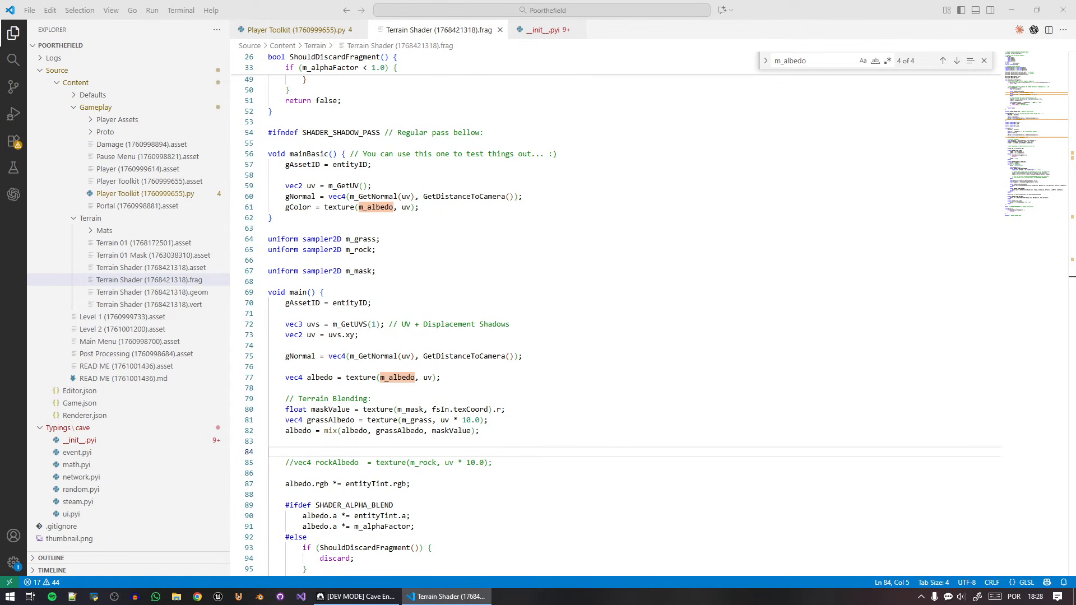
Below the grass blend, declare float cliffValue as abs(dot(fsIn.normal, vec3(0,1,0))), leaving a blank line above it.
left_click(387, 445)
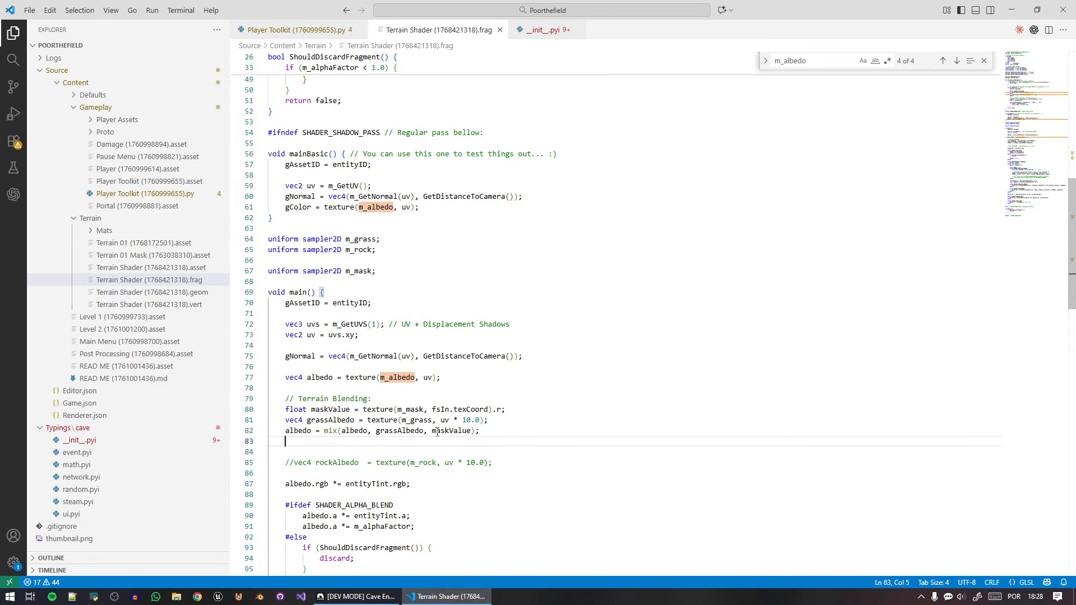
key("Return")
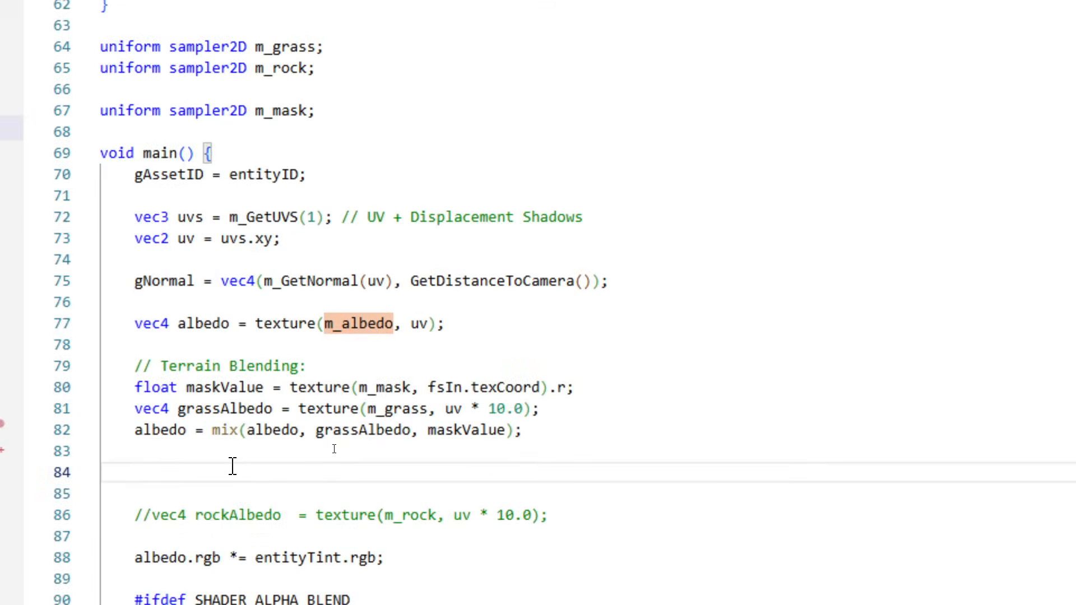
type("float")
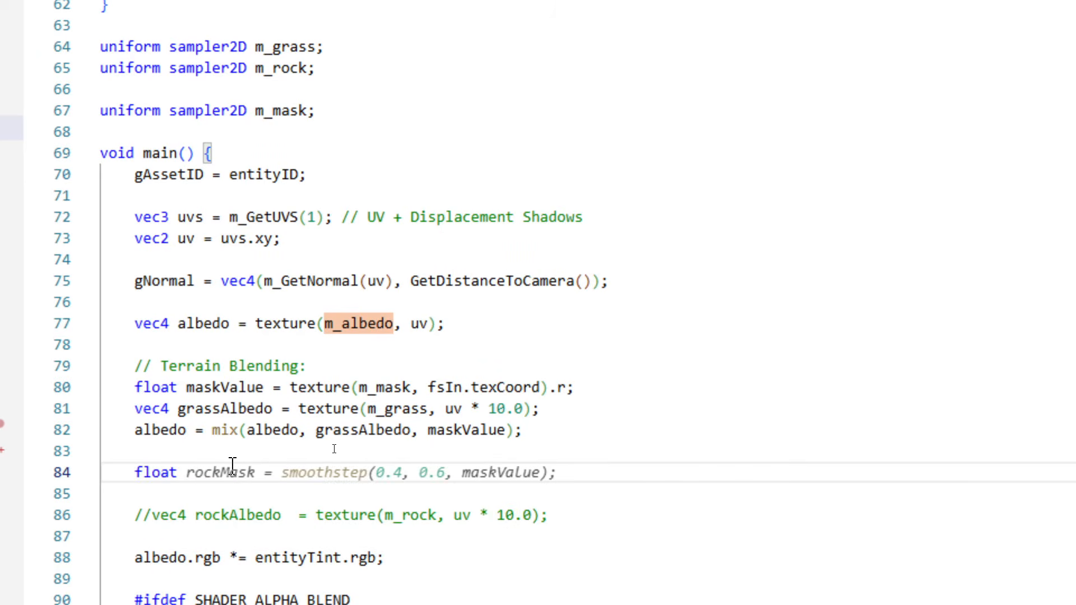
type(" cliff")
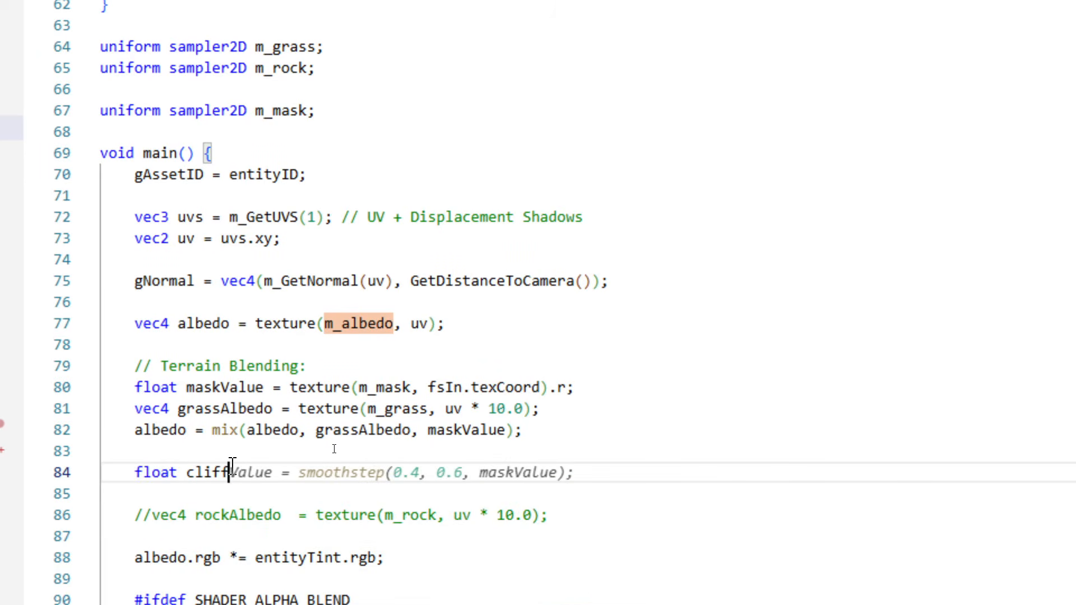
type("Value =")
key("Escape")
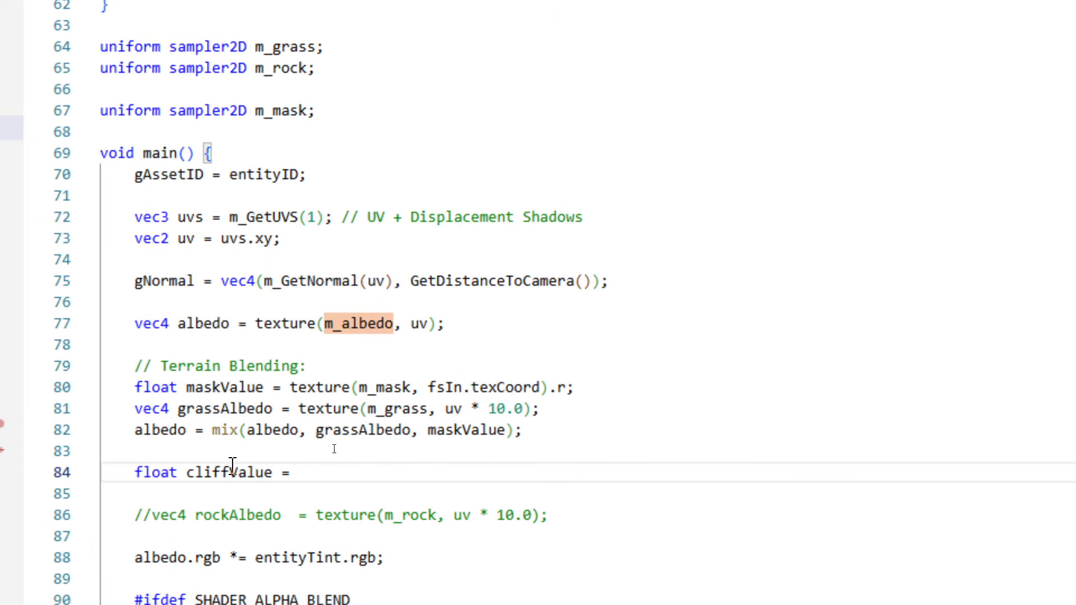
type("abs(")
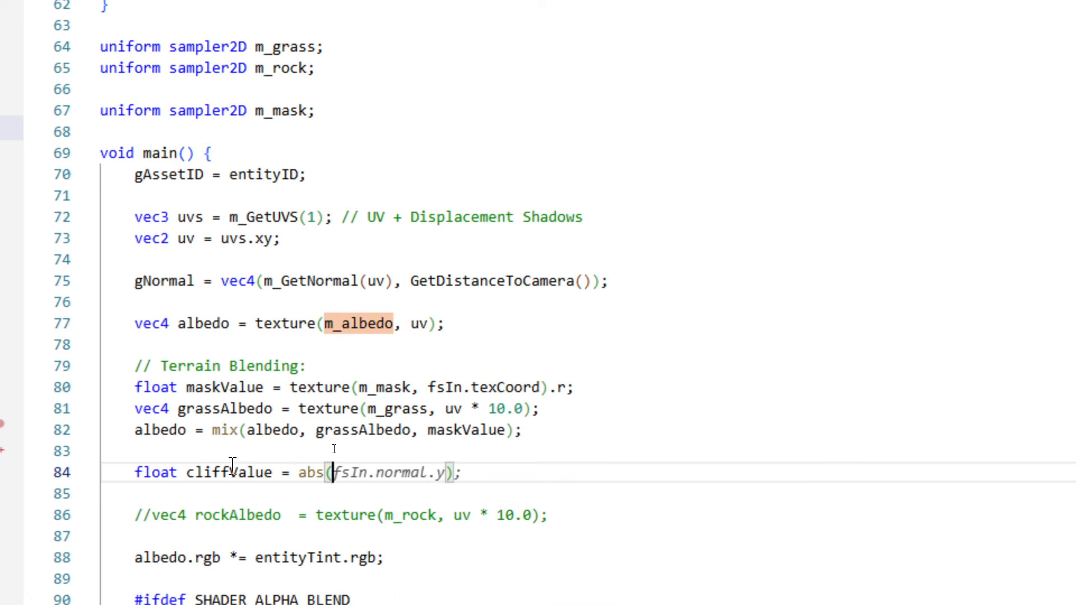
type("d")
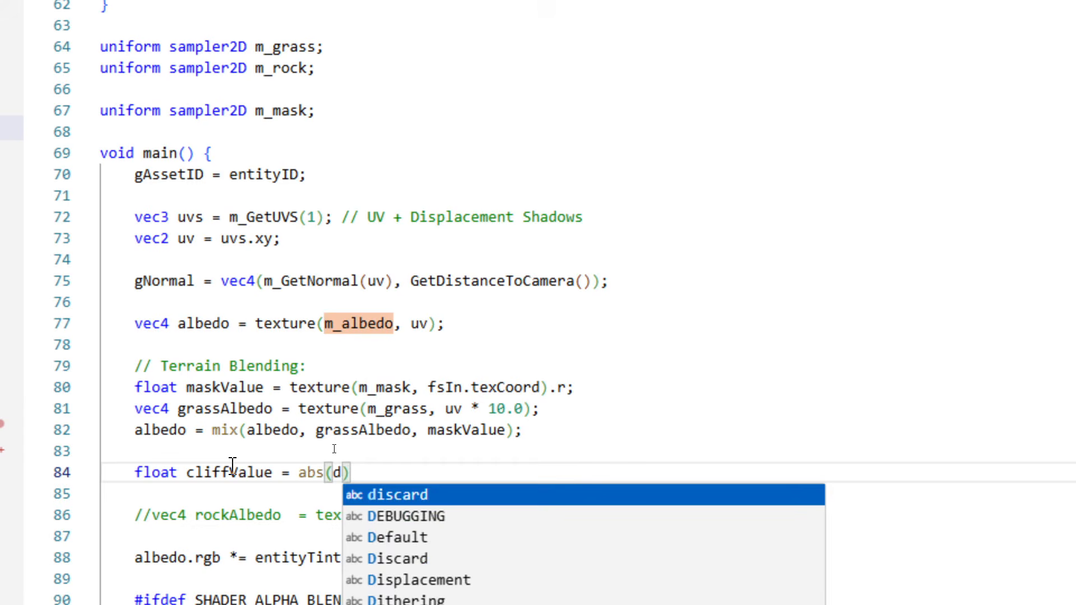
type("ot(")
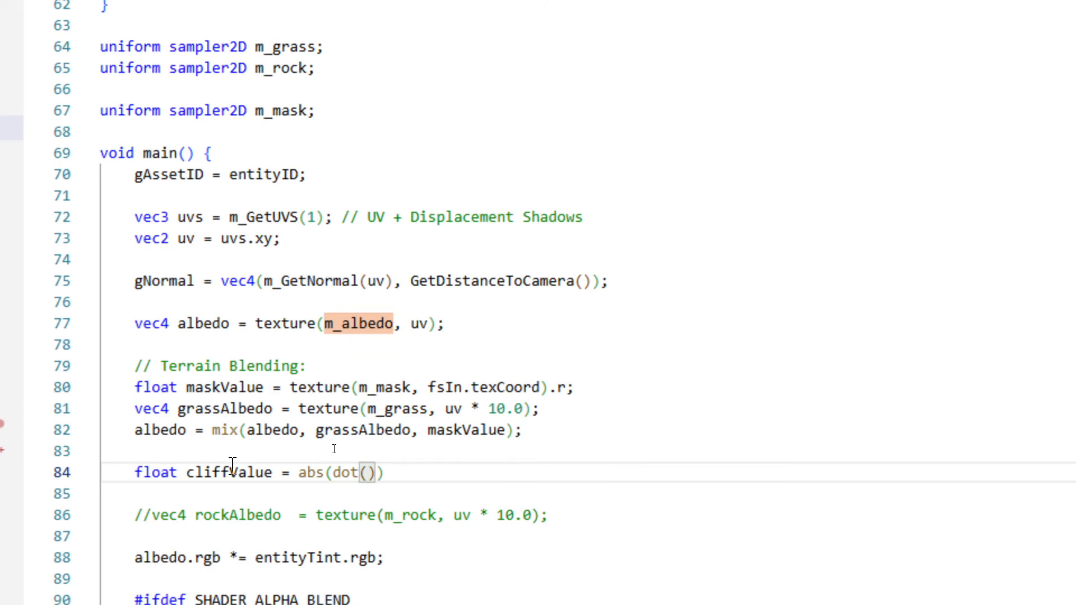
type("fsIn.n")
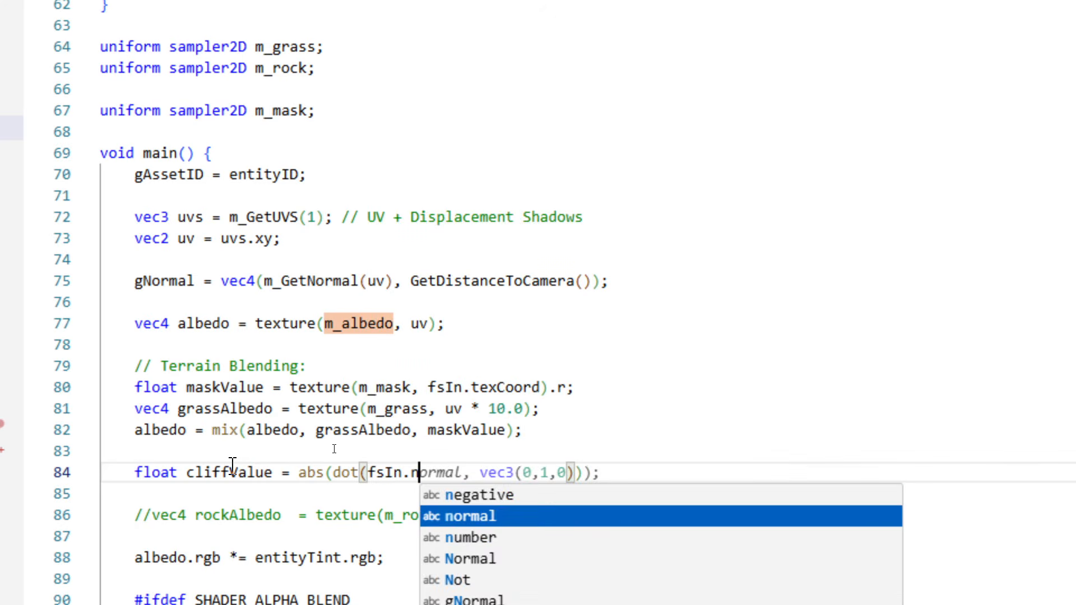
key("Tab")
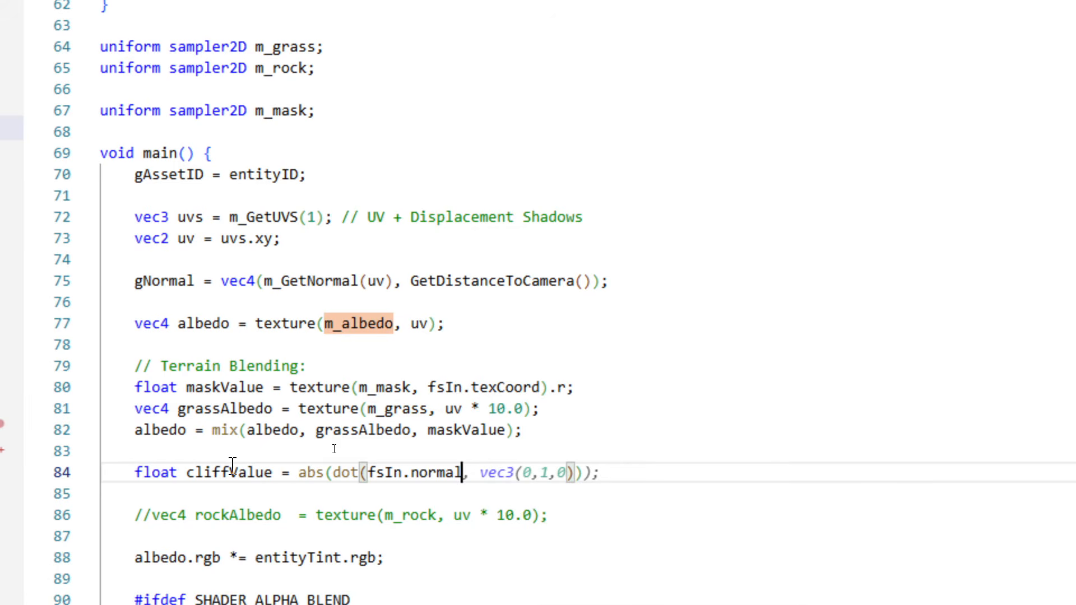
key("Tab")
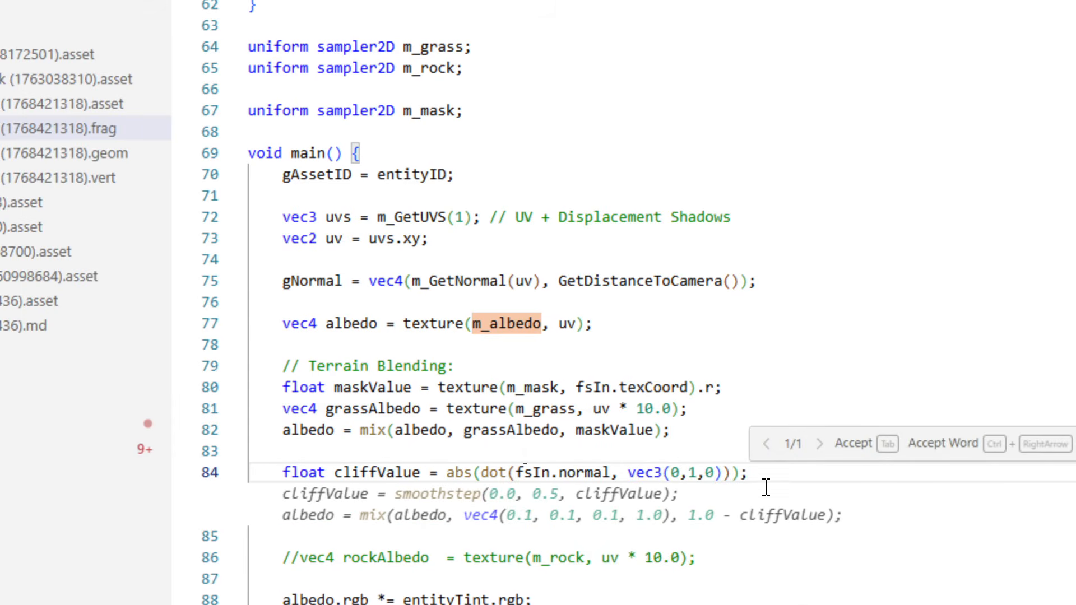
Begin an albedo assignment under the cliffValue line, with mix and albedo as its first argument.
left_click(390, 477)
left_click(819, 473)
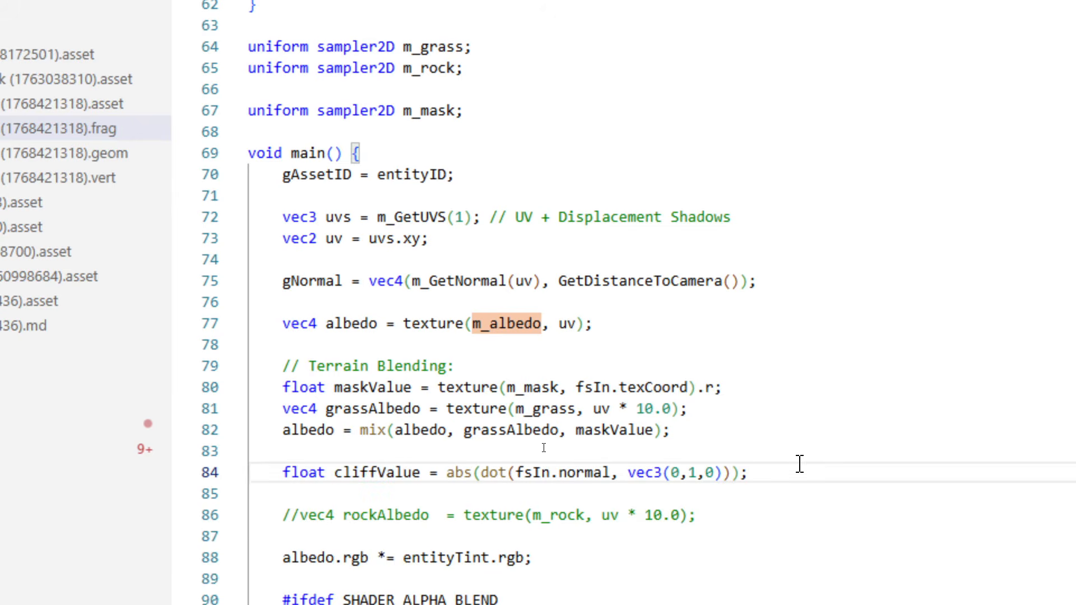
key("Return")
type("ab")
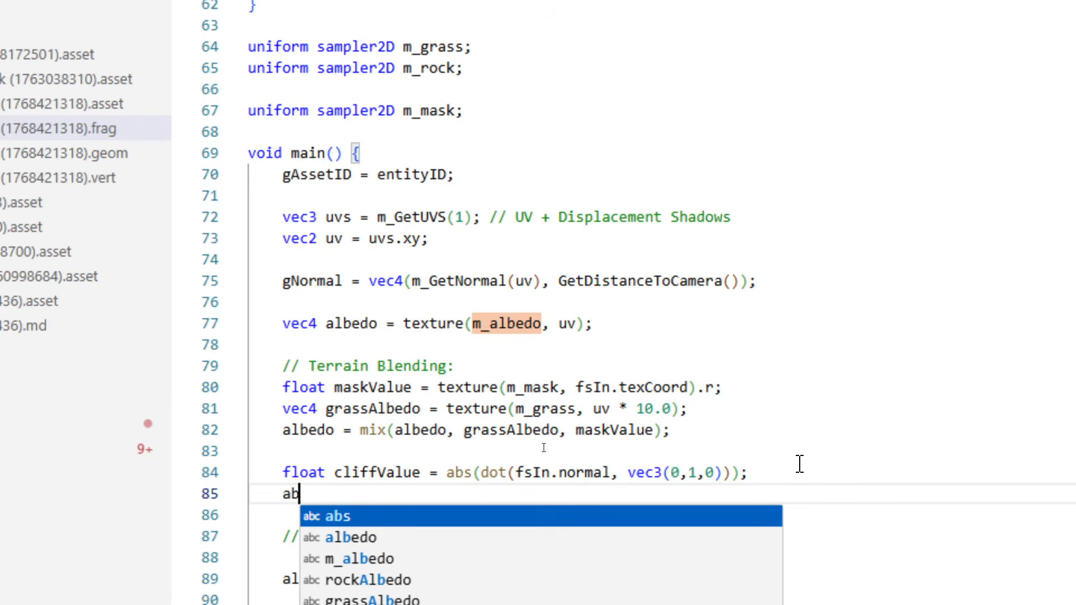
key("BackSpace")
type("lbedo =")
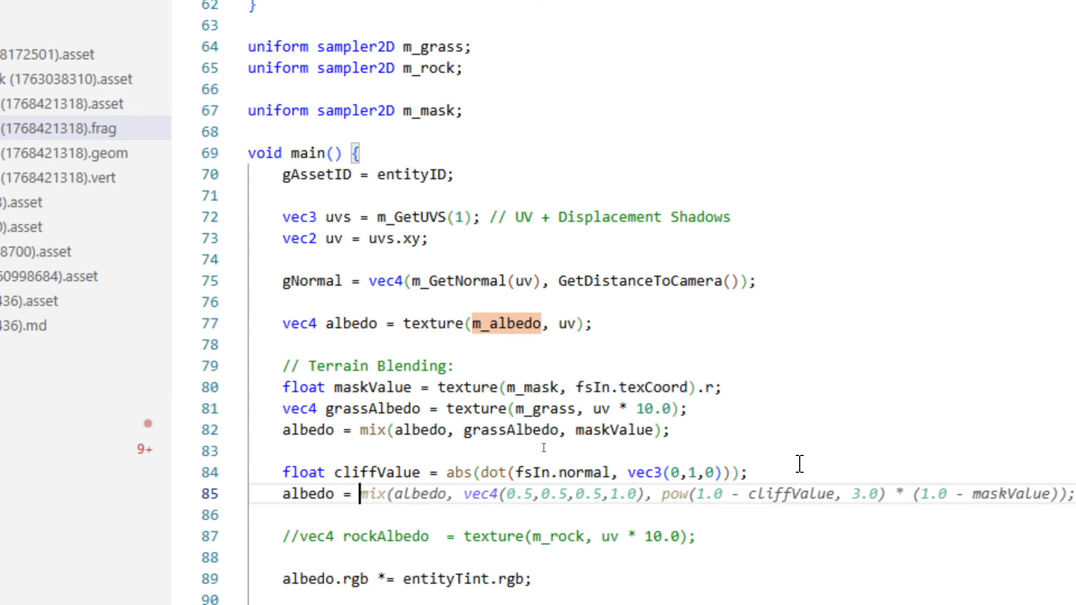
type(" mix(albedo")
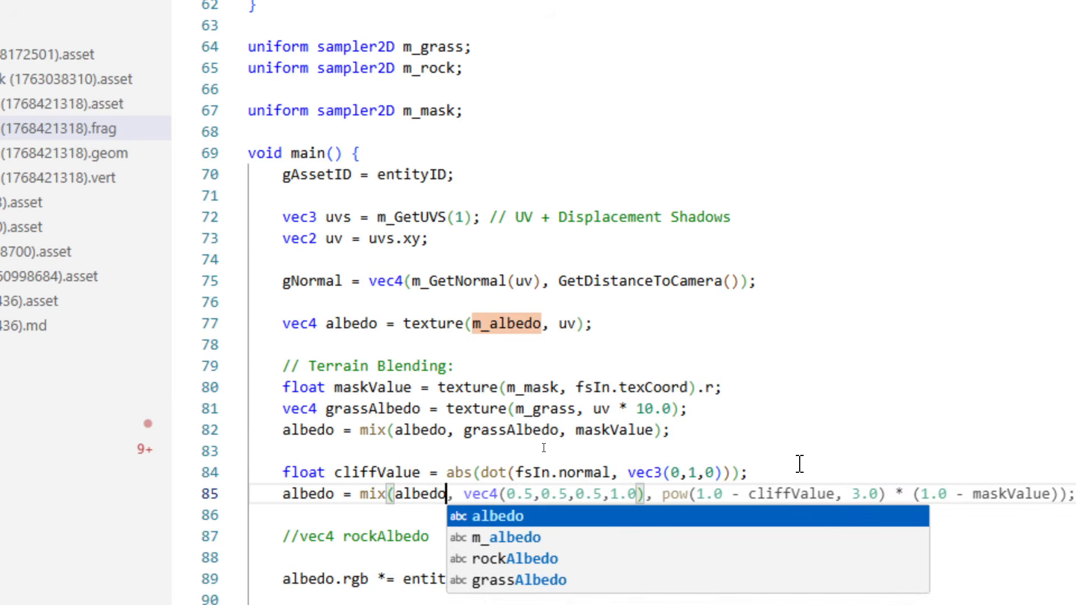
type(",")
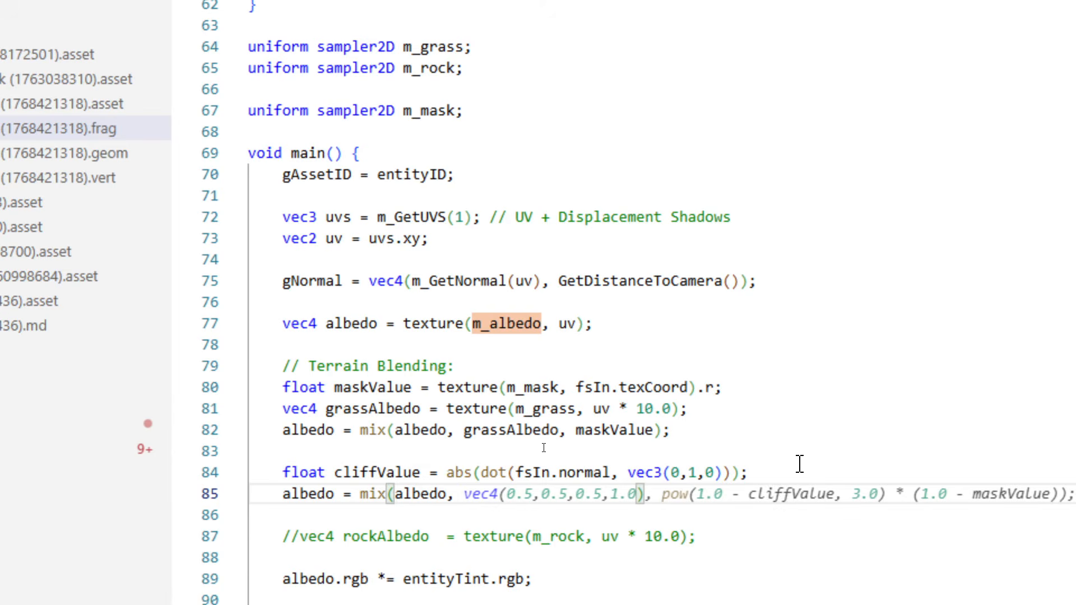
Move the commented rockAlbedo line directly below the cliffValue declaration and uncomment it.
key("Down")
key("Down")
key("alt+Up")
key("alt+Up")
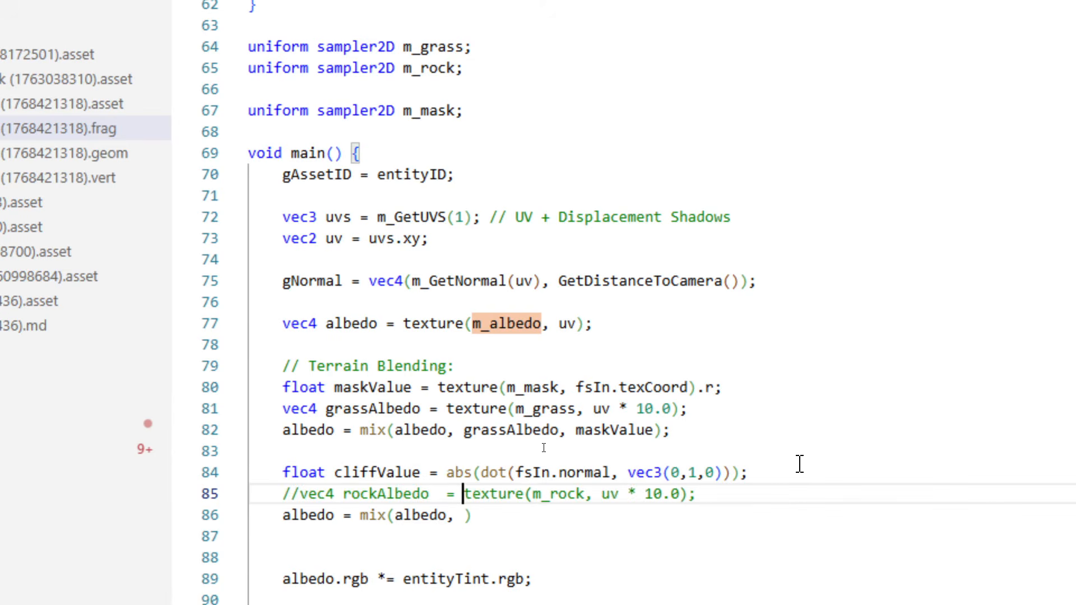
key("Home")
key("Delete")
key("Delete")
key("ctrl+Right")
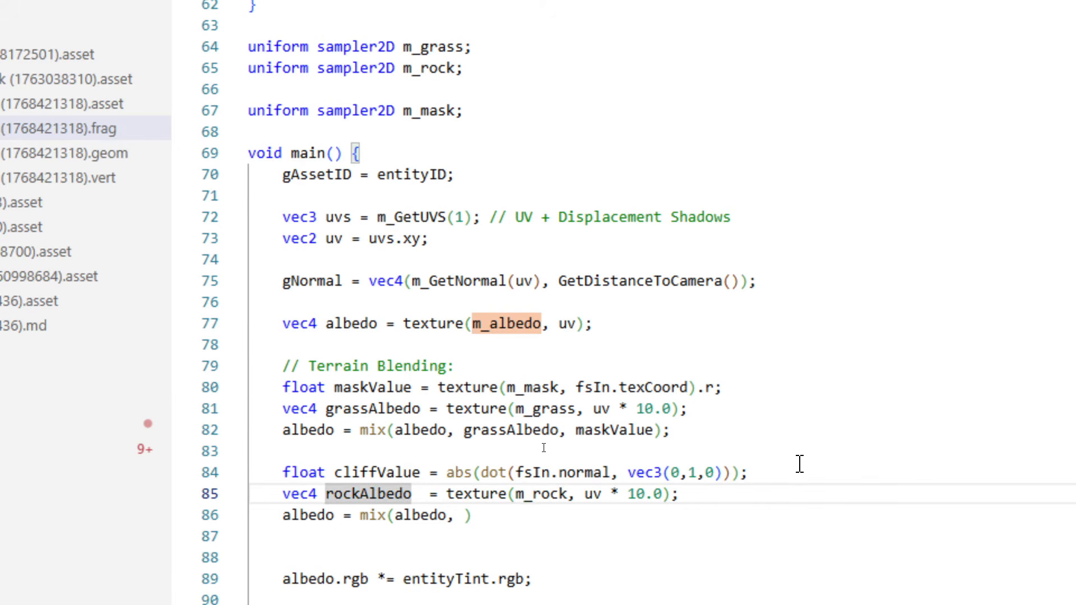
Complete the second albedo mix with rockAlbedo as the blended color and 1.0 - cliffValue as the factor.
key("Right")
key("Up")
key("shift+Right")
key("shift+Right")
key("shift+Right")
key("shift+Right")
key("shift+Right")
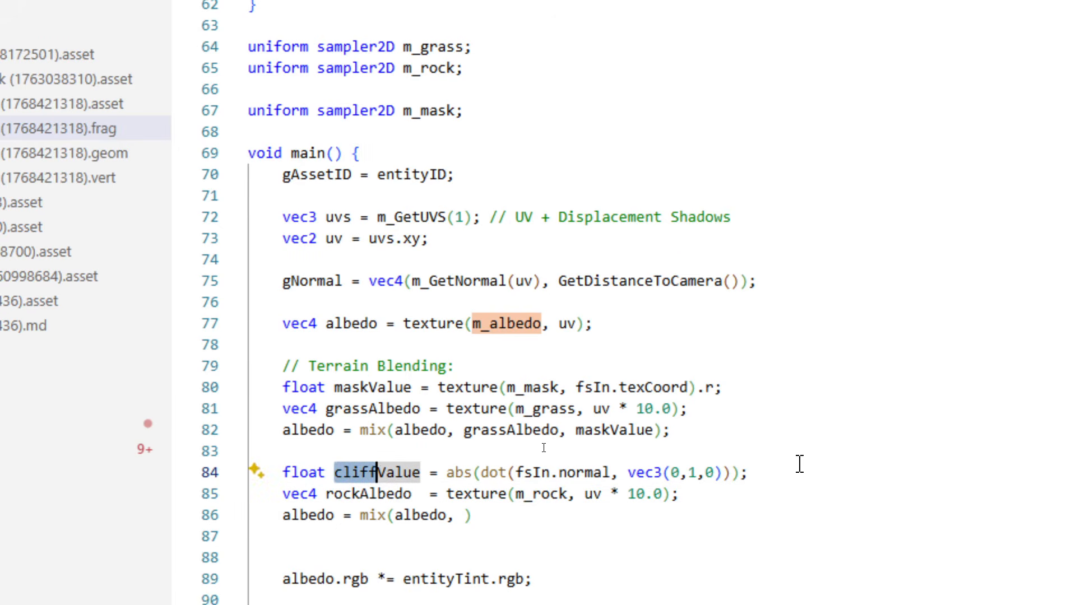
key("Down")
key("Down")
key("End")
key("Left")
type("r")
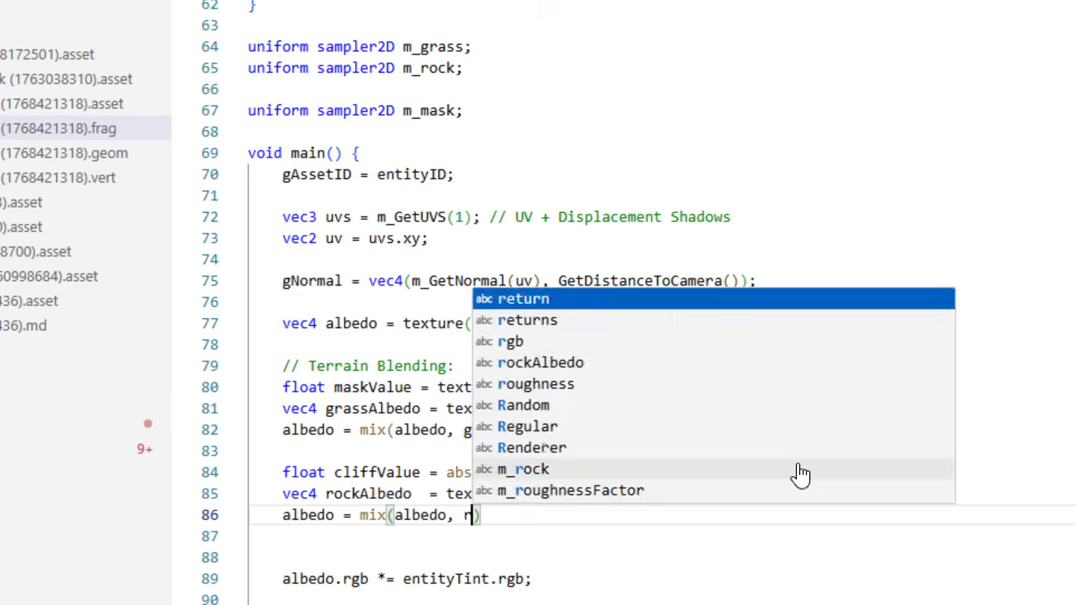
type("ockA")
key("Tab")
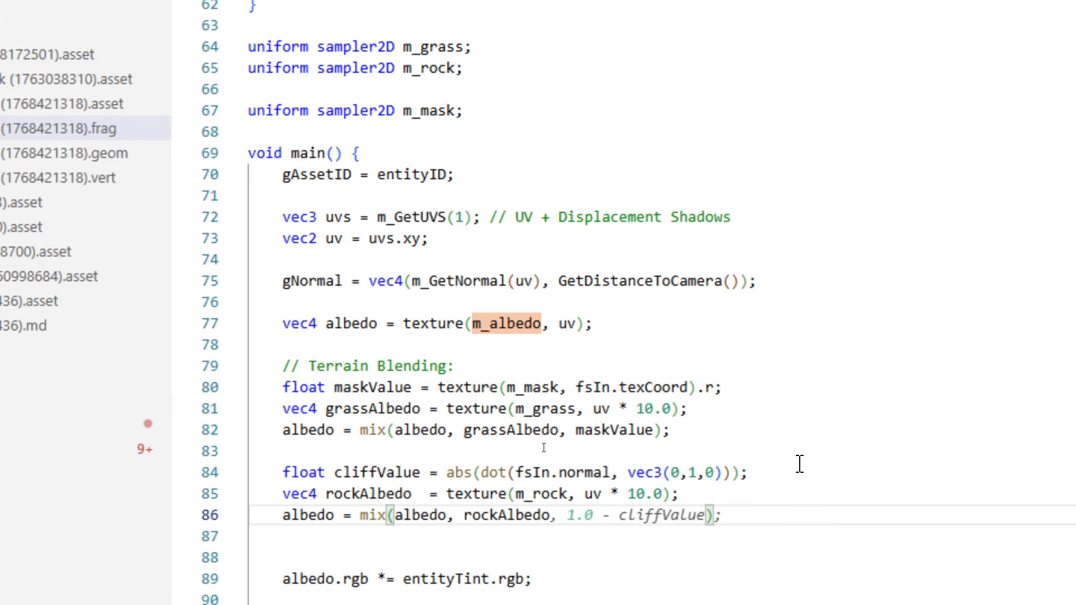
key("Tab")
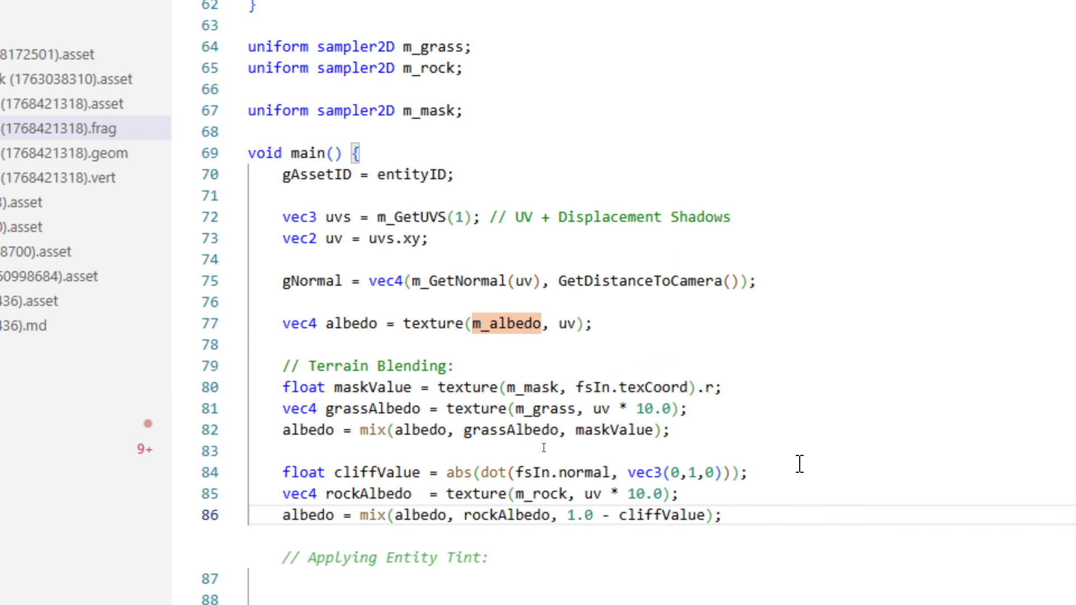
double_click(665, 512)
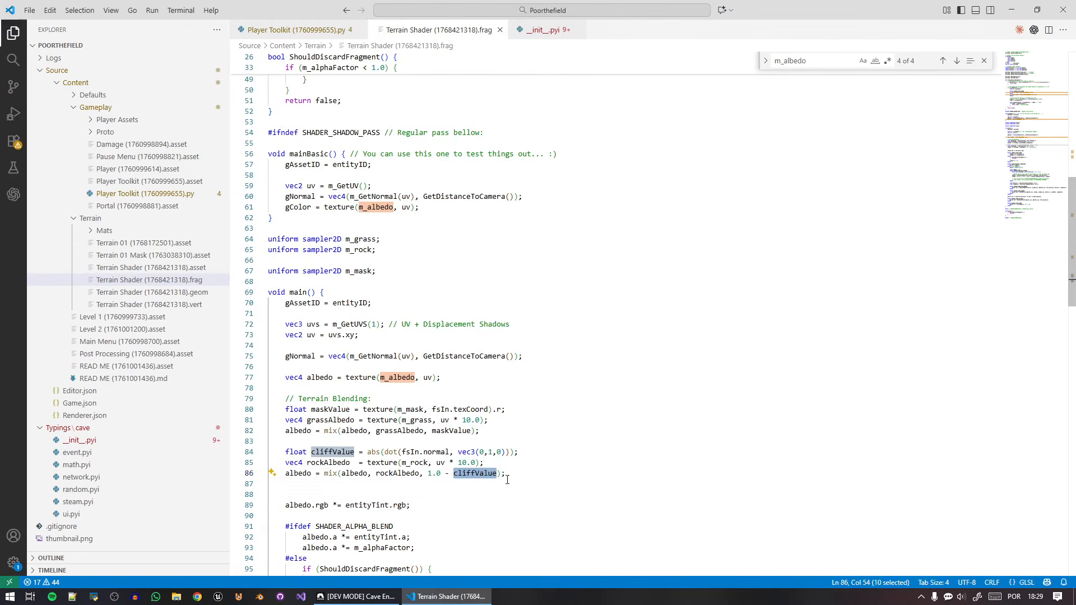
left_click(754, 515)
Switch to Cave Engine, recompile the Terrain Shader, and inspect the rock blending on the terrain's steep slopes.
left_click(359, 596)
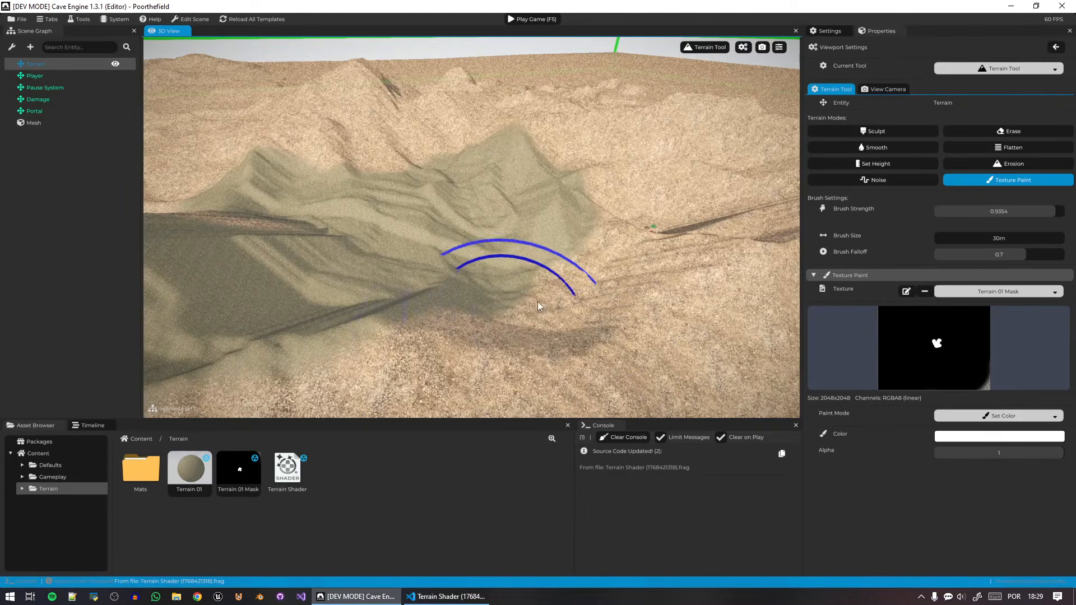
left_click(286, 470)
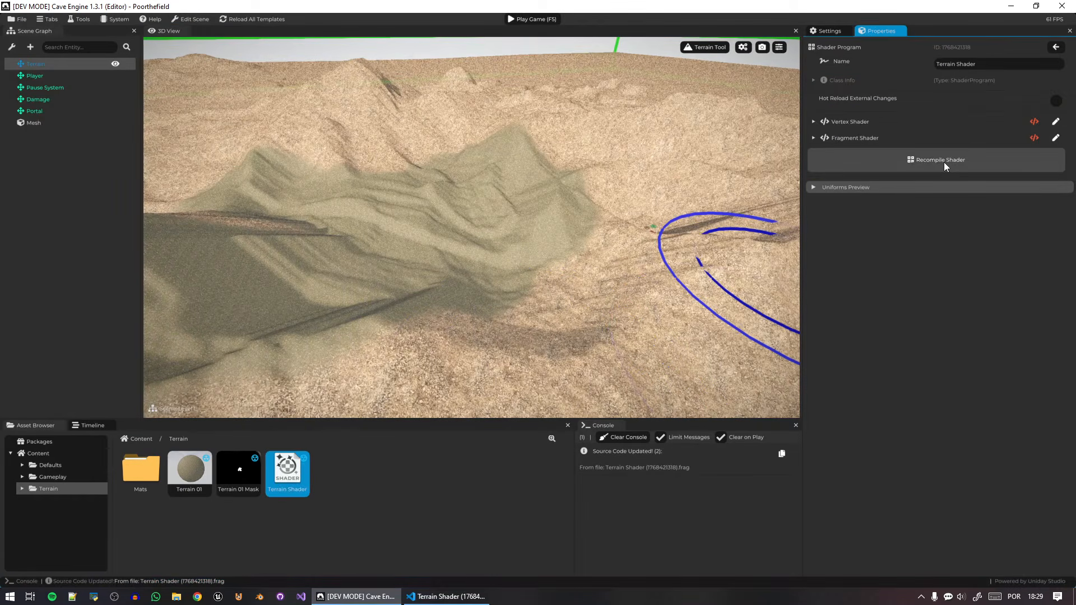
right_click_drag(633, 219, 758, 188)
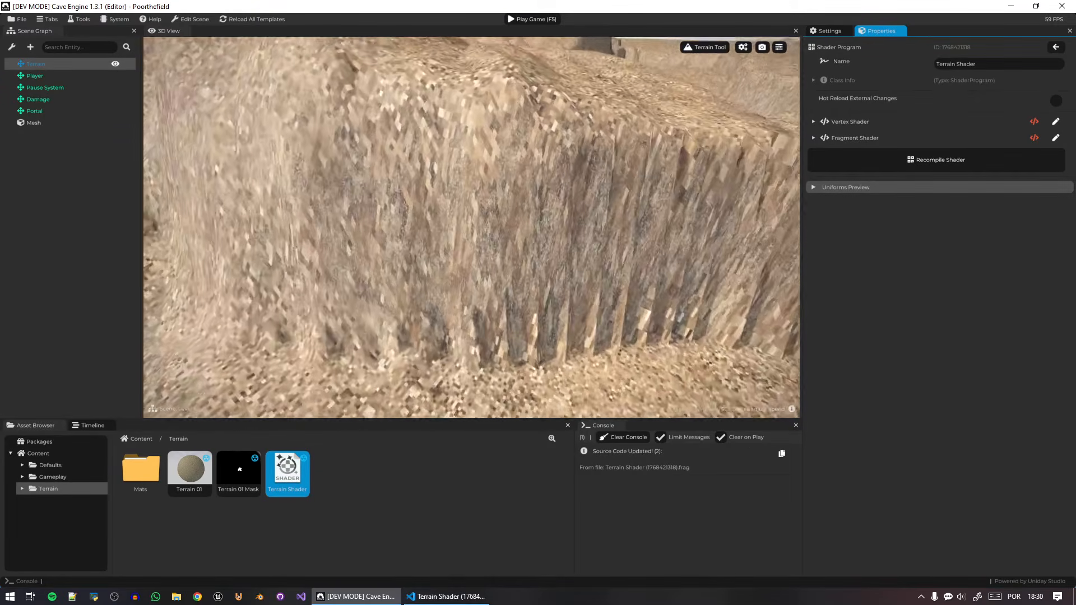
left_click_drag(665, 179, 567, 203)
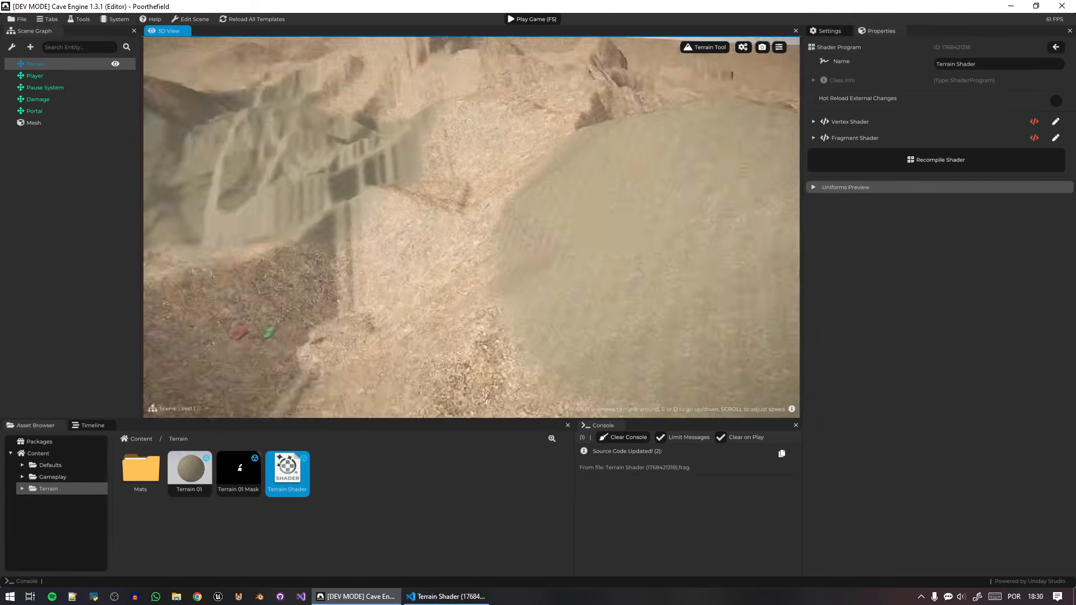
key("w")
mouse_move(526, 162)
right_mouse_down()
mouse_move(526, 187)
mouse_move(513, 188)
mouse_move(509, 153)
right_mouse_up()
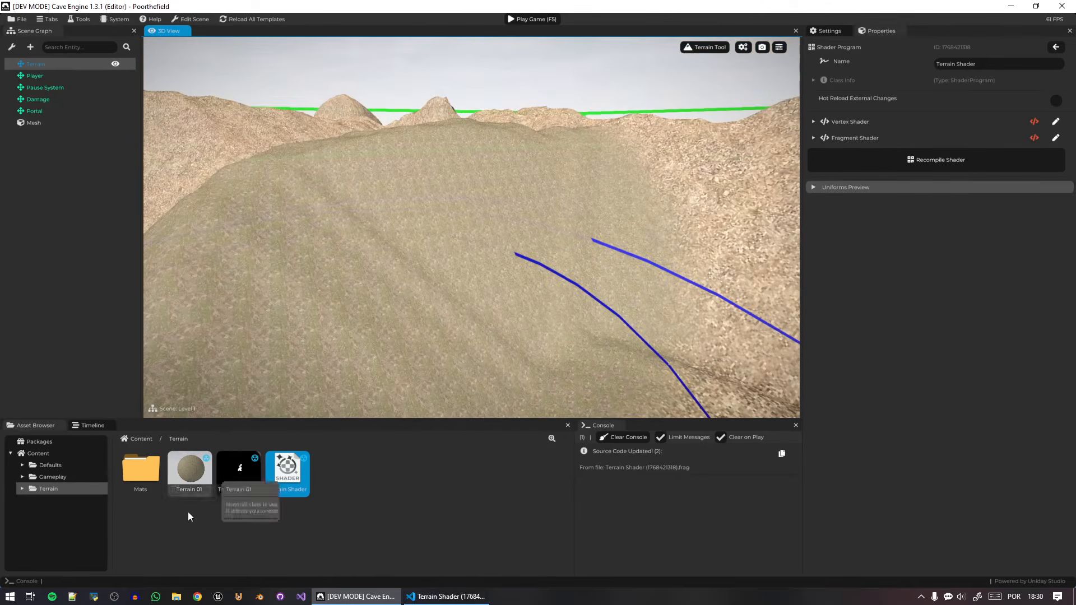
Switch to the code editor and add cliffValue = pow(cliffValue, 5.0); with a Sharpening comment below the cliffValue declaration, followed by a blank line.
left_click(288, 477)
left_click(431, 598)
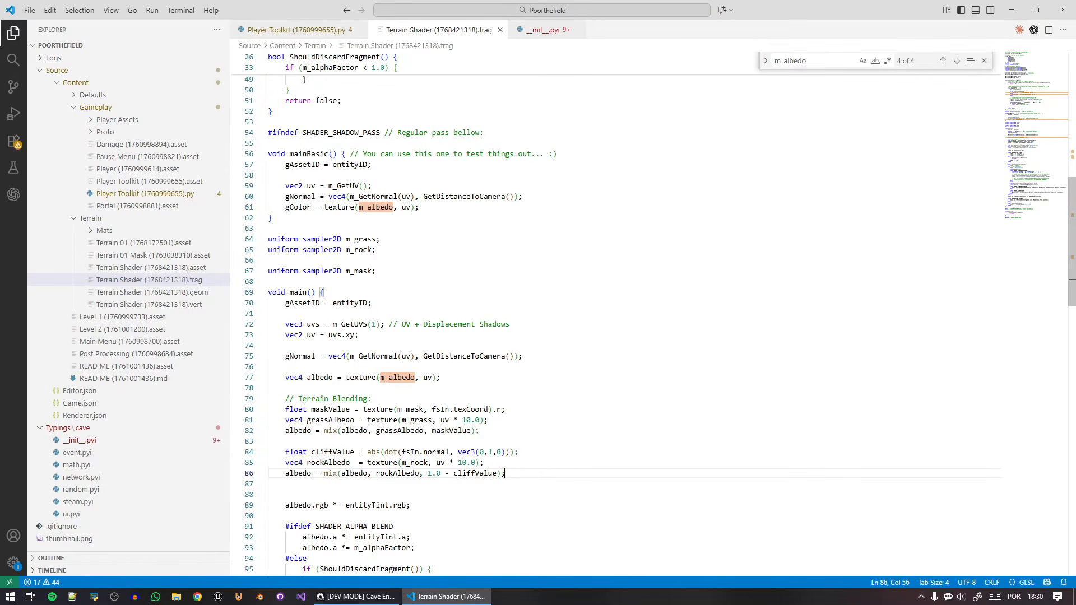
left_click(368, 452)
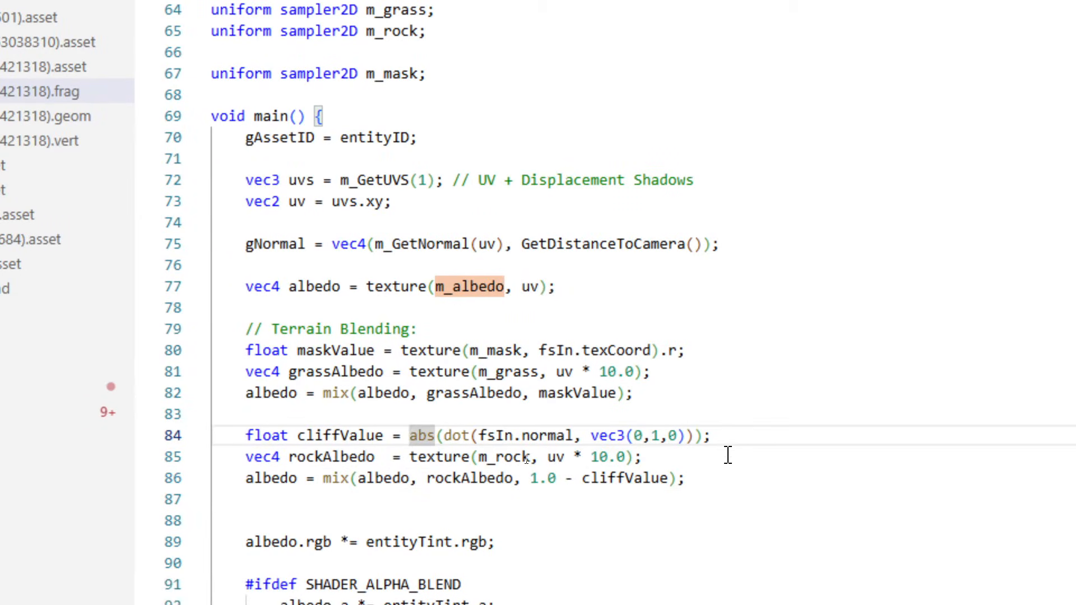
left_click(757, 435)
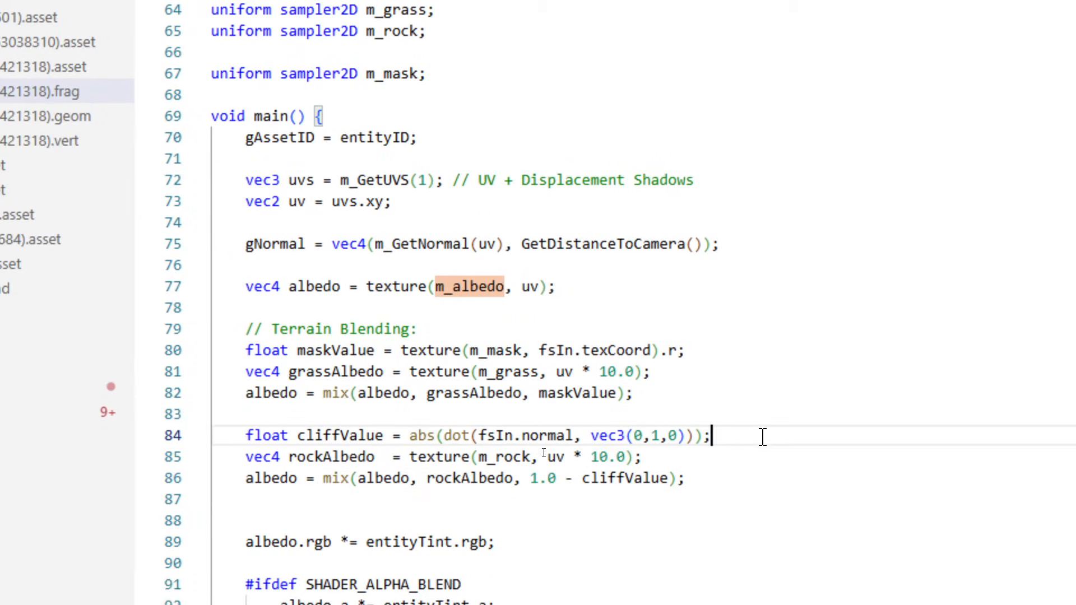
key("Return")
type("cliffValue = ")
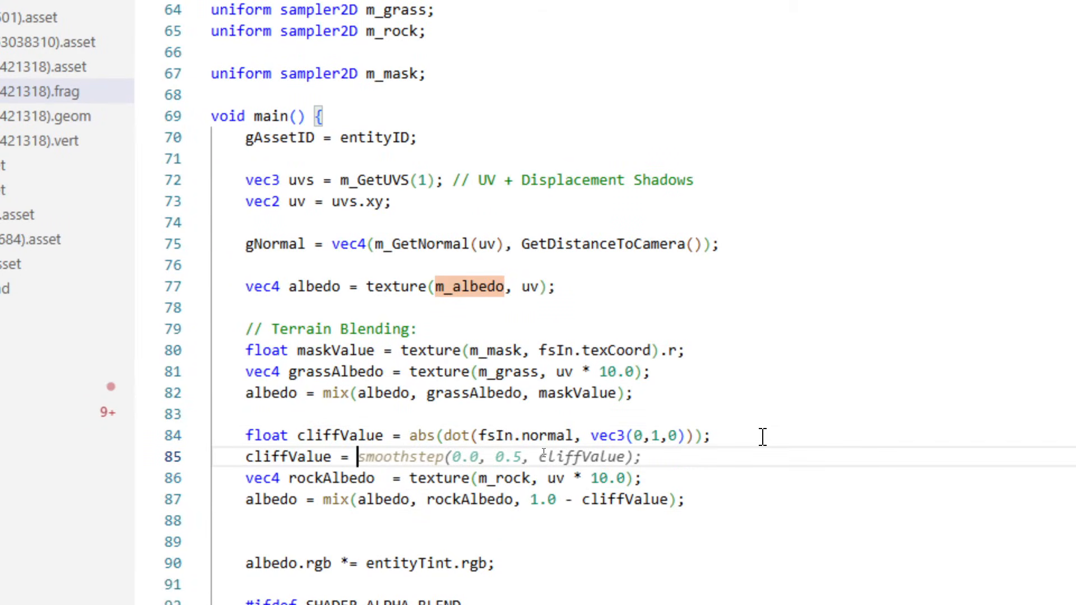
type("pow(cliff")
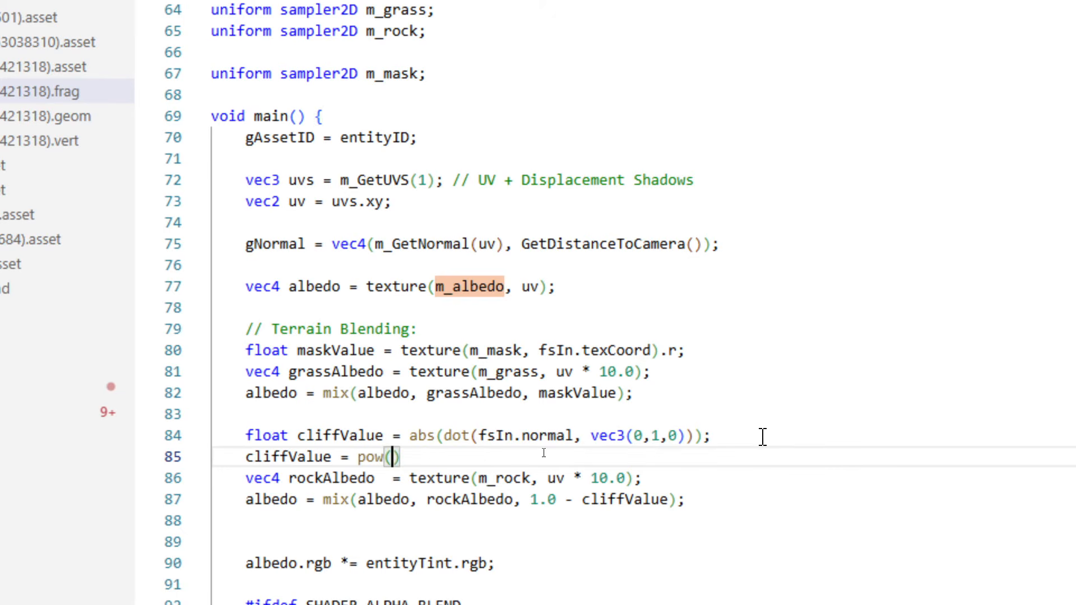
type("Value, 5.0")
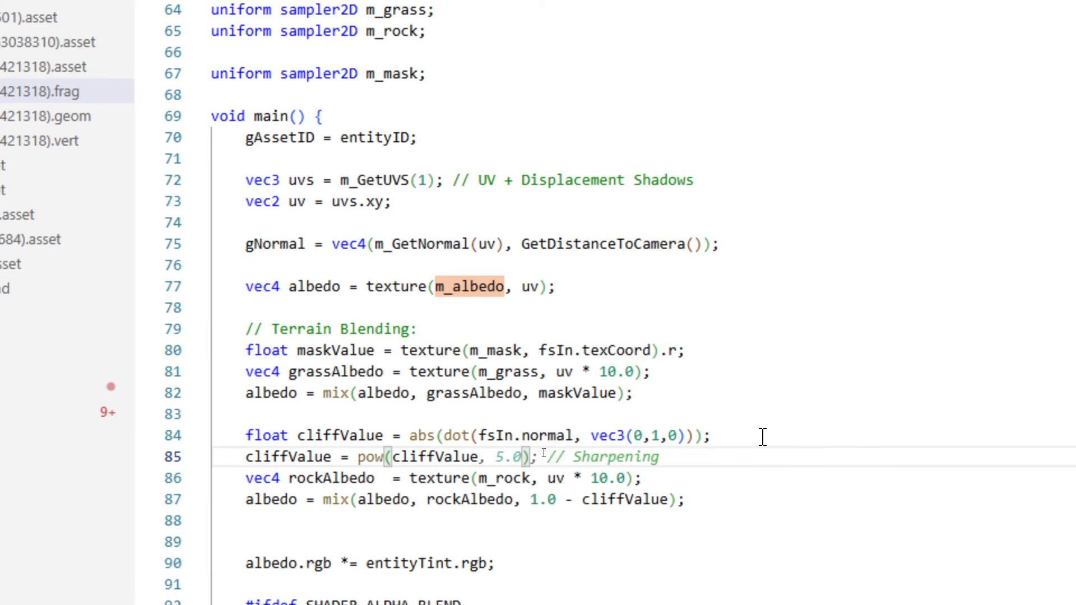
key("Tab")
key("Return")
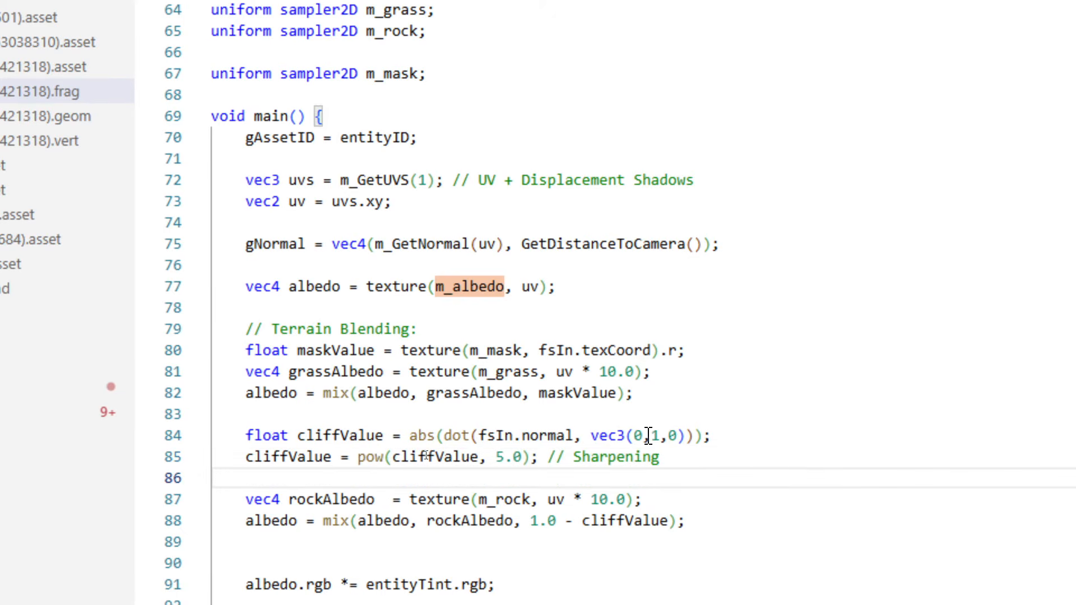
left_click(496, 457)
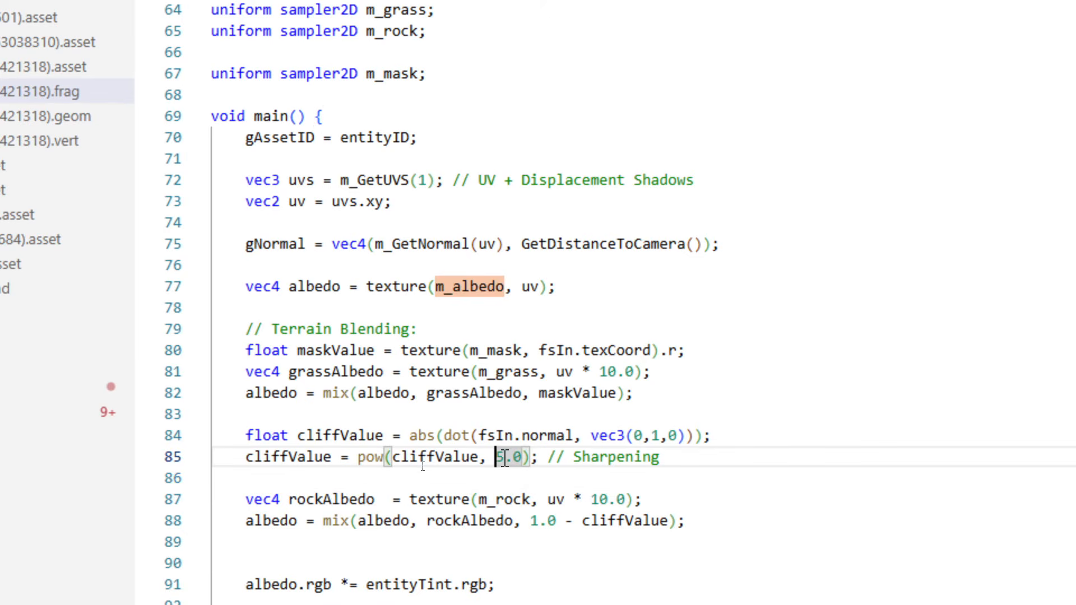
Switch to Cave Engine, recompile the Terrain Shader, and inspect the sharpened rock blending from far and near on the slopes.
left_click(387, 597)
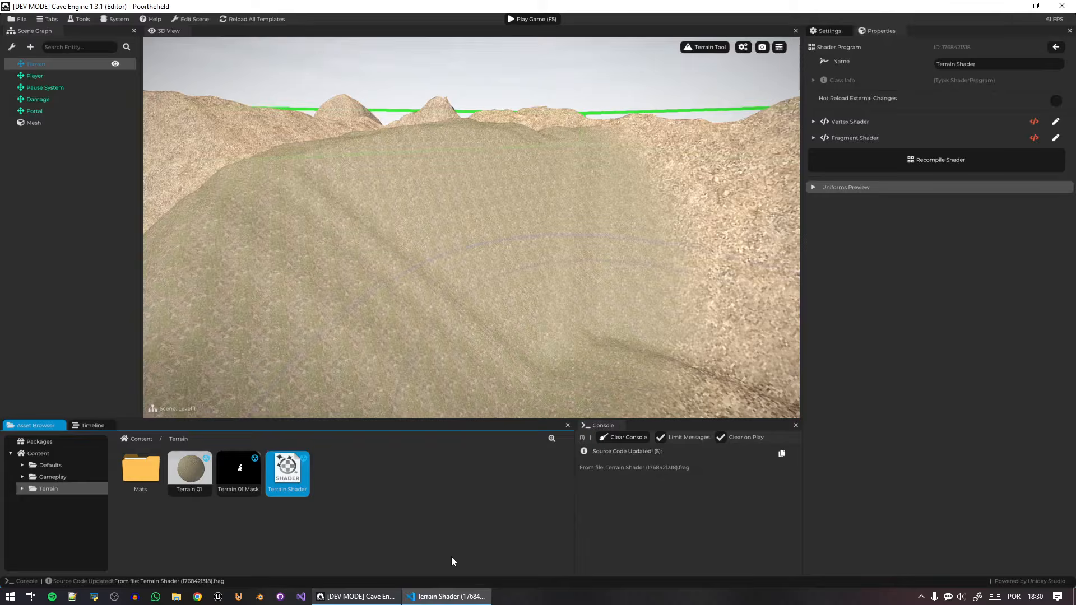
left_click(959, 165)
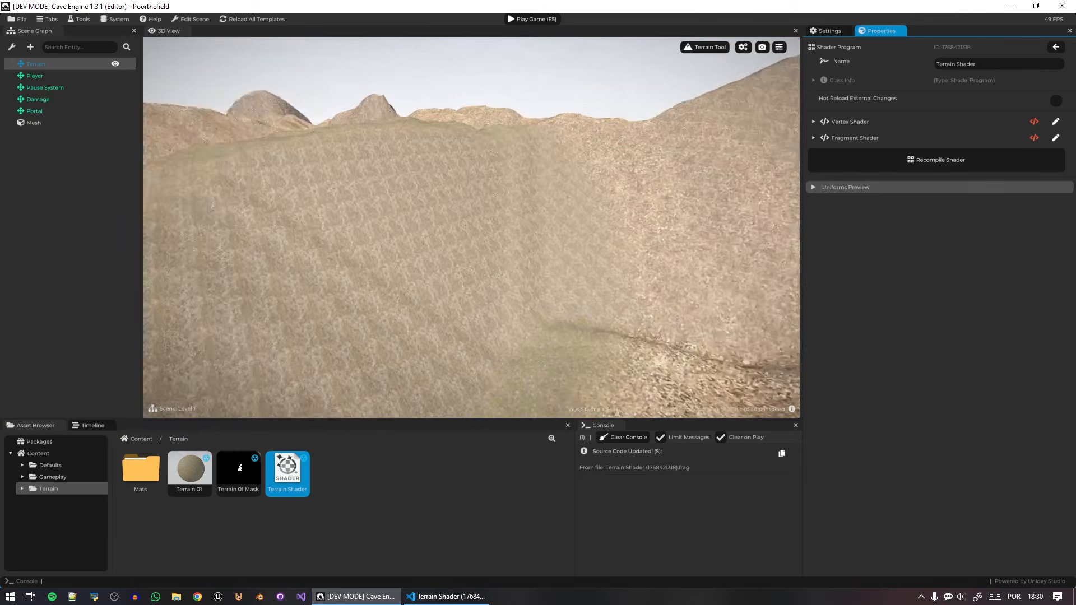
key("s")
right_click_drag(471, 228, 580, 279)
key("w")
key("s")
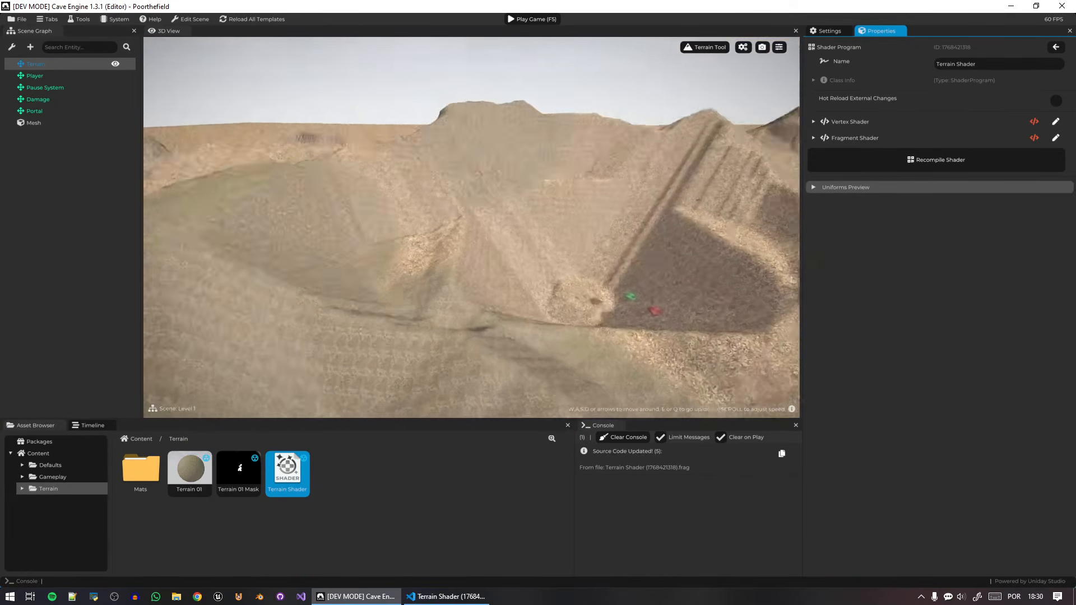
right_click_drag(471, 228, 580, 252)
key("w")
right_click_drag(471, 227, 258, 194)
key("w")
right_click_drag(471, 228, 539, 195)
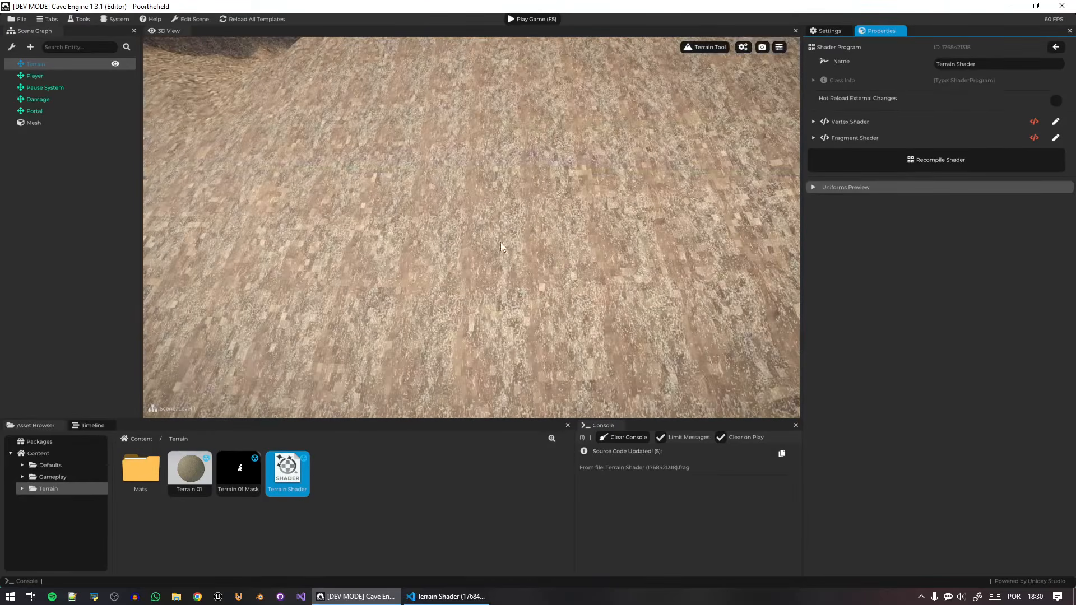
Switch to the code editor and remove the * 10.0 UV multiplier from the rockAlbedo and grassAlbedo texture lookups.
key("alt+Tab")
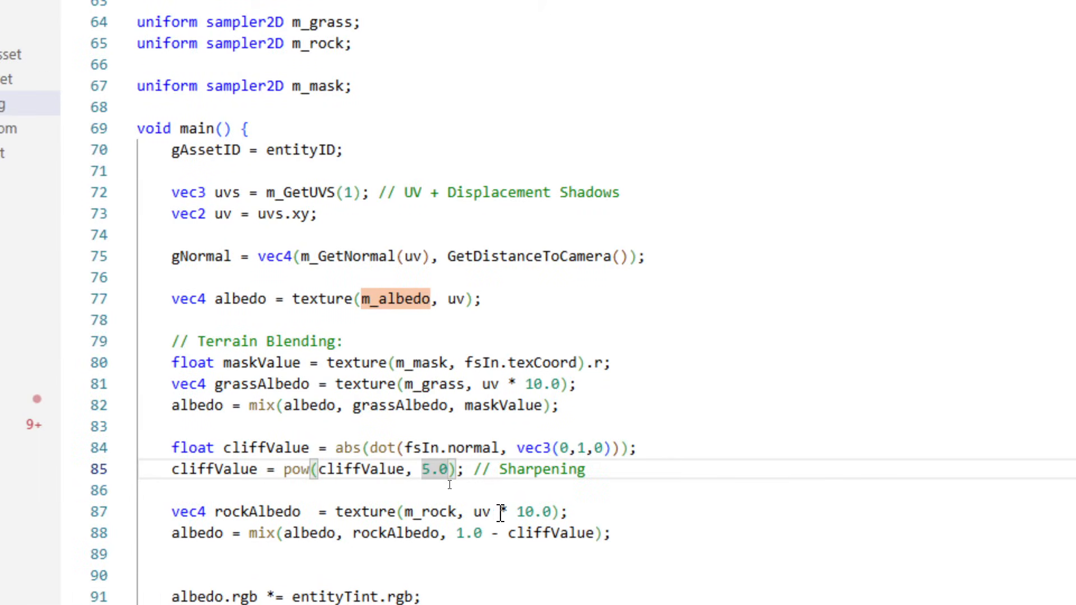
left_click_drag(501, 513, 558, 515)
key("BackSpace")
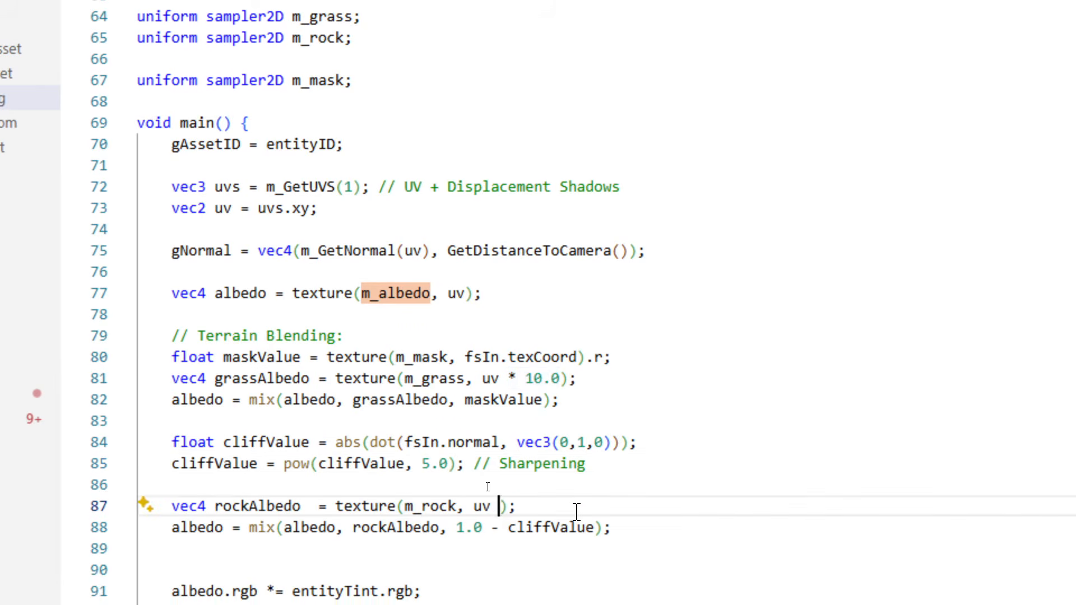
left_click_drag(561, 380, 538, 385)
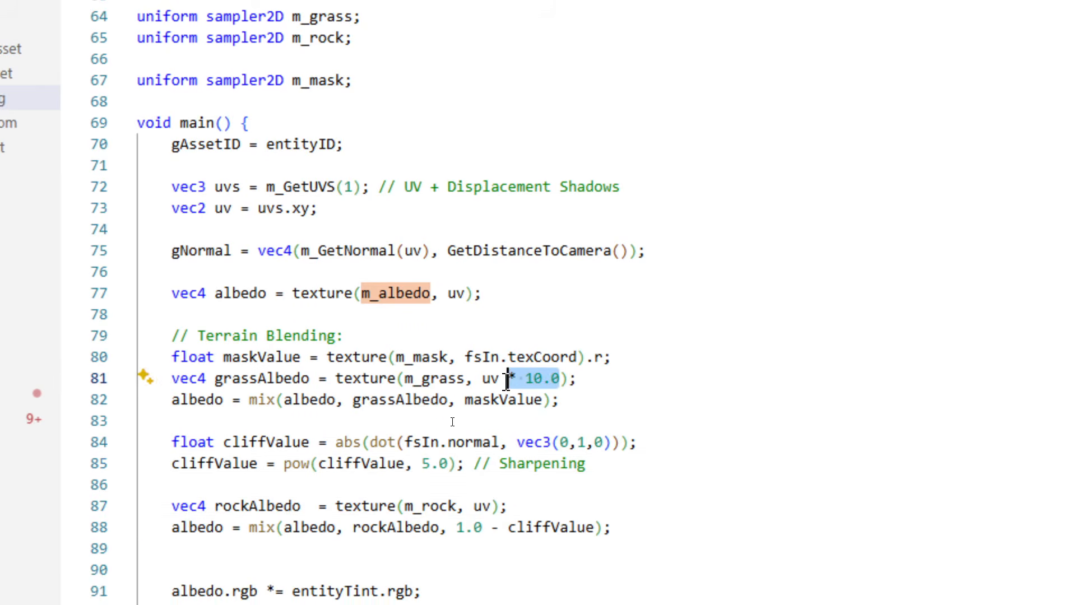
key("BackSpace")
key("BackSpace")
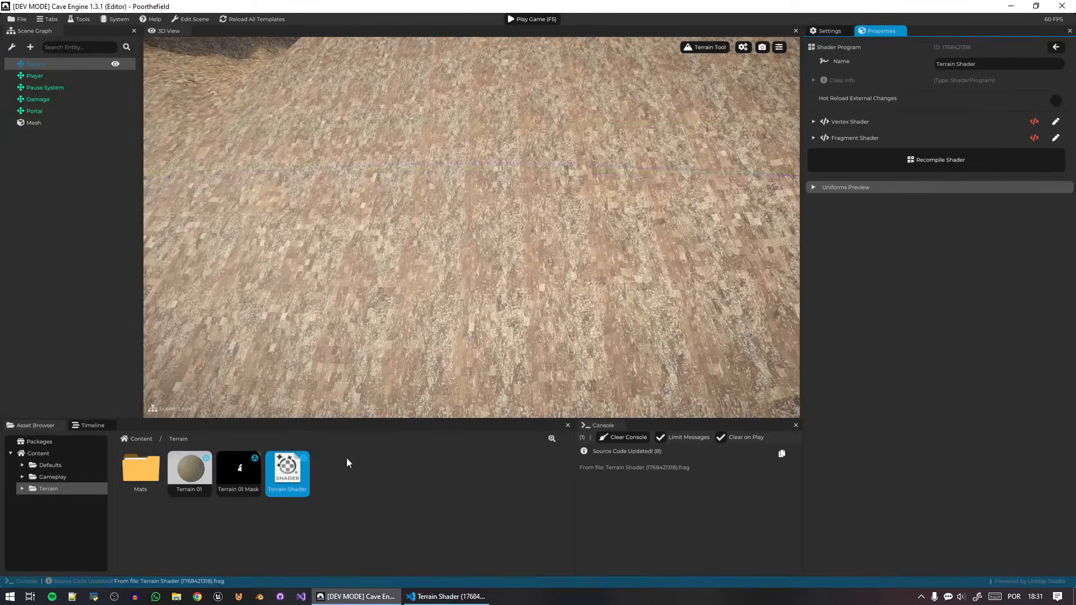
Recompile the Terrain Shader in Cave Engine and inspect the texture scale across the terrain.
left_click(924, 170)
mouse_move(609, 236)
right_mouse_down()
mouse_move(602, 191)
mouse_move(583, 174)
mouse_move(661, 196)
mouse_move(751, 201)
mouse_move(608, 244)
mouse_move(644, 246)
mouse_move(588, 246)
right_mouse_up()
key("w")
mouse_move(588, 247)
left_mouse_down()
mouse_move(567, 211)
mouse_move(569, 169)
mouse_move(595, 157)
mouse_move(315, 189)
left_mouse_up()
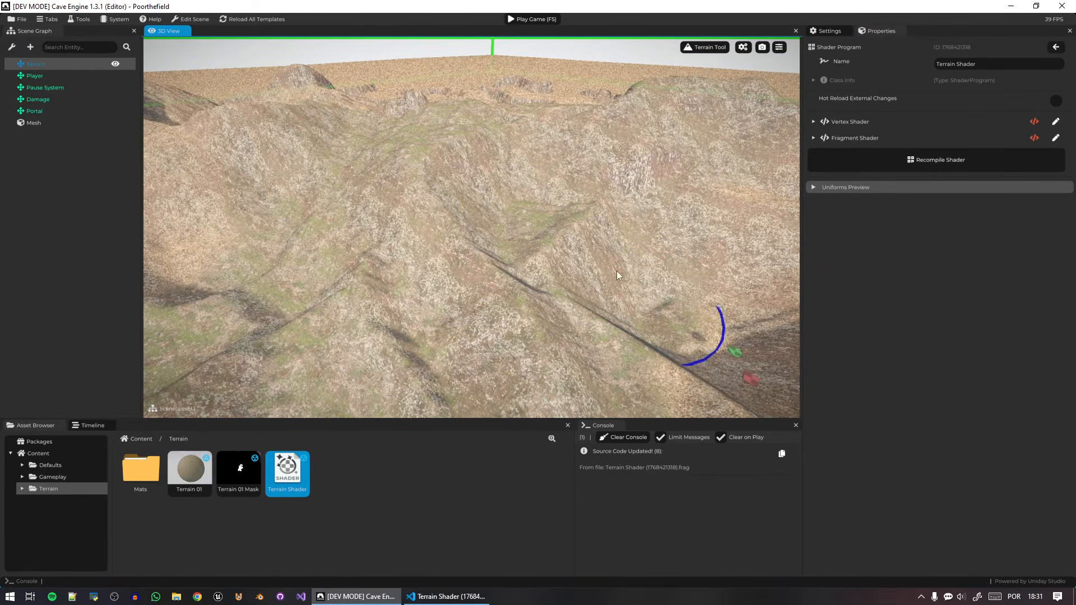
Set the Terrain Tool's paint color to black (#000000) and paint out parts of the grass on the terrain.
left_click(744, 48)
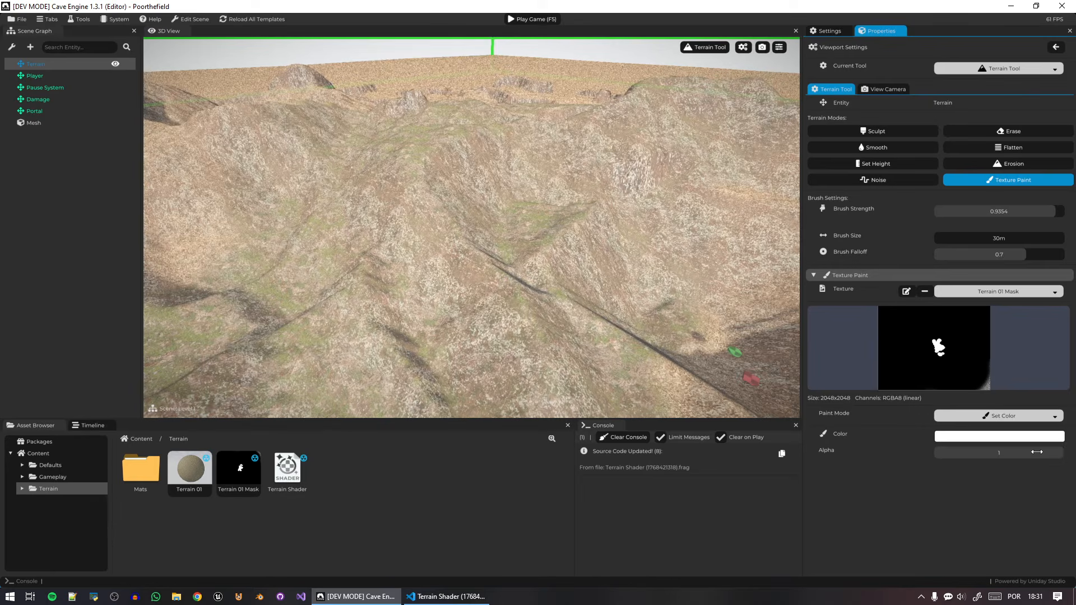
left_click(1027, 438)
left_click_drag(972, 458, 895, 557)
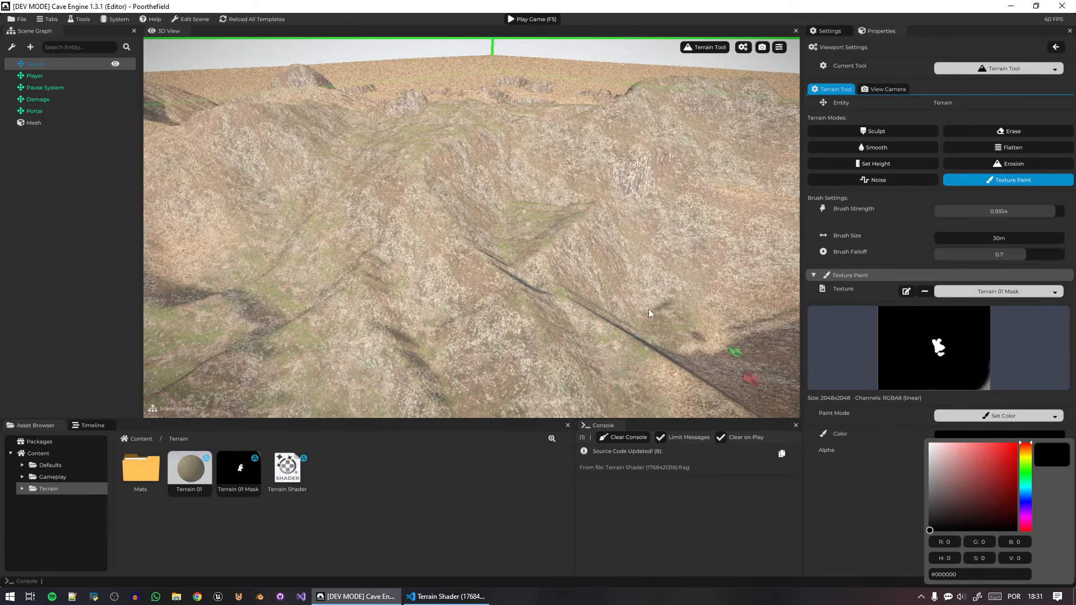
mouse_move(633, 277)
left_mouse_down()
mouse_move(523, 184)
mouse_move(502, 182)
mouse_move(493, 216)
left_mouse_up()
mouse_move(493, 216)
right_mouse_down()
mouse_move(487, 241)
mouse_move(314, 162)
mouse_move(297, 168)
right_mouse_up()
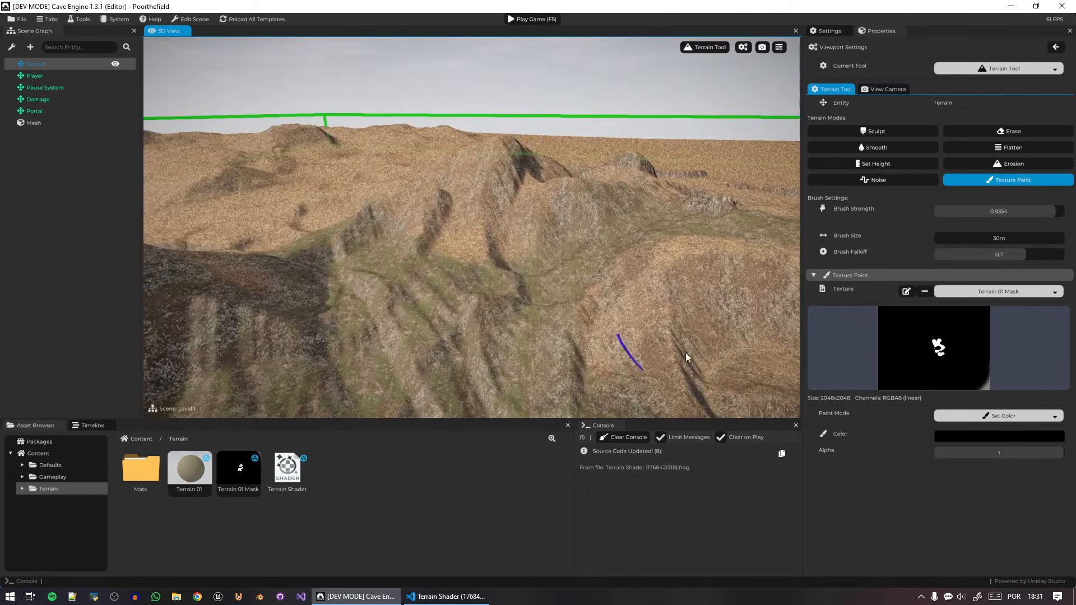
left_click_drag(634, 336, 619, 307)
right_click_drag(618, 308, 605, 292)
left_click_drag(386, 241, 415, 157)
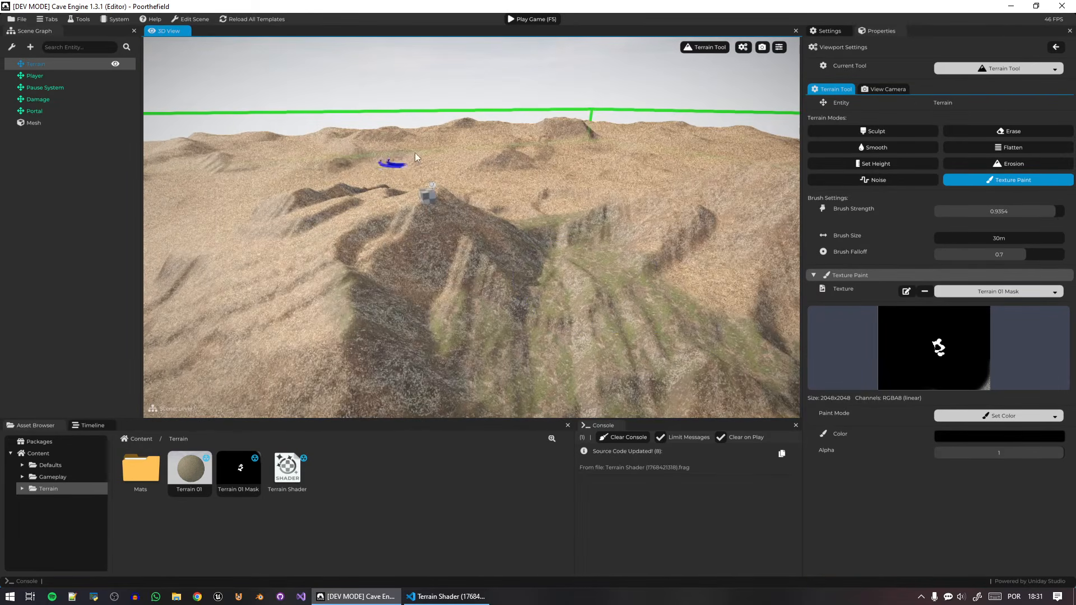
Set the paint color to white and change the paint mode to Individual Channels with the Red Channel.
left_click(1007, 436)
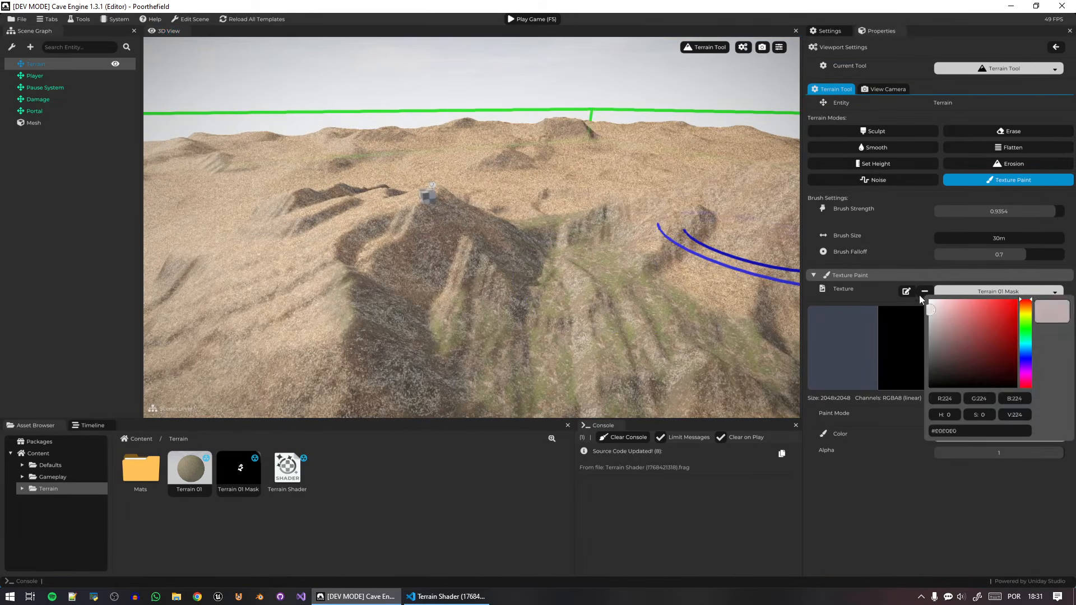
left_click(936, 552)
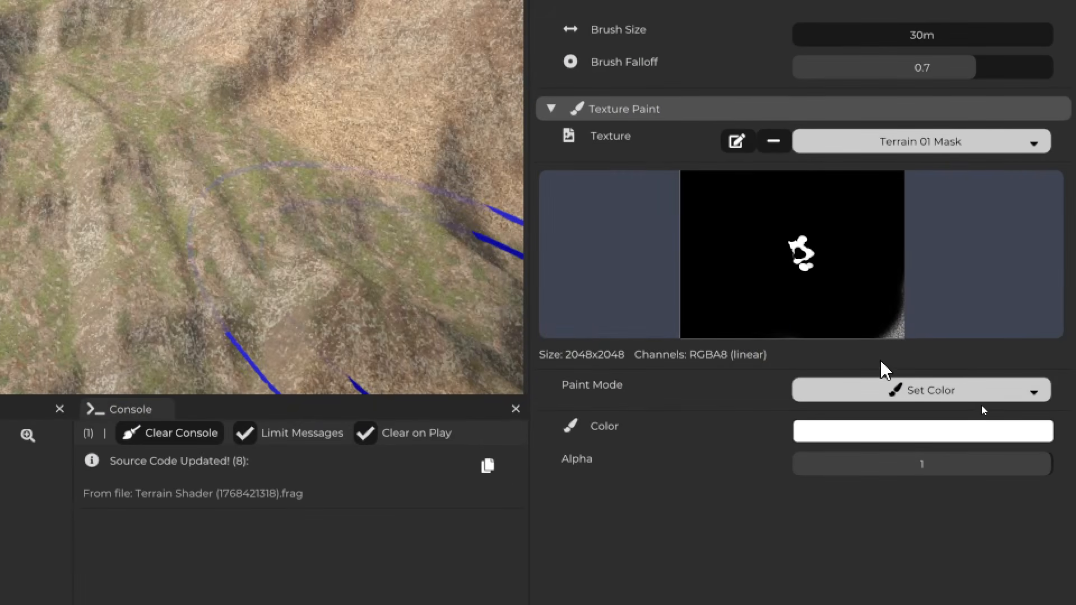
left_click(932, 388)
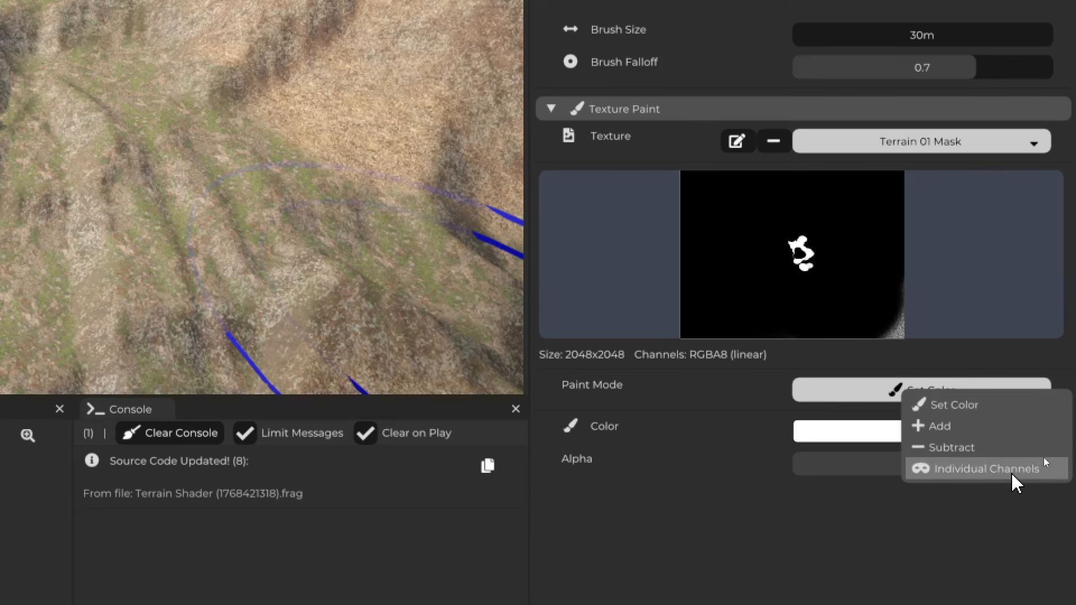
left_click(947, 473)
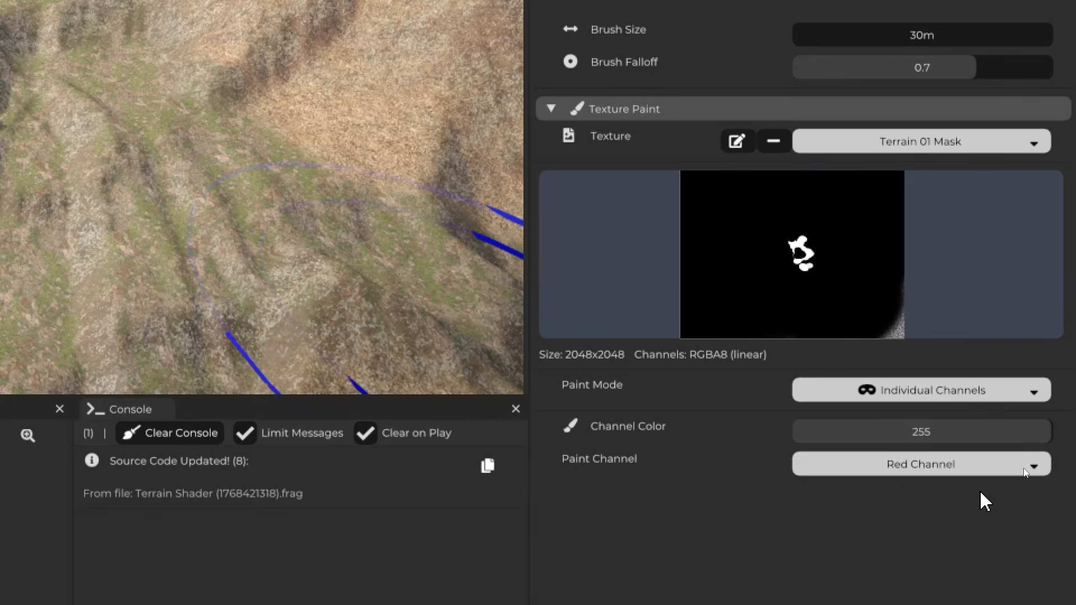
left_click(962, 474)
left_click(989, 481)
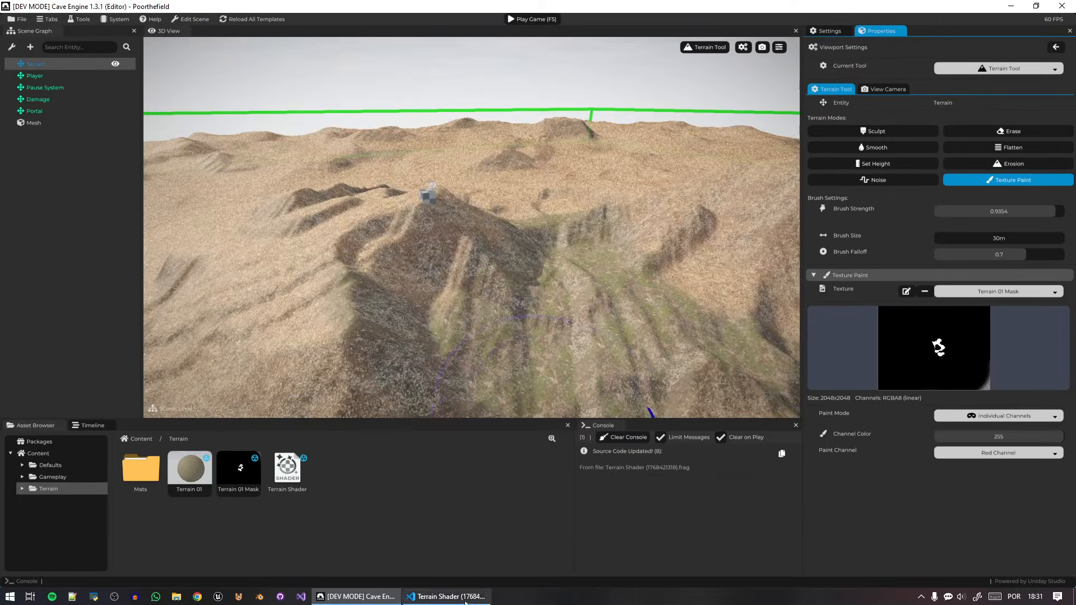
Switch to the code editor, highlight the mask's .r channel, and add a uniform sampler2D m_test; declaration below m_rock.
left_click(465, 600)
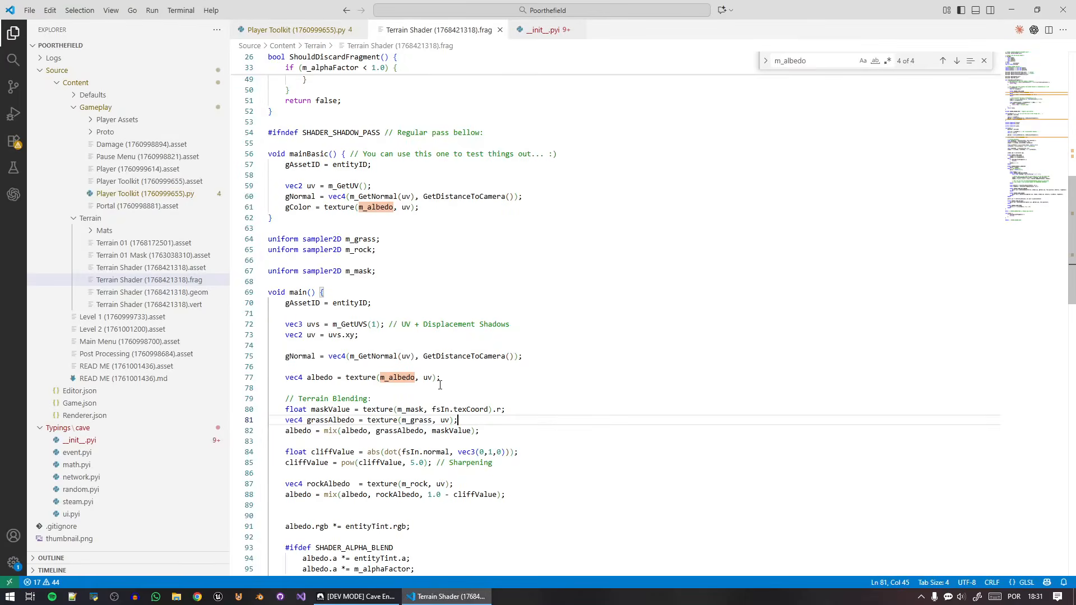
left_click_drag(597, 392, 578, 391)
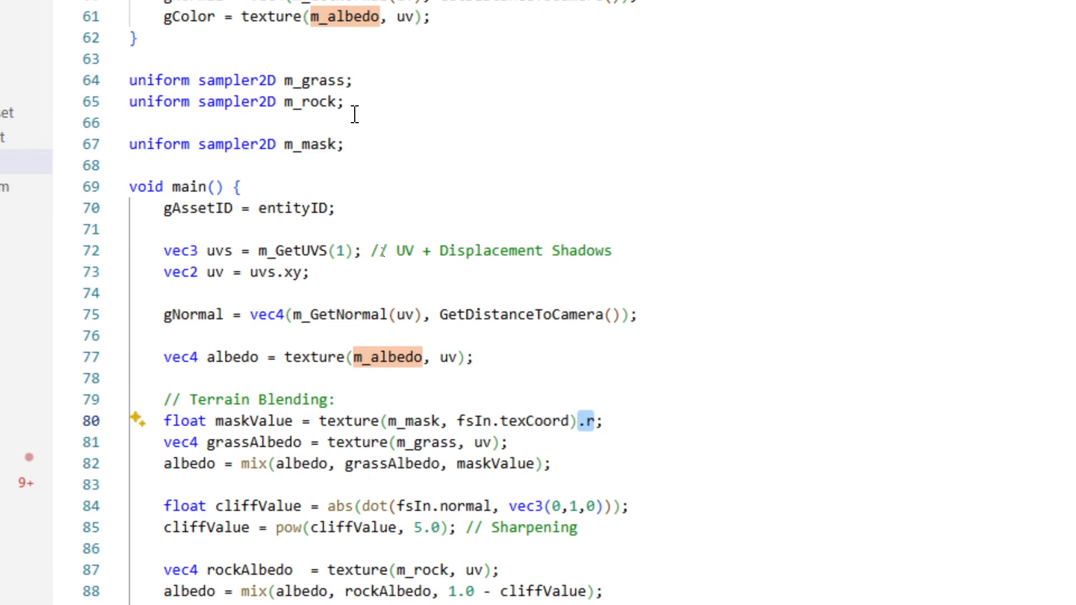
left_click(353, 78)
key("ctrl+d")
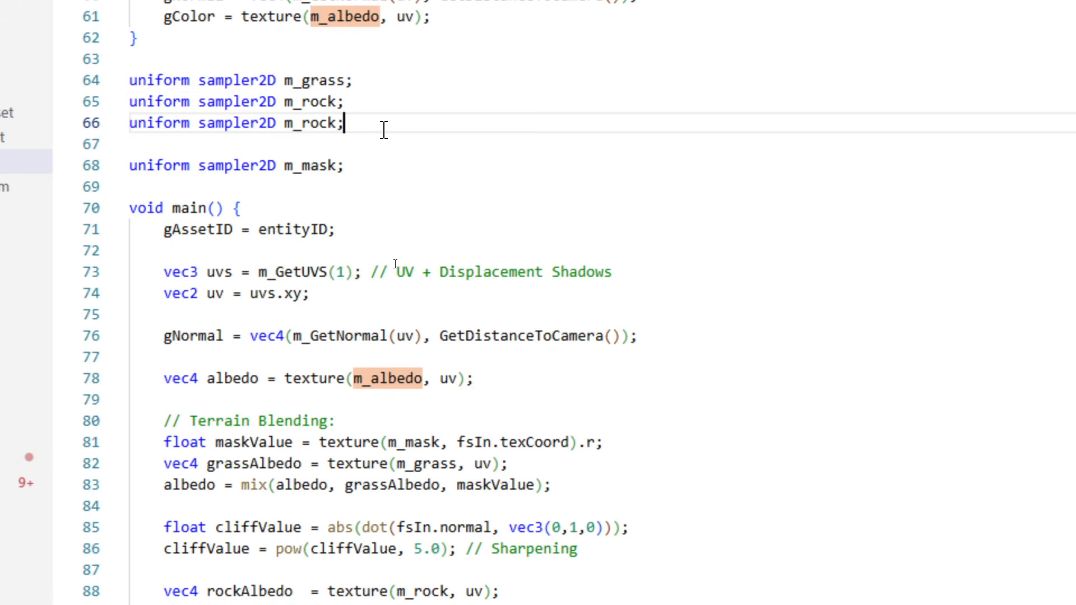
key("Left")
key("shift+Left")
key("shift+Left")
key("shift+Left")
key("shift+Left")
type("test")
key("Escape")
double_click(334, 122)
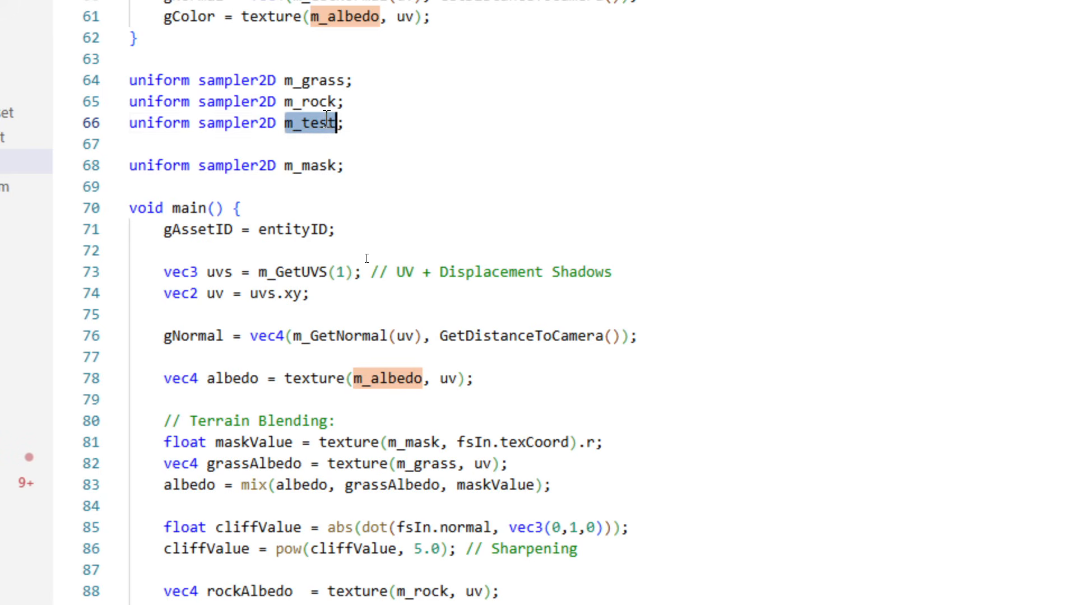
Review the maskValue line's .r channel selection and delete the m_test declaration.
scroll(561, 487, "down", 1)
left_click_drag(620, 408, 146, 407)
left_click(592, 406)
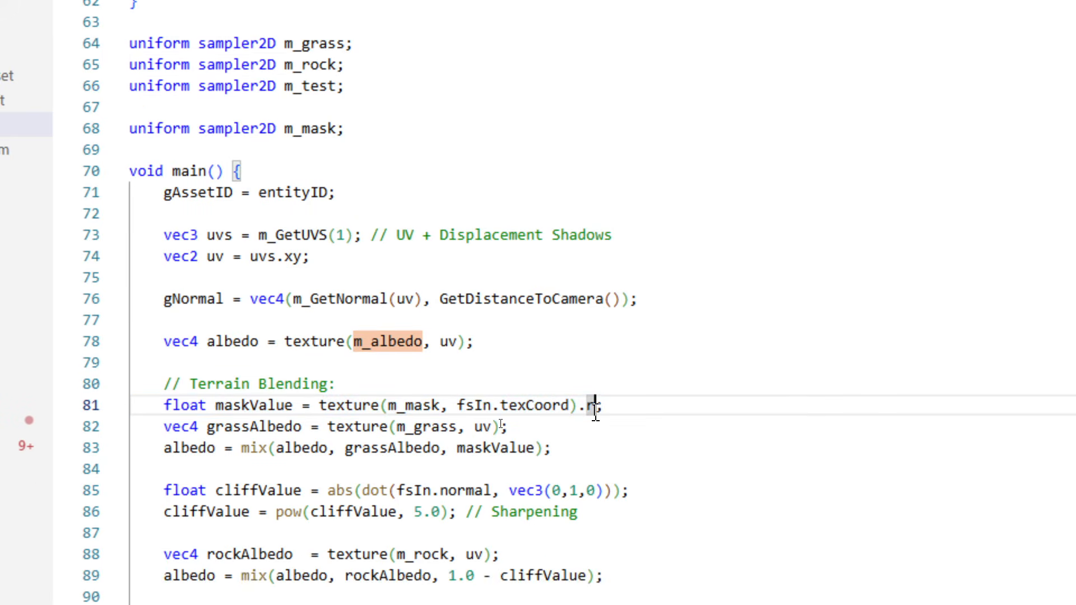
mouse_move(595, 412)
left_mouse_down()
mouse_move(586, 413)
mouse_move(595, 408)
left_mouse_up()
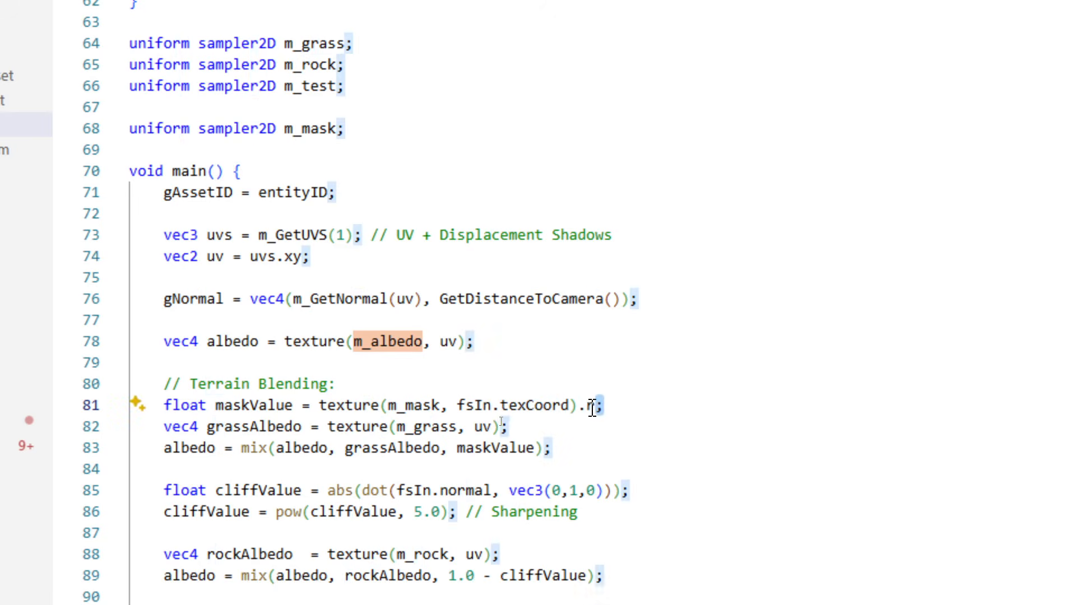
left_click(592, 408)
scroll(354, 150, "up", 2)
left_click_drag(362, 191, 377, 161)
key("BackSpace")
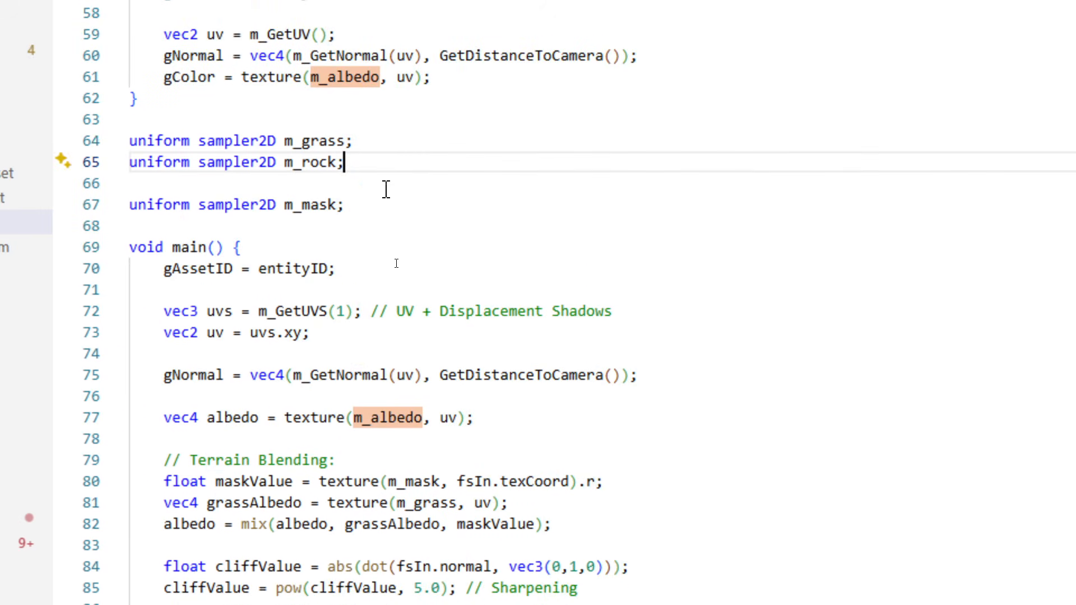
left_click(641, 484)
scroll(605, 518, "down", 3)
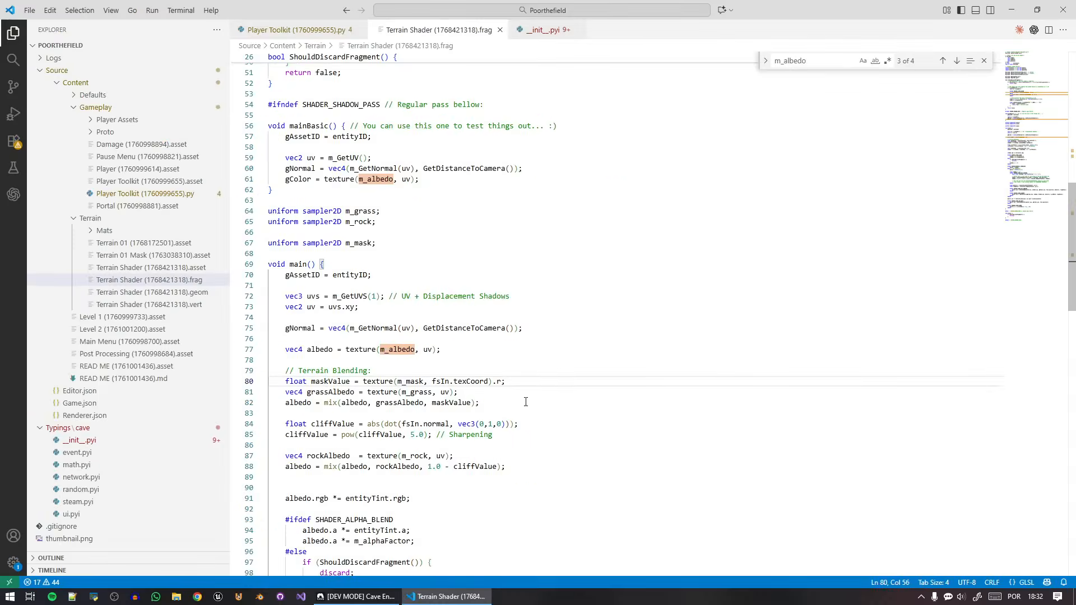
Switch to Cave Engine and paint the mask's red channel on the hillsides with channel color 255, then 0, then 255 again.
key("alt+Tab")
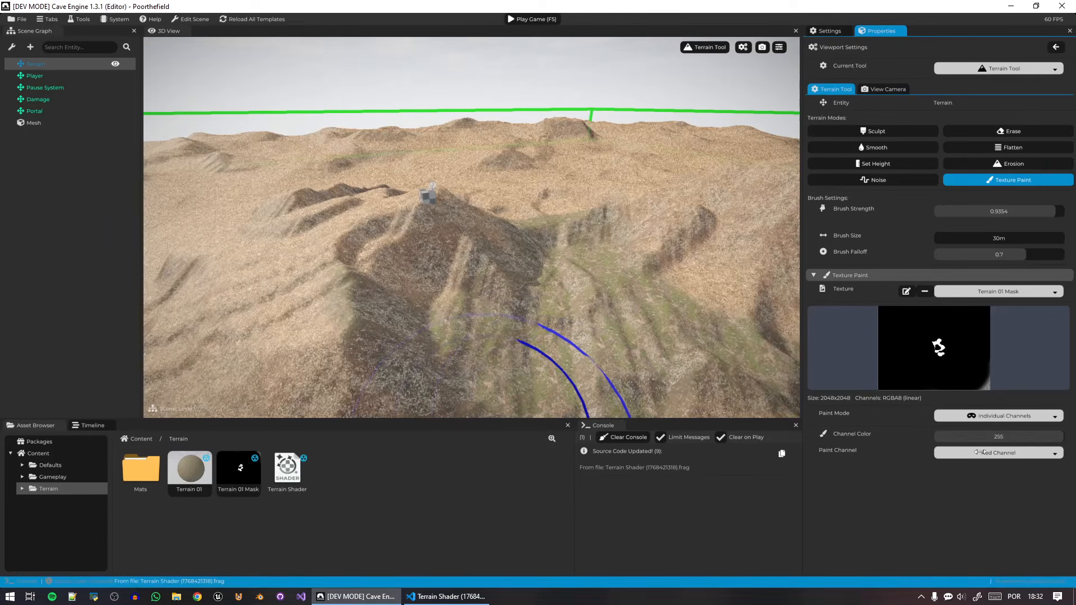
mouse_move(561, 264)
left_mouse_down()
mouse_move(612, 216)
mouse_move(779, 353)
left_mouse_up()
left_click_drag(952, 436, 904, 437)
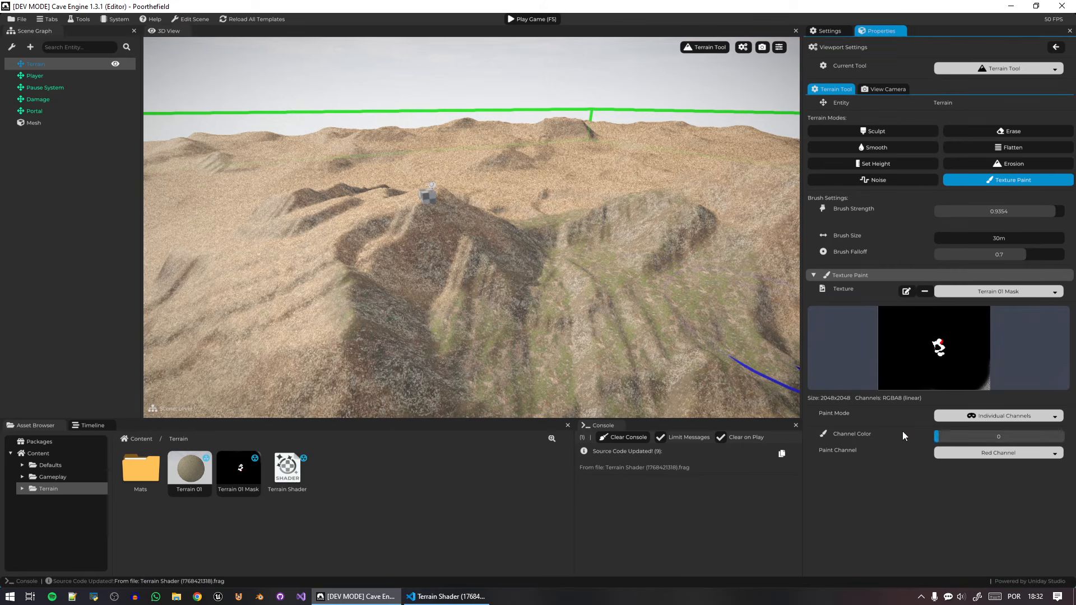
mouse_move(363, 315)
right_mouse_down()
mouse_move(339, 319)
mouse_move(375, 359)
right_mouse_up()
left_click_drag(1050, 433, 1067, 435)
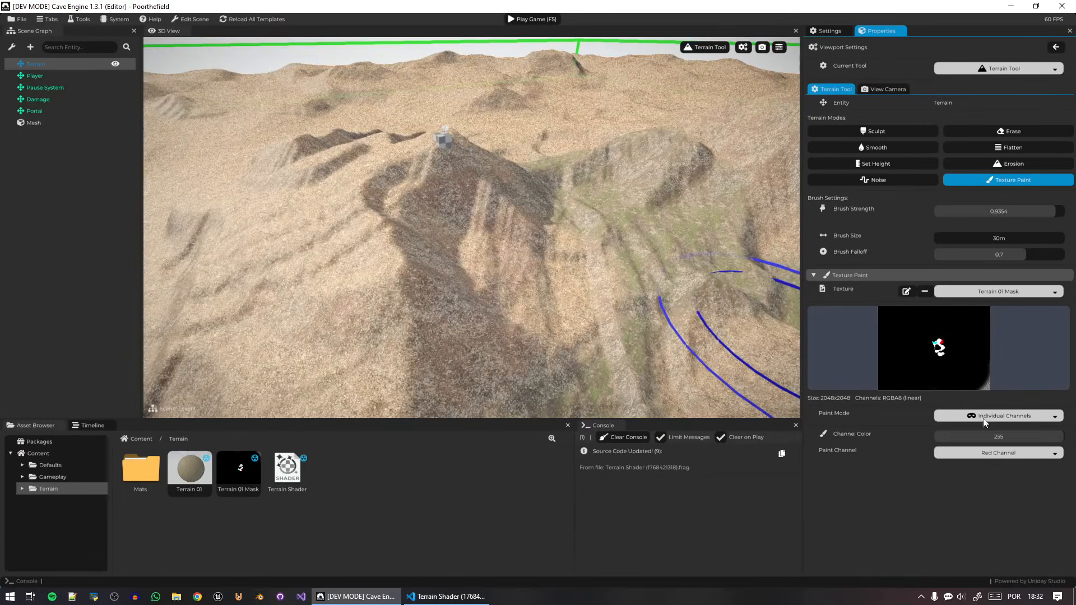
left_click_drag(520, 302, 348, 318)
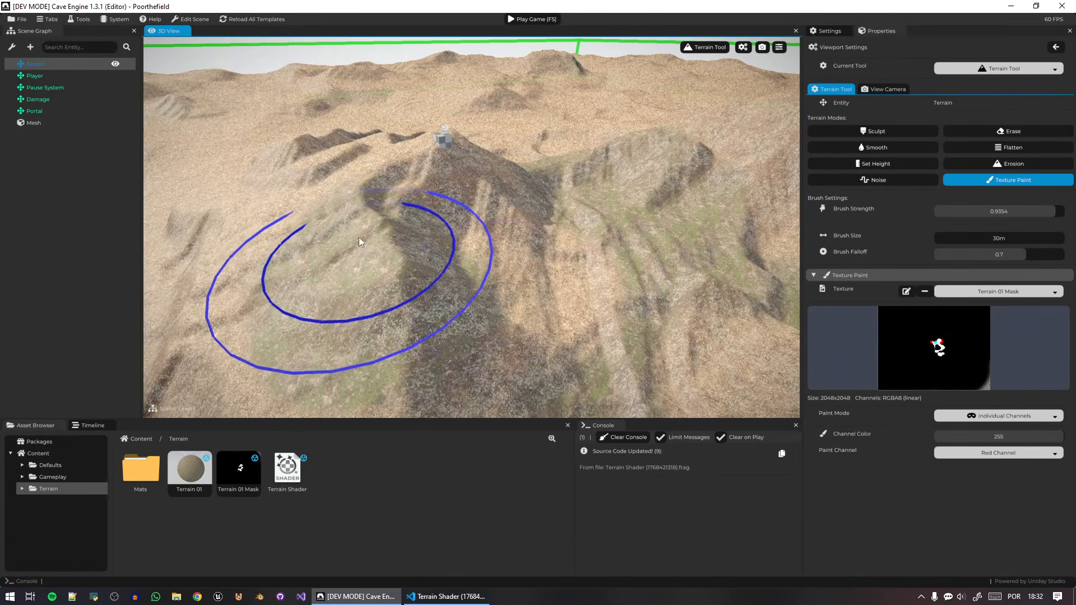
Paint the mask's Green Channel near the ridge and set the paint channel back to Red Channel.
left_click(997, 452)
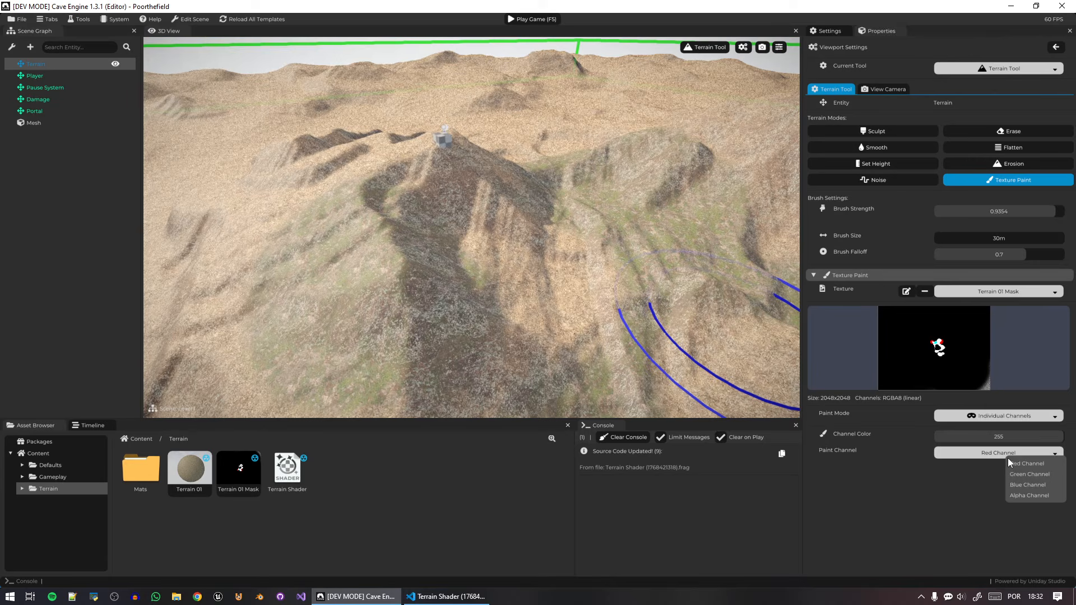
left_click(1038, 474)
mouse_move(350, 196)
left_mouse_down()
mouse_move(358, 207)
mouse_move(363, 185)
left_mouse_up()
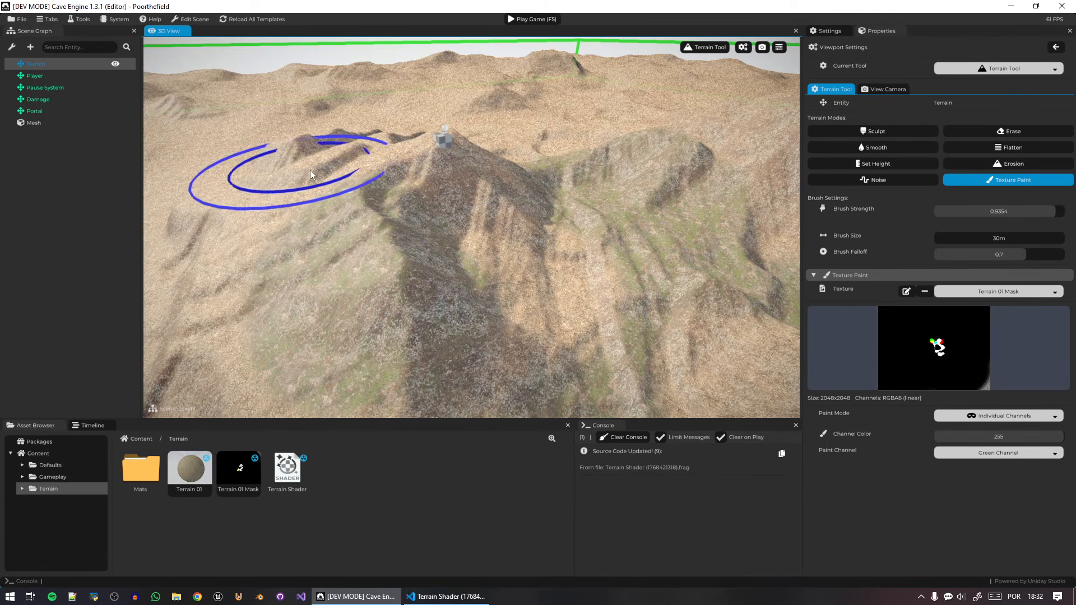
left_click(1023, 461)
left_click(1039, 467)
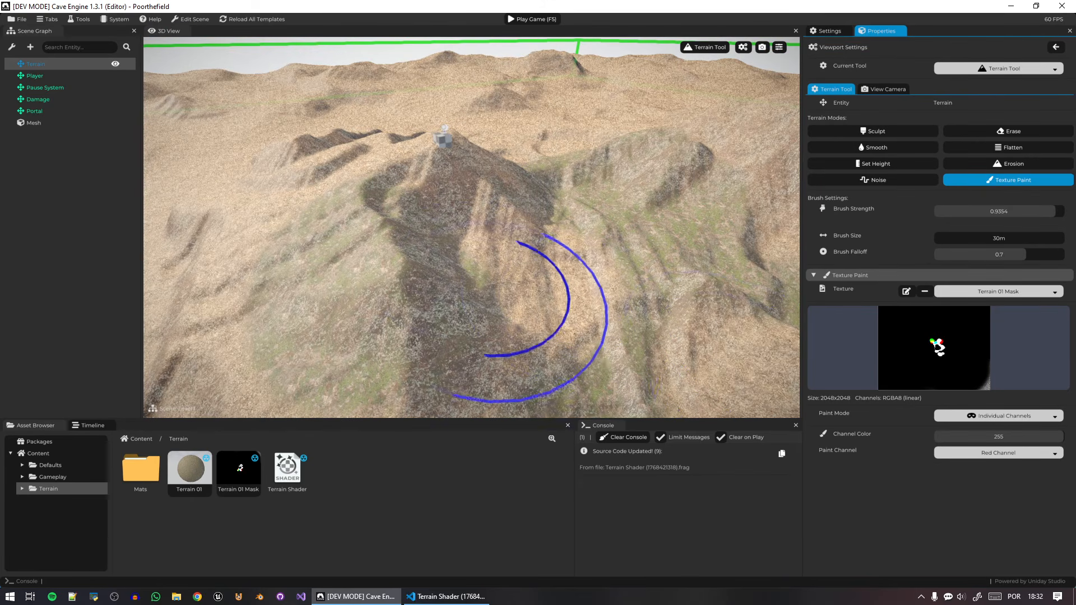
Inspect the blended grass and rock from several viewpoints and leave the Terrain Tool.
mouse_move(496, 297)
right_mouse_down()
mouse_move(694, 269)
mouse_move(658, 250)
mouse_move(720, 248)
right_mouse_up()
key("w")
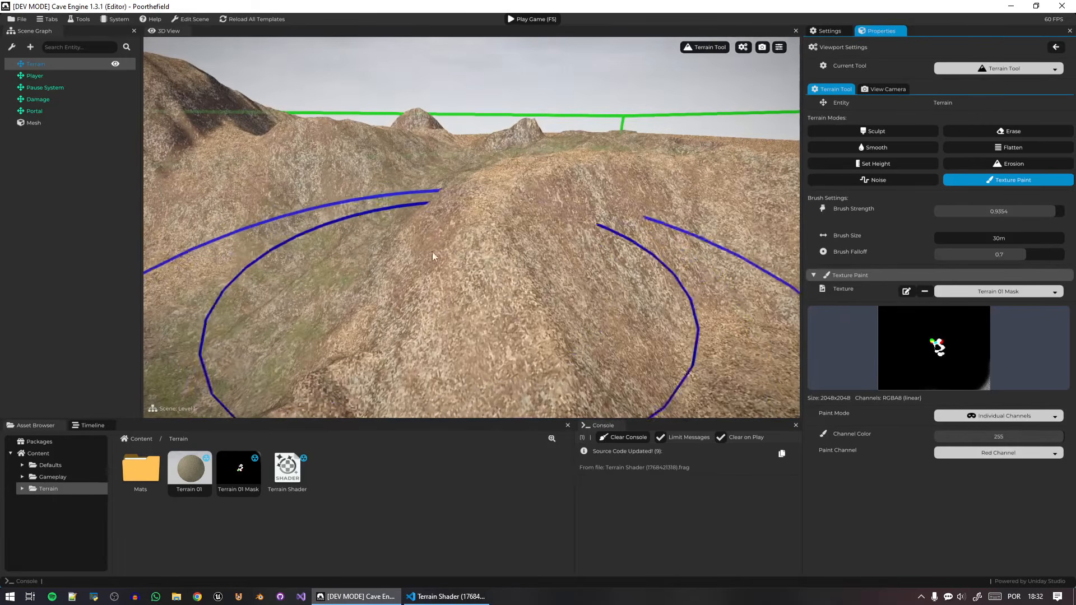
left_click_drag(448, 280, 577, 238)
key("w")
mouse_move(577, 238)
right_mouse_down()
mouse_move(666, 261)
mouse_move(499, 246)
mouse_move(553, 225)
right_mouse_up()
key("s")
key("Escape")
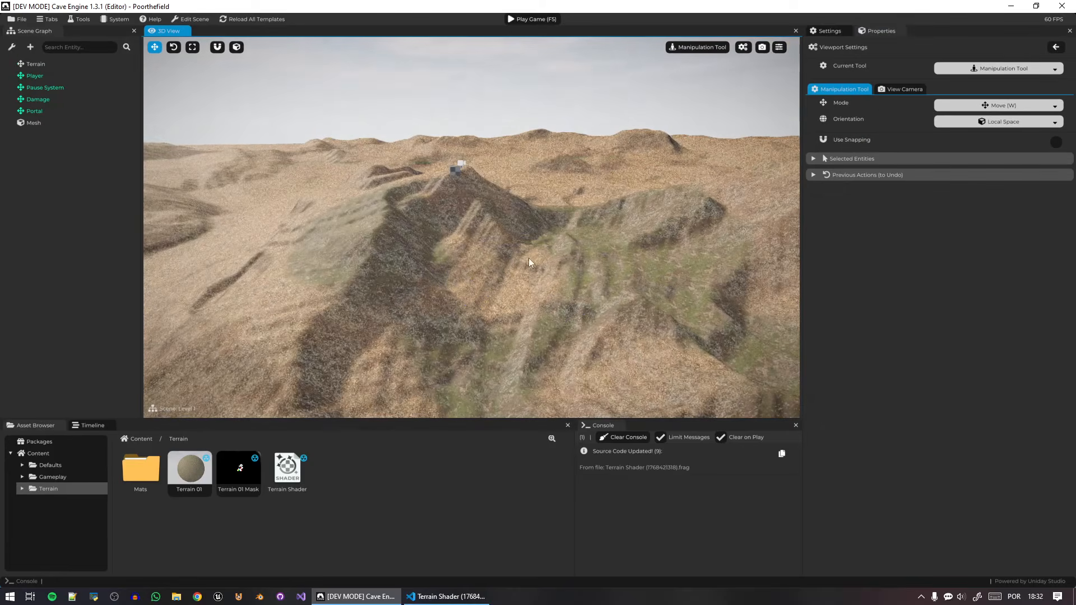
Save the project and play-test the level, walking over the terrain and equipping the rifle in weapon slot 2.
key("ctrl+s")
key("F5")
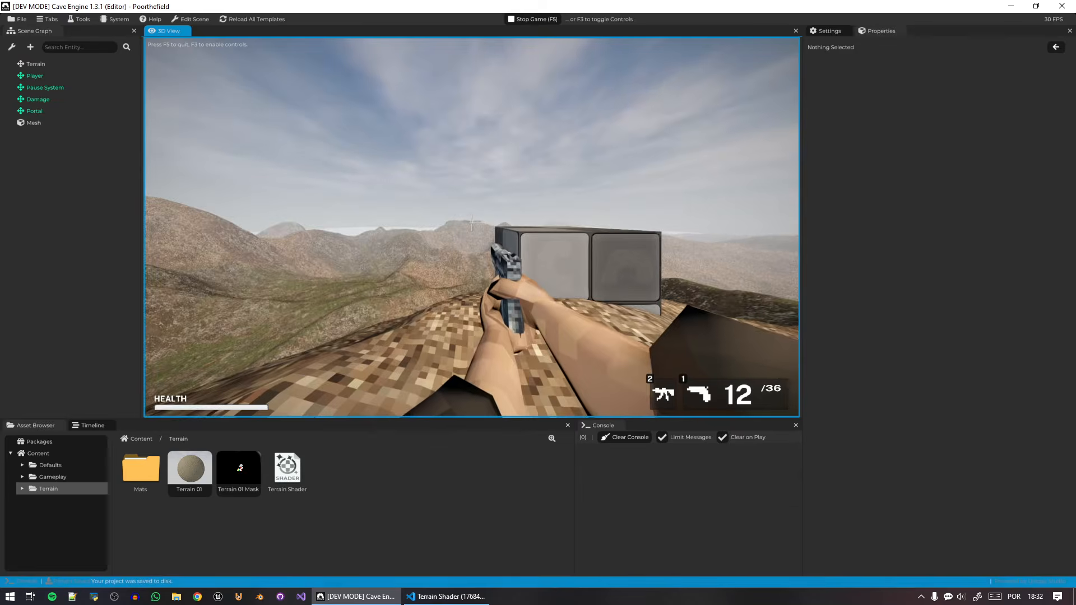
key("w")
key("space")
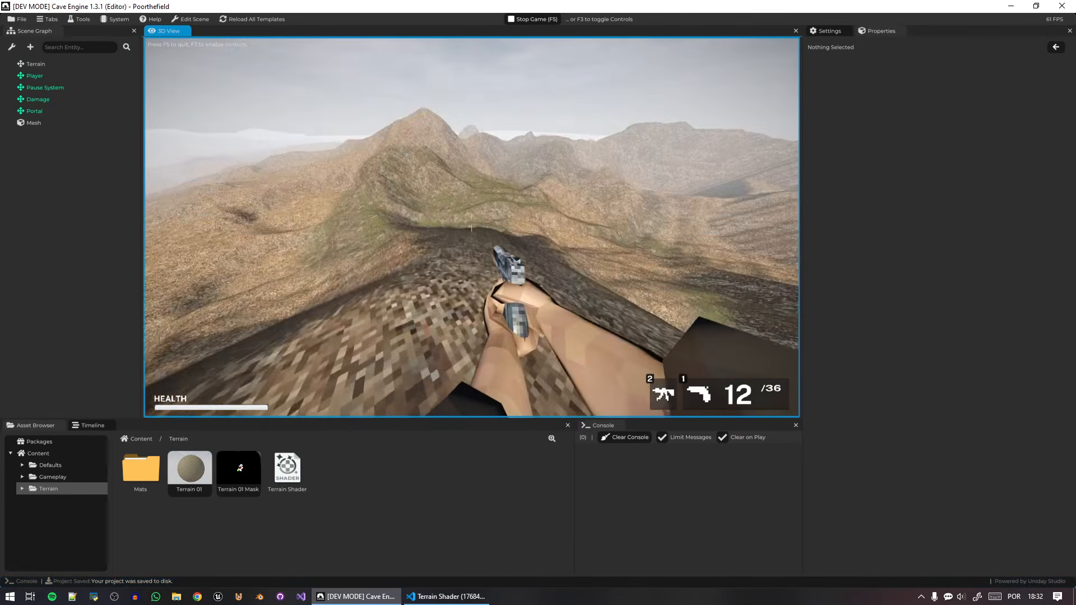
key("w")
key("w")
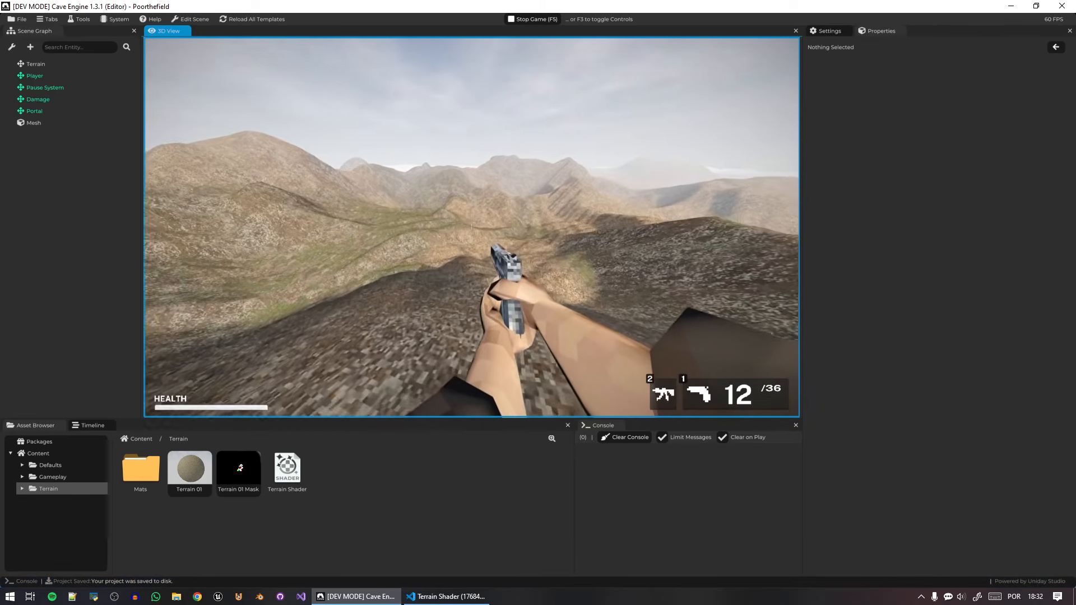
key("w")
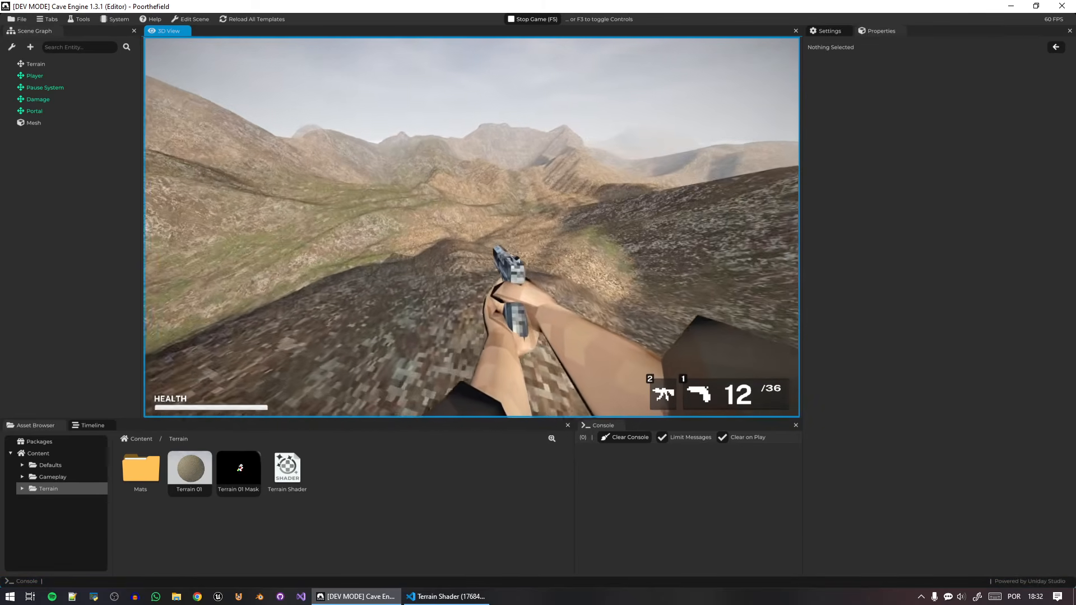
key("2")
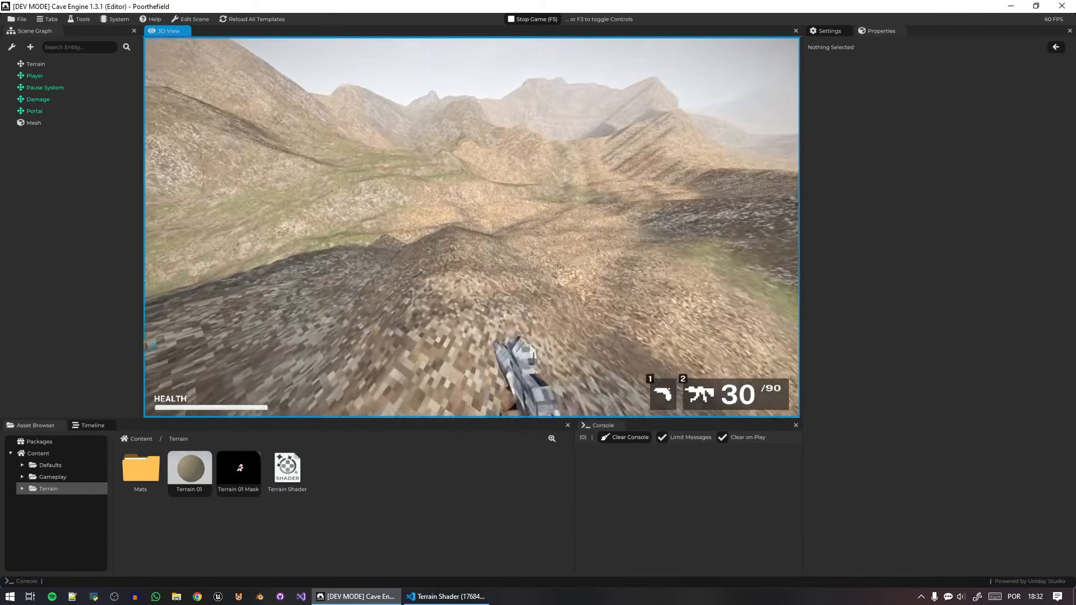
key("w")
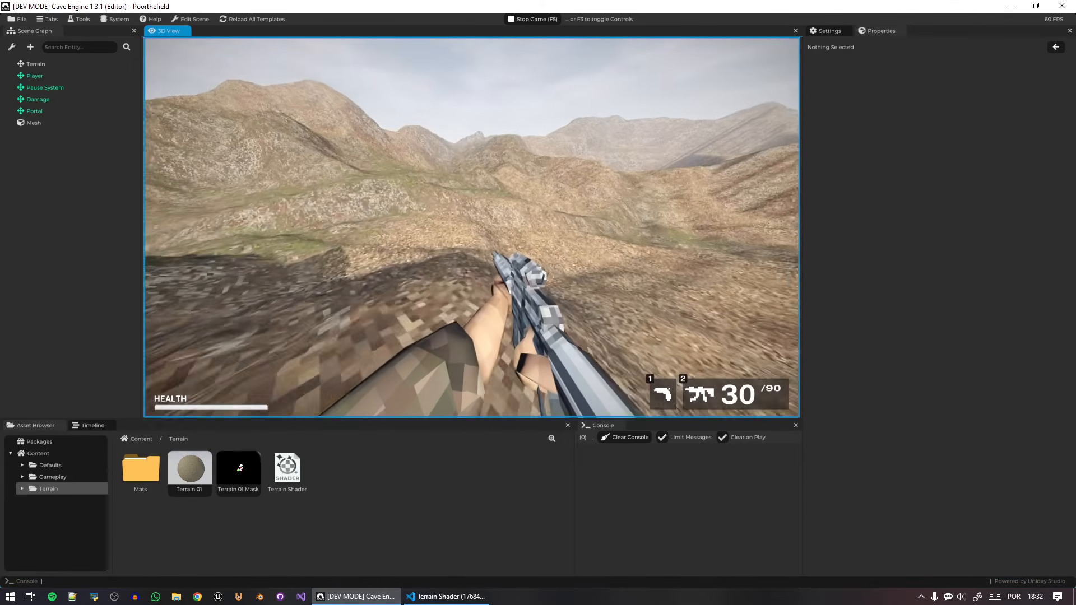
left_click(471, 226)
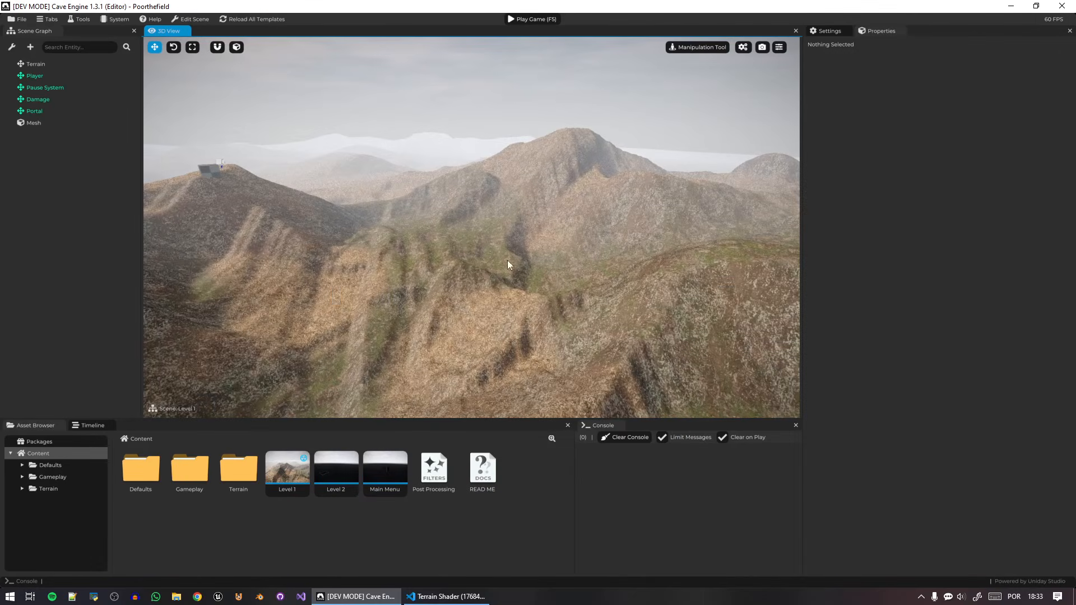
Fly over the hills in the 3D view to examine the painted grass up close.
mouse_move(432, 224)
right_mouse_down()
mouse_move(302, 220)
mouse_move(406, 258)
mouse_move(402, 196)
mouse_move(347, 197)
mouse_move(476, 227)
mouse_move(527, 225)
mouse_move(525, 215)
mouse_move(686, 229)
mouse_move(566, 208)
mouse_move(482, 225)
mouse_move(387, 206)
mouse_move(419, 225)
mouse_move(426, 247)
mouse_move(241, 238)
mouse_move(425, 231)
right_mouse_up()
key("w")
key("w")
key("w")
key("w")
key("w")
key("w")
key("w")
key("w")
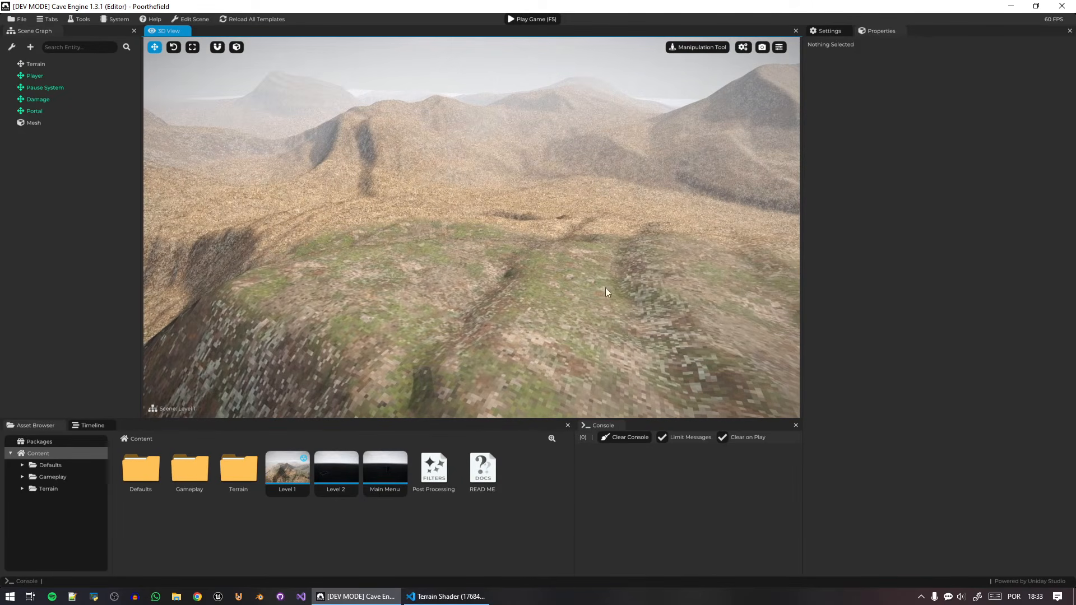
Switch to Visual Studio Code and review the Terrain Blending block in the Terrain Shader's main function.
key("alt+Tab")
scroll(308, 326, "down", 3)
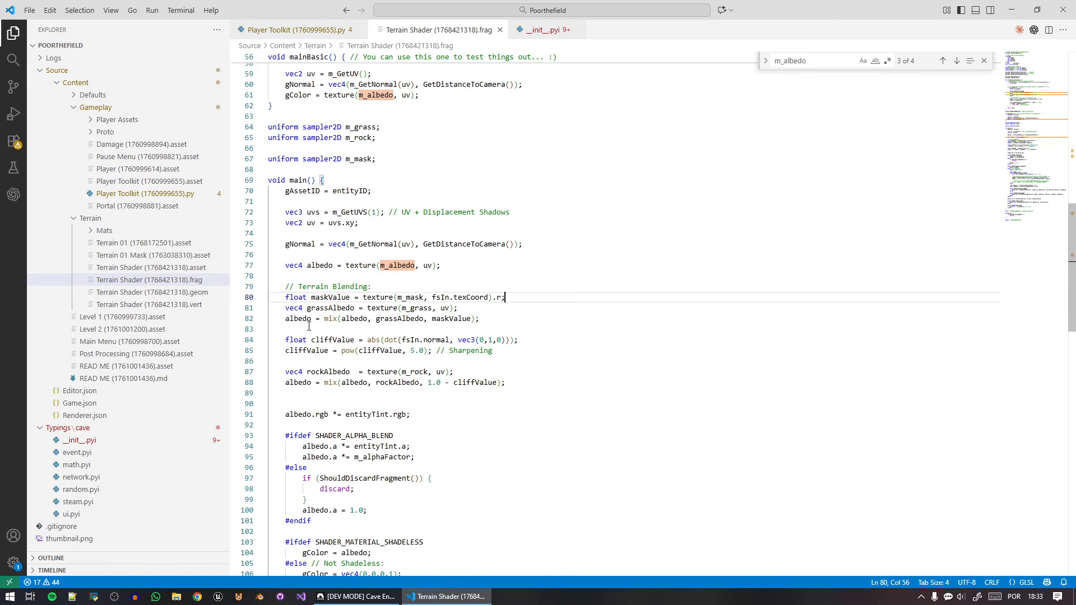
left_click_drag(508, 385, 278, 282)
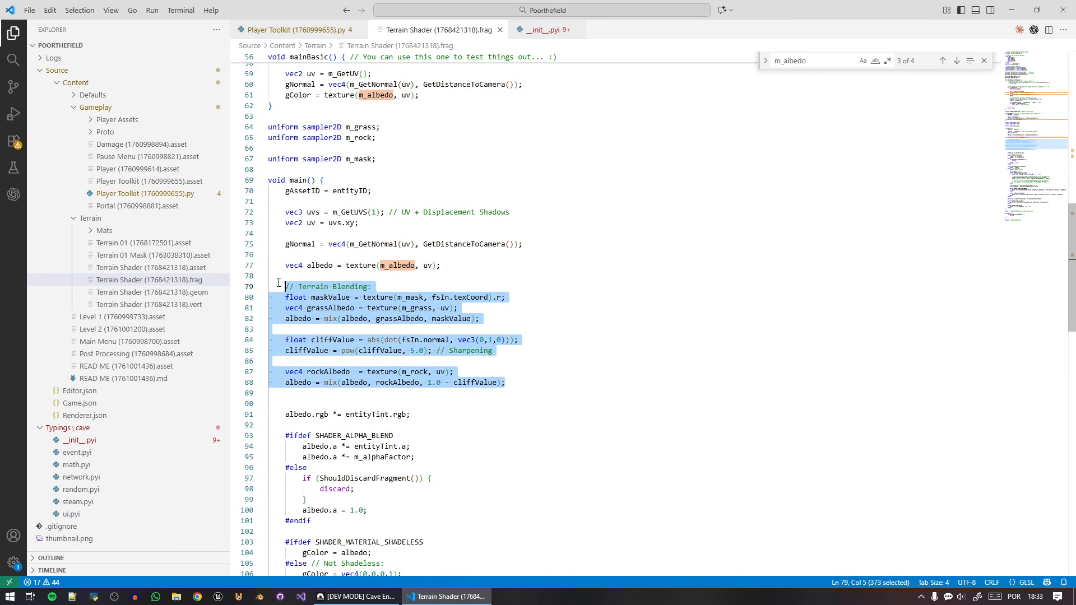
left_click(418, 335)
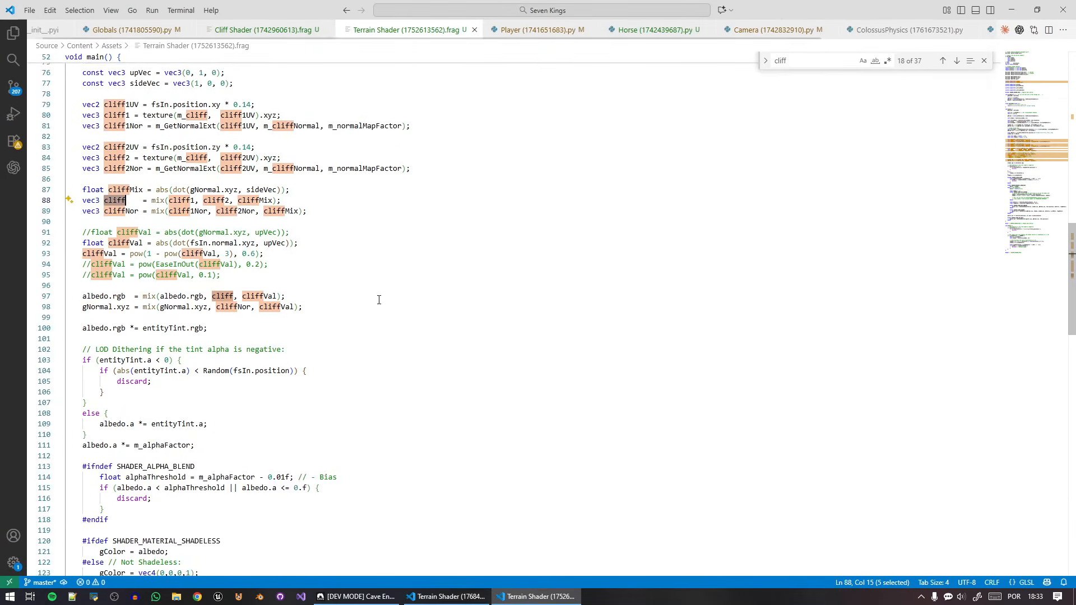
Examine the cliff, ground, terrainMask and terrainNormal sampler uniforms in the Seven Kings project's Terrain Shader.
scroll(244, 408, "up", 7)
scroll(244, 408, "up", 13)
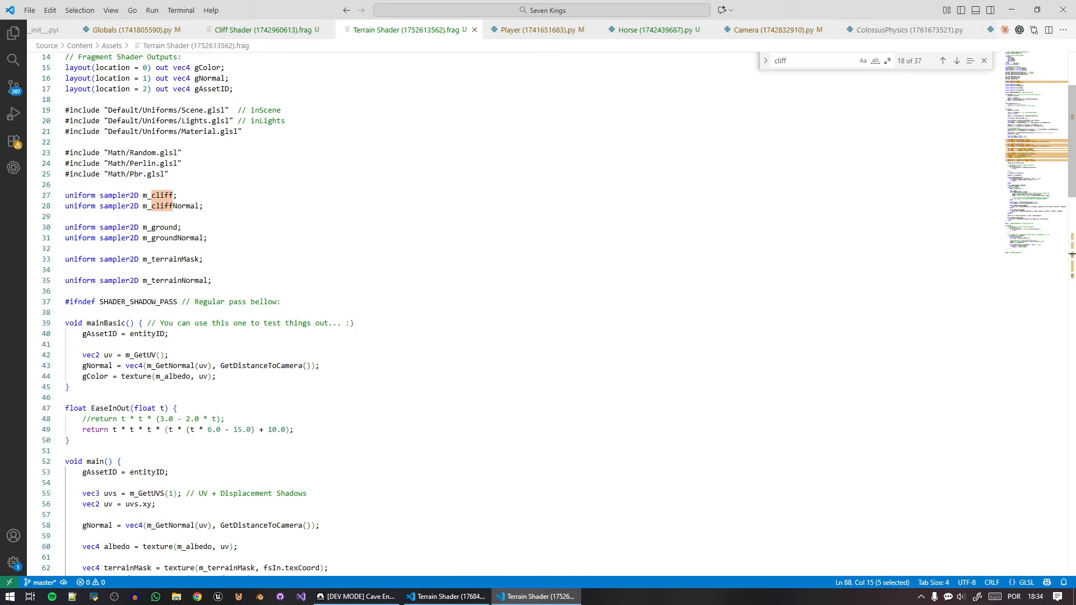
left_click(147, 204)
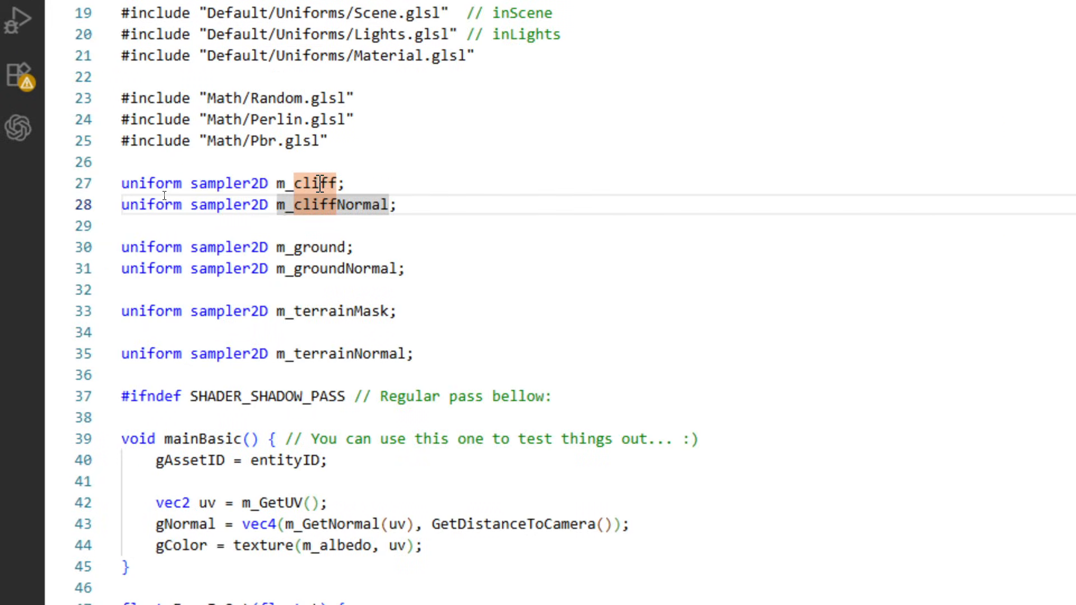
double_click(320, 184)
double_click(336, 206)
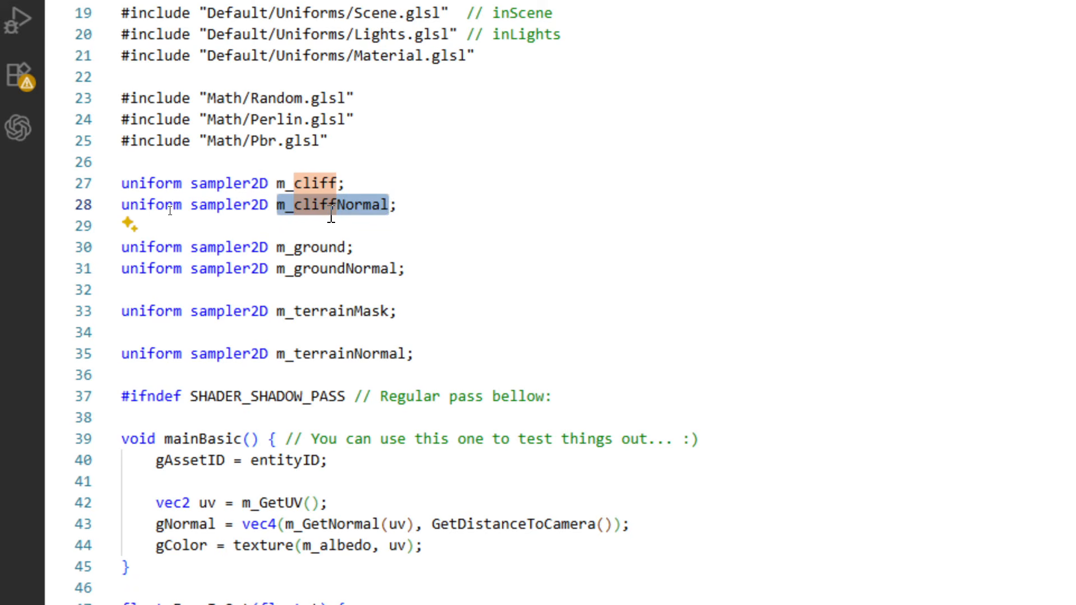
double_click(315, 183)
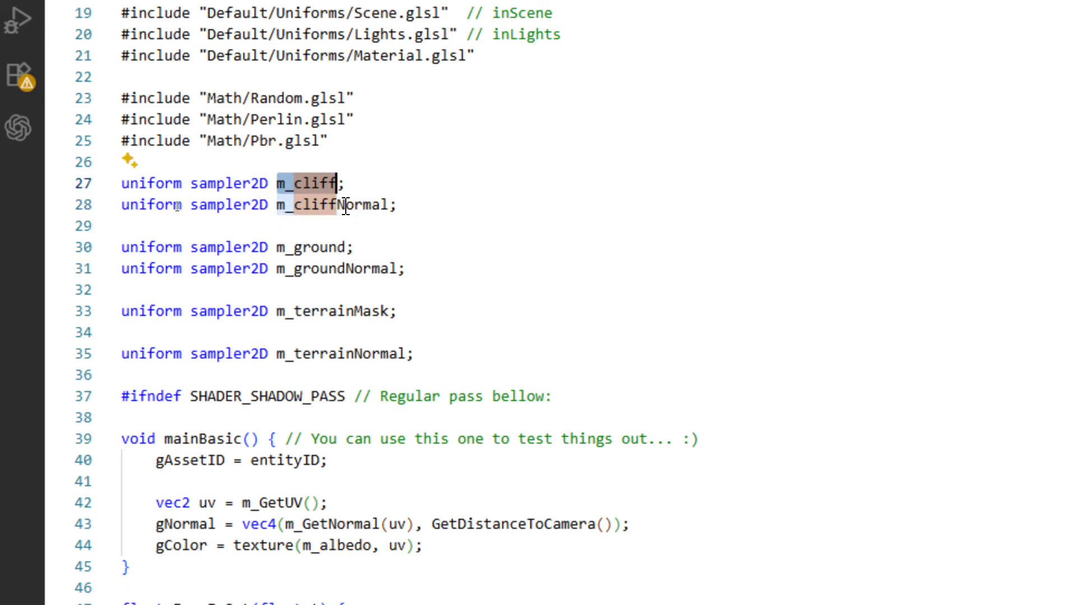
double_click(345, 204)
double_click(375, 269)
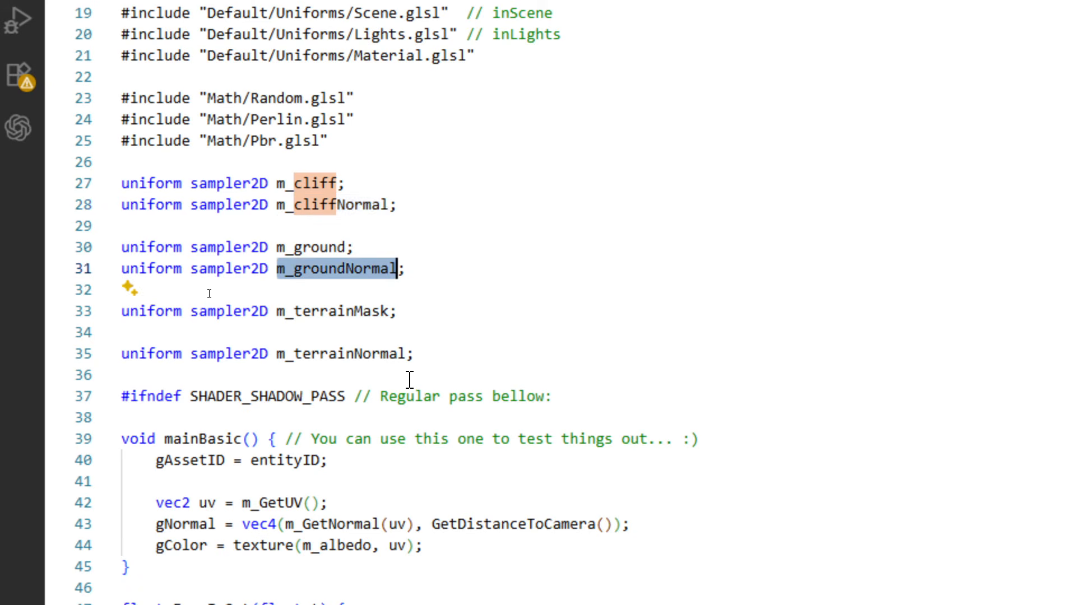
double_click(373, 311)
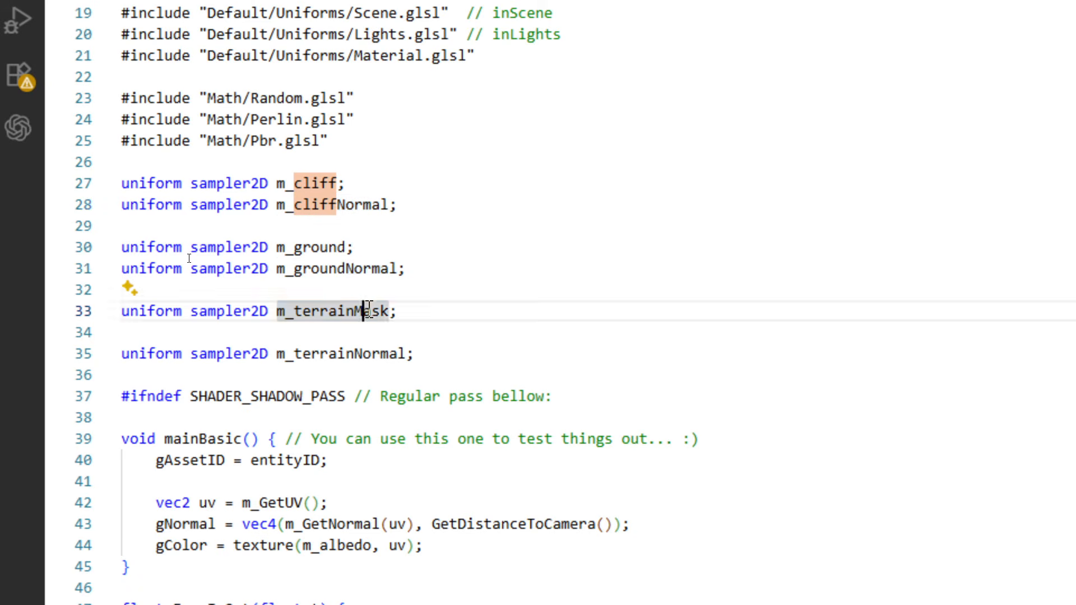
double_click(370, 354)
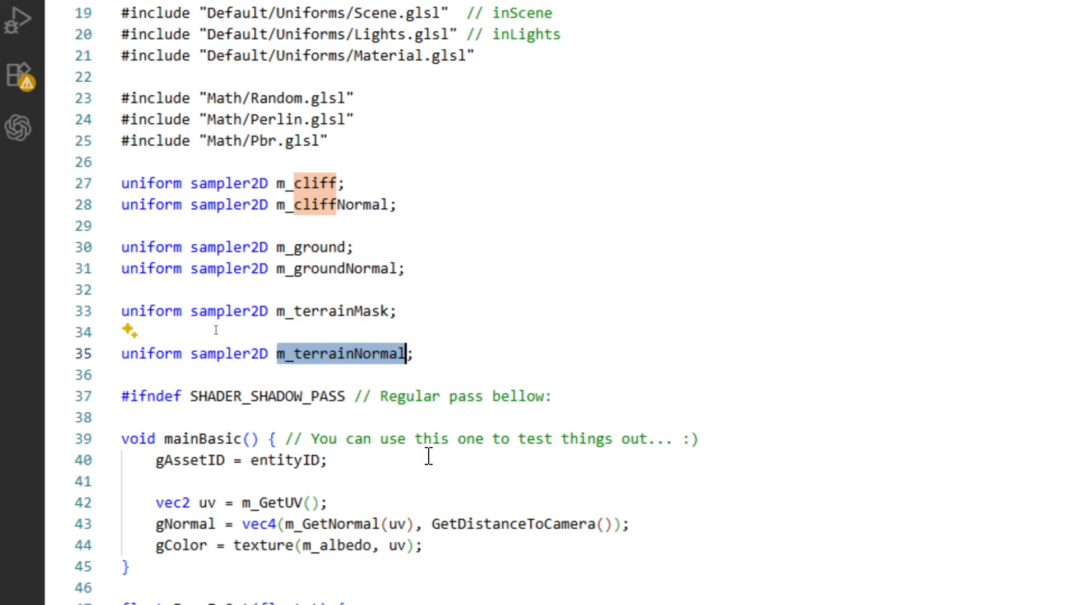
Examine how the reference shader's main function blends ground by terrainMask and mixes the cliff1 and cliff2 textures and normals.
scroll(429, 455, "down", 10)
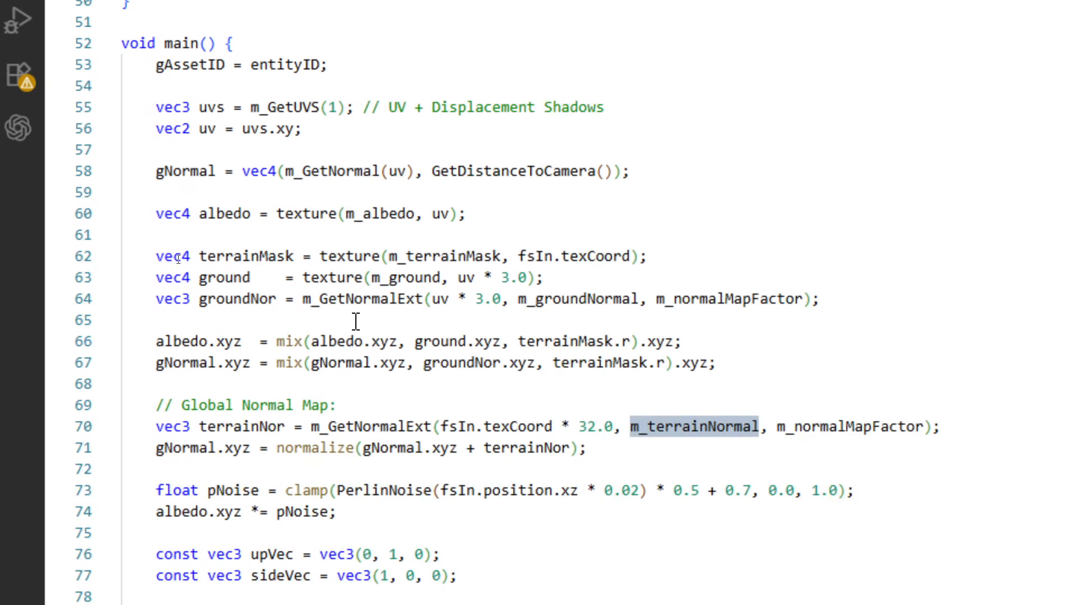
scroll(198, 245, "down", 1)
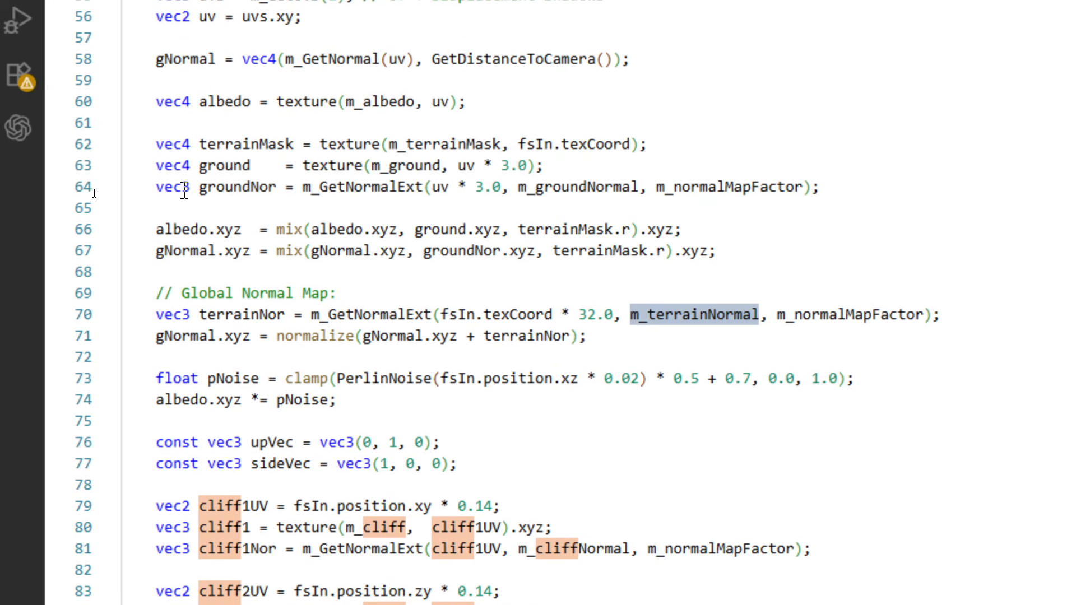
left_click_drag(157, 101, 286, 144)
left_click(289, 144)
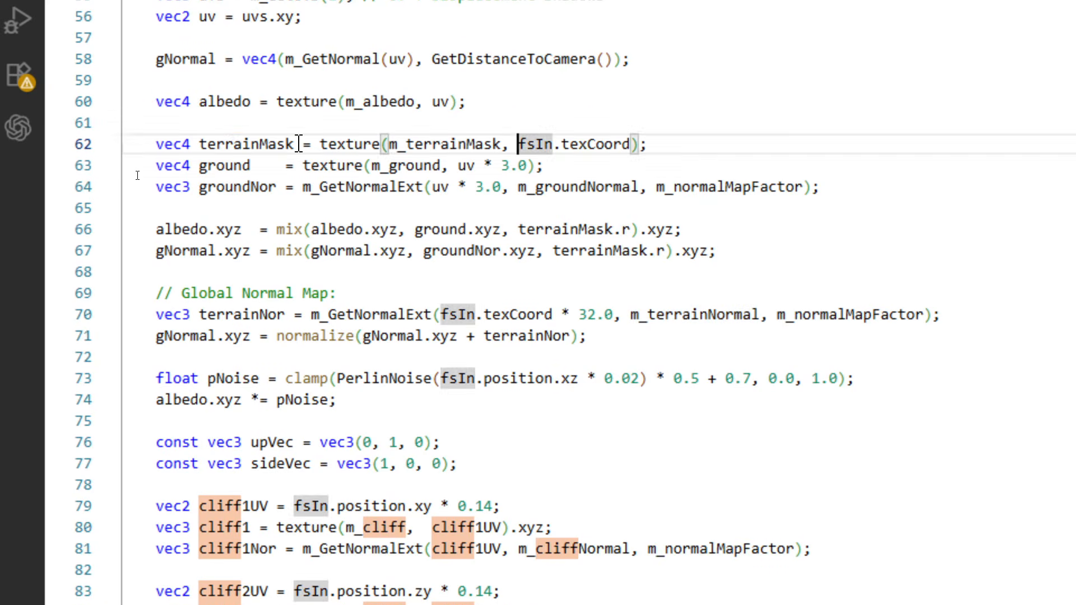
double_click(254, 144)
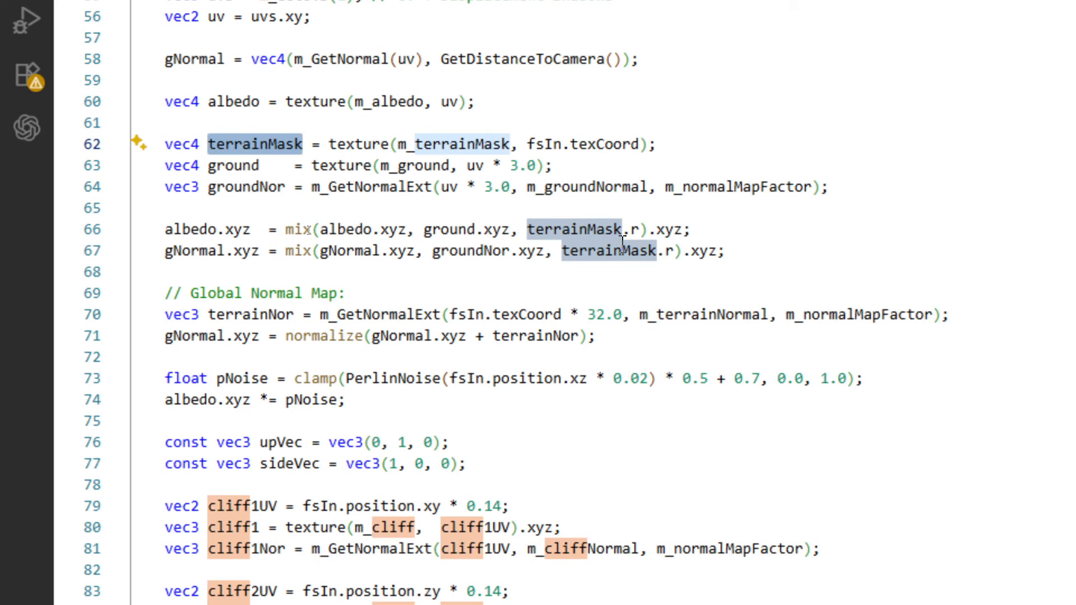
scroll(622, 242, "down", 4)
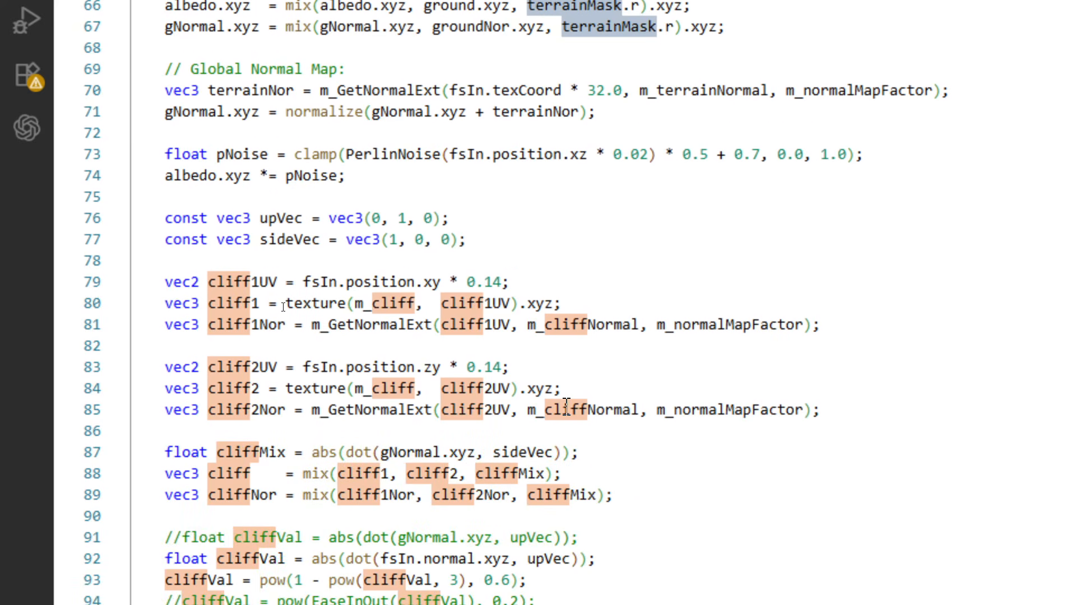
scroll(578, 432, "down", 1)
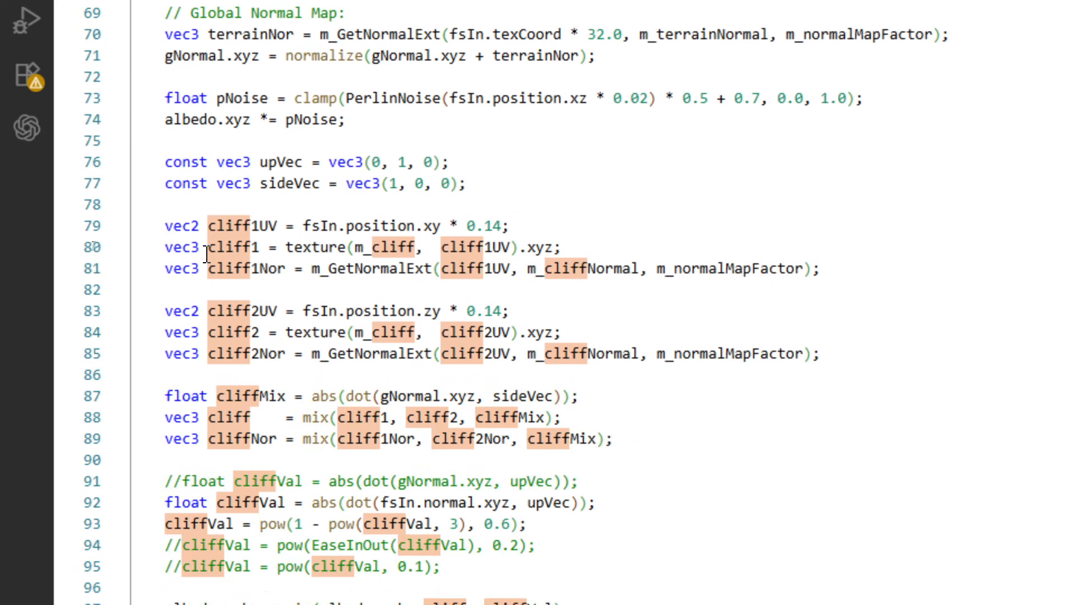
left_click_drag(163, 219, 658, 435)
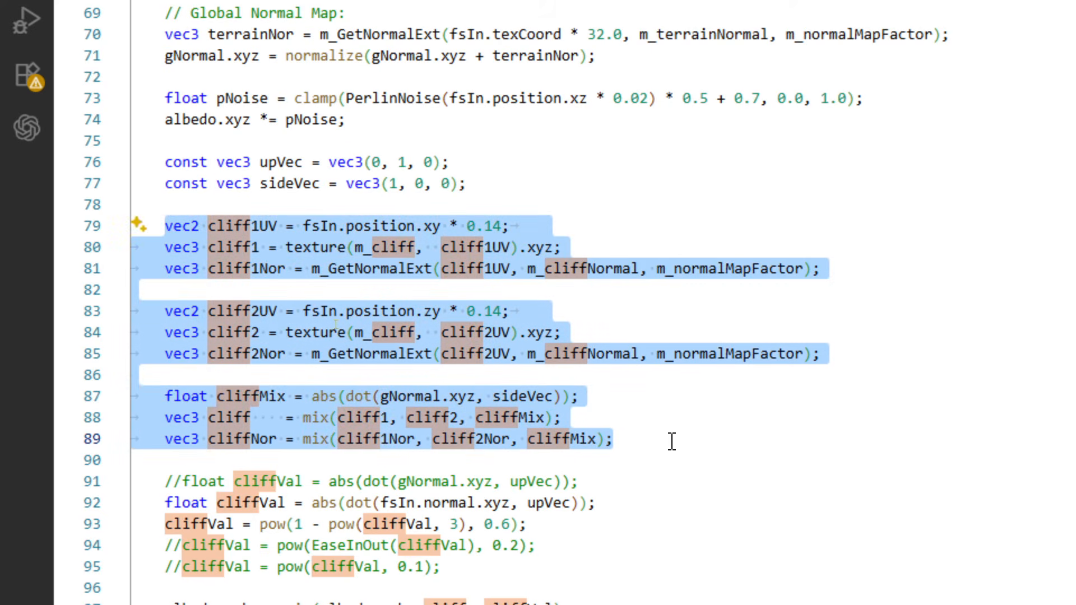
left_click(677, 445)
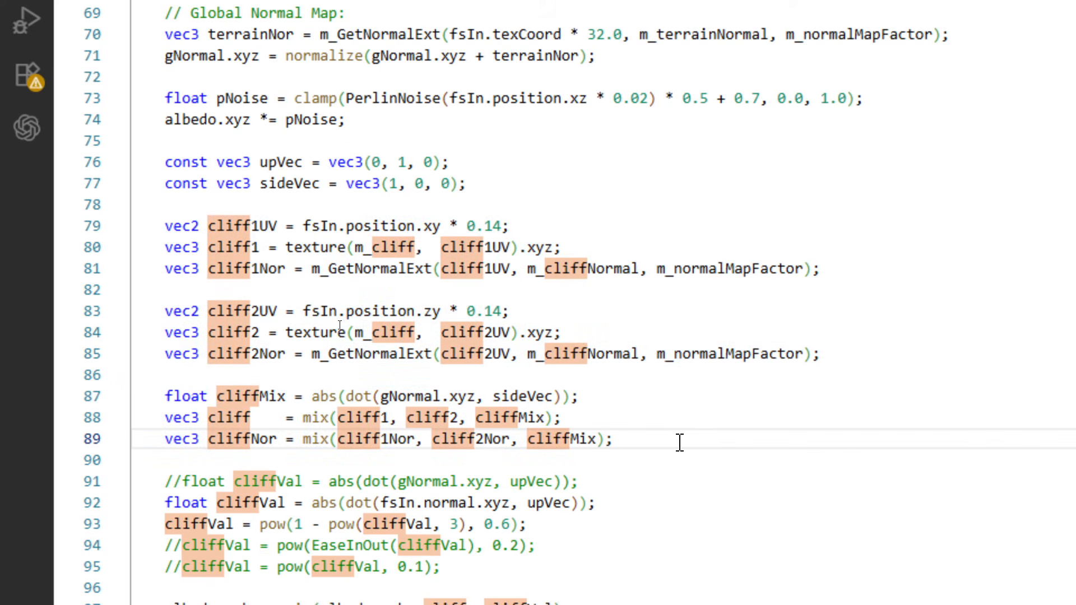
Switch to Cave Engine and inspect the rock texture up close on a steep slope.
left_click(387, 596)
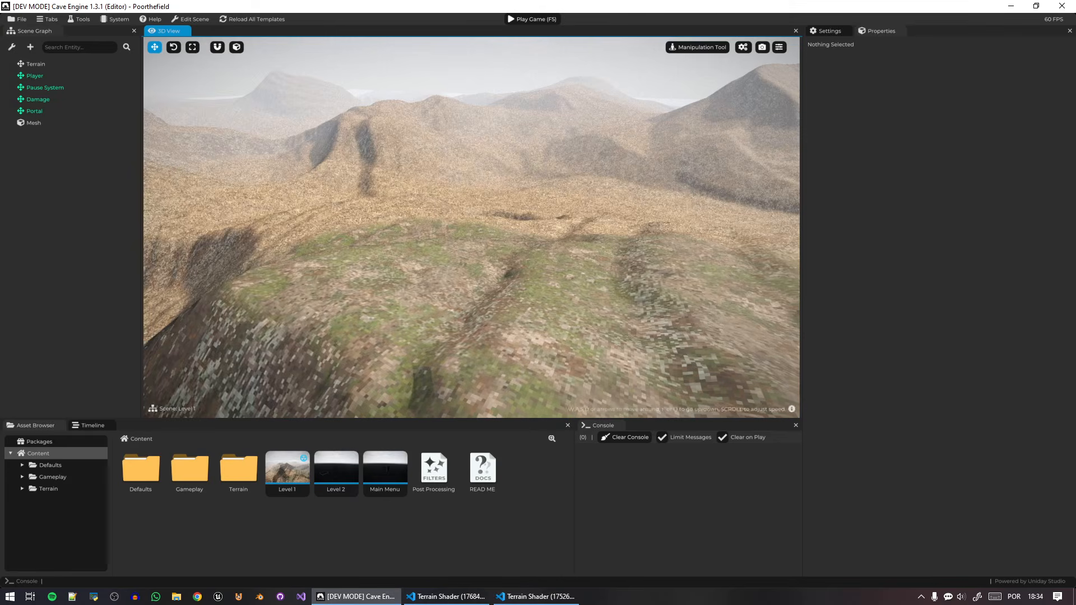
key("w")
right_click_drag(472, 227, 312, 141)
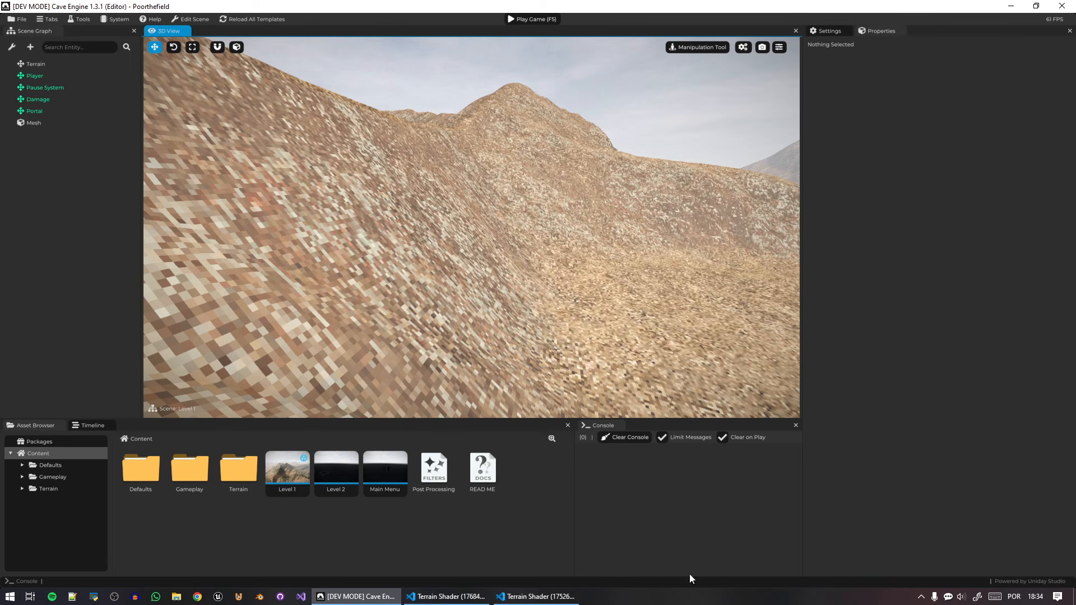
Return to the Seven Kings Terrain Shader and examine its cliff1UV sampling, cliffNor mix and final albedo and normal blending lines.
left_click(536, 596)
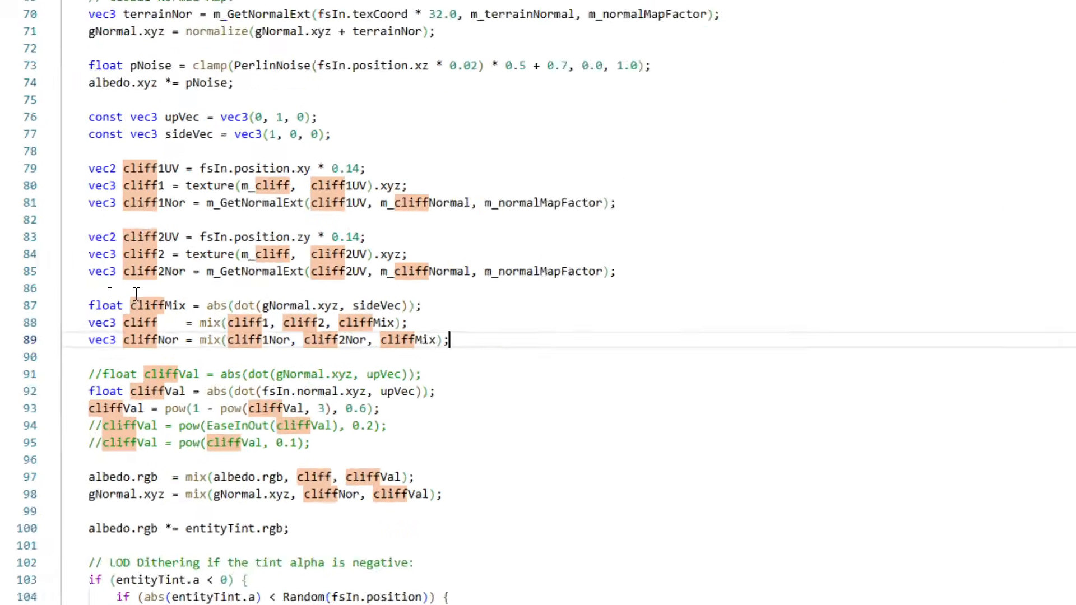
left_click(96, 216)
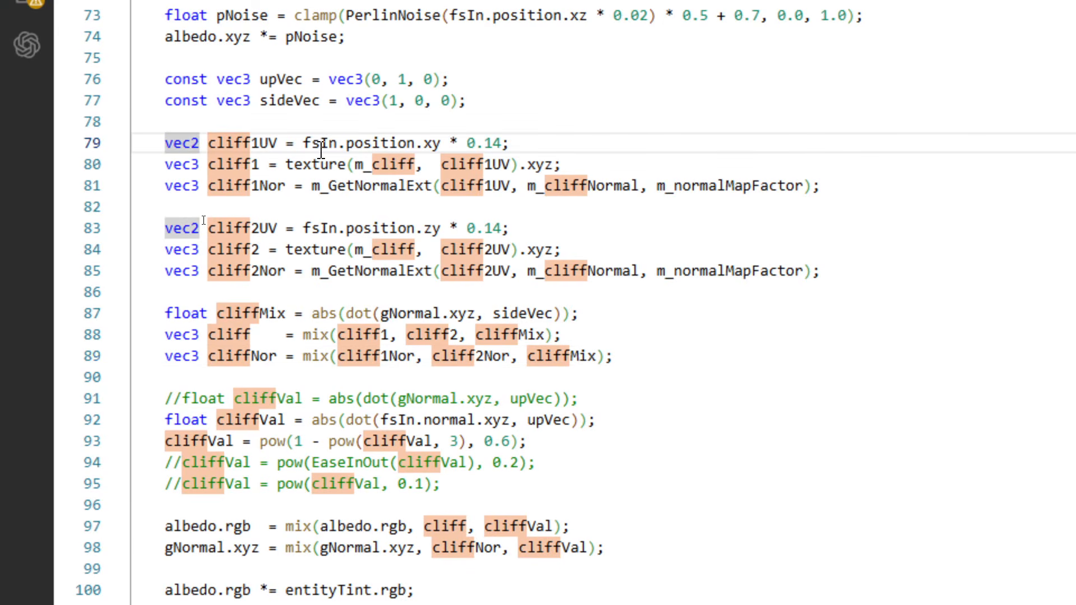
left_click_drag(865, 184, 302, 167)
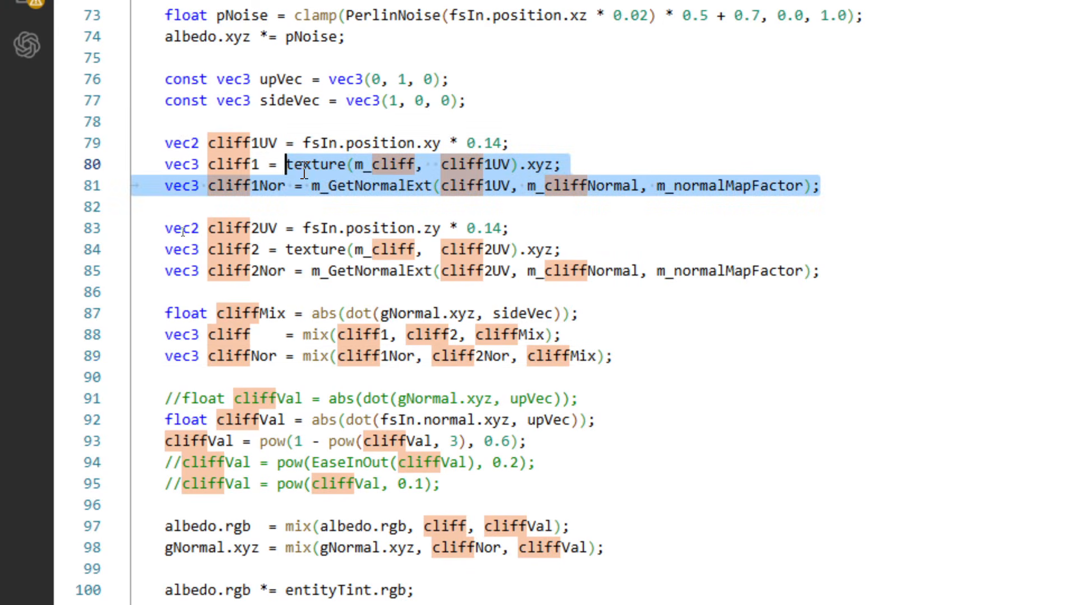
double_click(446, 169)
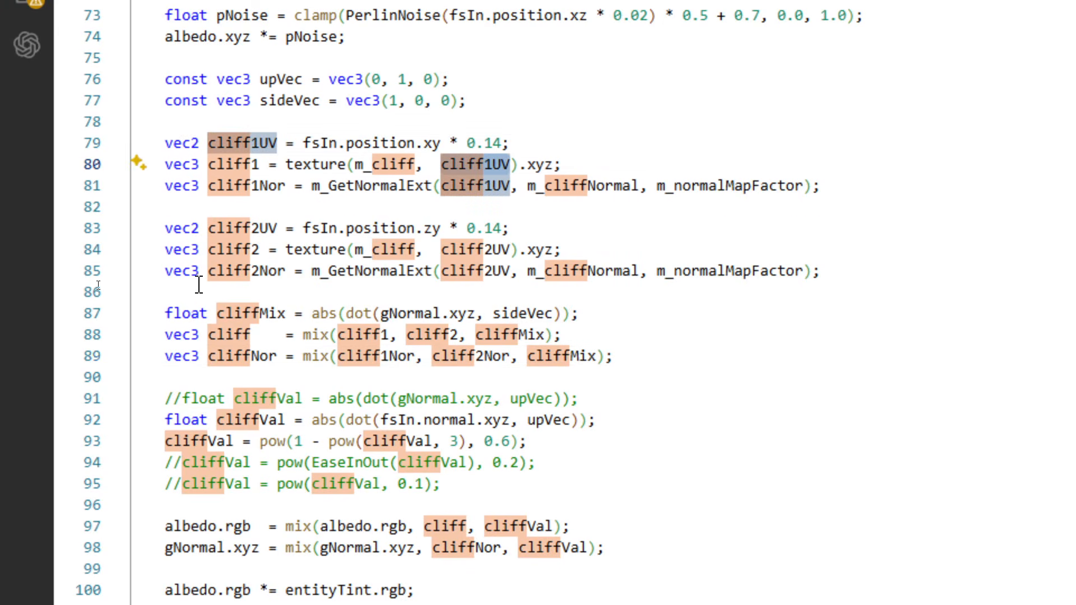
left_click(242, 356)
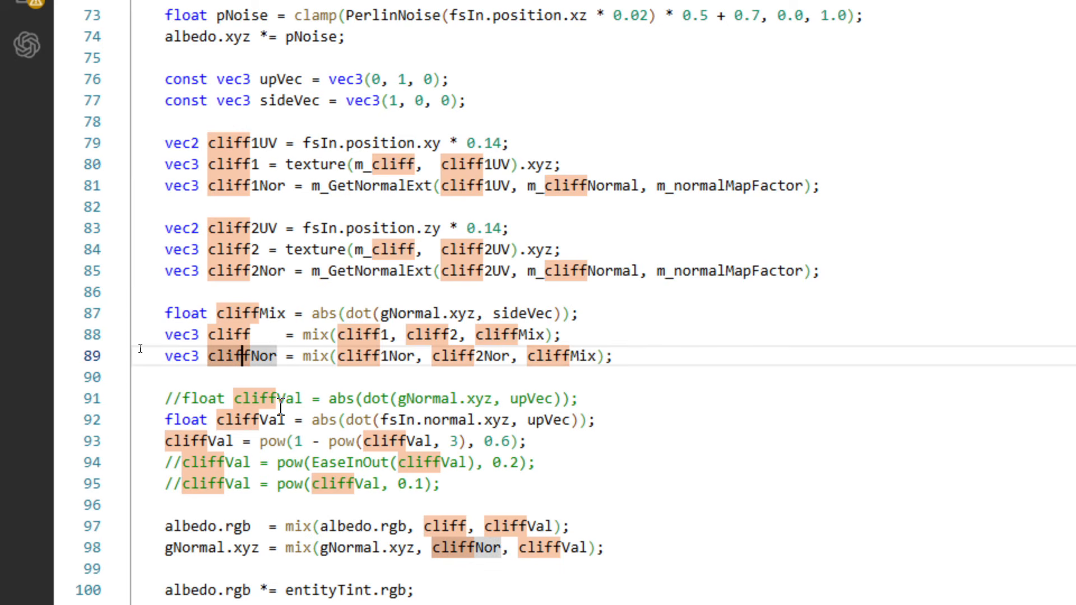
scroll(546, 507, "down", 2)
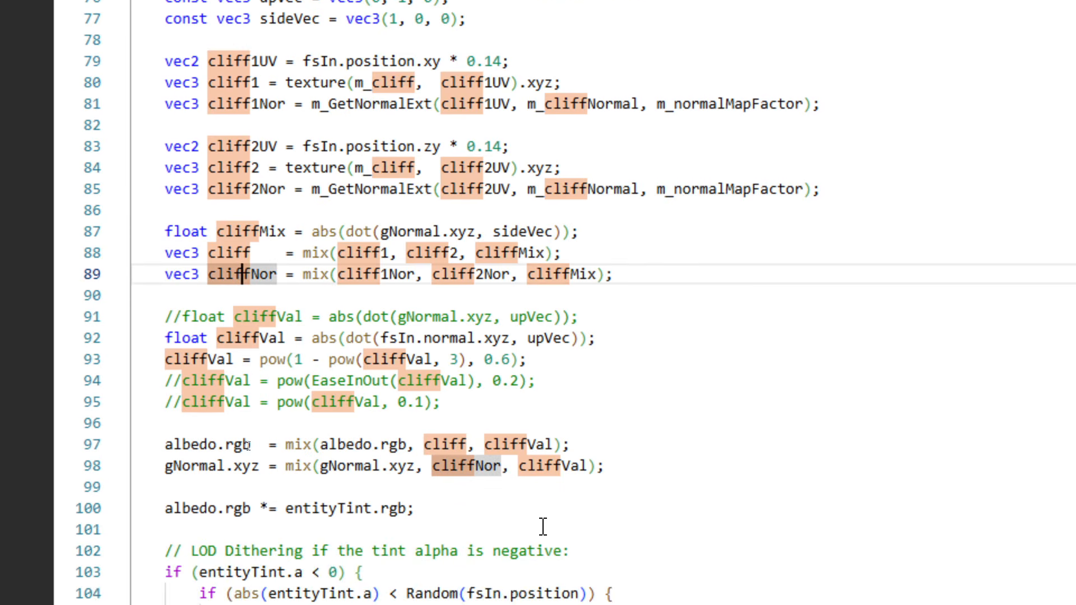
left_click(446, 509)
scroll(454, 400, "up", 3)
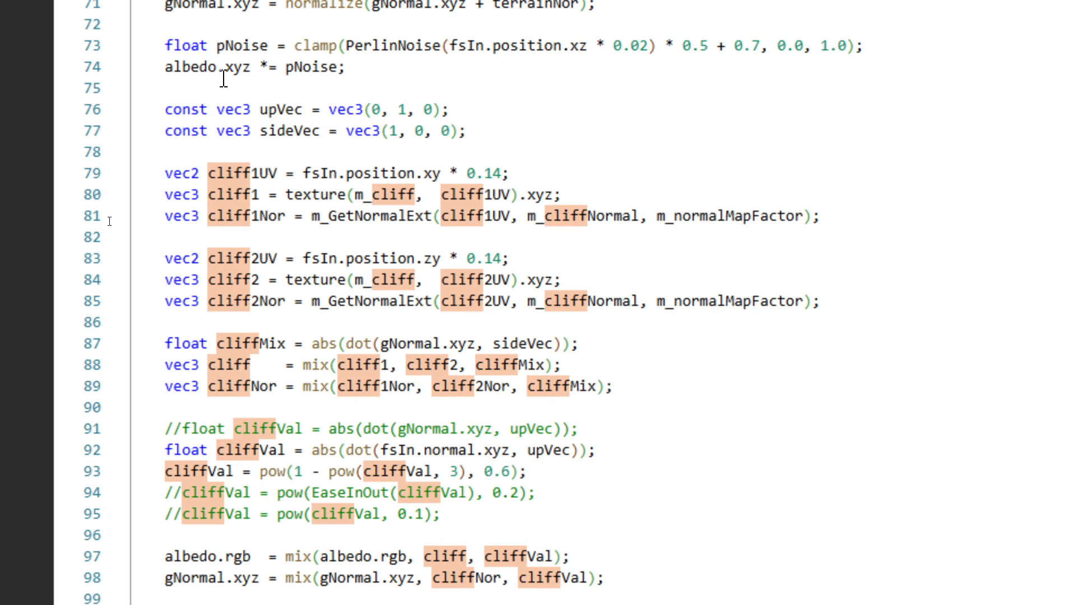
scroll(181, 147, "up", 3)
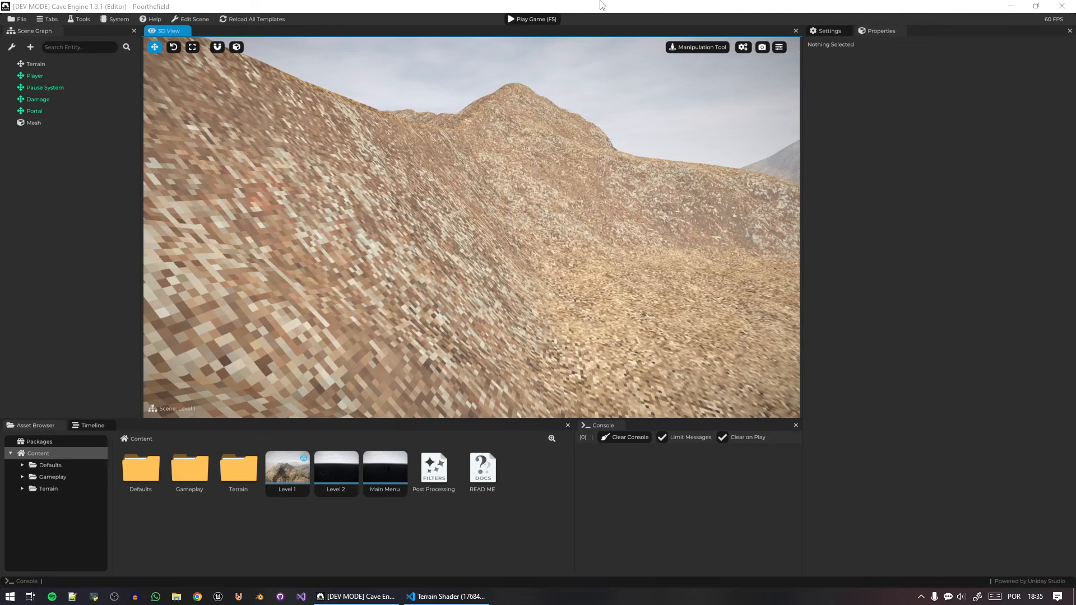
Close the Seven Kings shader window and view the mountain ridges from higher up in Cave Engine.
left_click(604, 185)
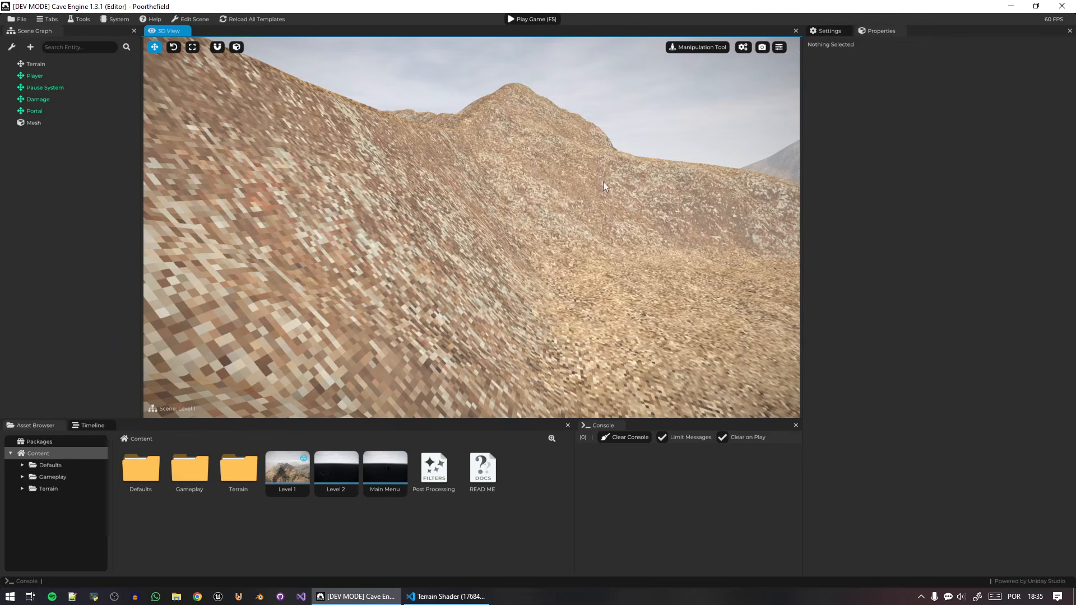
key("e")
right_click_drag(553, 204, 562, 227)
key("alt+Tab")
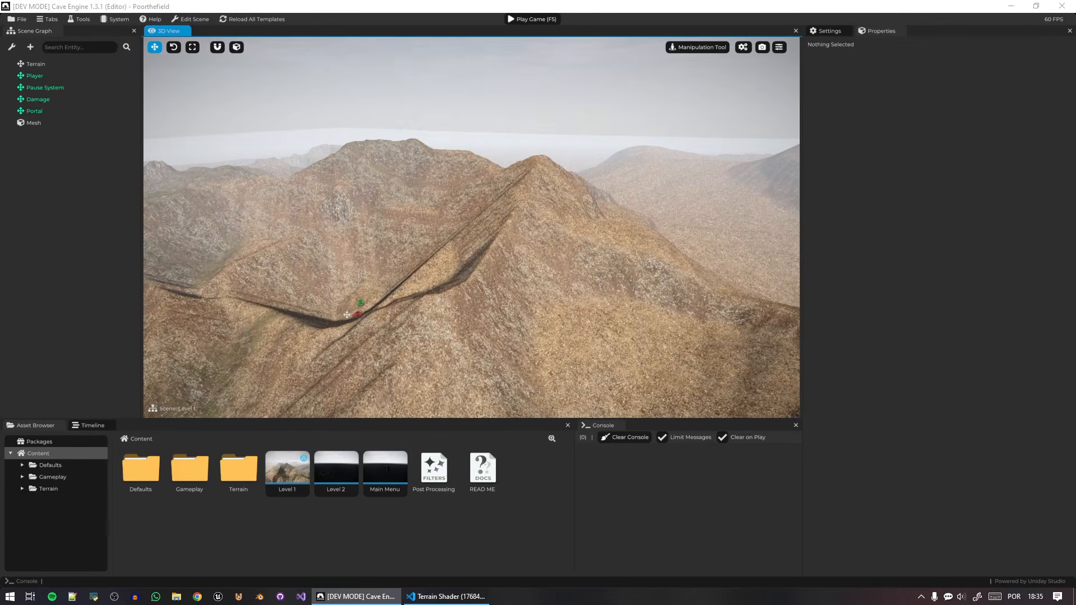